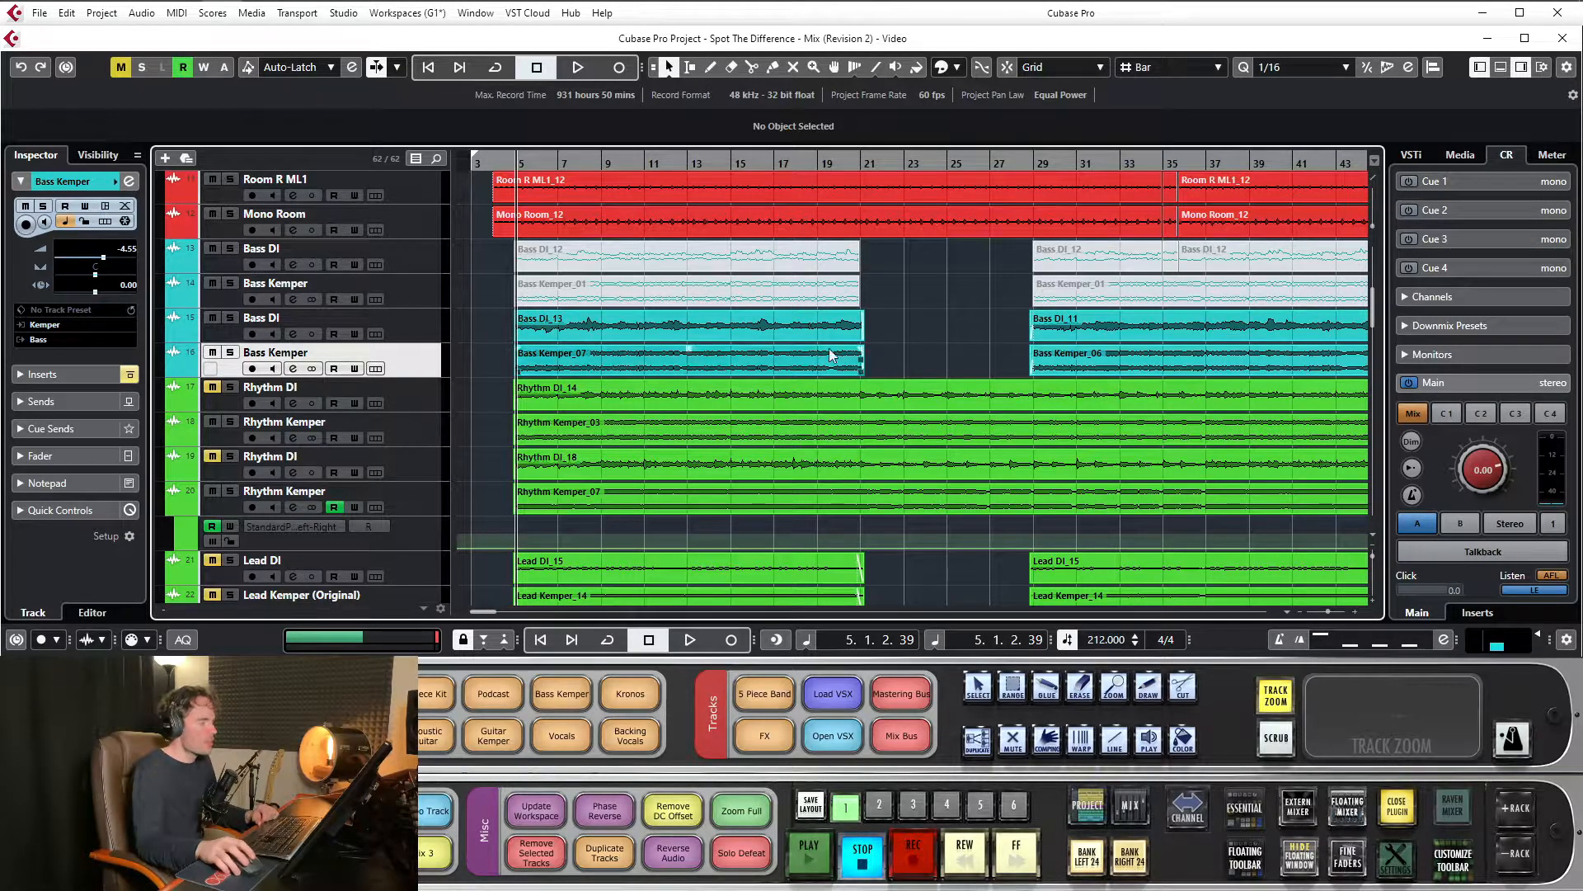
Solo the lower Bass DI track with the playhead at bar 5 and bypass all inserts on the Bass FX channel
drag(516, 161, 516, 185)
click(231, 318)
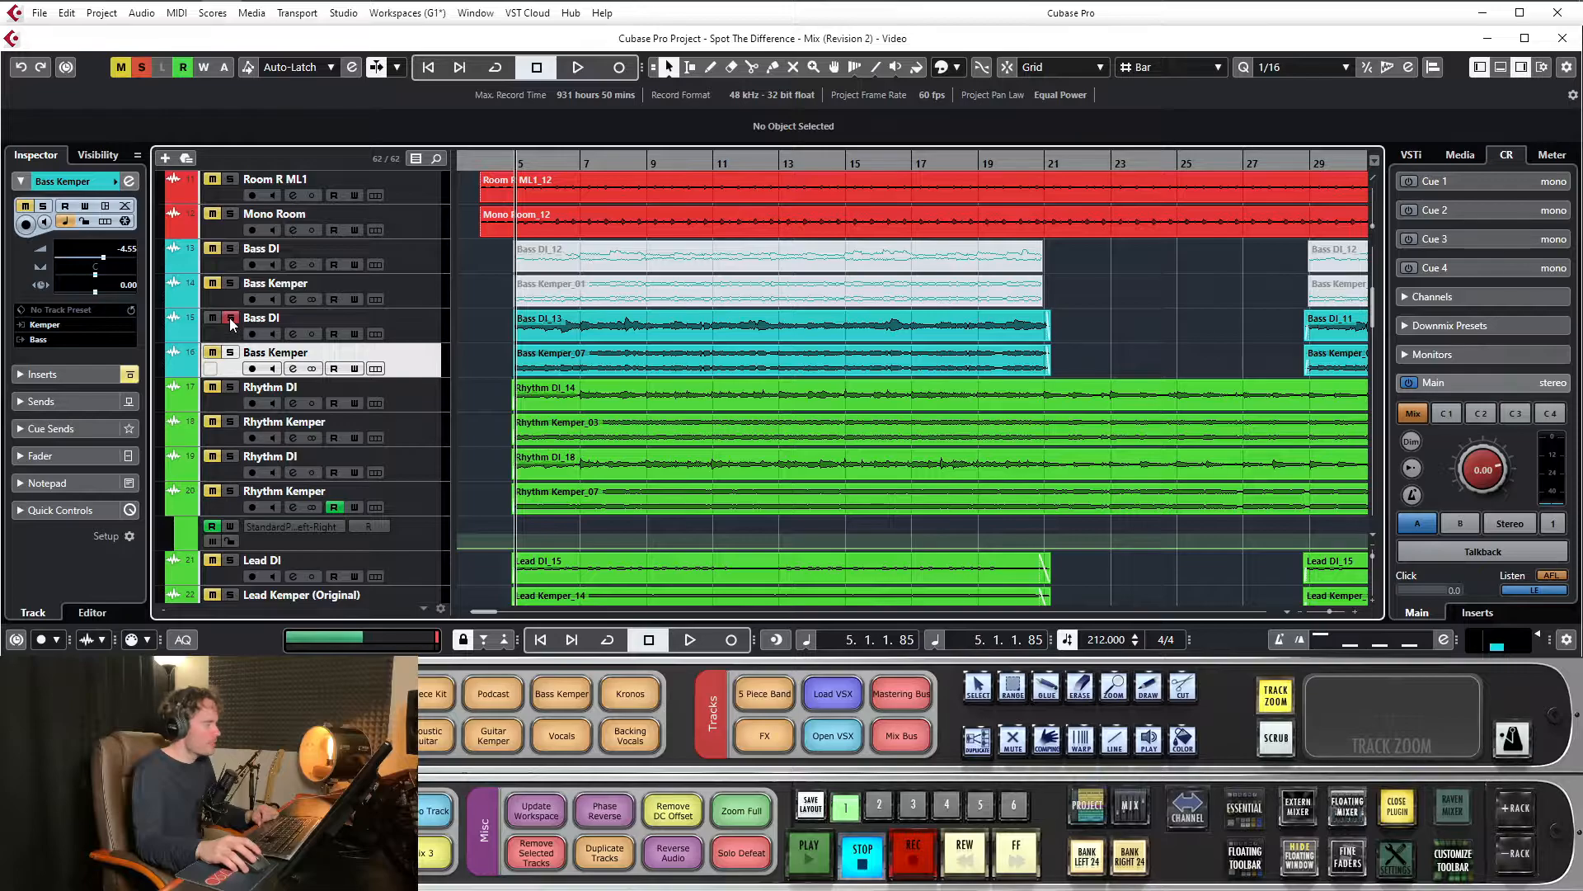
scroll(182, 388, down, 5)
scroll(149, 404, up, 5)
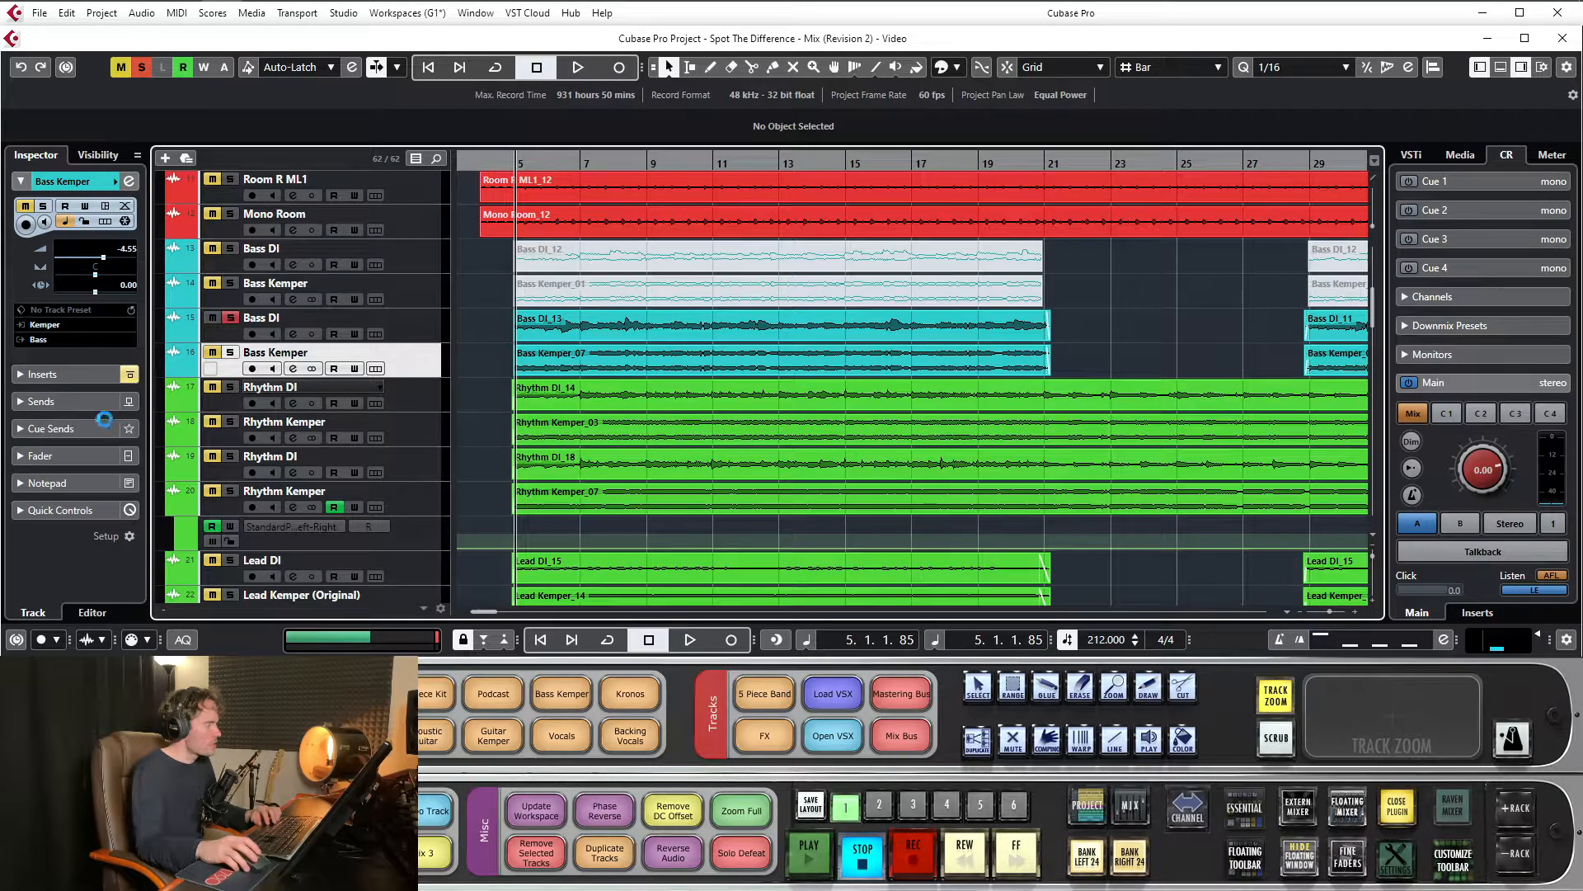
scroll(577, 404, down, 15)
click(310, 281)
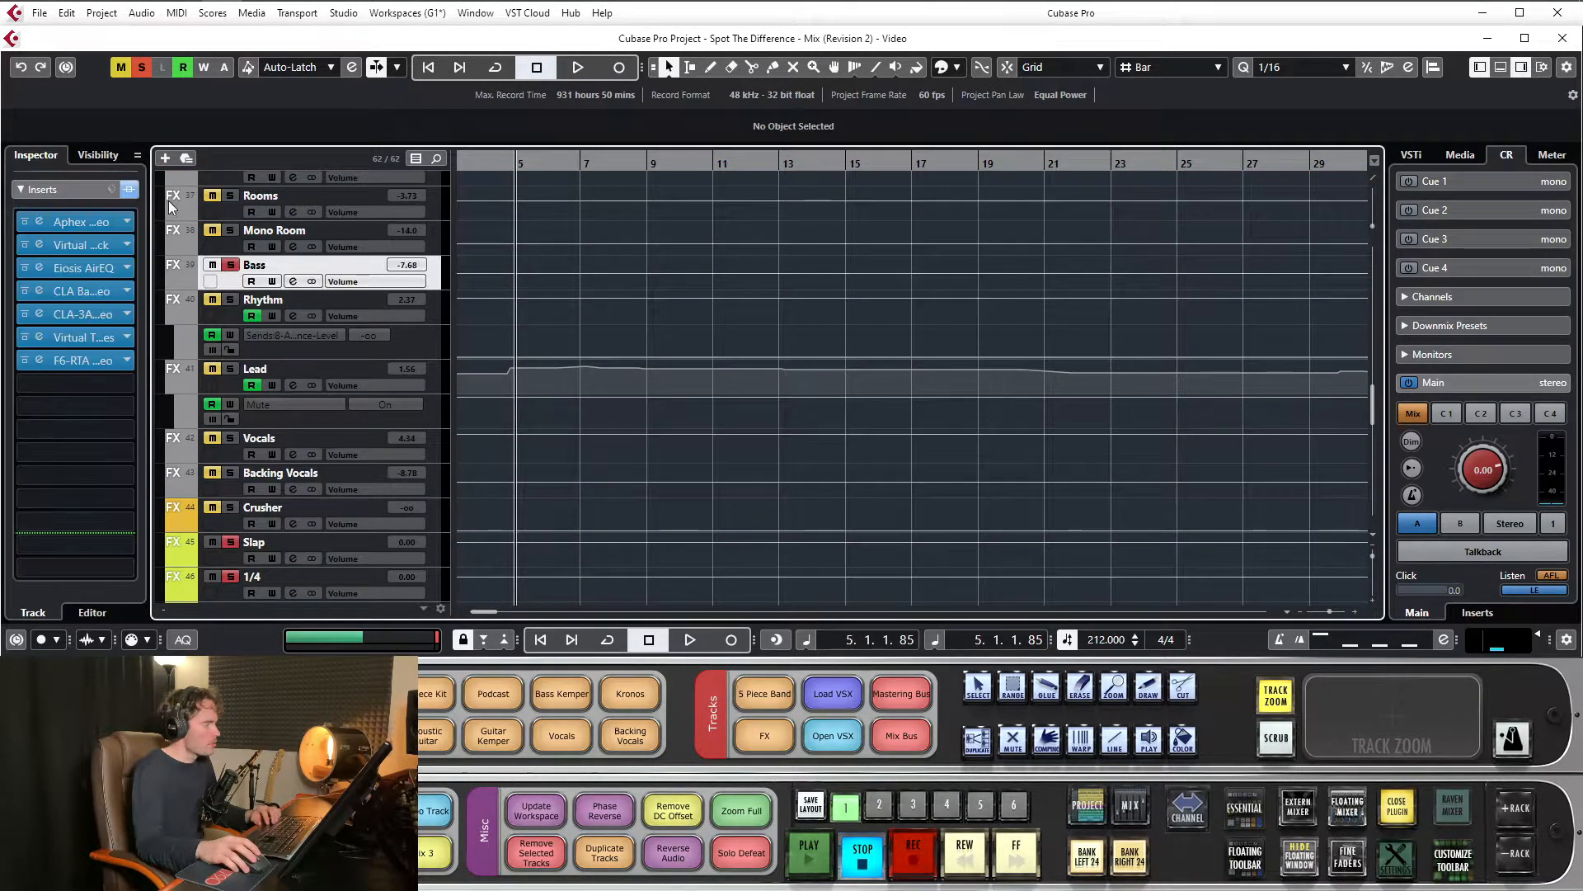
scroll(644, 376, up, 15)
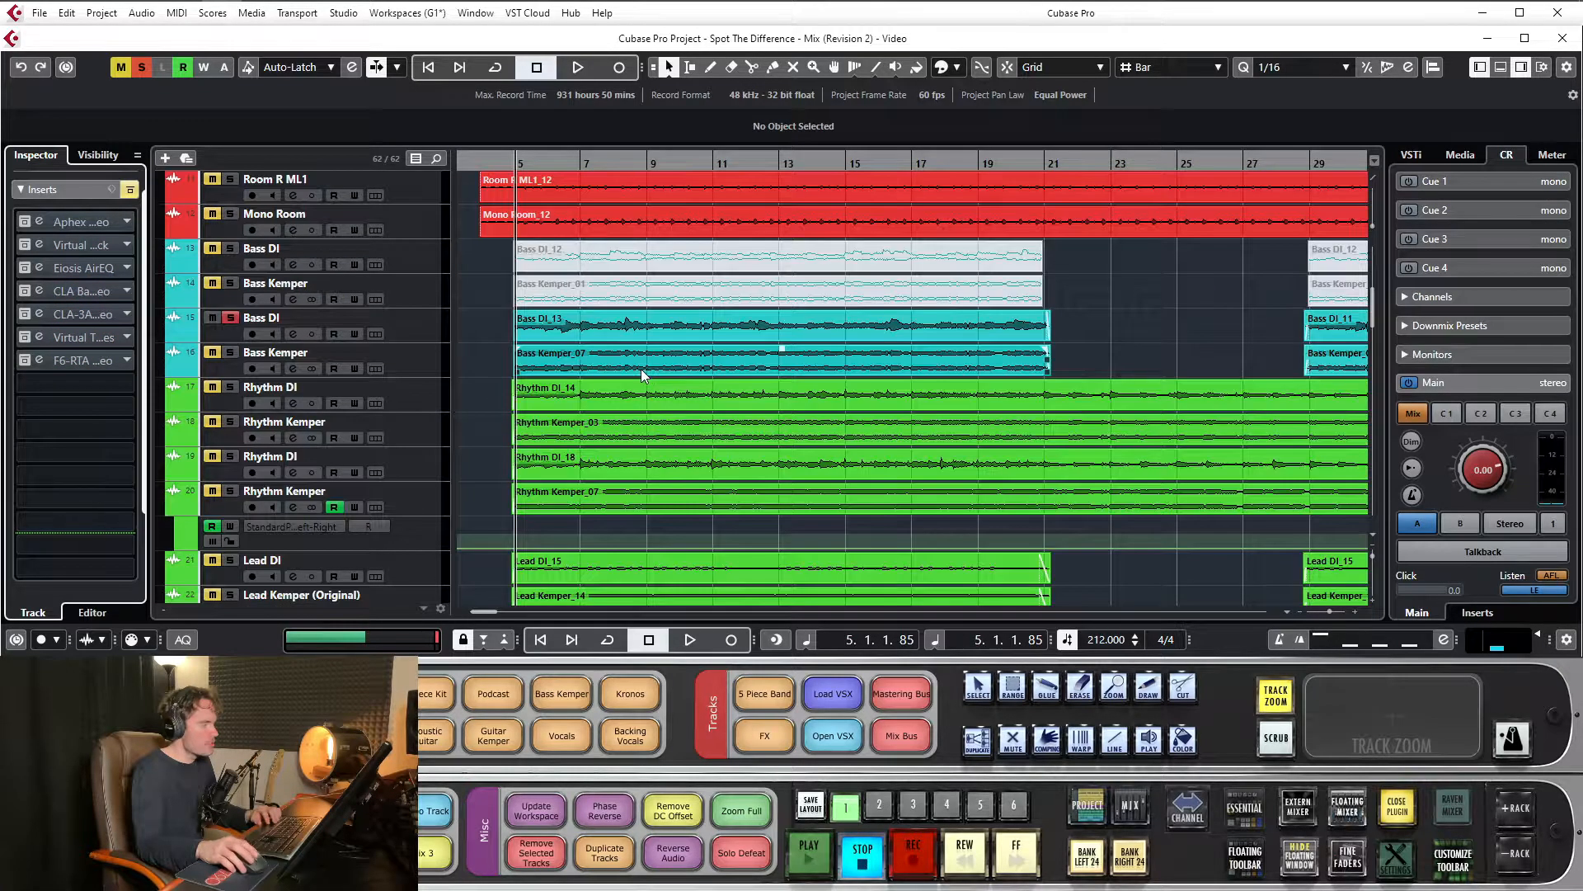
Play the lower Bass DI track alone from bar 5 and switch the solo to the lower Bass Kemper during playback
key(space)
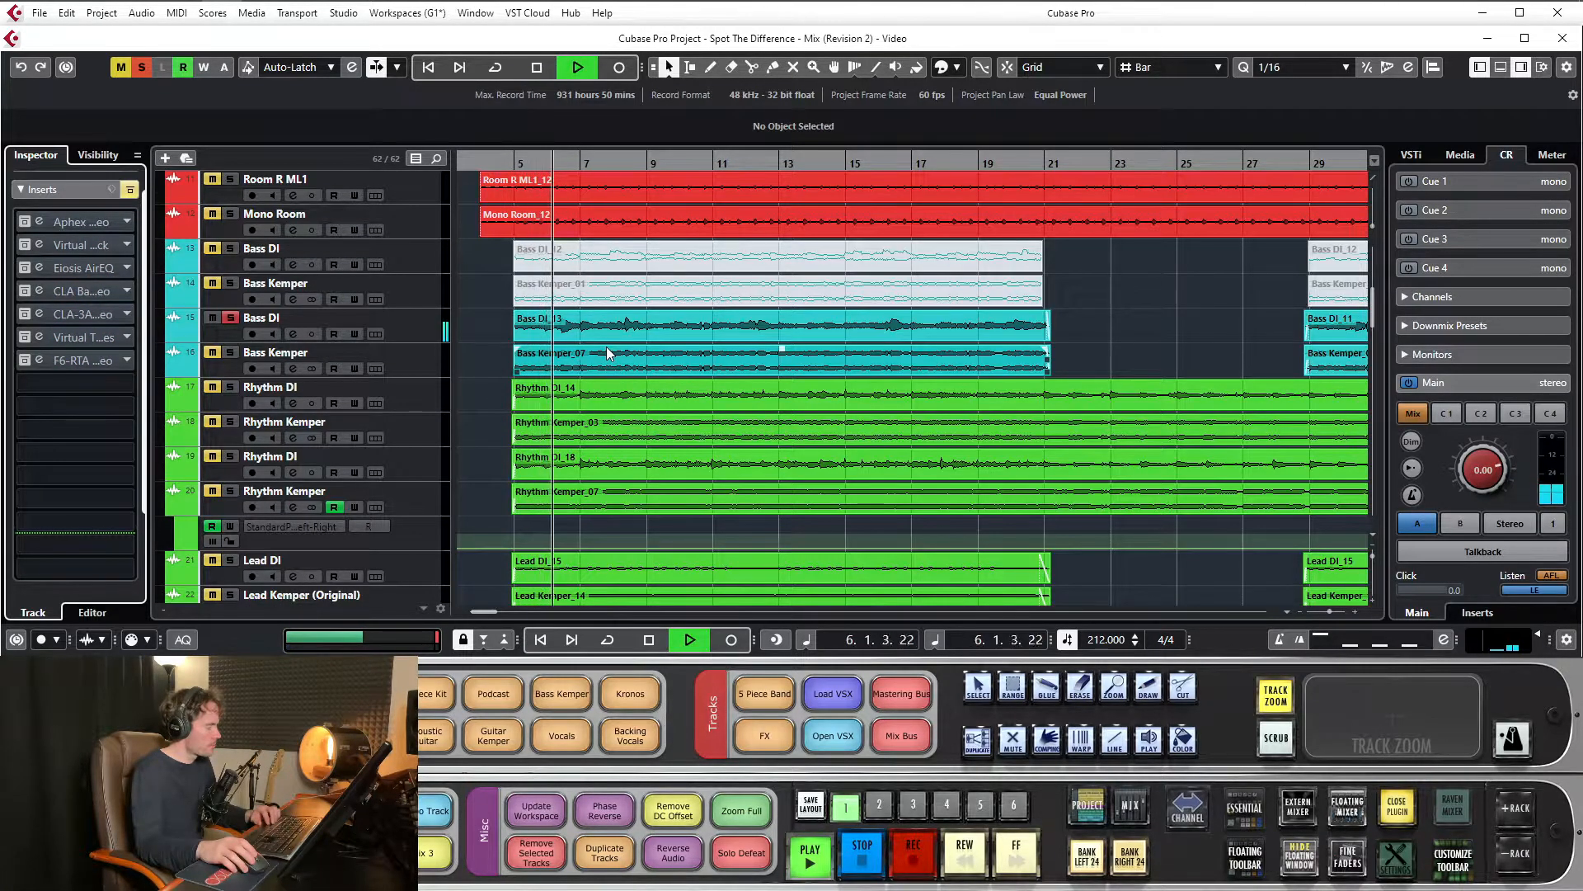
ctrl+click(231, 352)
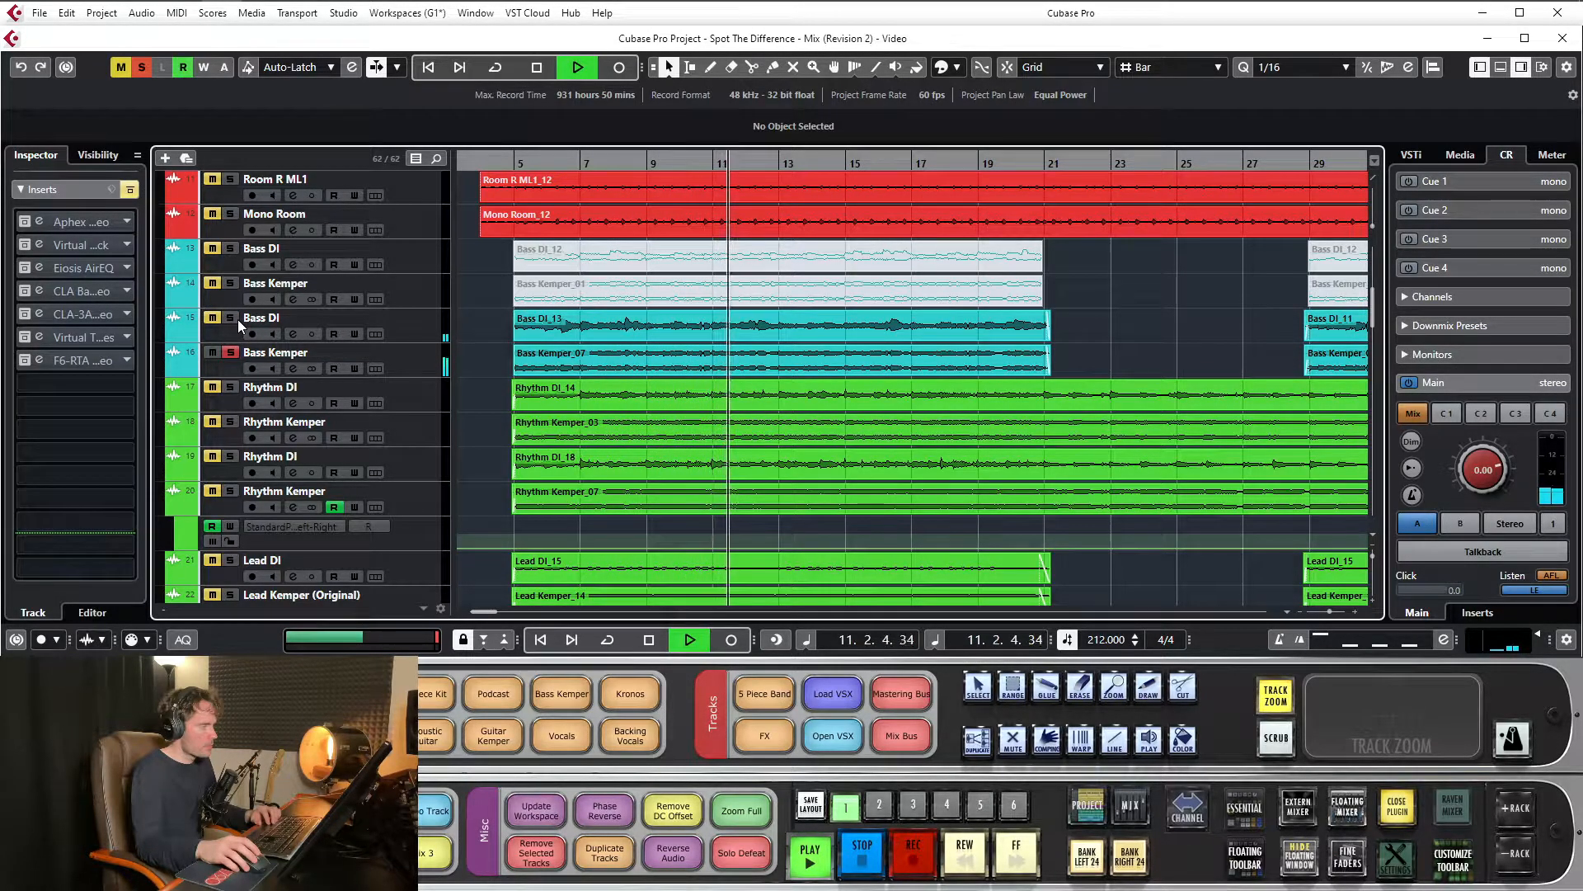
key(space)
Solo the lower Bass DI together with the lower Bass Kemper and play both from bar 5
click(232, 318)
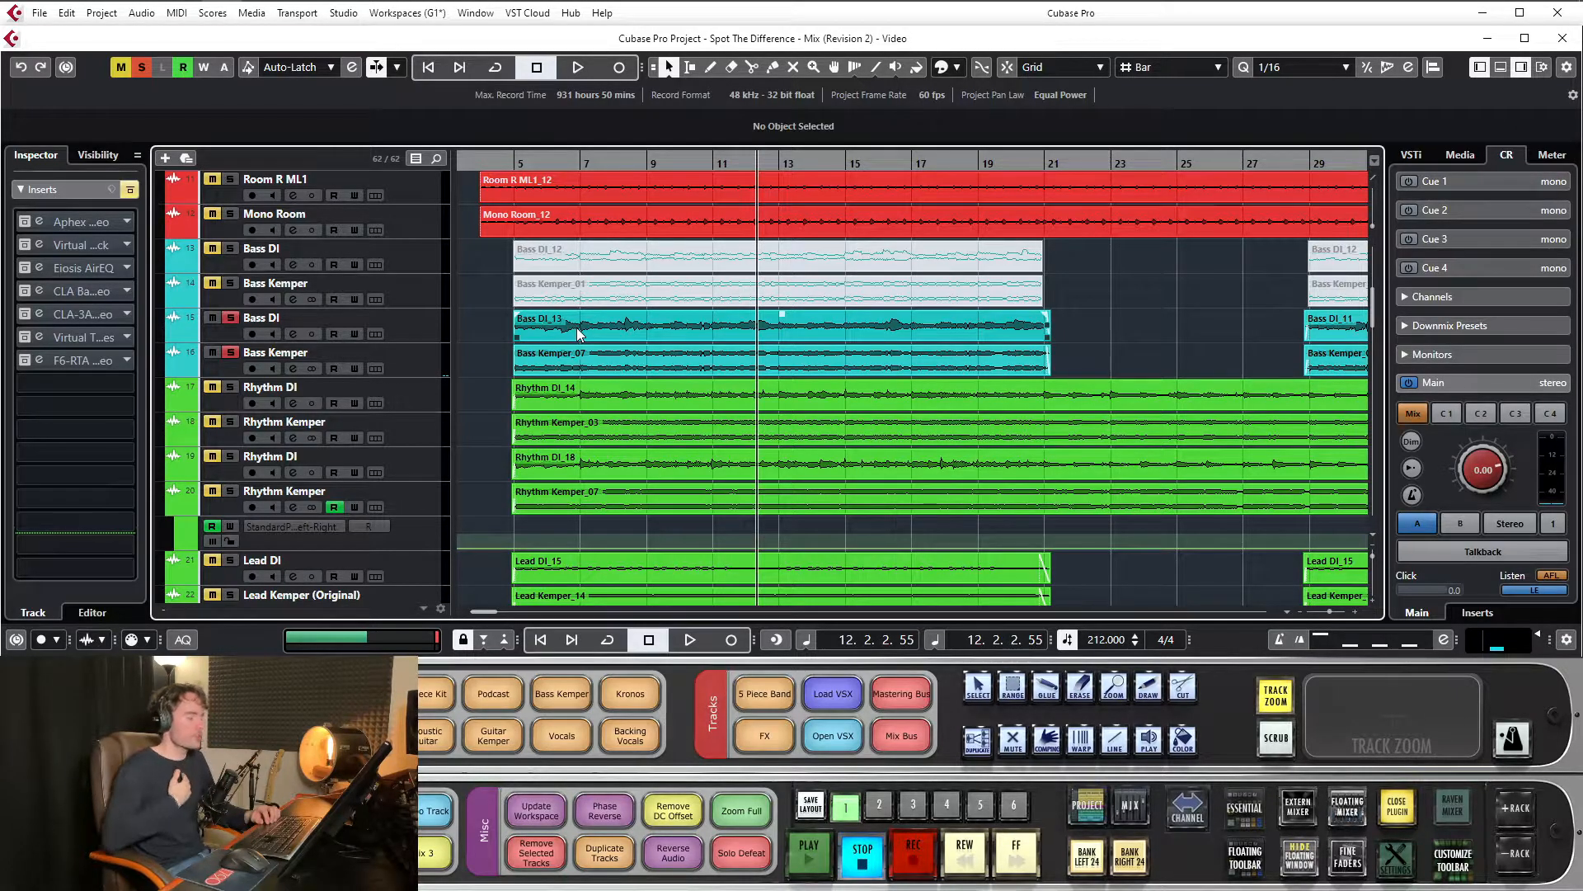
click(521, 162)
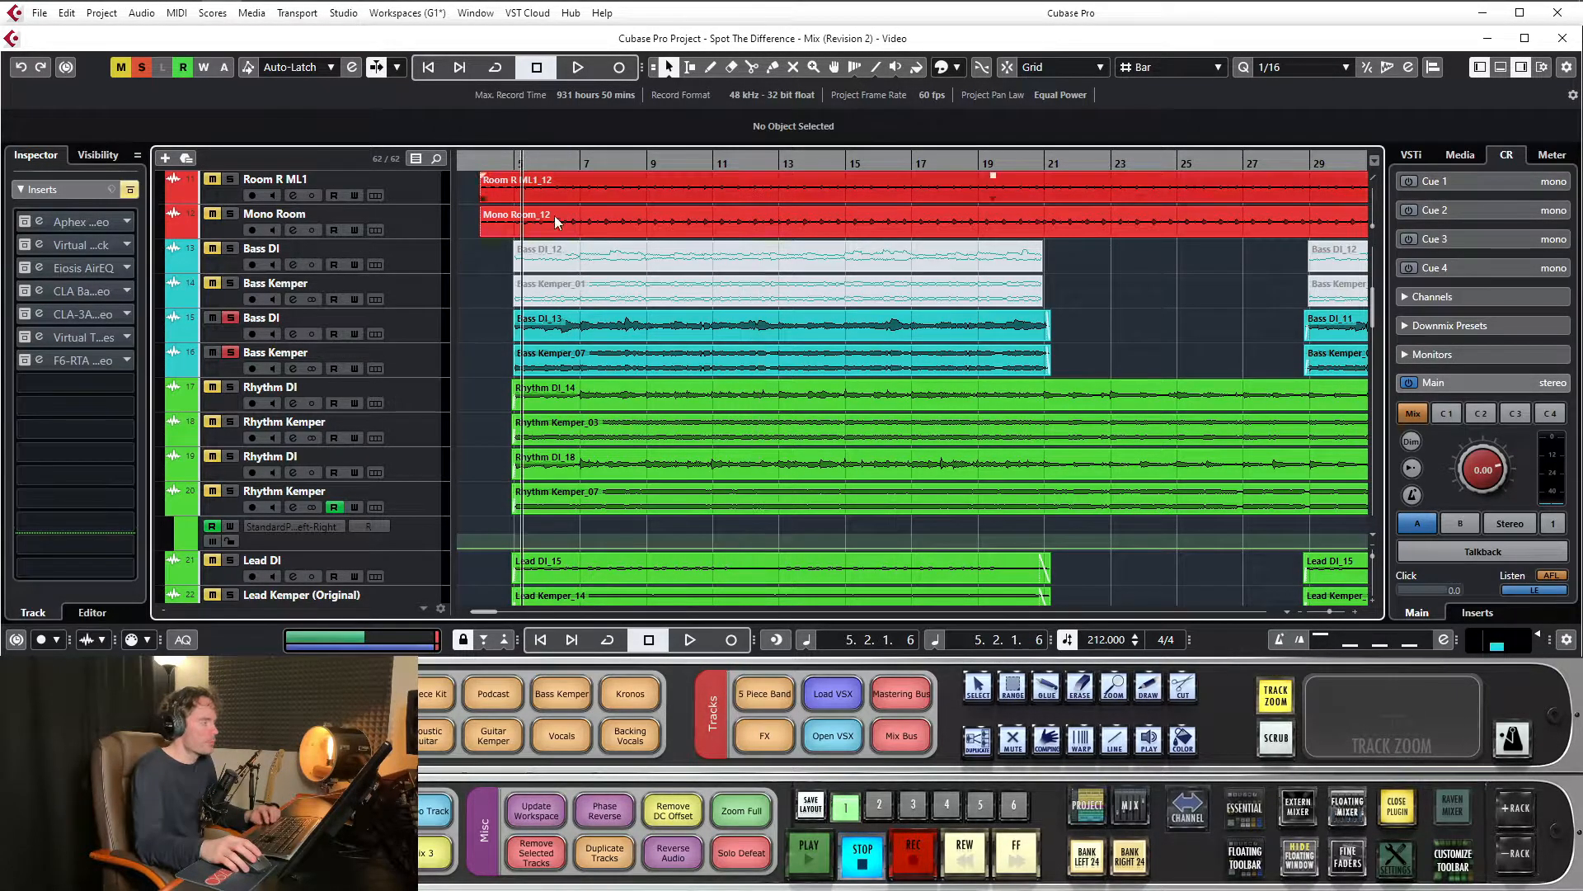
key(space)
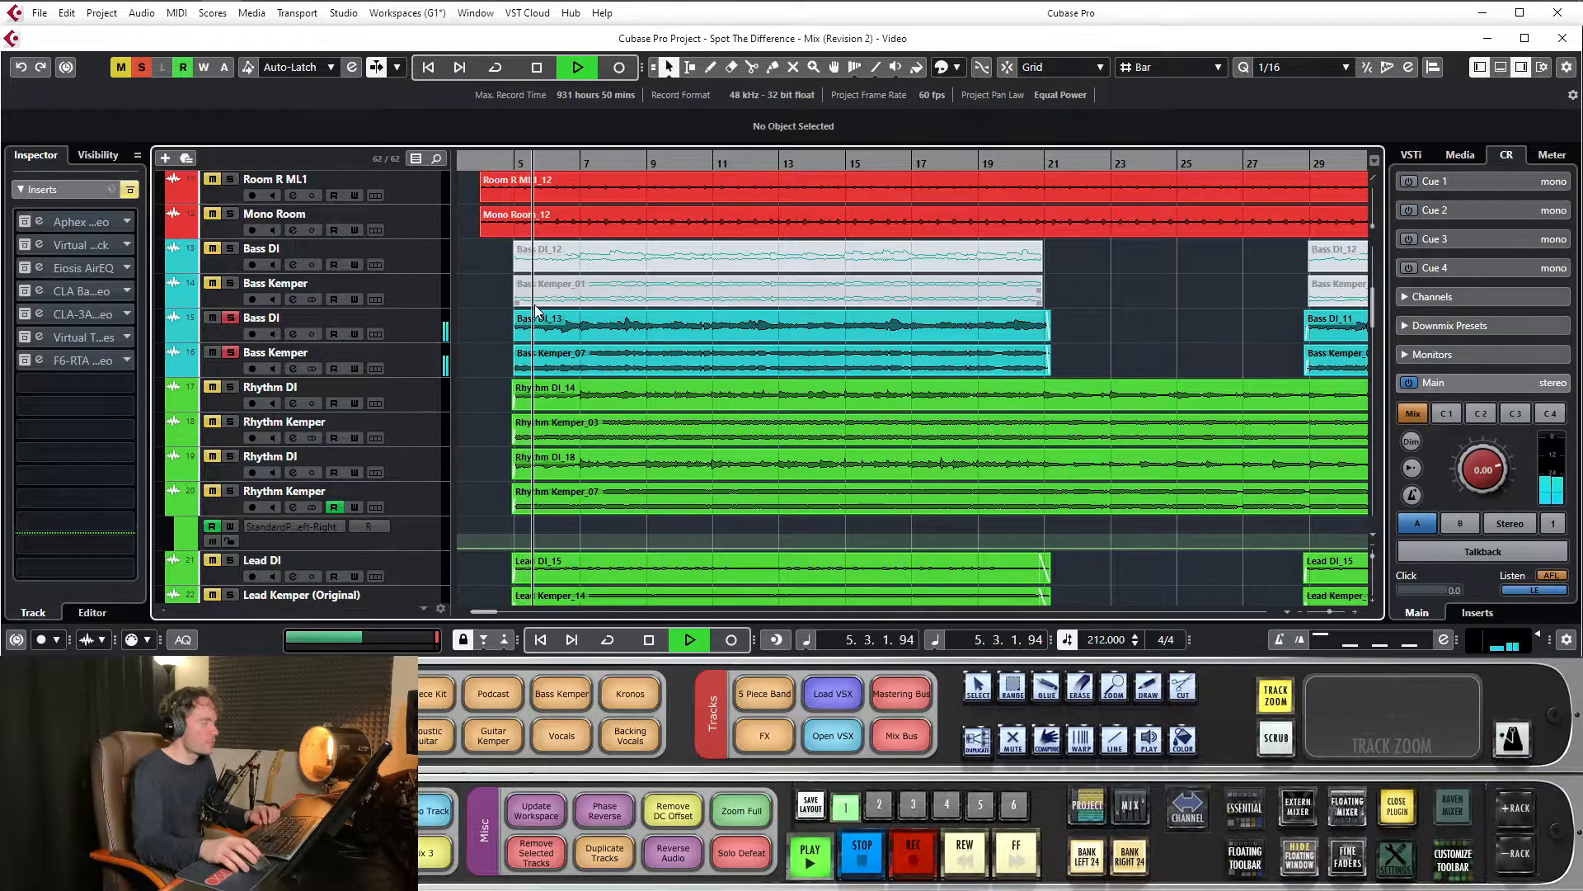
Select the lower Bass DI track, unsolo the lower Bass Kemper and play the DI signal on its own
click(388, 357)
click(263, 332)
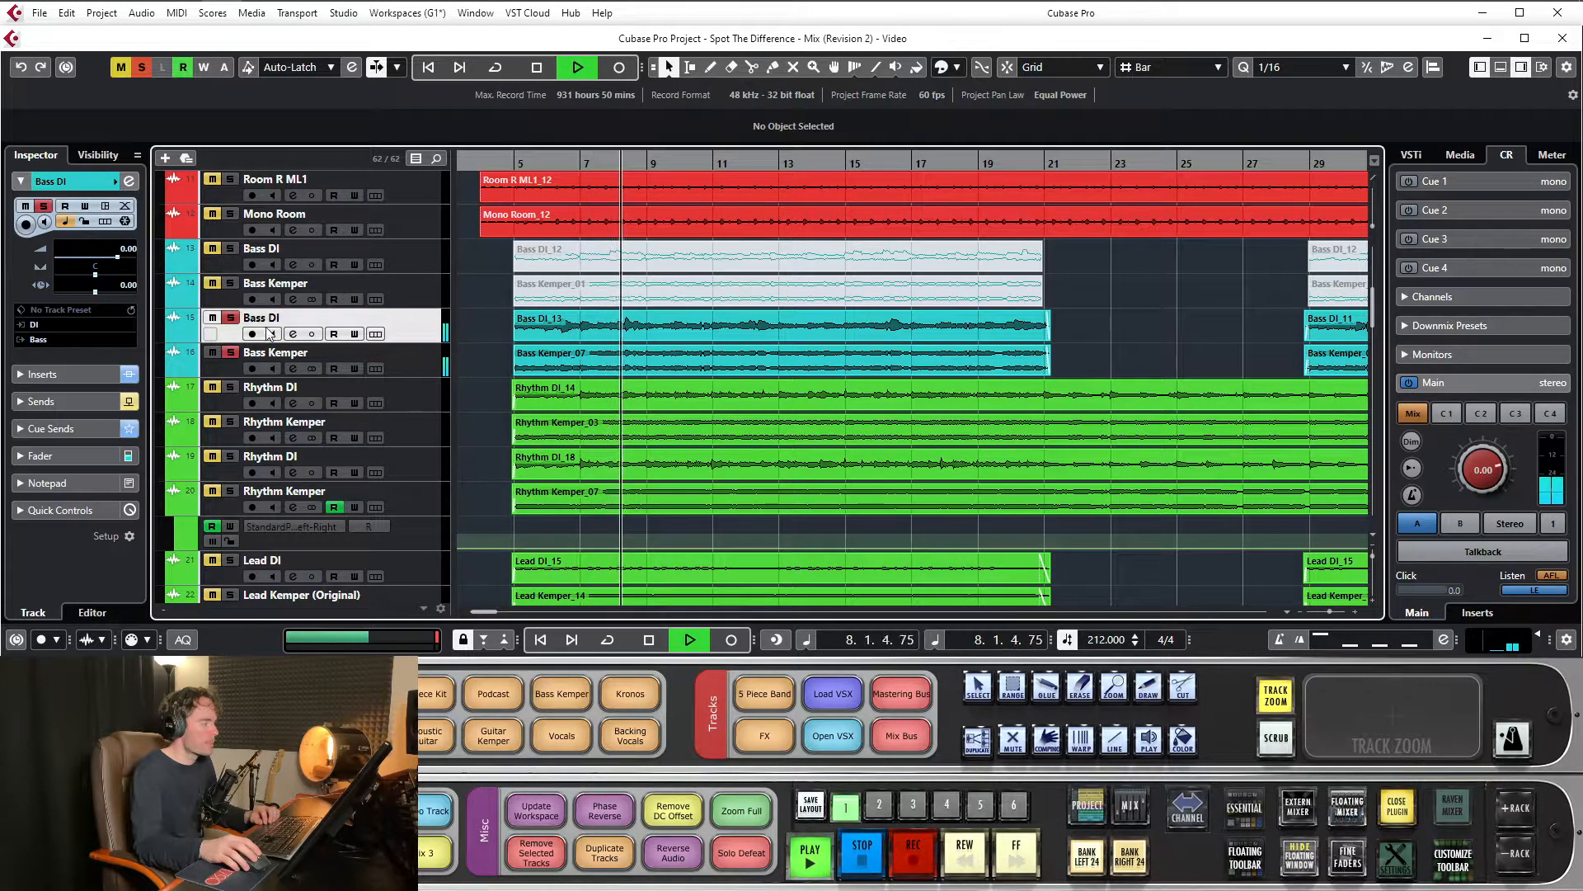
key(space)
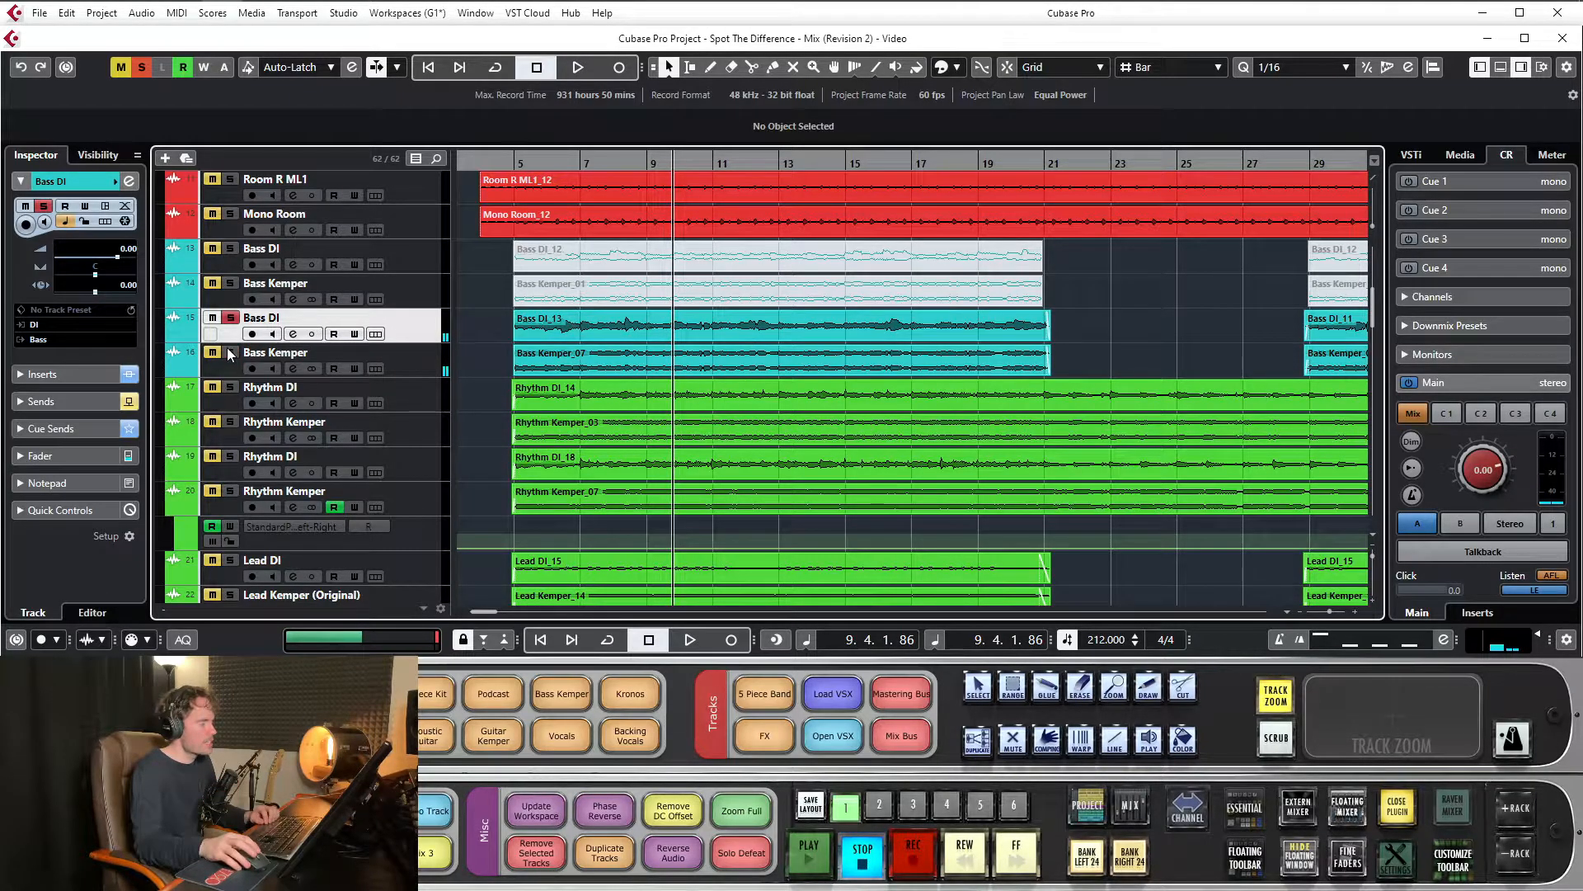
key(space)
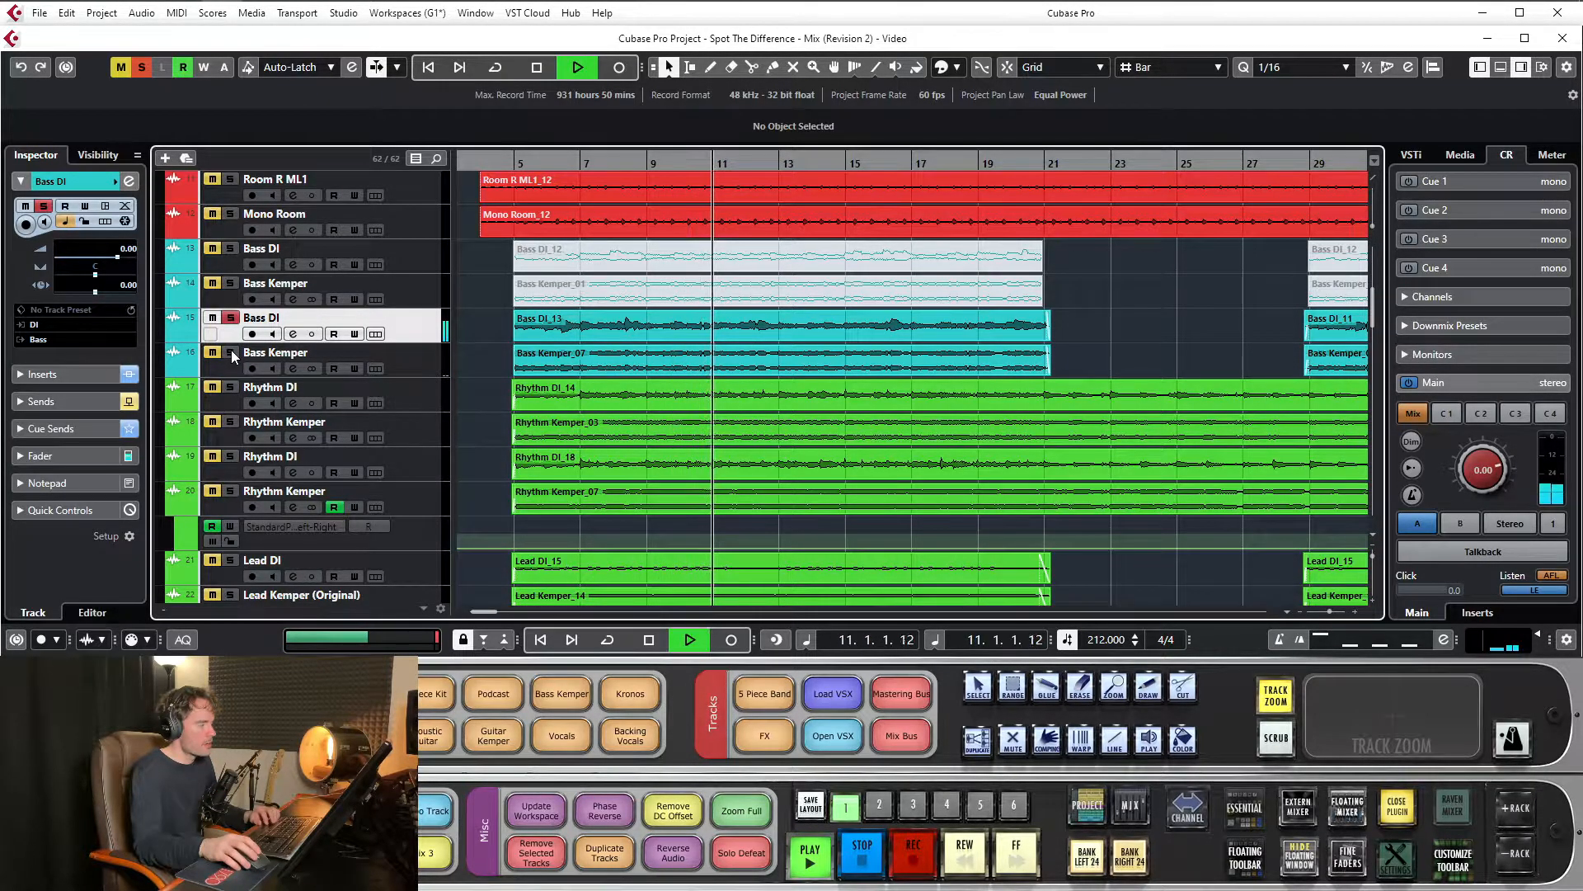
key(space)
Solo only the lower Bass Kemper track and play it on its own
click(231, 318)
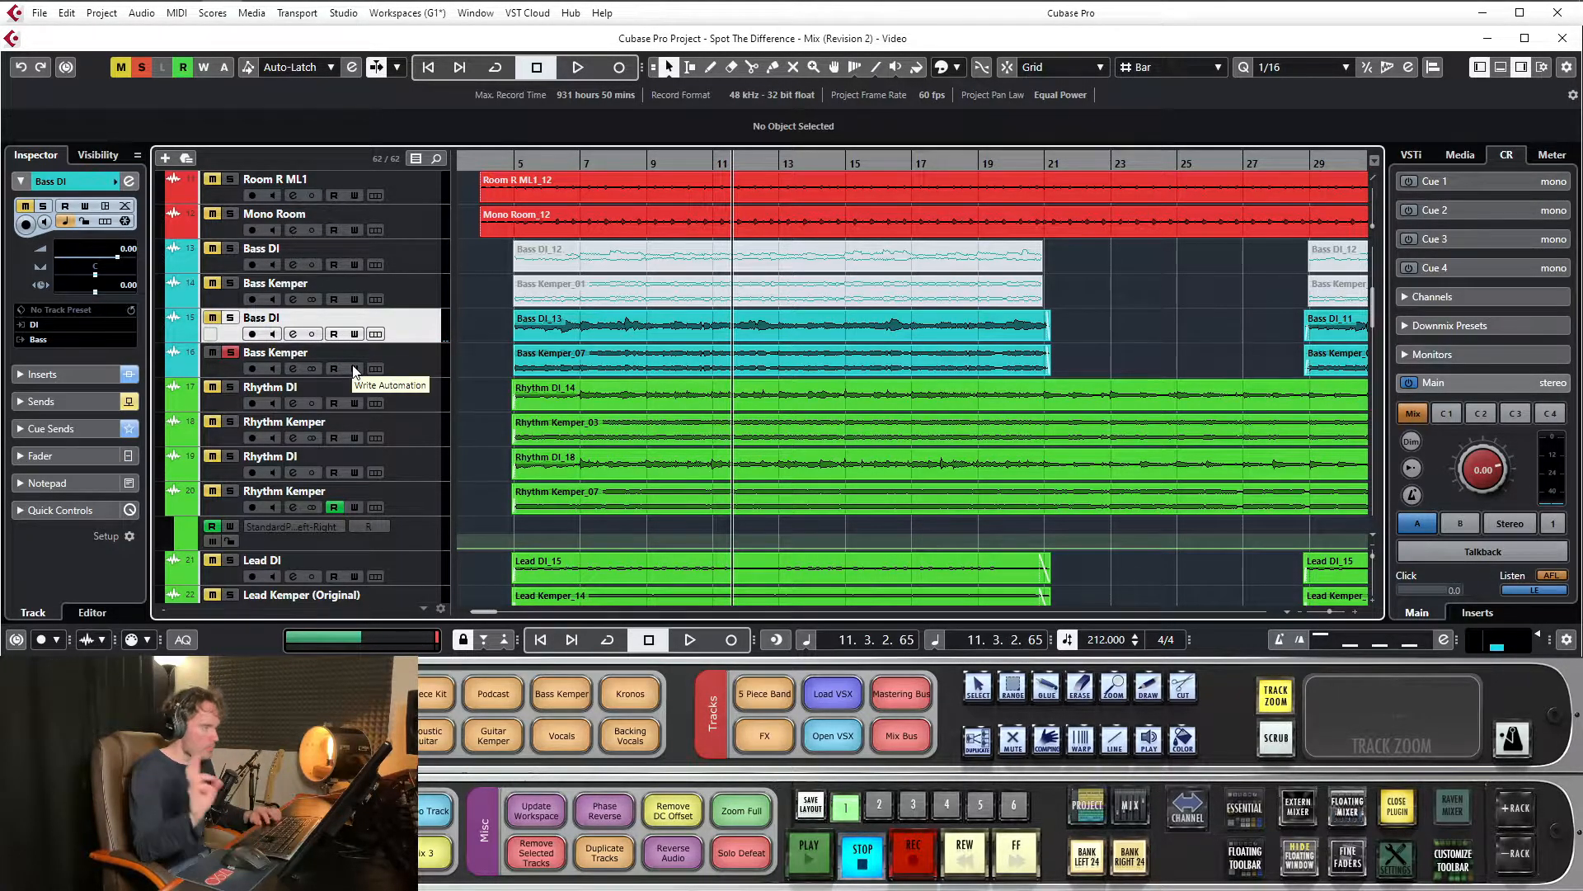
key(space)
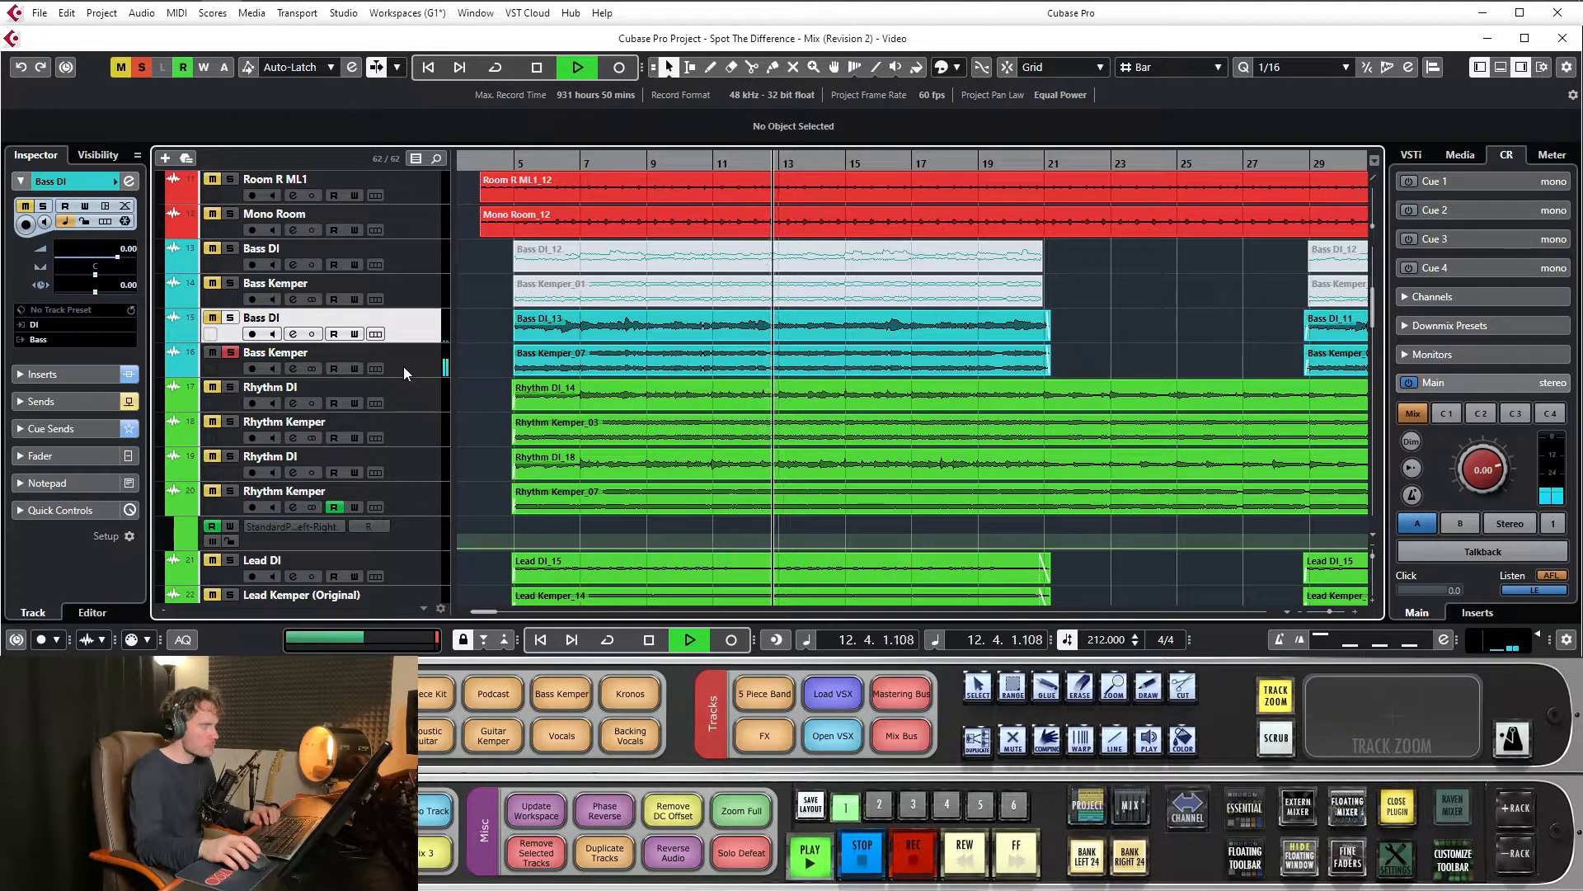
key(space)
Solo all four Bass DI and Bass Kemper tracks and move the playhead to about bar 18
click(230, 319)
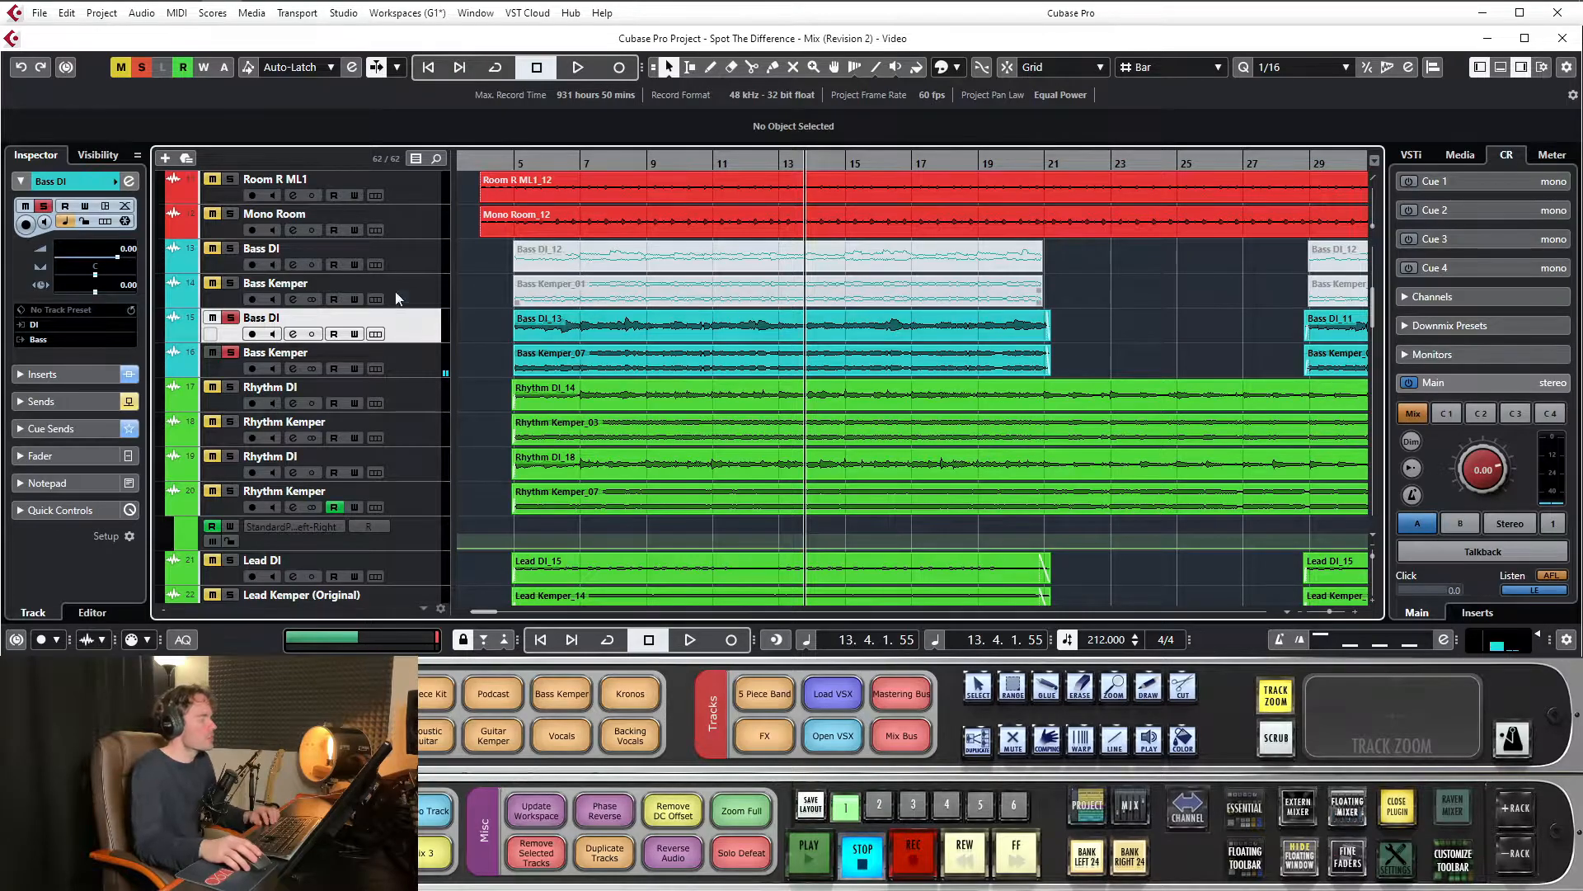
click(230, 283)
click(230, 248)
mouse_move(682, 160)
mouse_down()
mouse_move(679, 113)
mouse_move(640, 126)
mouse_move(710, 162)
mouse_up()
Open the Aphex Vintage Exciter Stereo insert of the Bass FX channel and position its window over the arrangement
scroll(765, 349, down, 10)
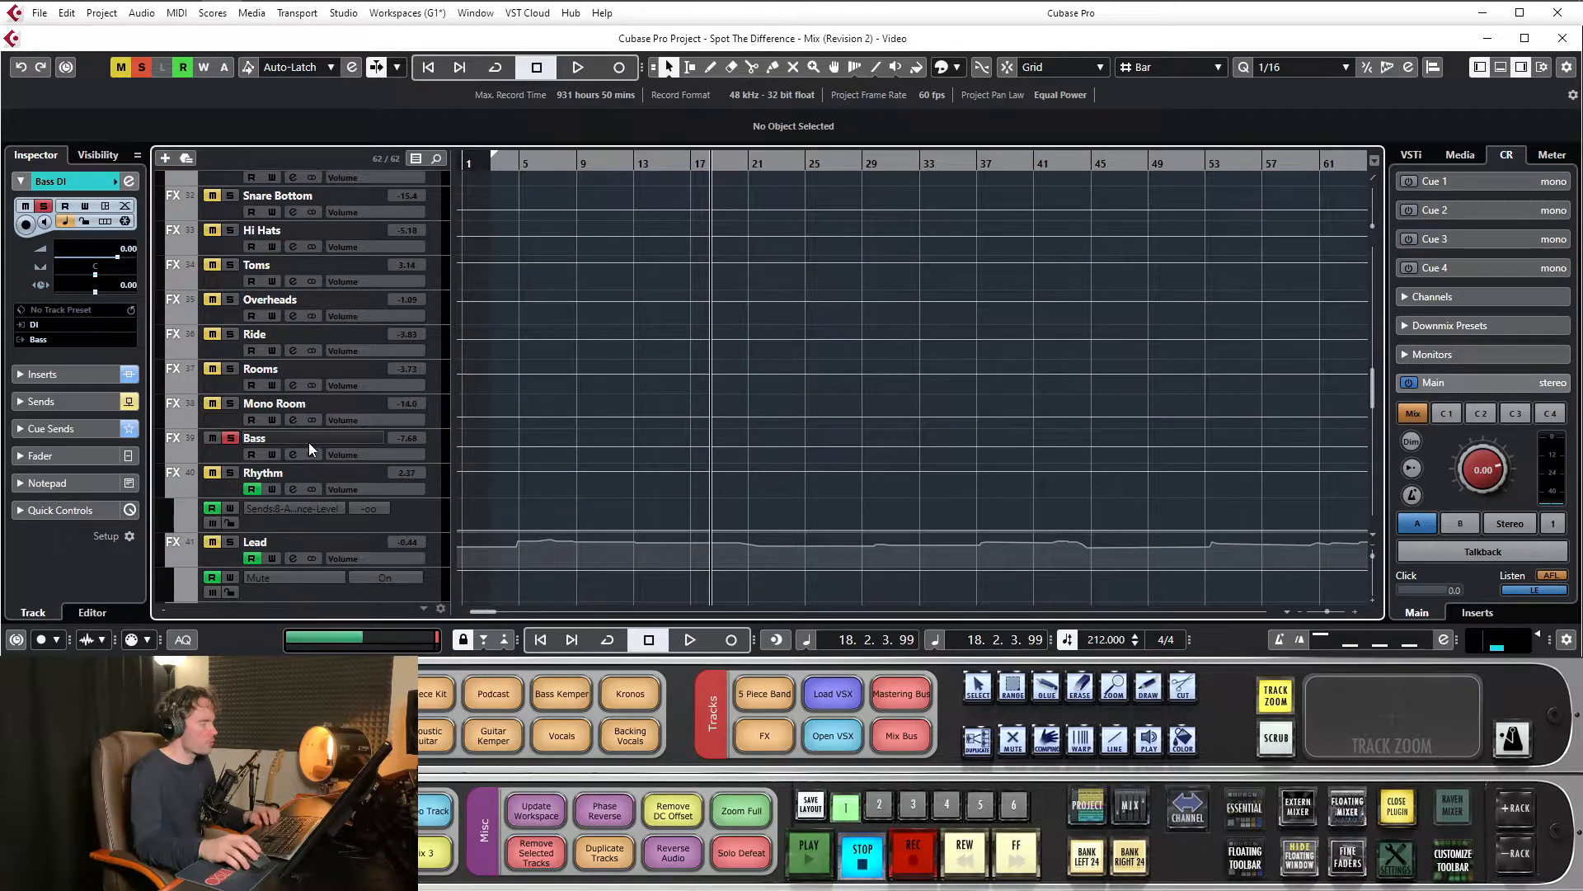
click(309, 448)
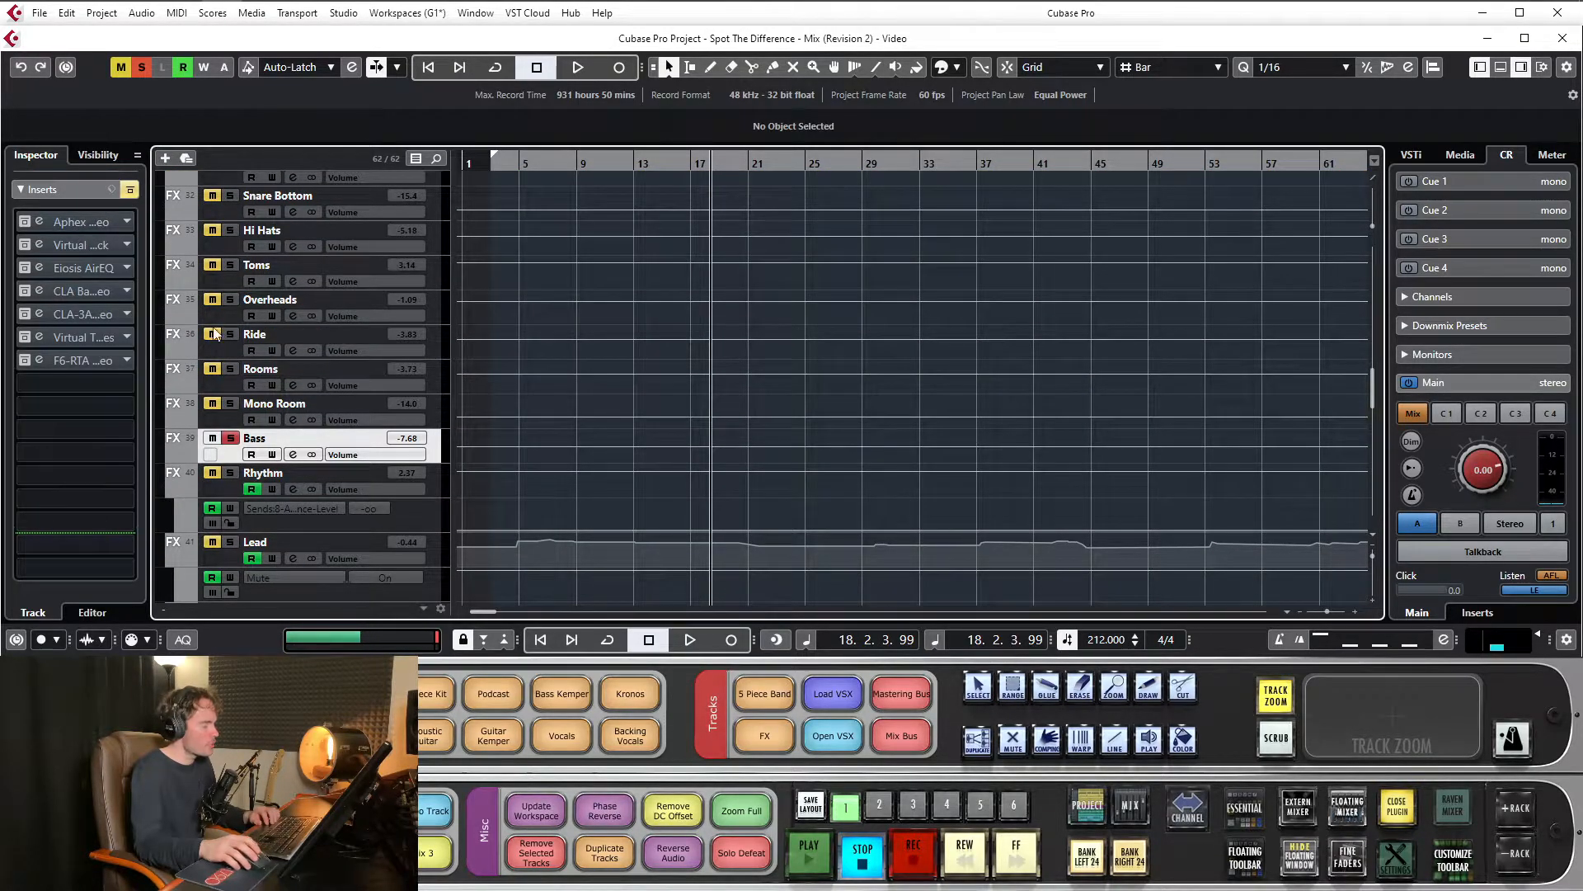
scroll(704, 358, up, 15)
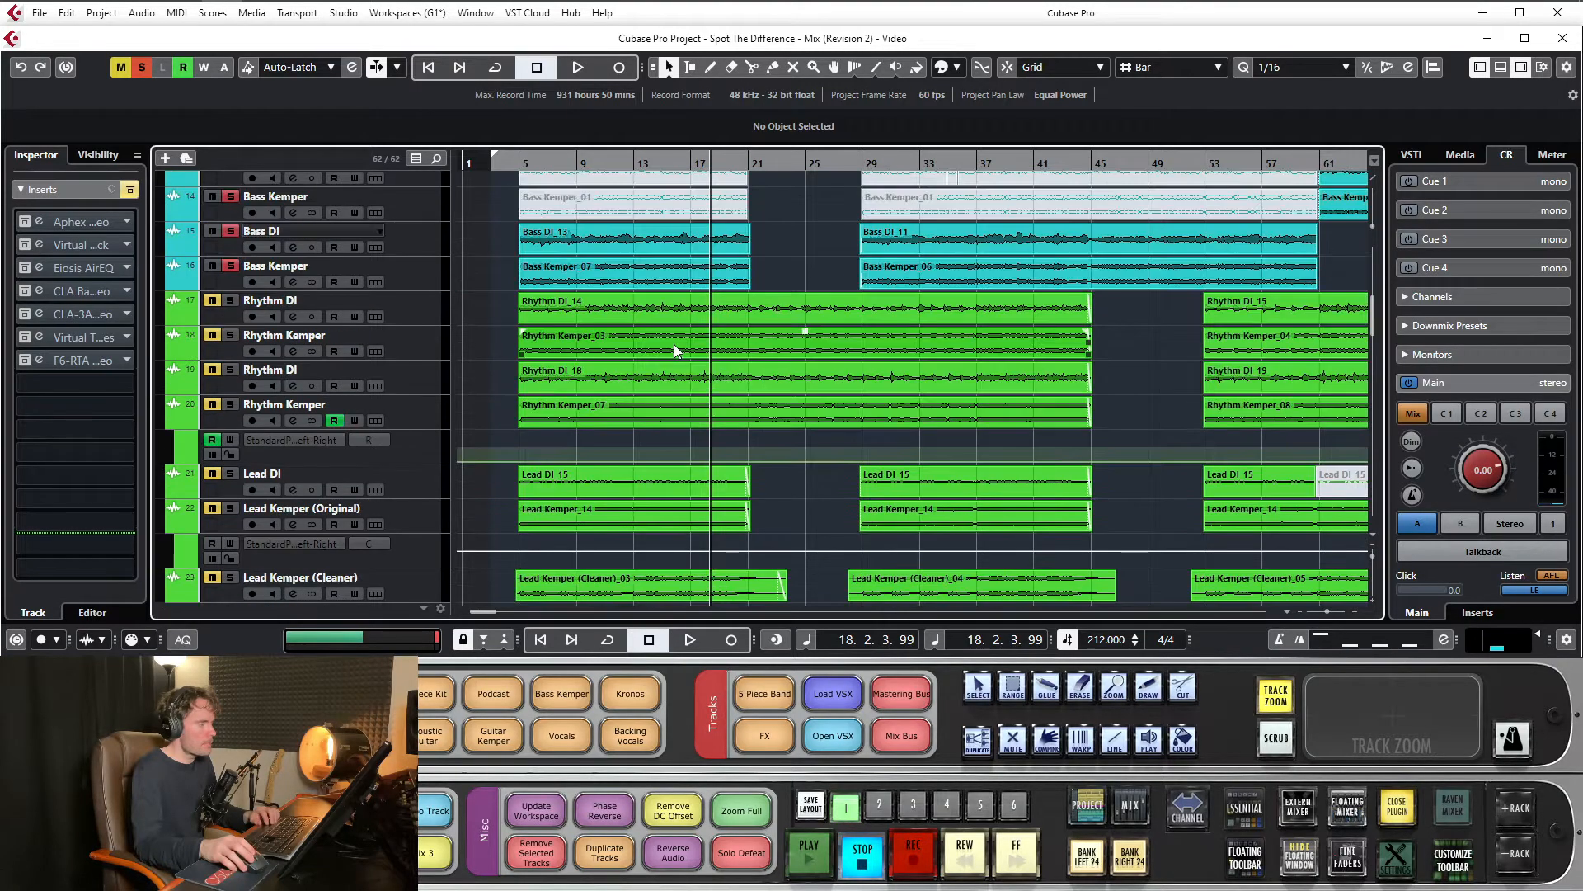
scroll(675, 344, down, 8)
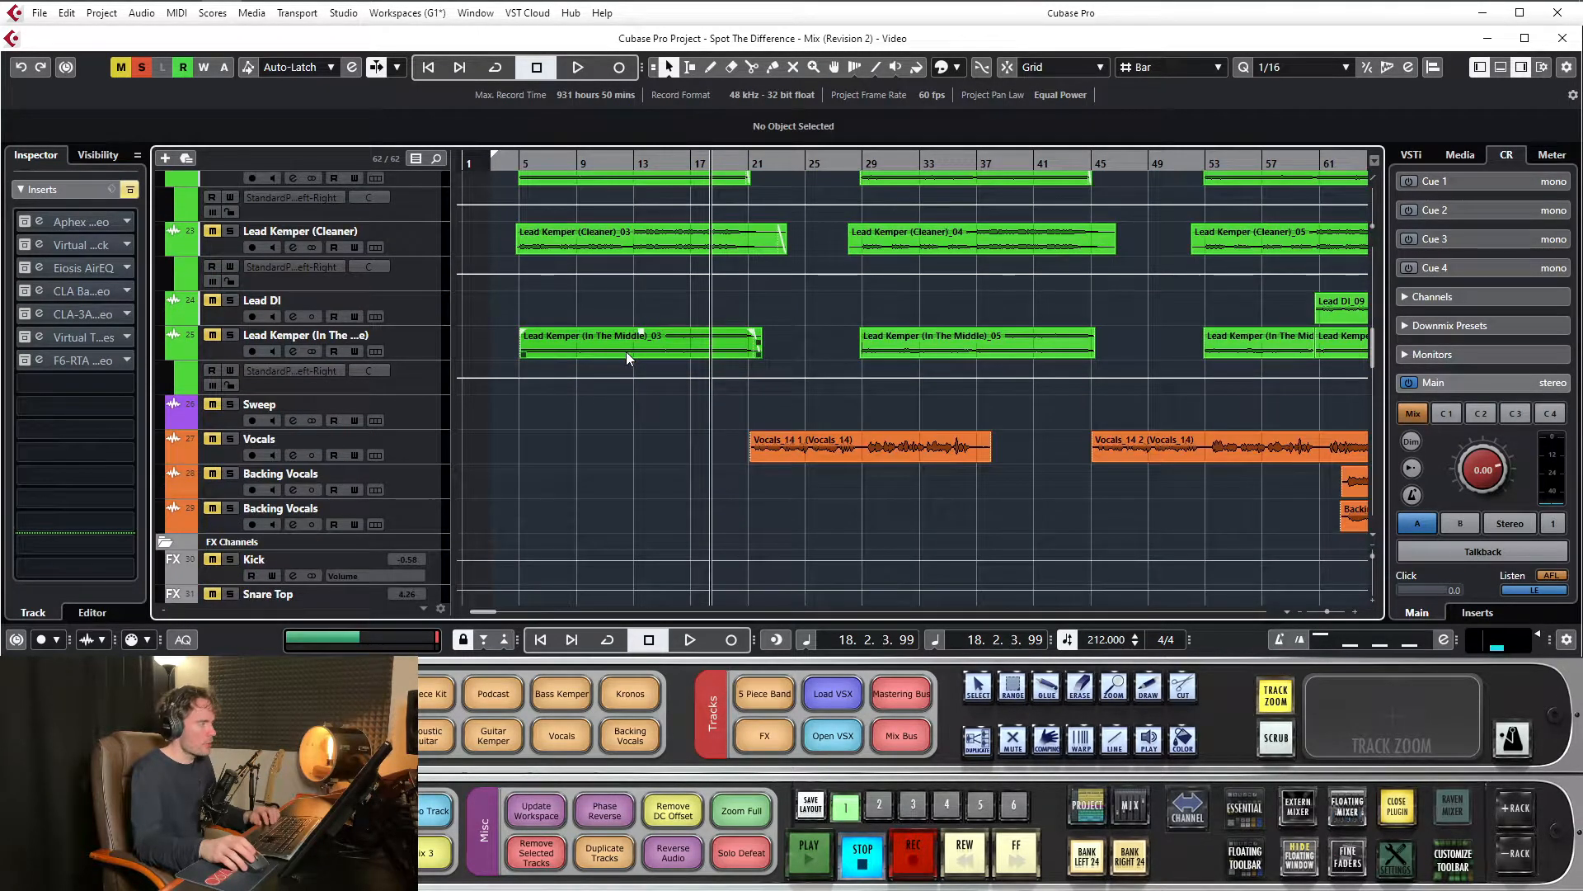
scroll(620, 353, down, 5)
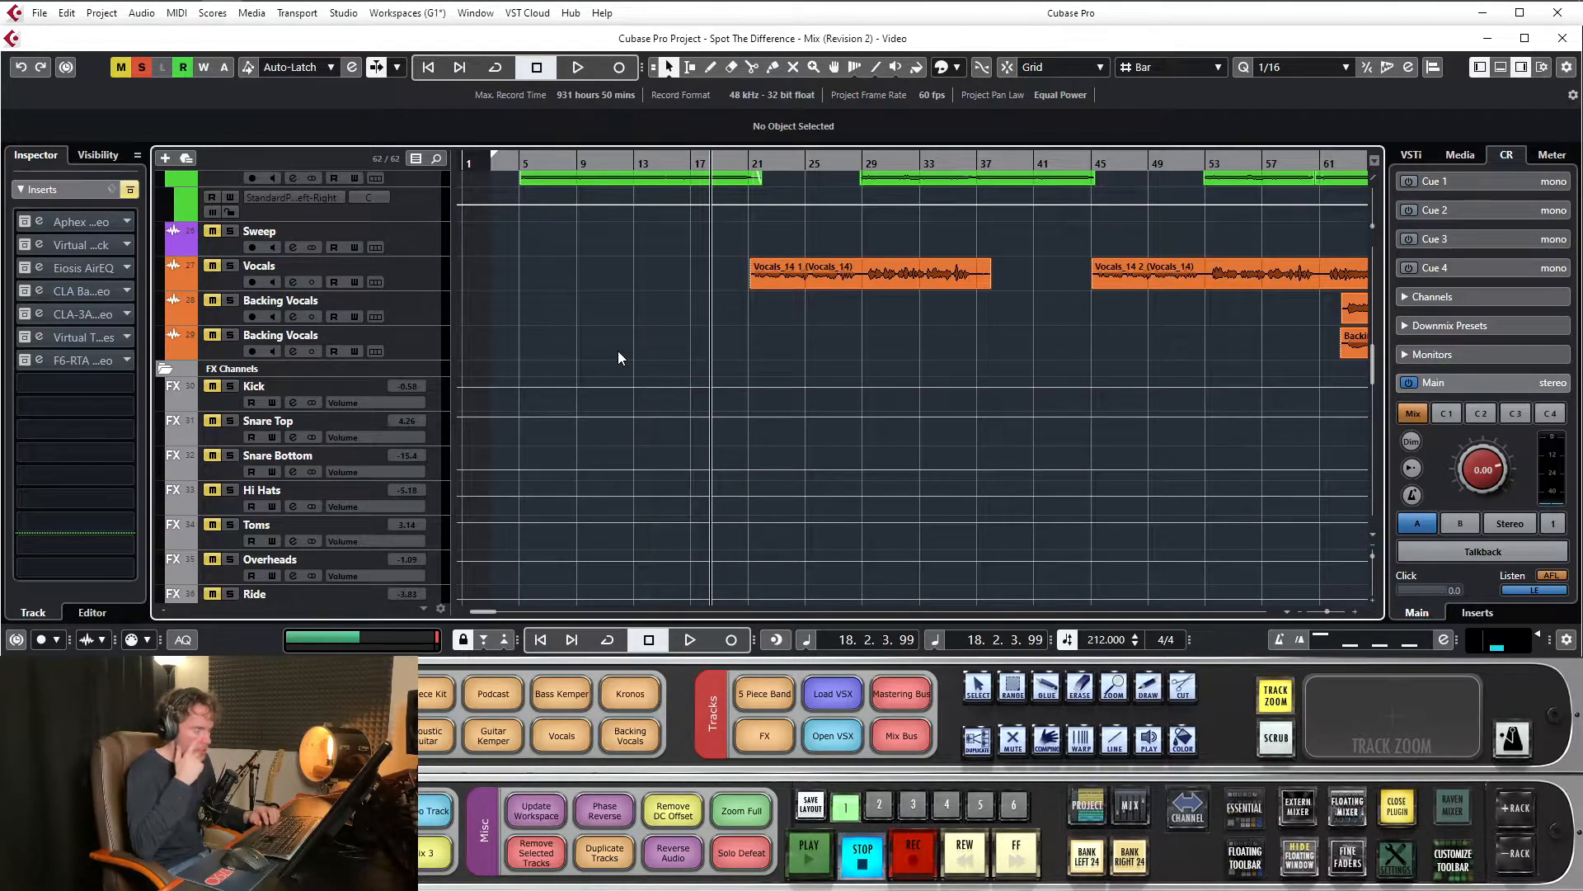
scroll(619, 355, down, 7)
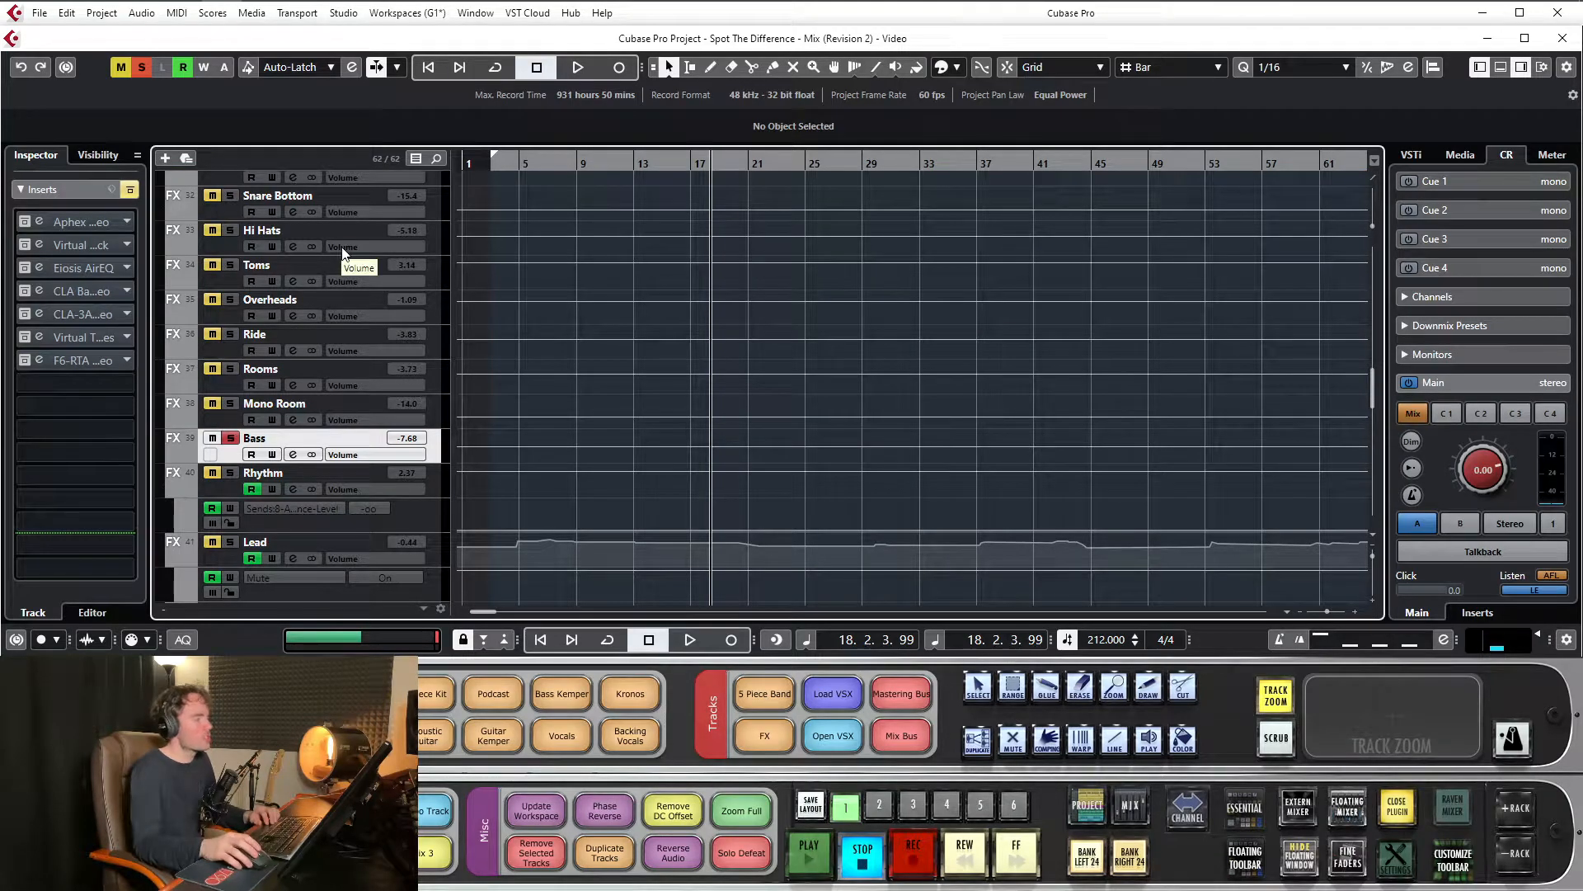
click(73, 223)
drag(1303, 69, 833, 310)
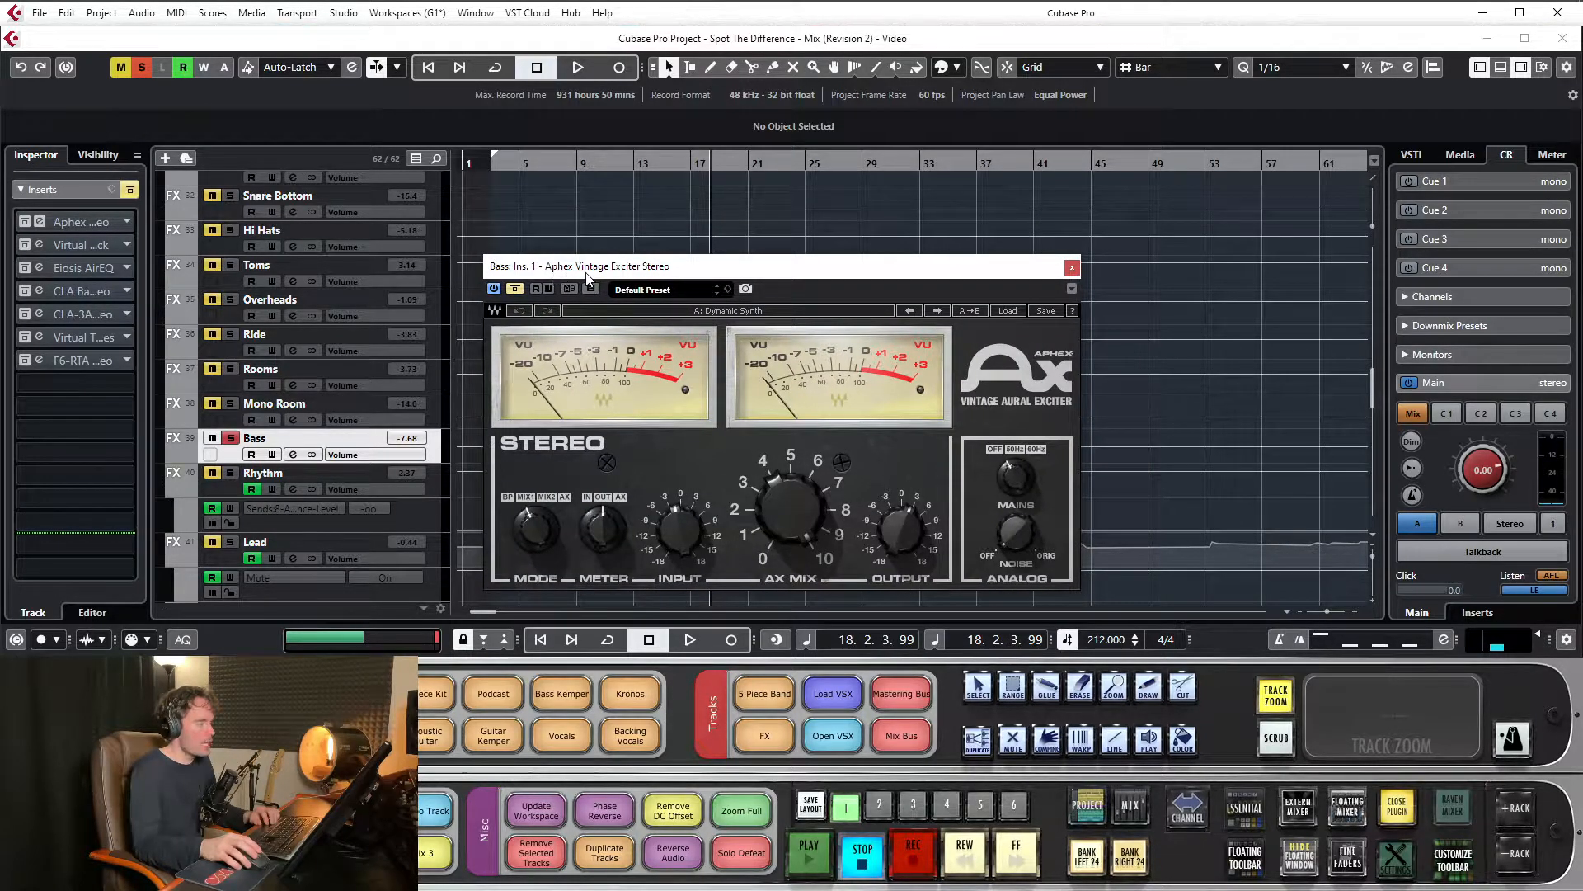
drag(842, 270, 814, 272)
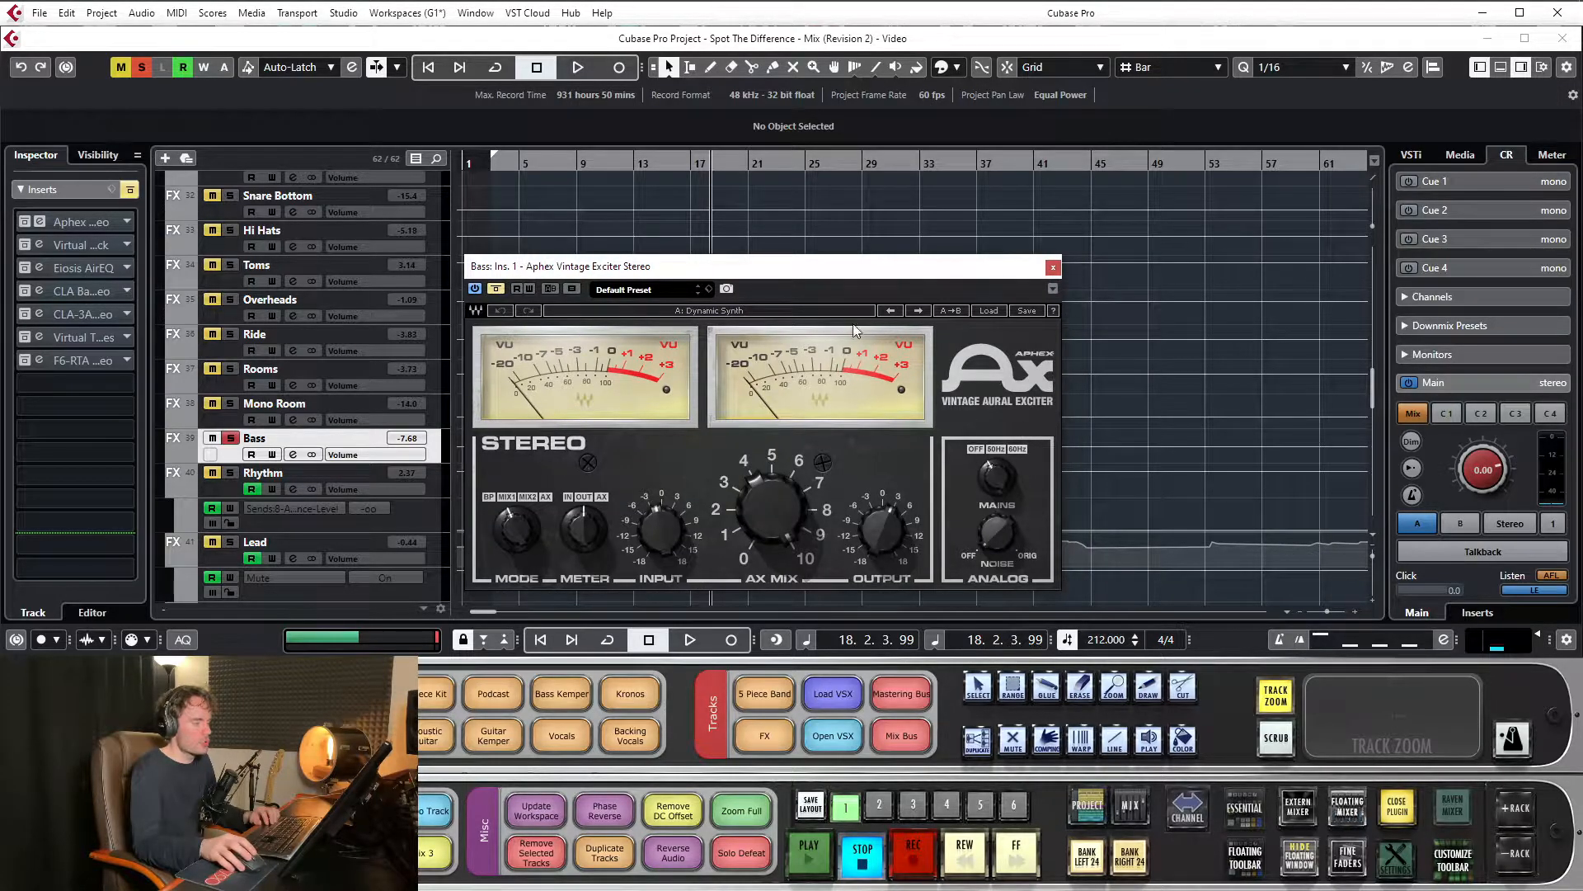
drag(668, 270, 671, 239)
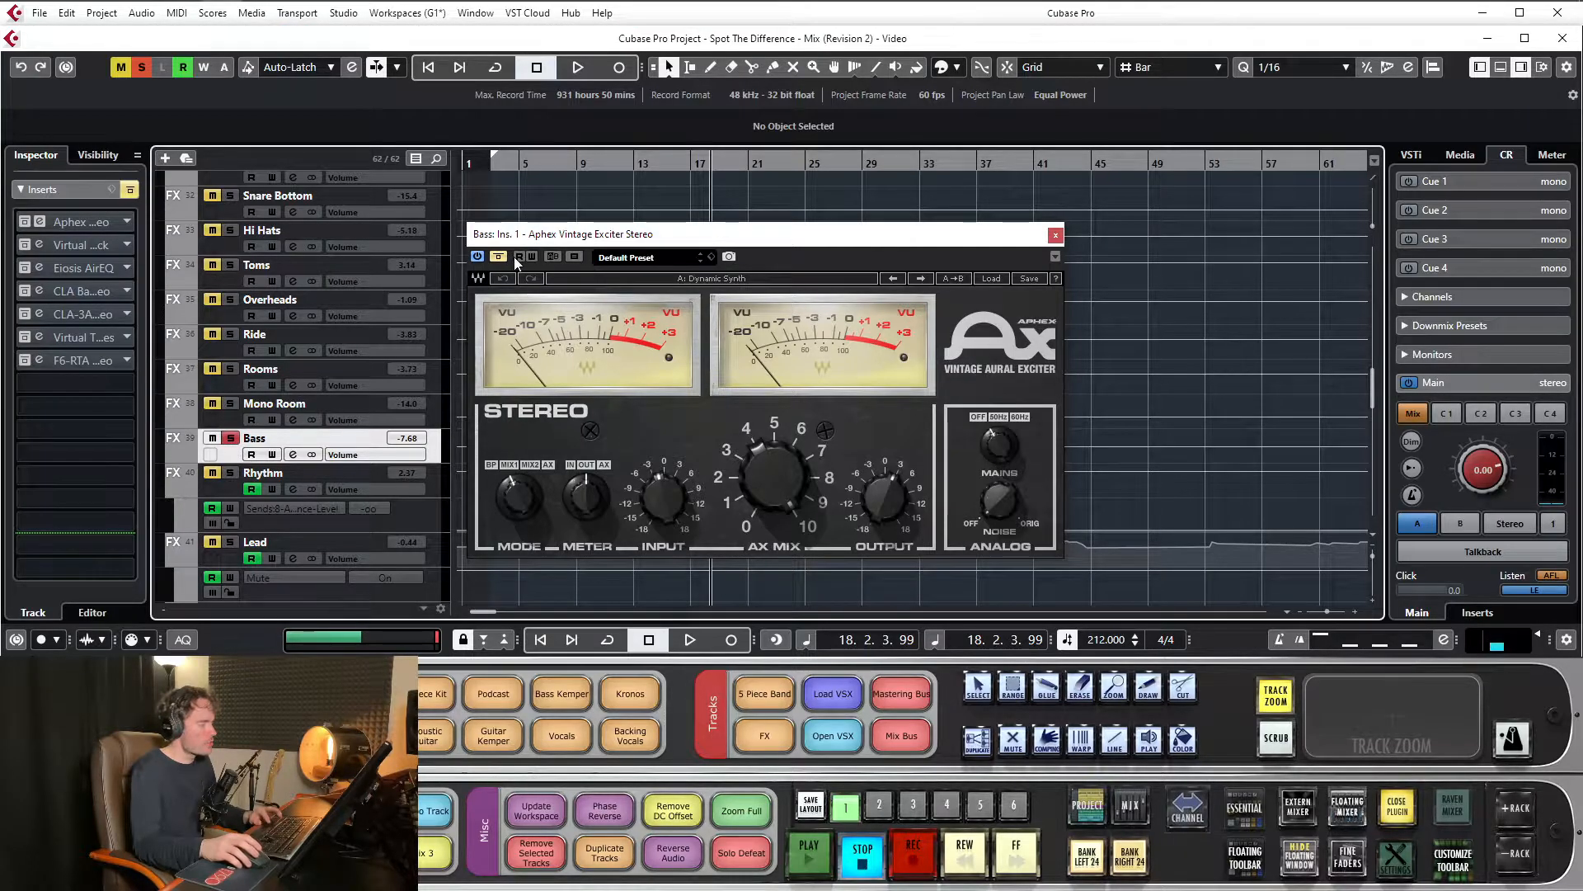
Compare the bass with the exciter bypassed and active during playback, replaying from about bar 13, and leave the exciter active
key(space)
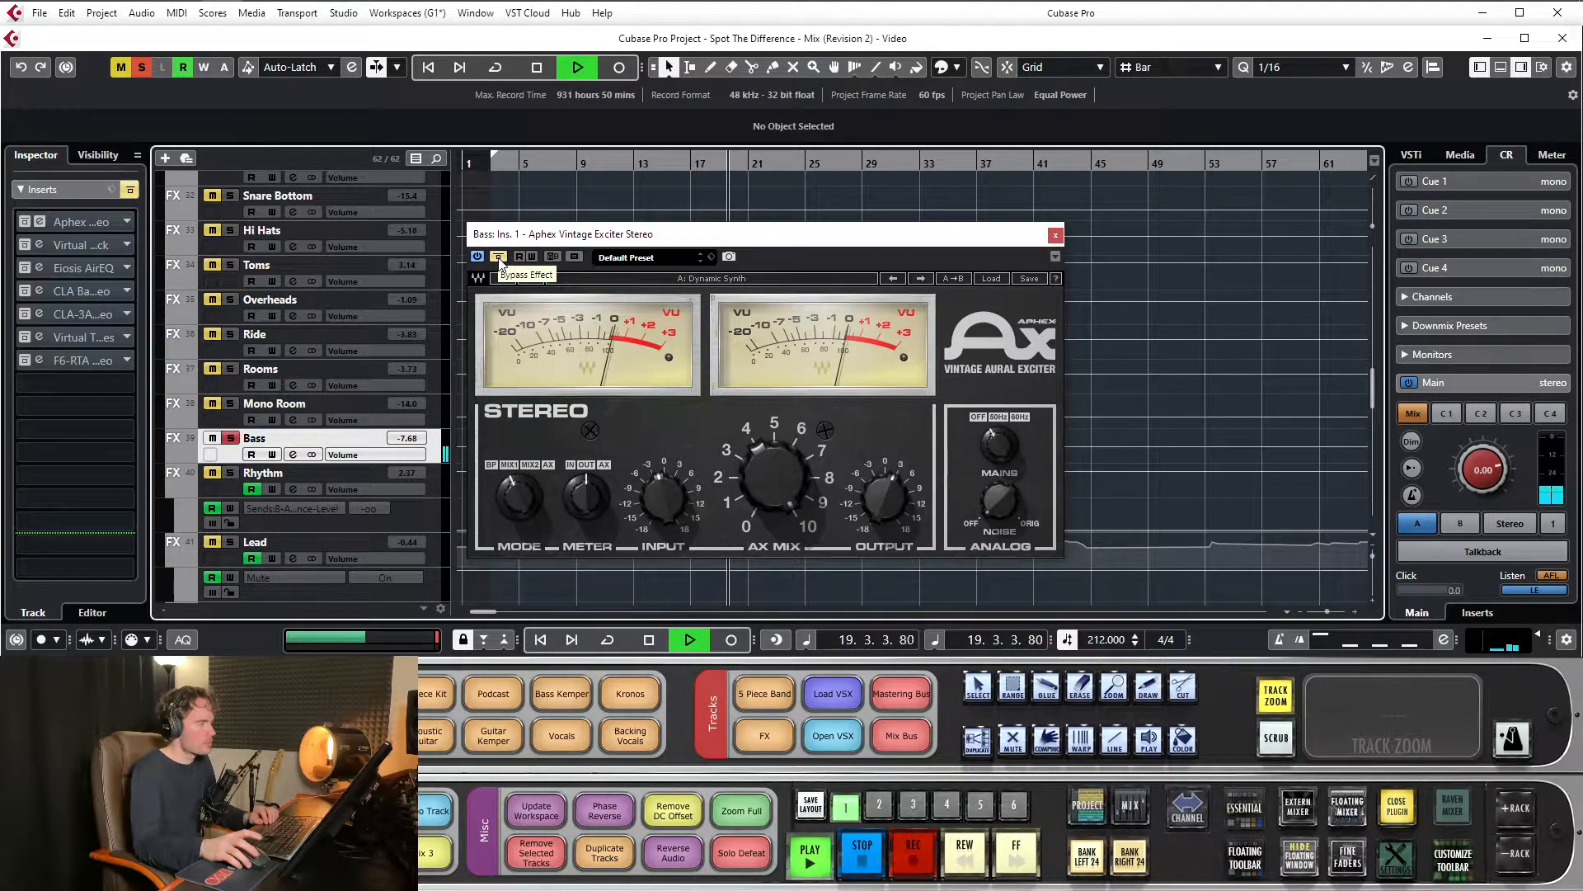
click(498, 257)
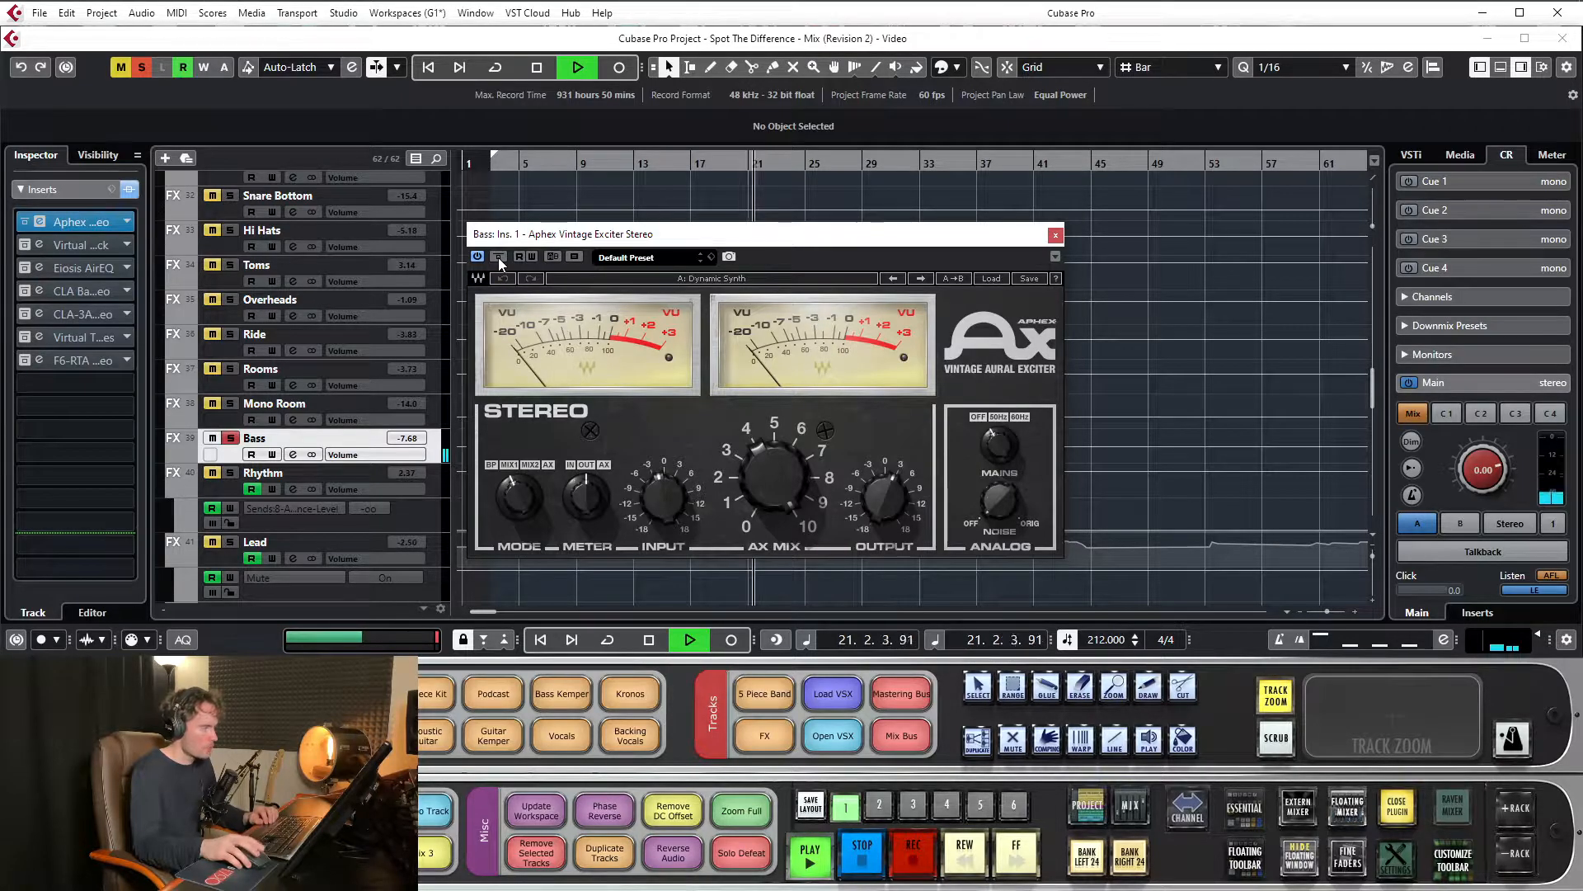
click(620, 164)
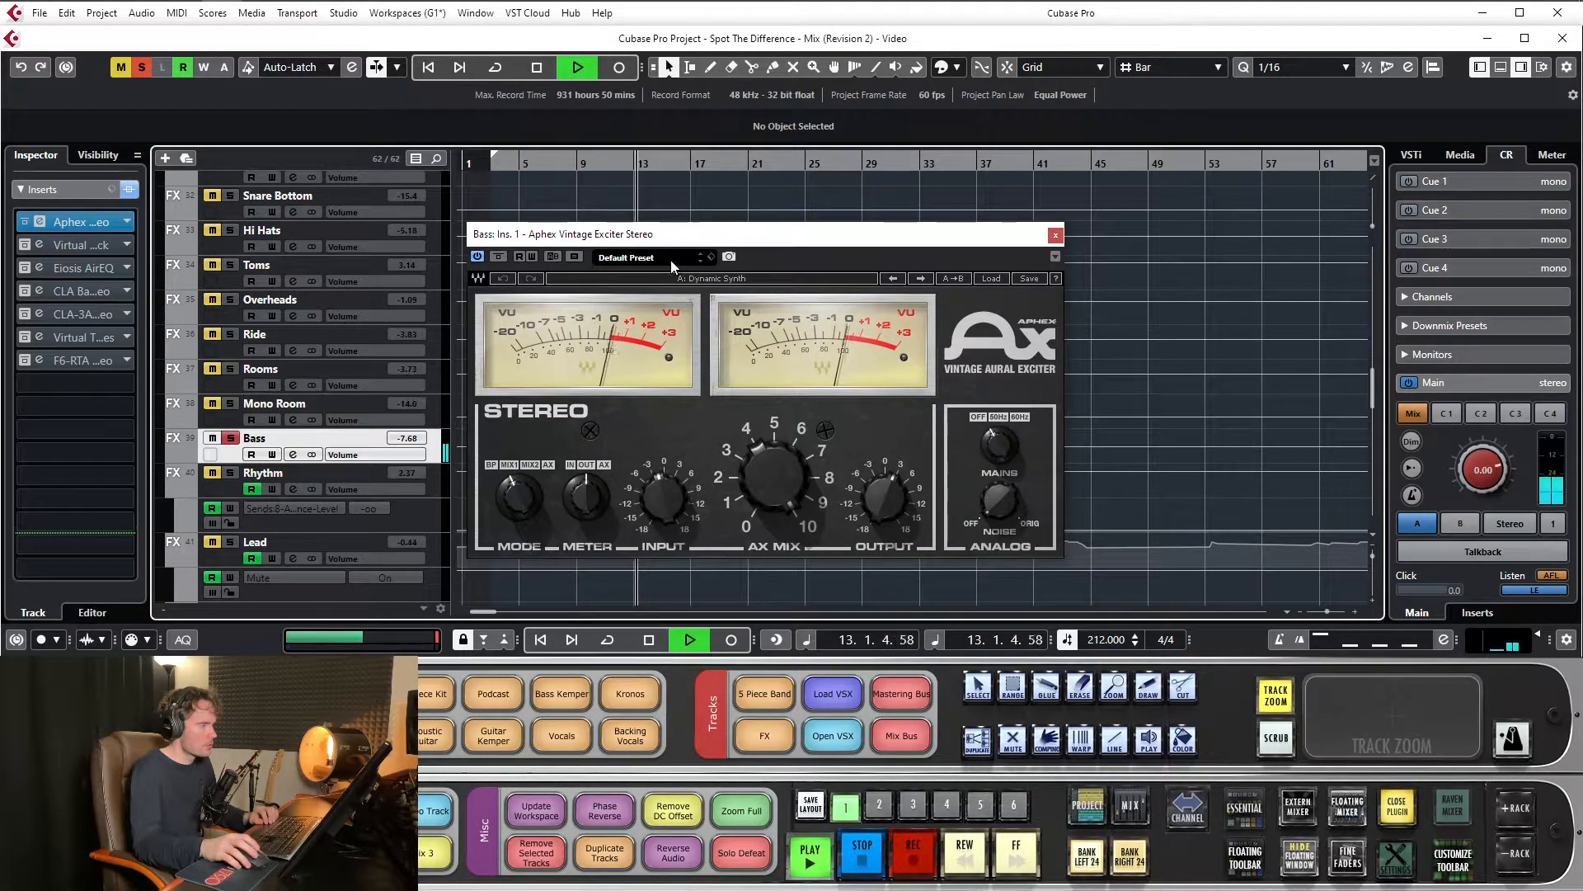
click(502, 259)
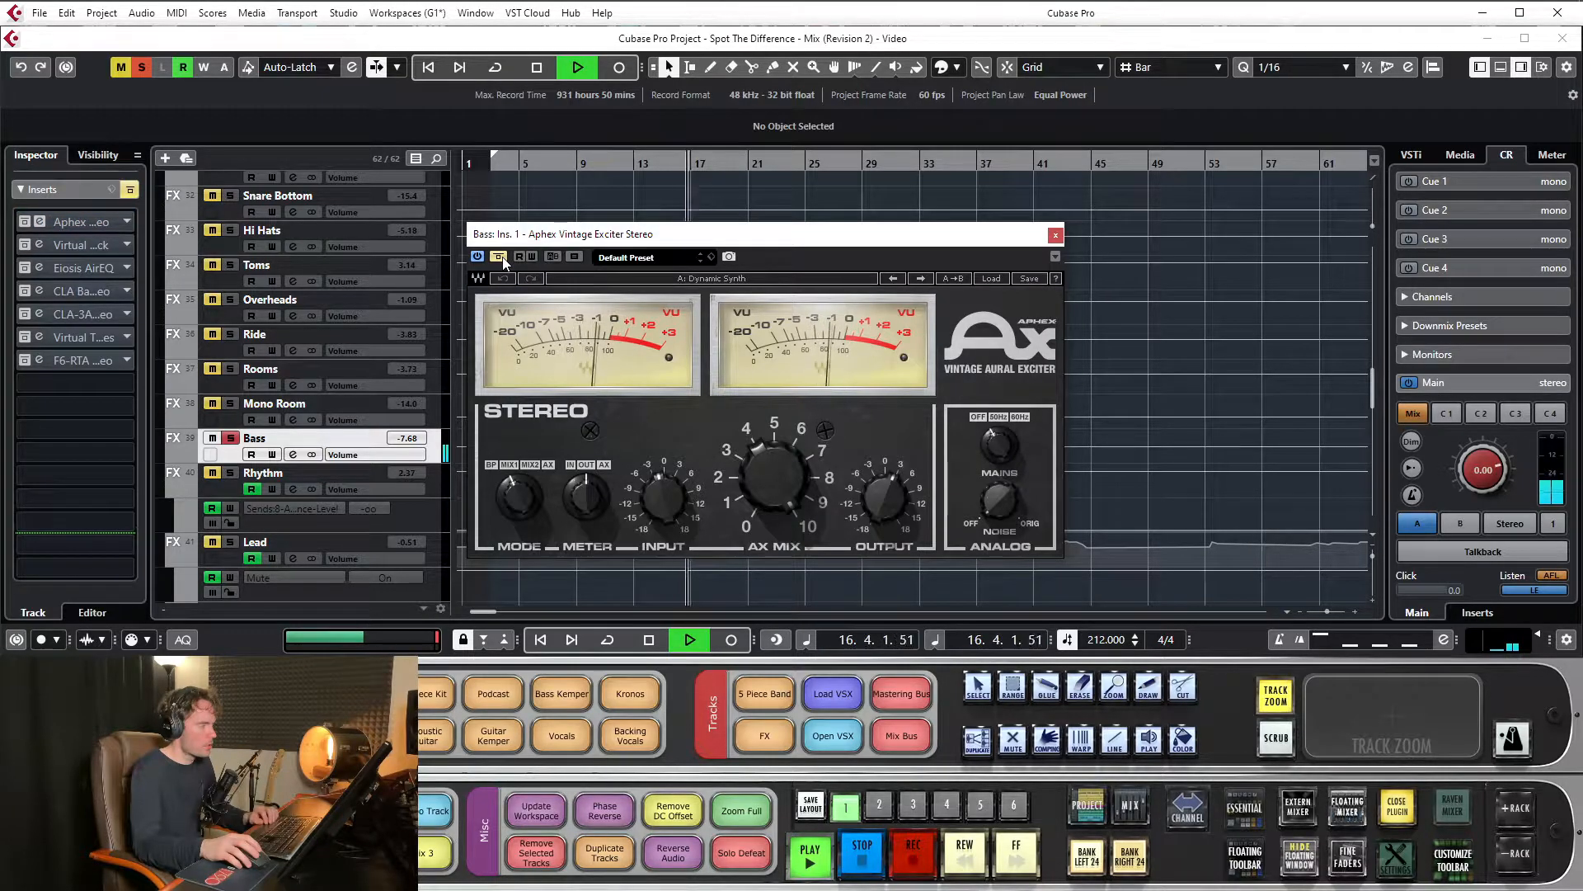
click(499, 256)
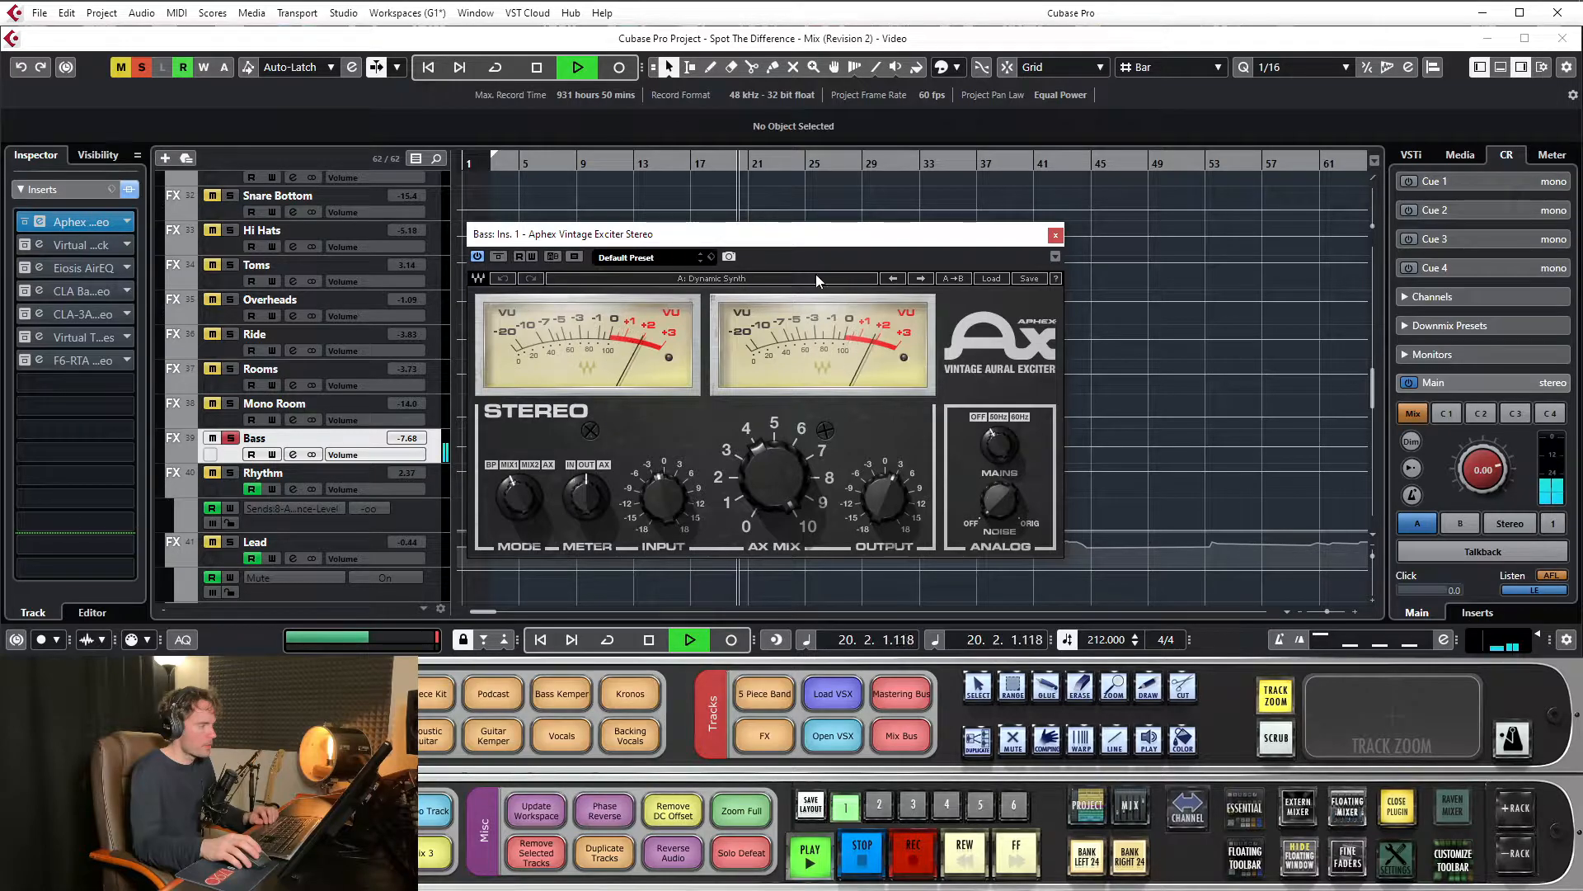
key(space)
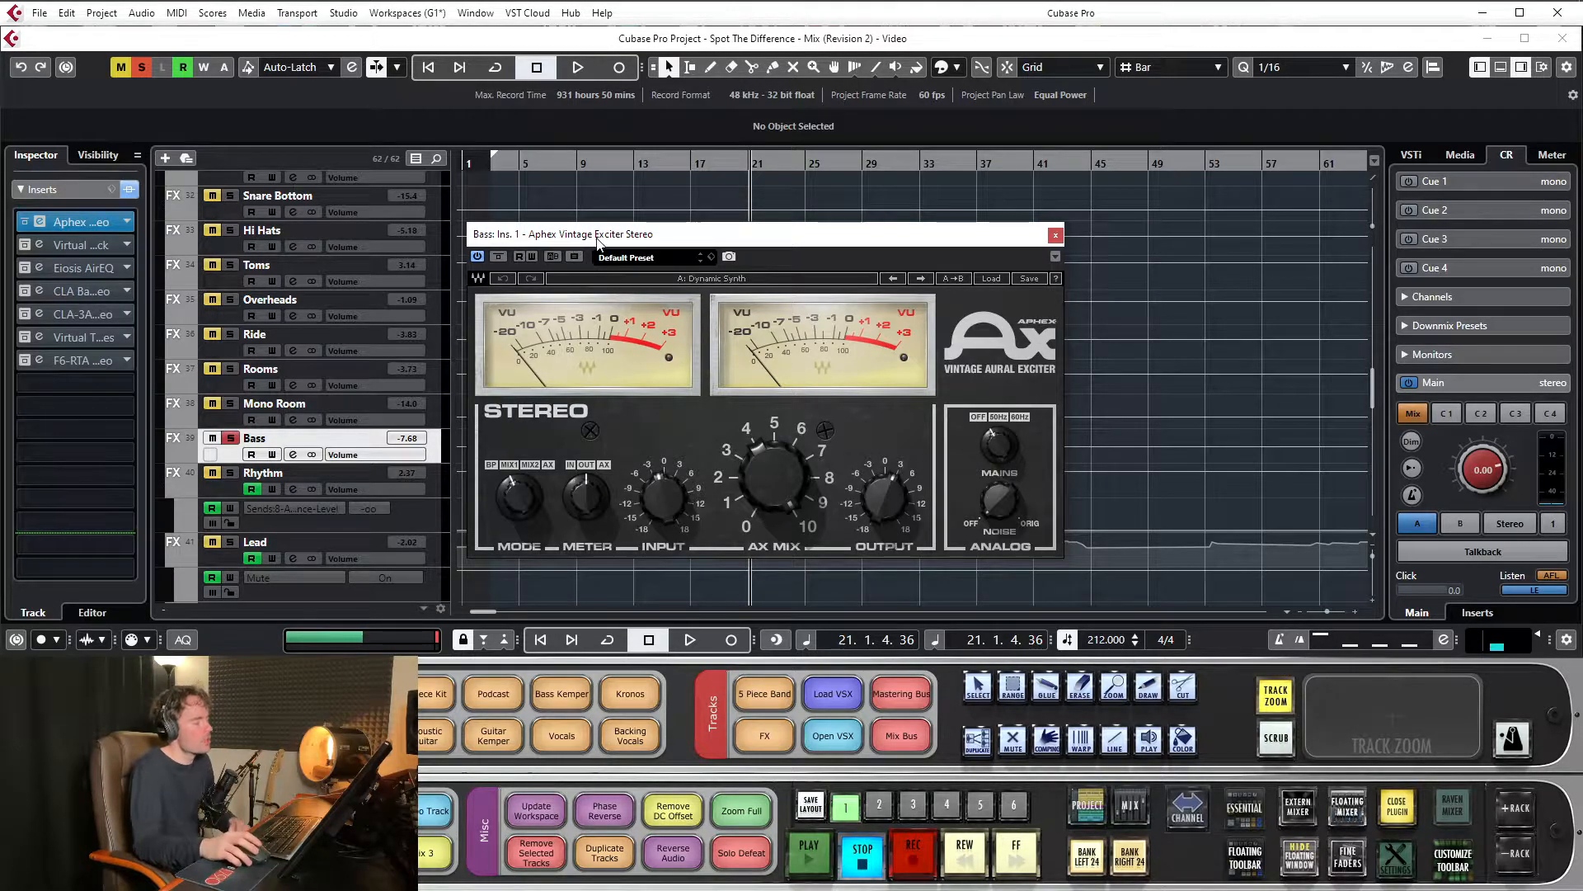
Open the Bass channel's Virtual Mix Rack insert and place the Aphex exciter window in front of it
drag(644, 239, 741, 223)
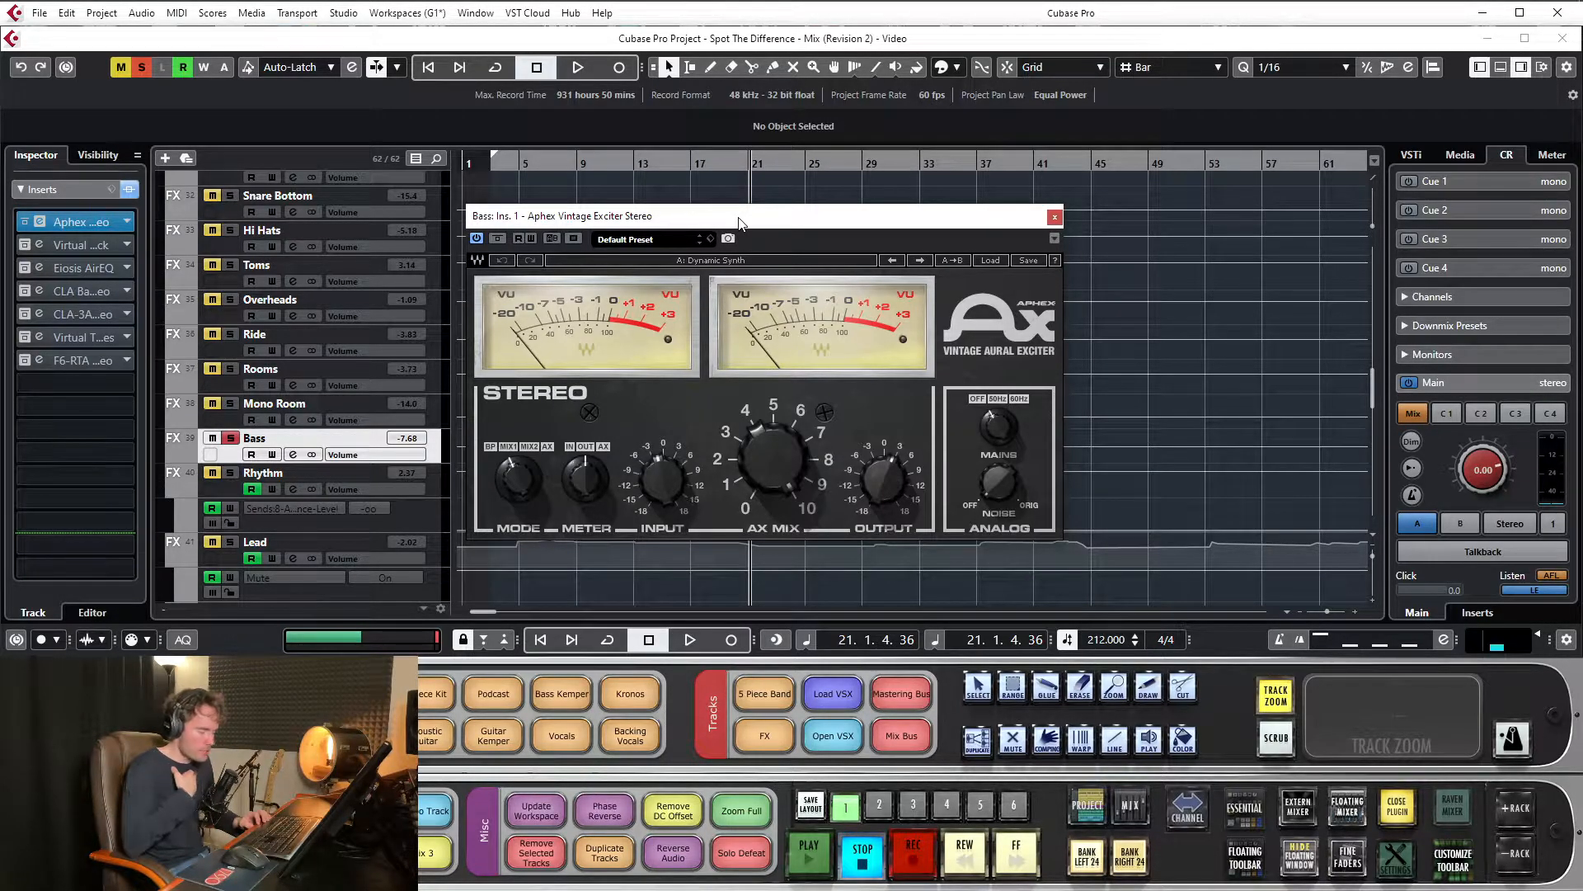
mouse_move(739, 223)
mouse_down()
mouse_move(761, 220)
mouse_move(726, 221)
mouse_up()
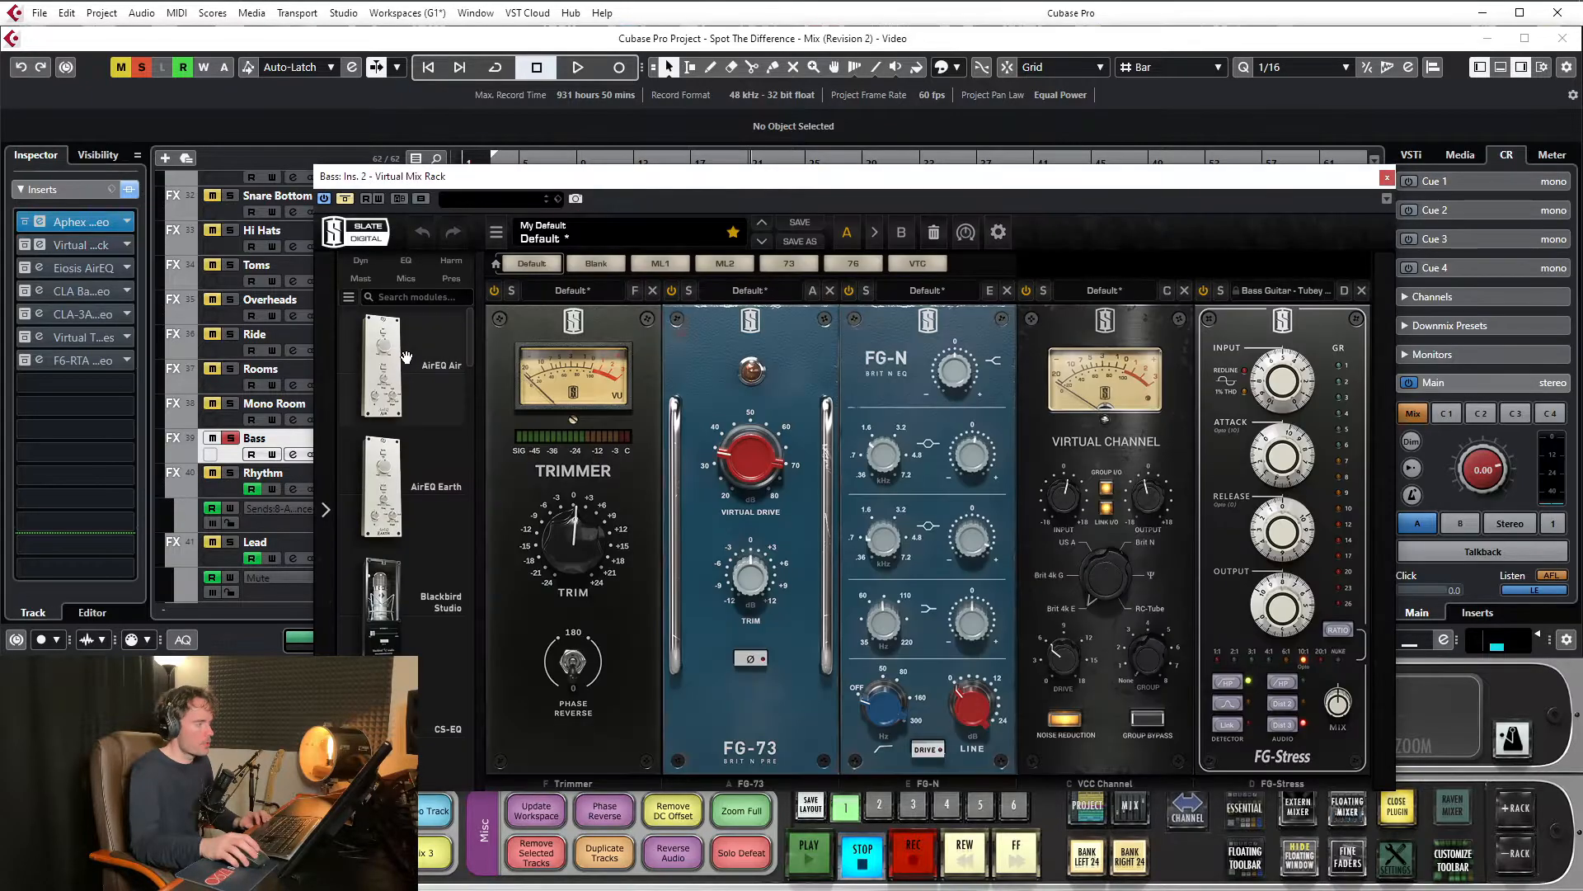
drag(882, 183, 818, 261)
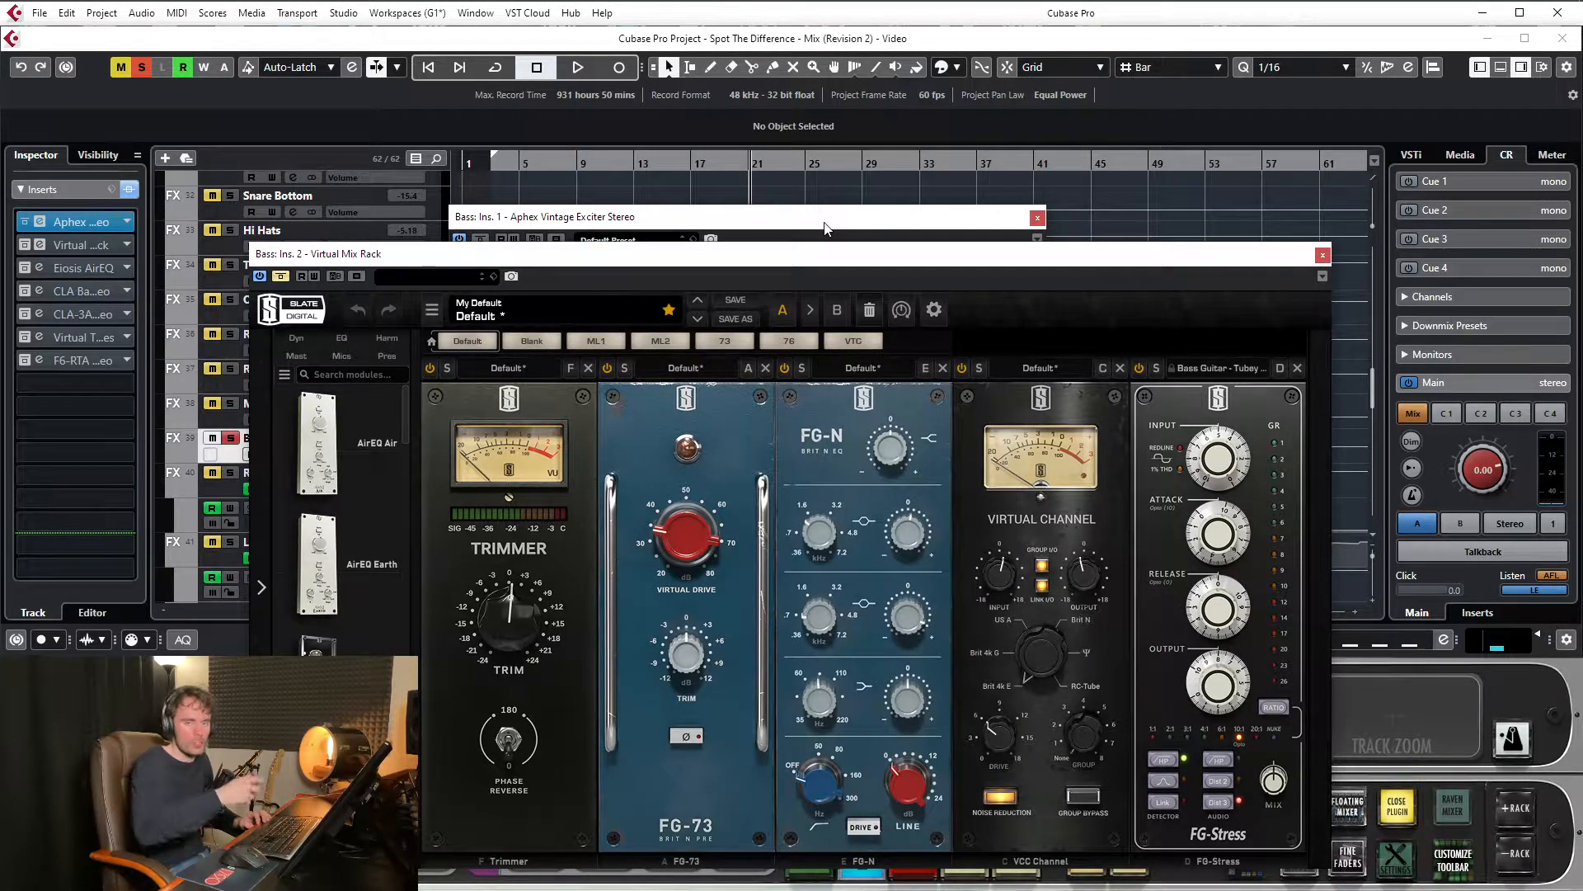
click(824, 228)
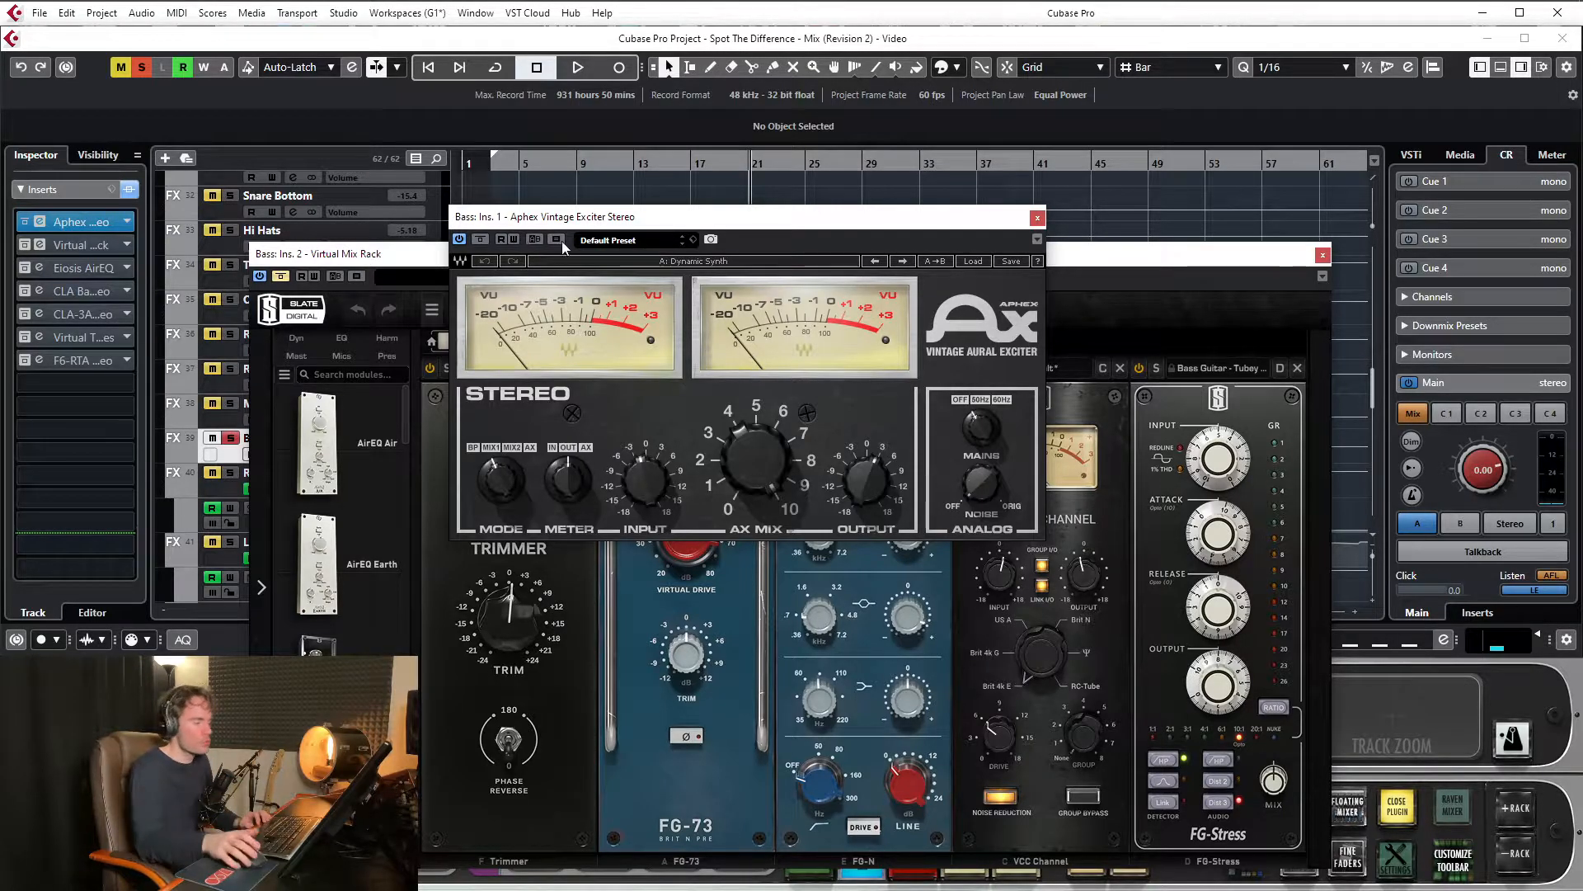
drag(689, 222, 708, 350)
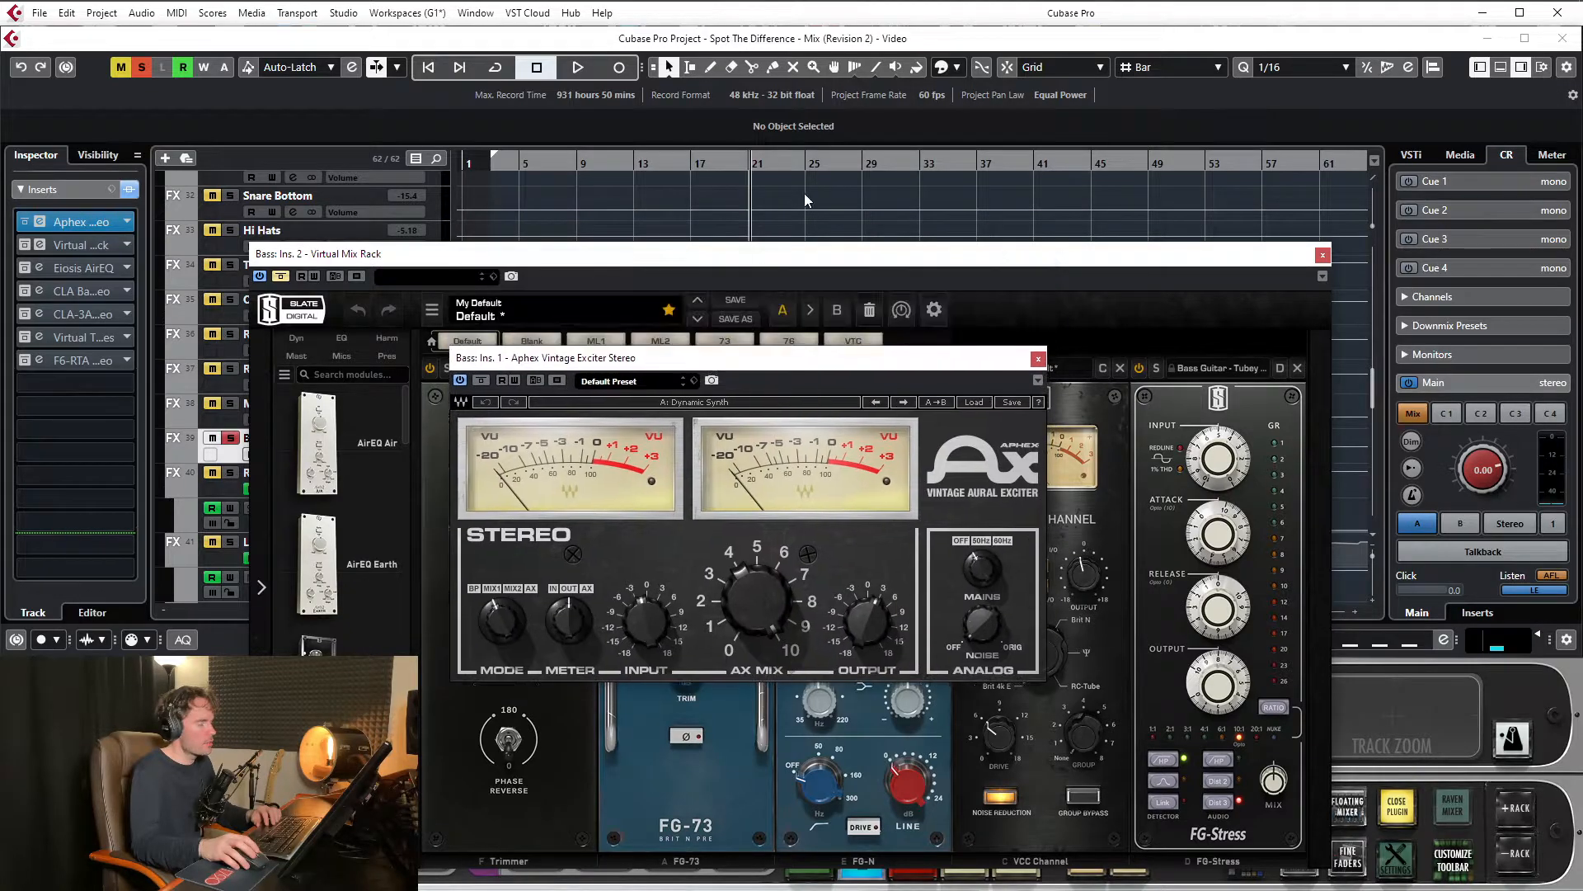
Loop playback over the Bass DI_13 event, from about bar 5 to bar 21, after moving the Virtual Mix Rack window clear of the bass tracks
scroll(806, 196, up, 5)
drag(954, 253, 938, 451)
scroll(800, 271, up, 5)
scroll(783, 271, down, 5)
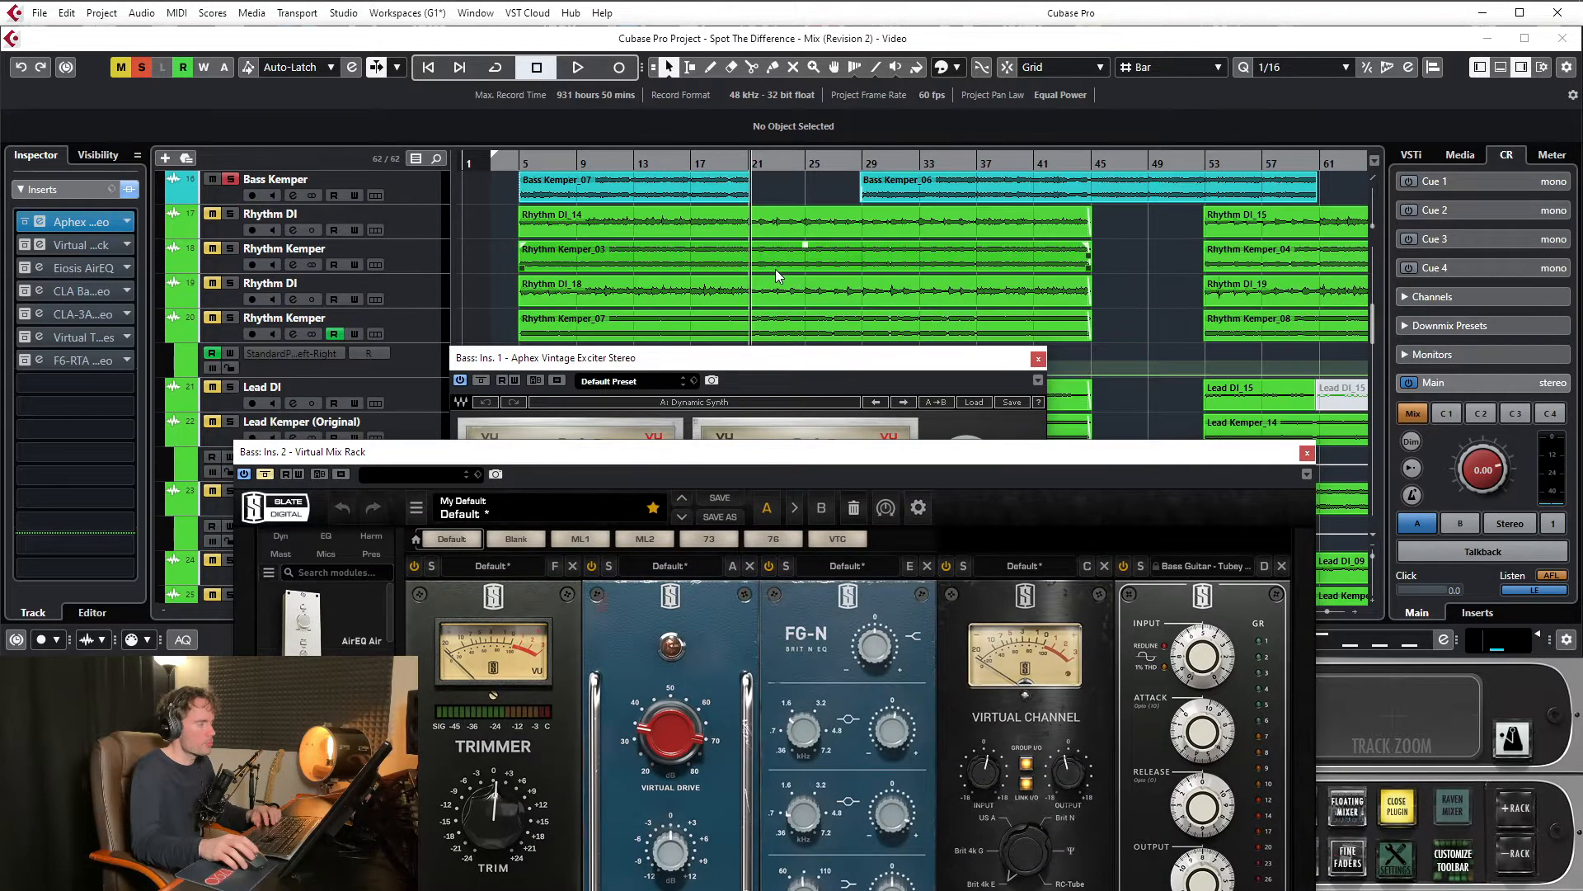
scroll(775, 266, up, 2)
click(726, 252)
key(p)
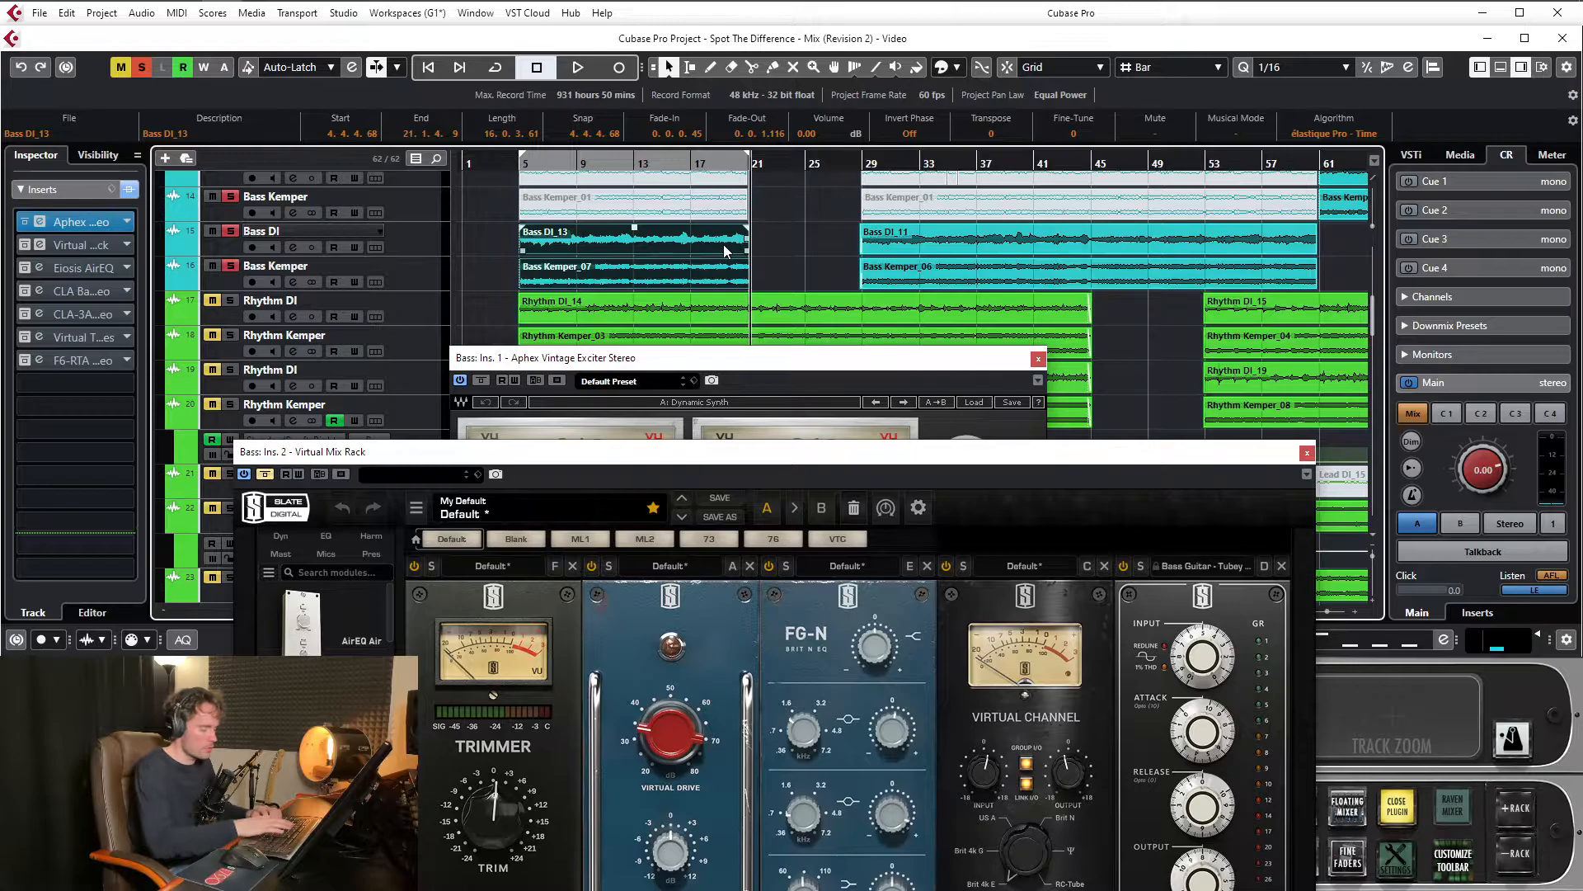
key(KP_Divide)
key(space)
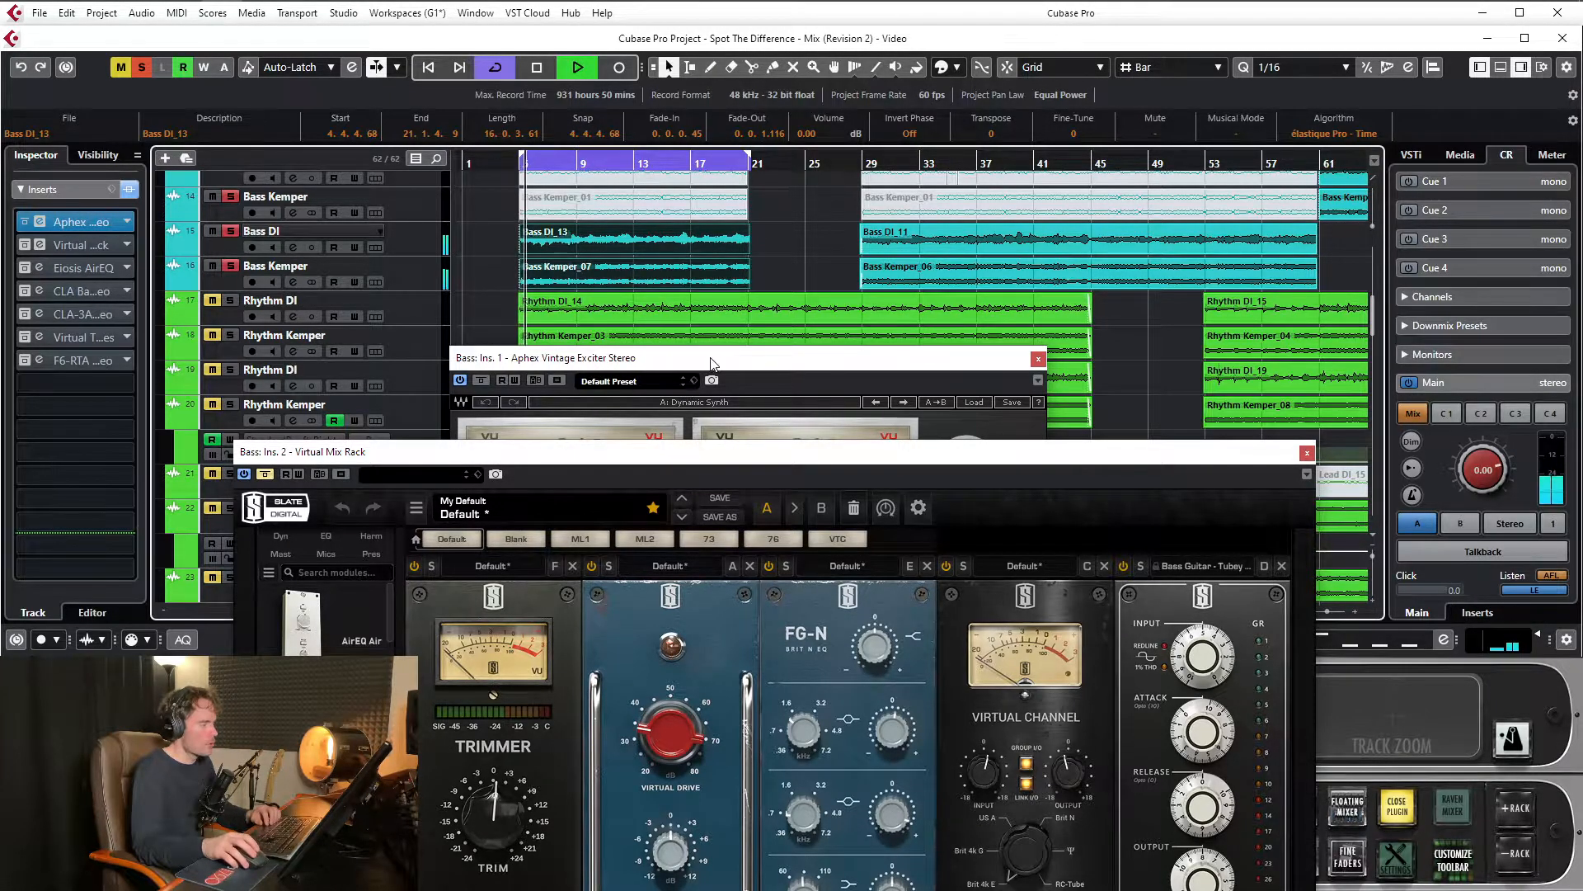
Bring the Virtual Mix Rack fully into view, activate the insert, and listen with all its modules except the Trimmer switched off
drag(752, 451, 780, 166)
drag(648, 178, 574, 154)
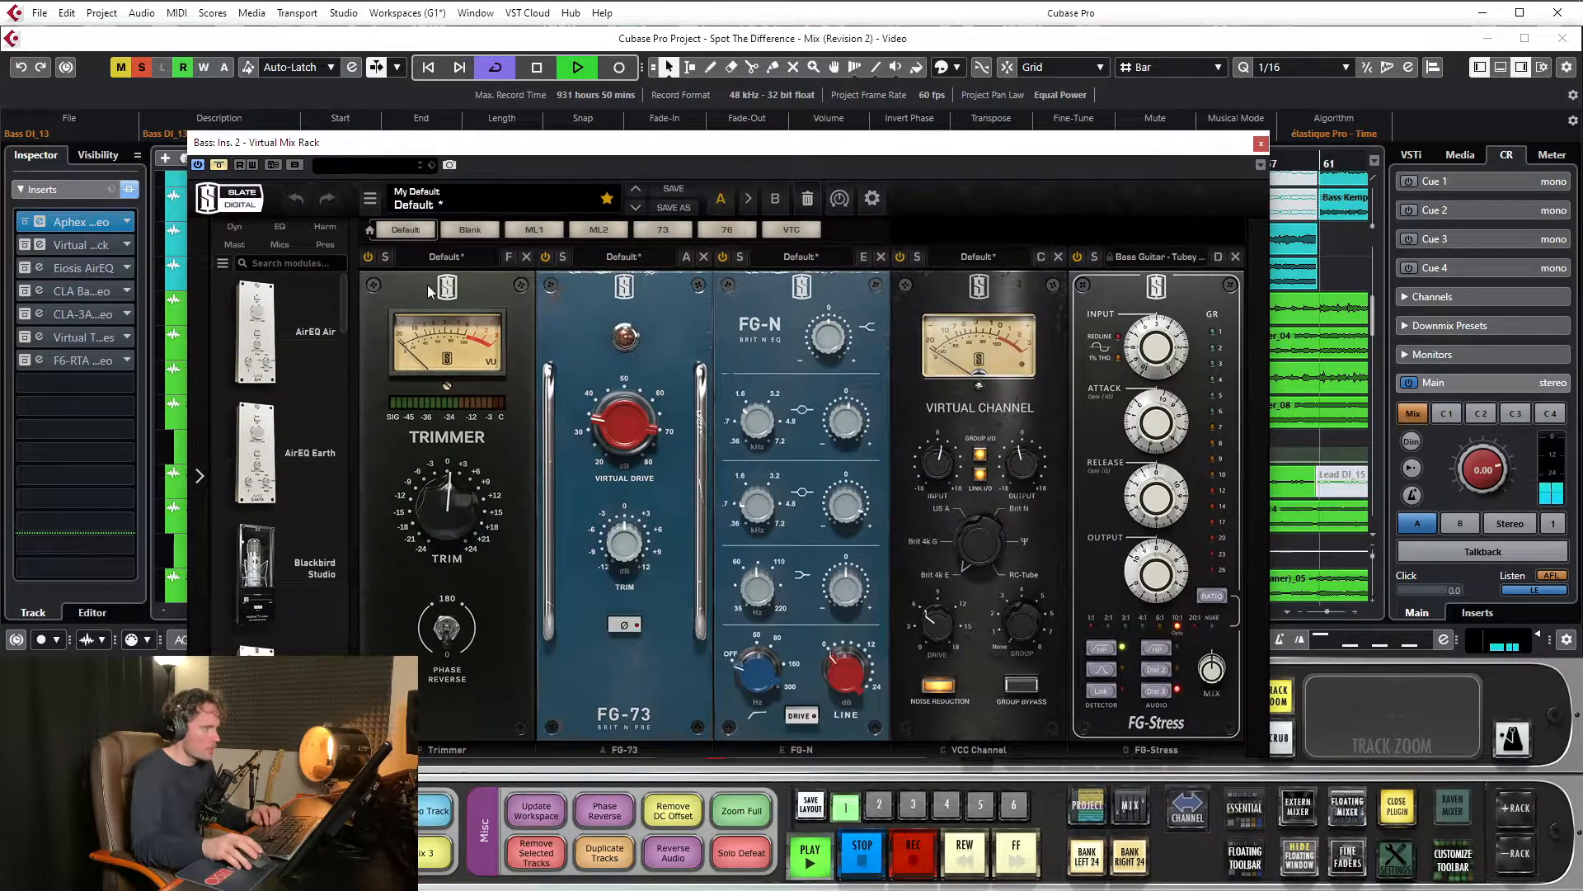
click(225, 165)
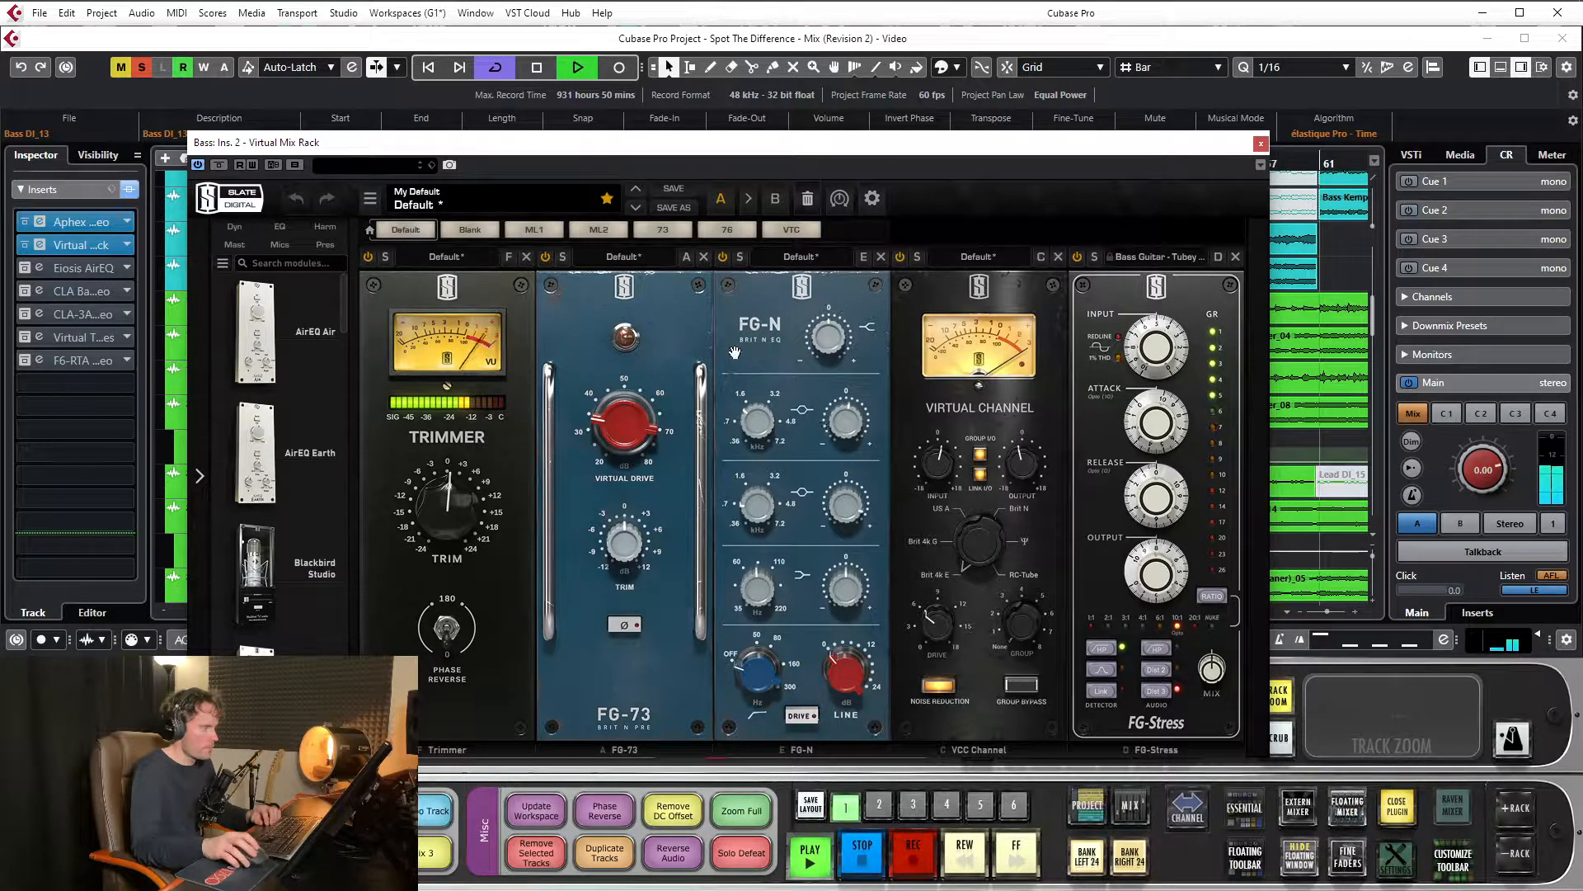
click(900, 256)
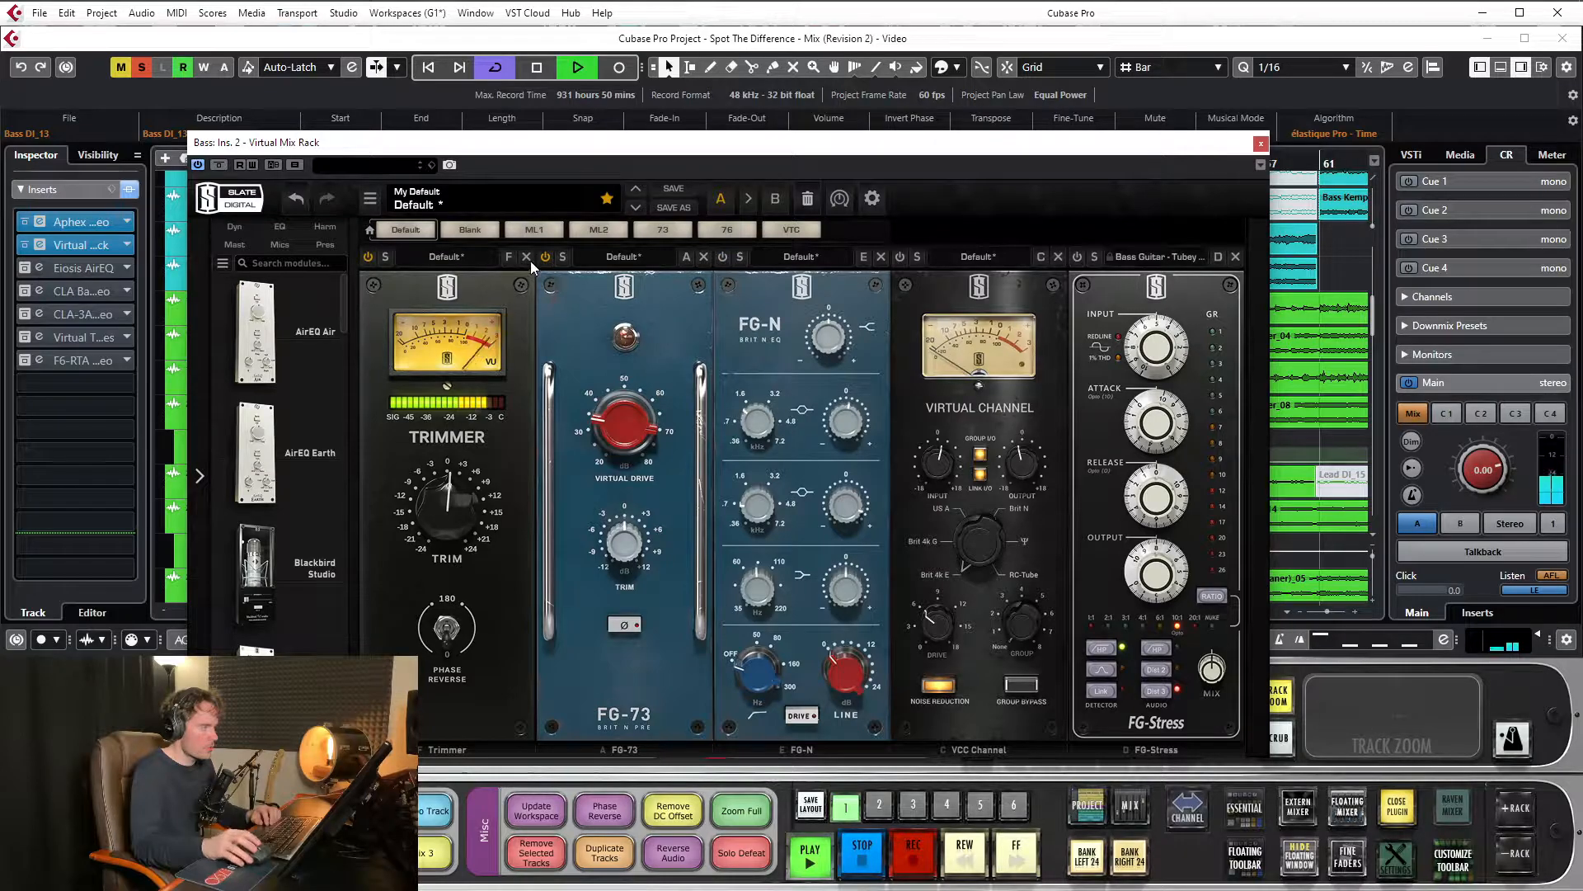
mouse_move(440, 483)
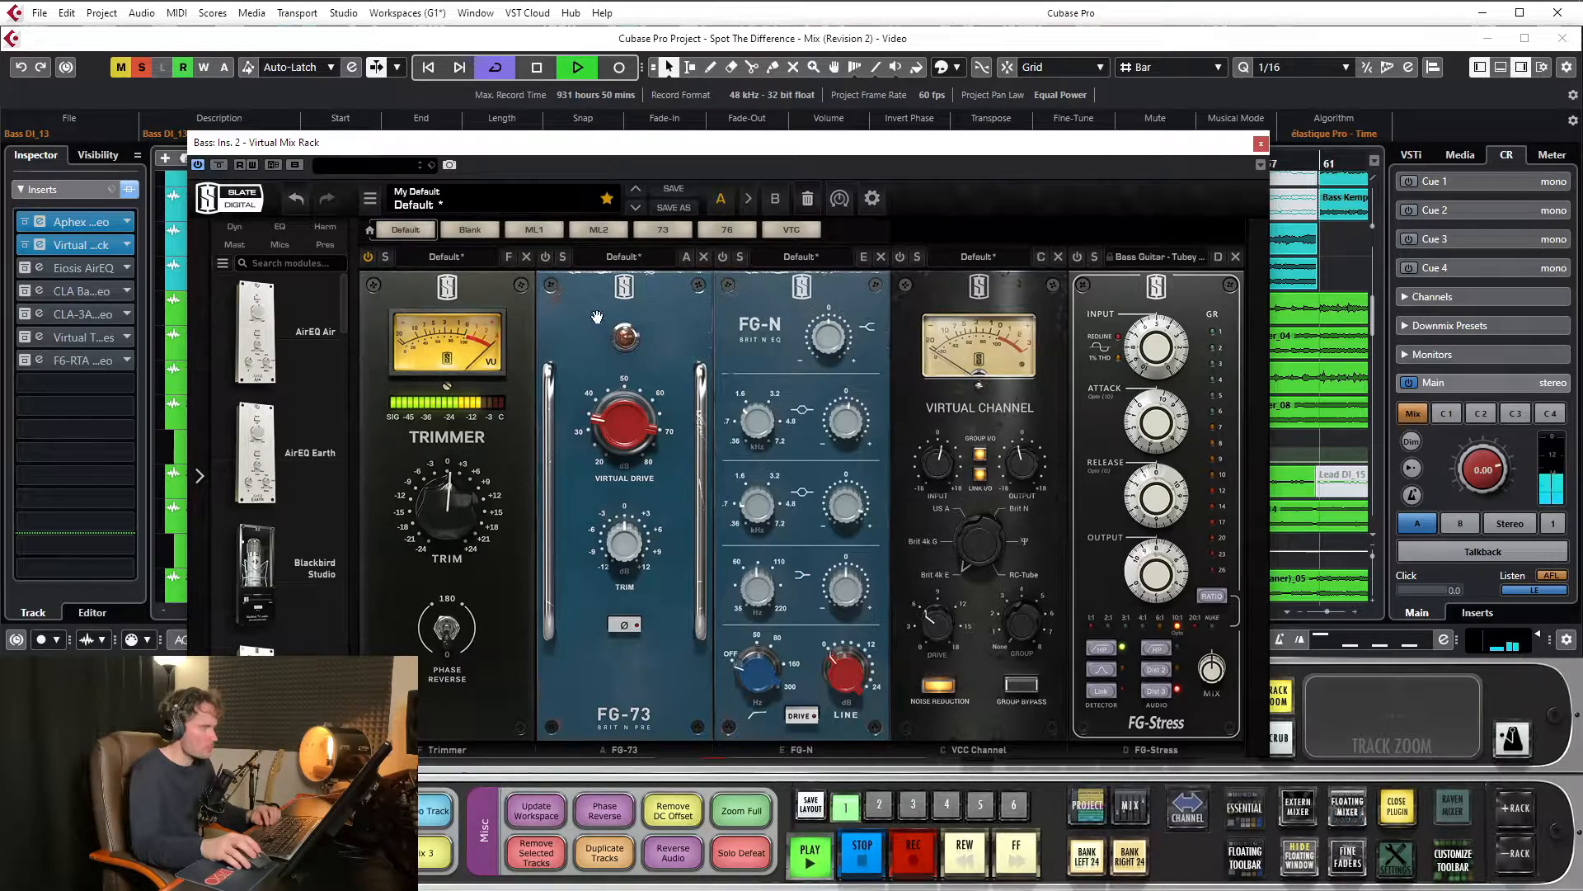
key(space)
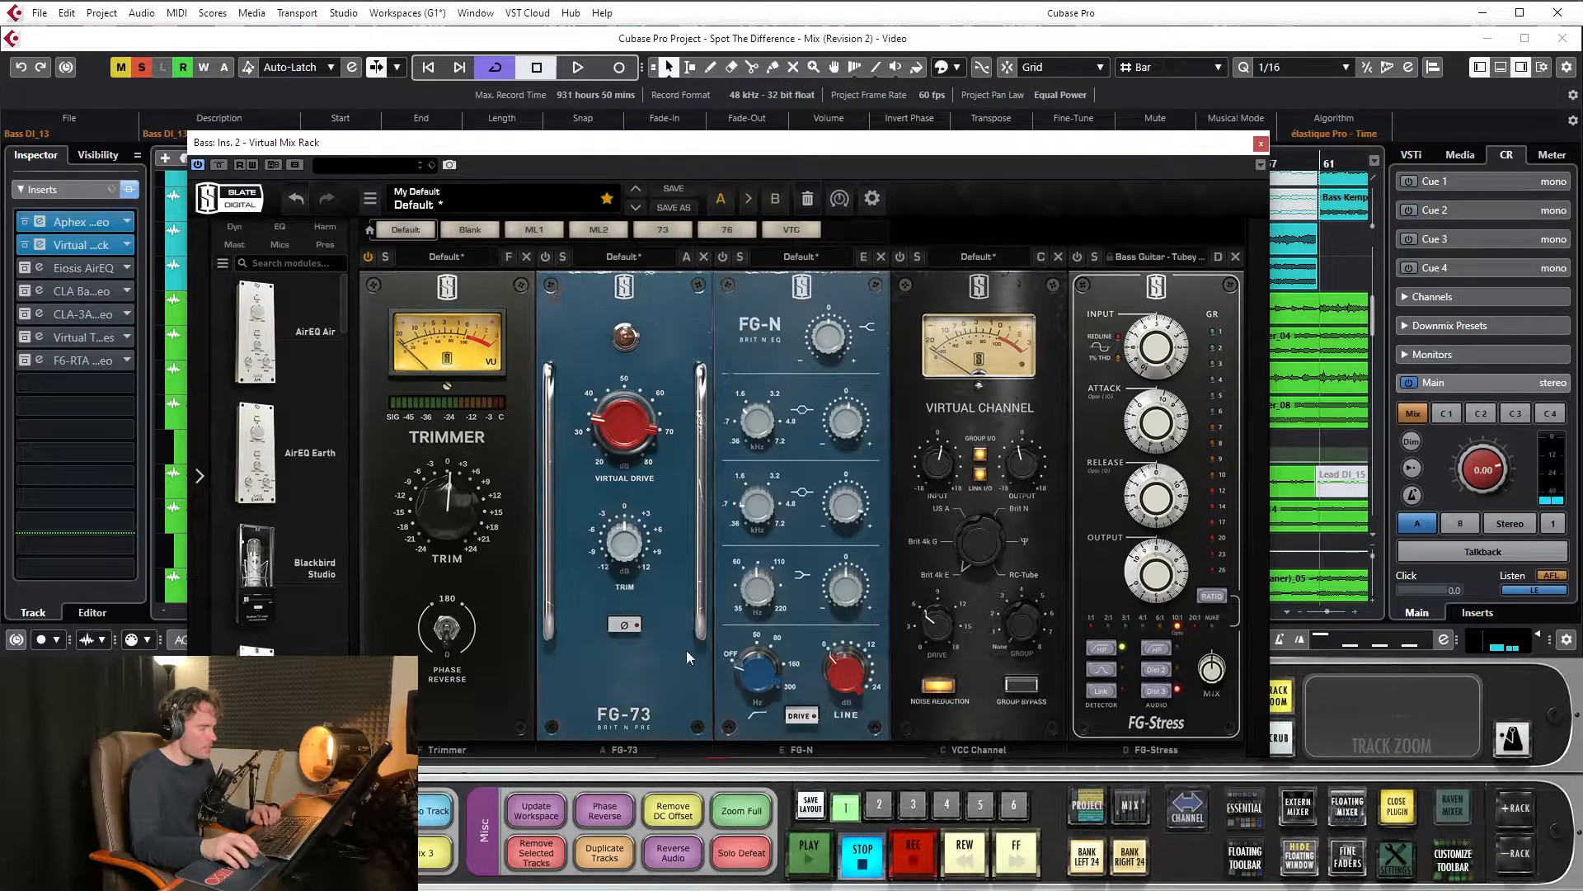
Switch on the FG-73 module during playback, try its Virtual Drive at 80 dB and undo that drive change
drag(636, 720, 637, 723)
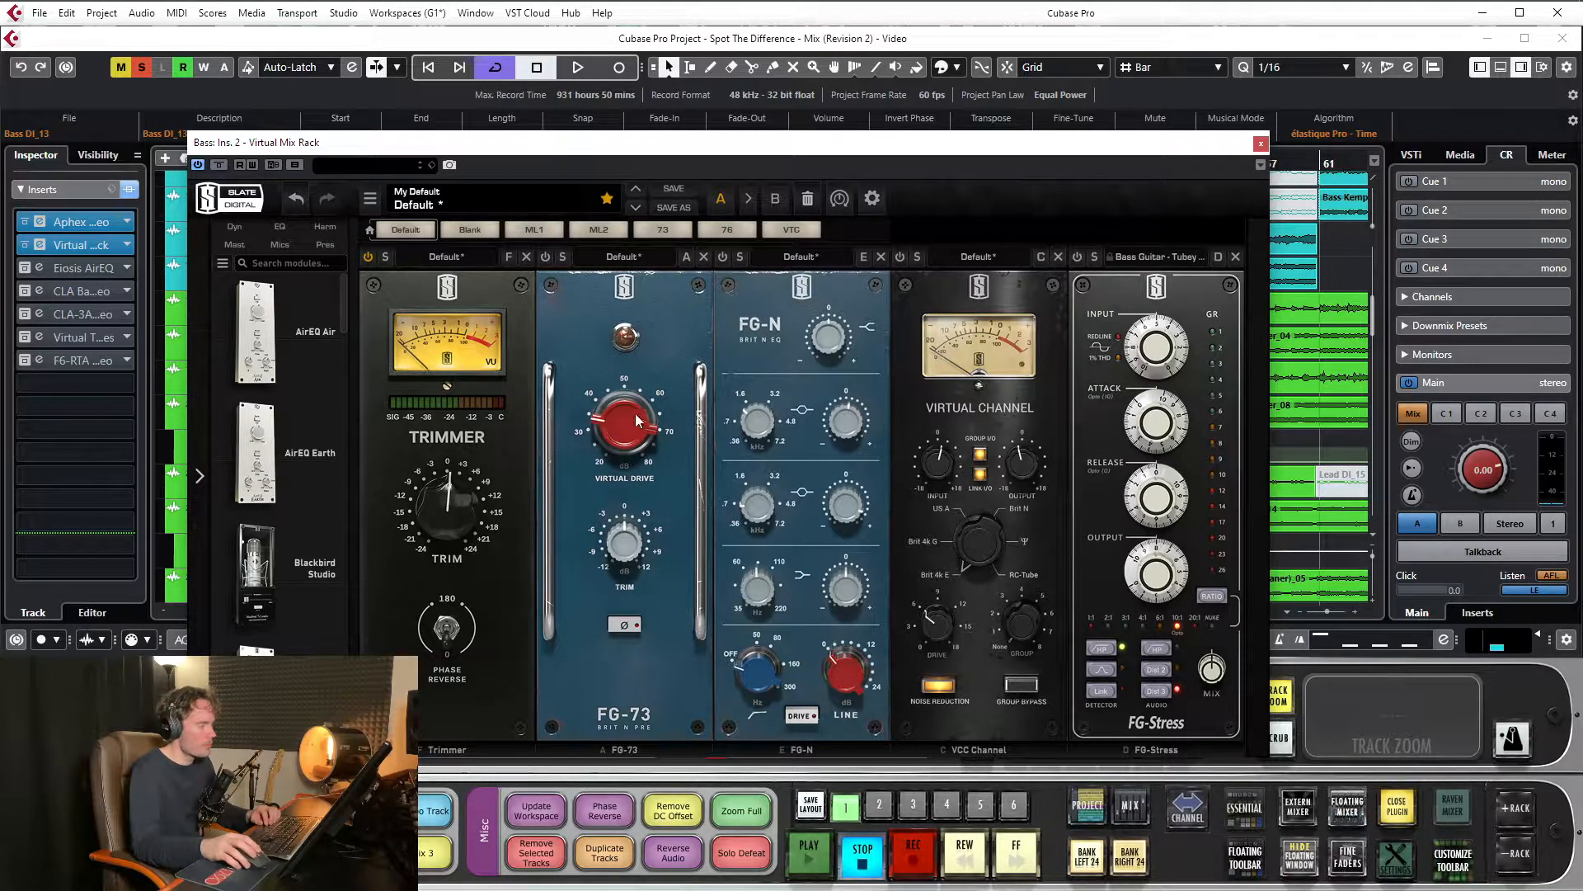
click(545, 257)
key(space)
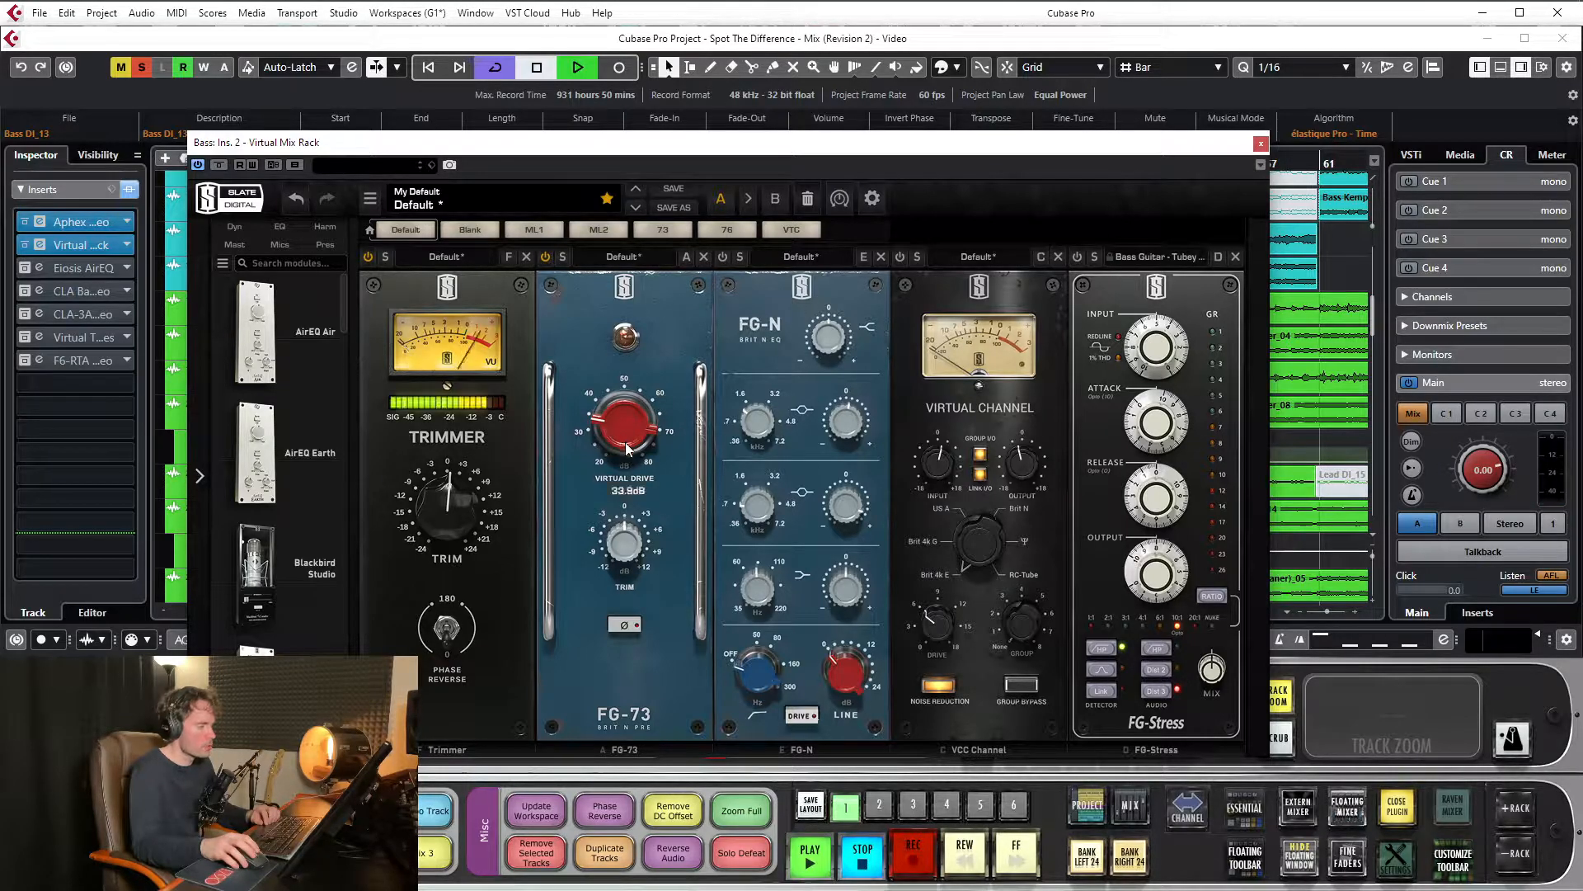
drag(637, 424, 624, 225)
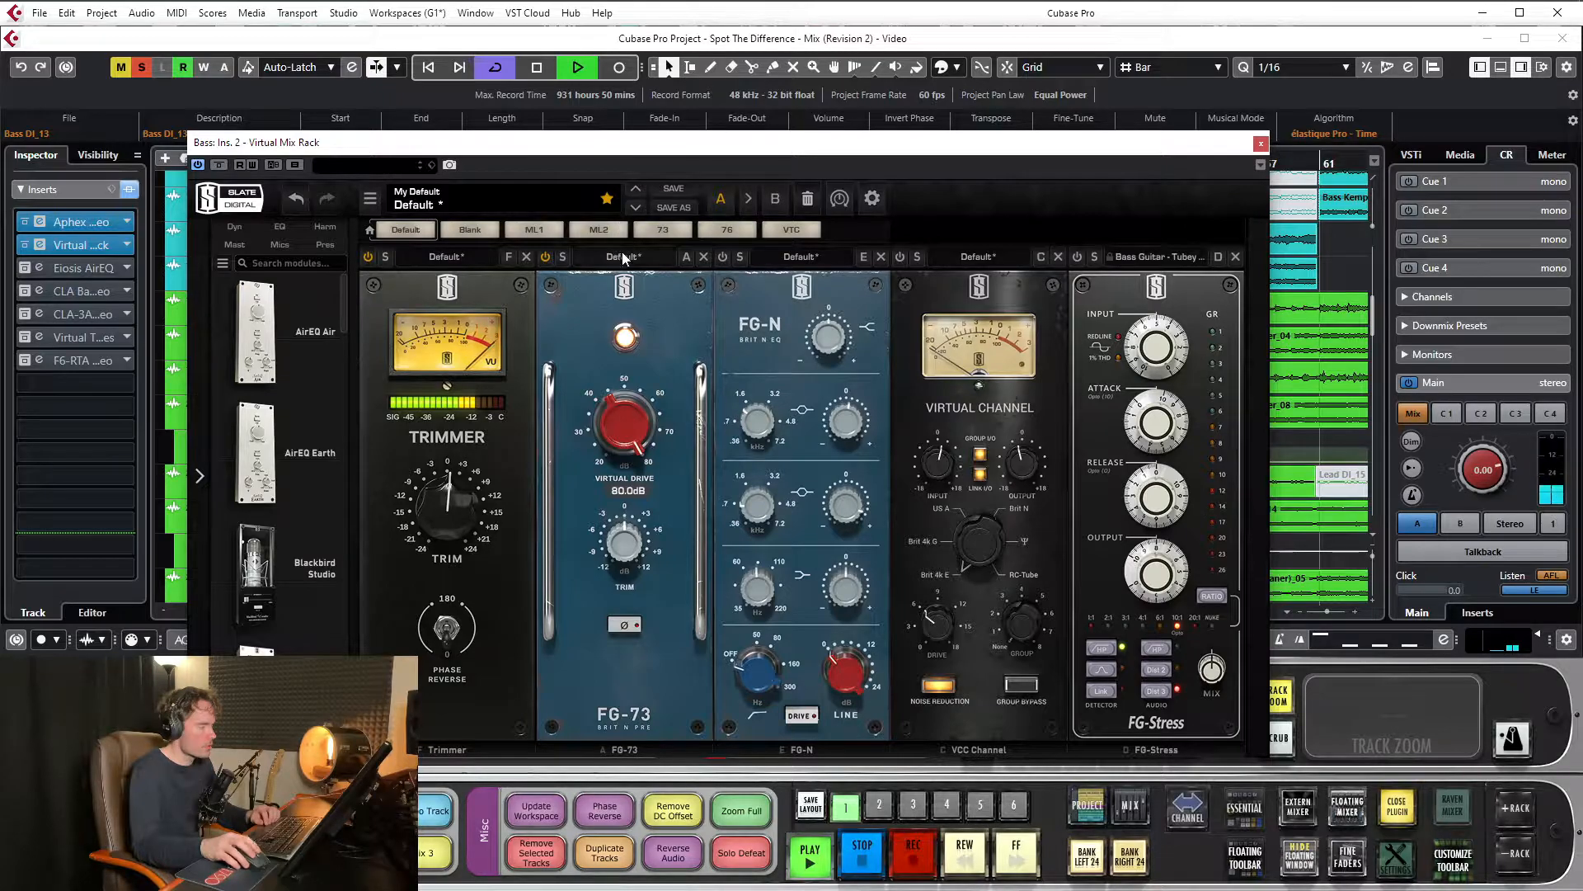
click(292, 199)
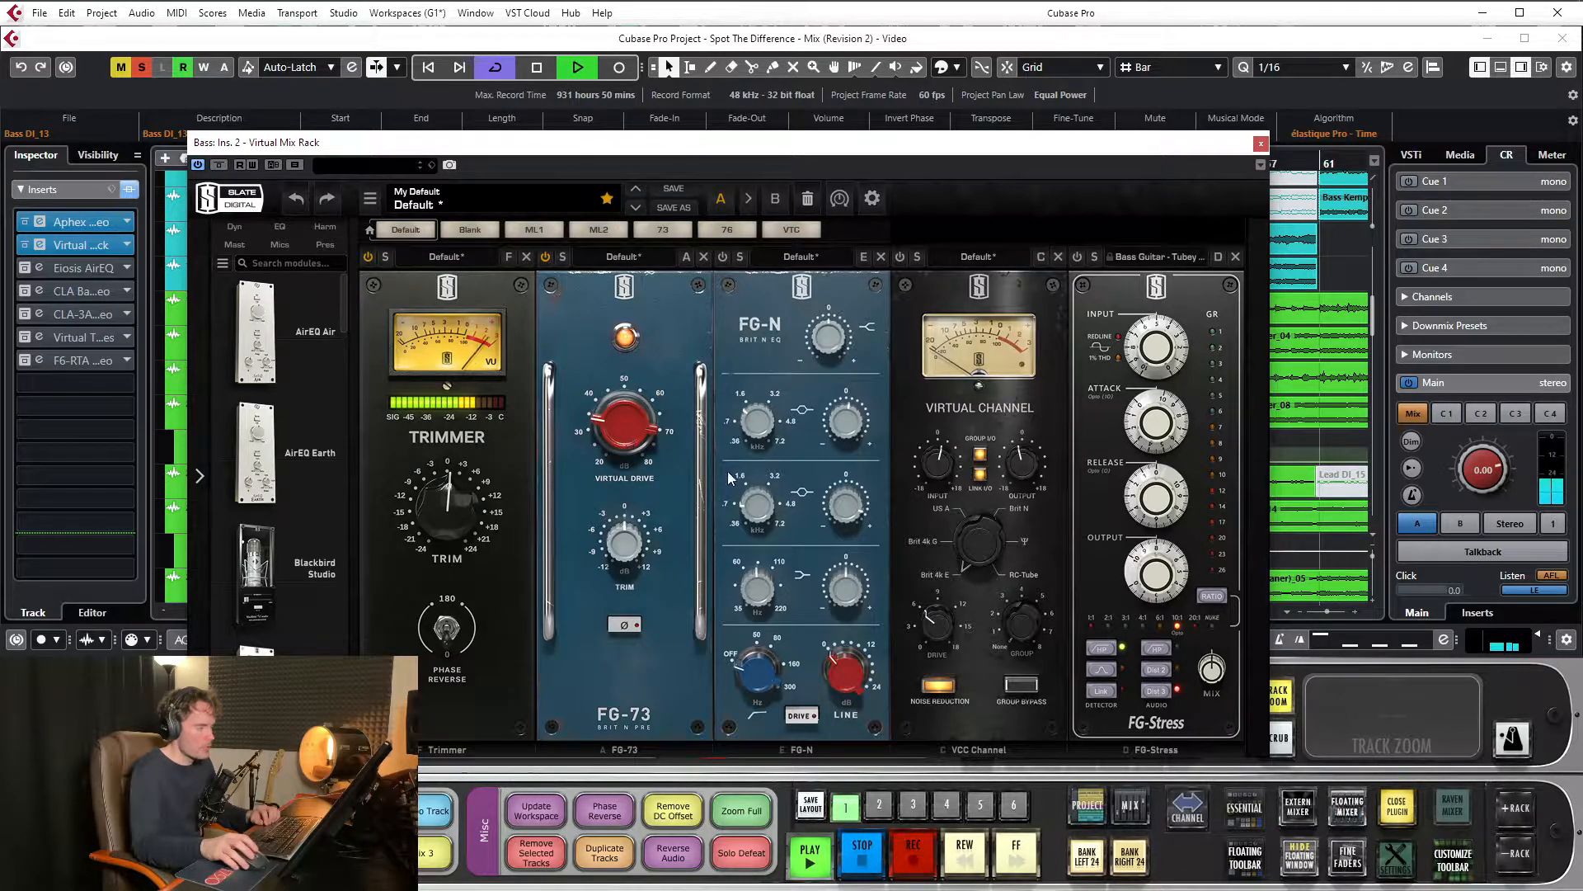
Switch on the FG-N equalizer and the VCC Channel module in turn while listening, and stop playback
drag(804, 467, 815, 468)
drag(784, 359, 720, 265)
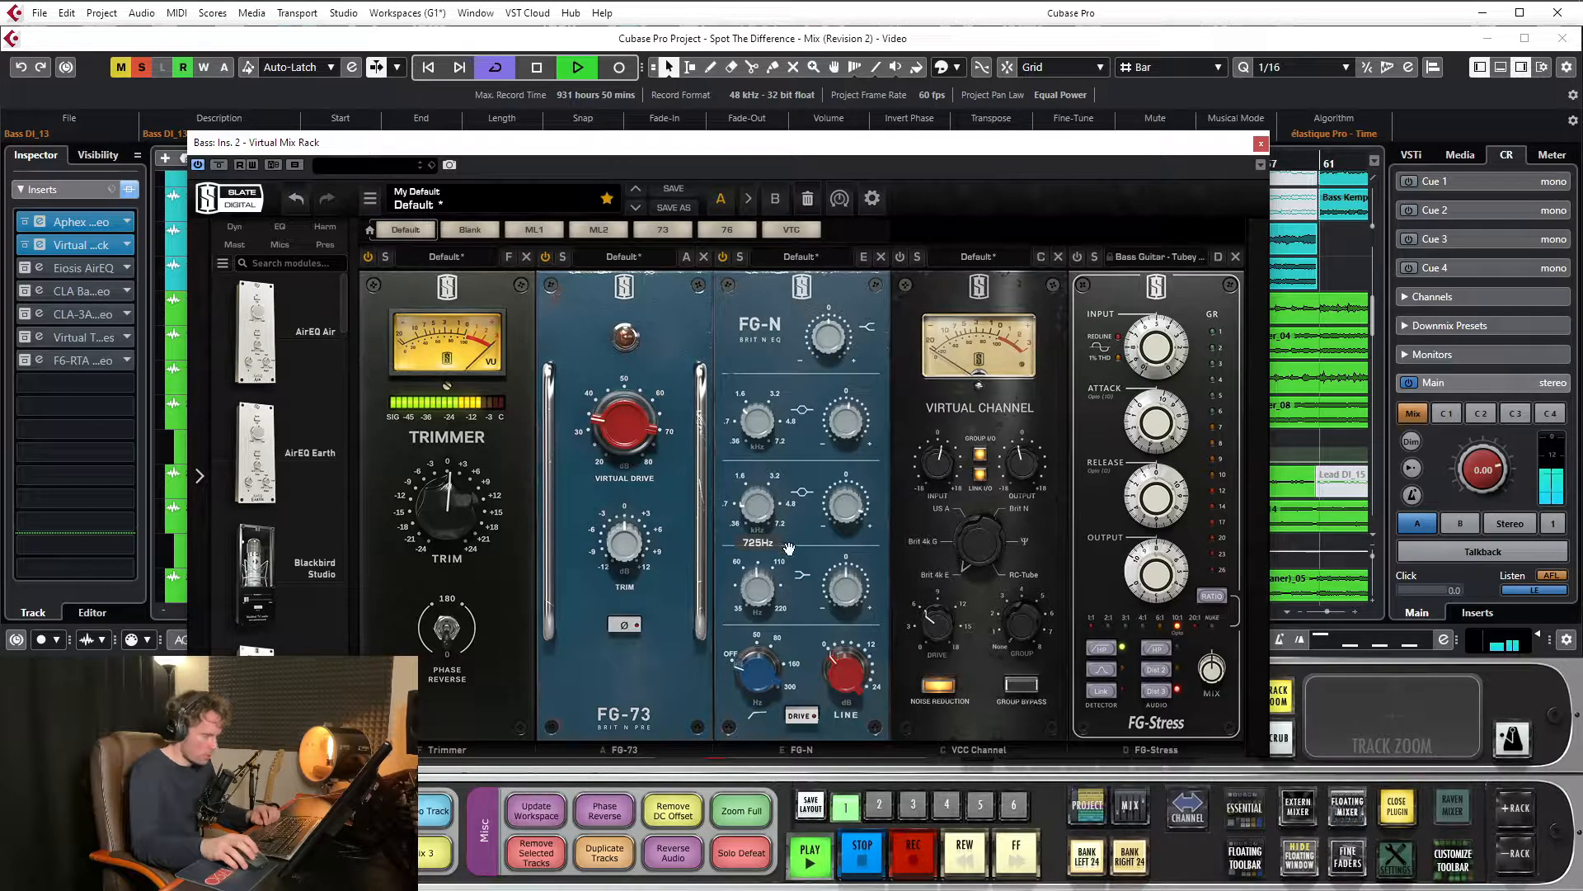
mouse_move(849, 509)
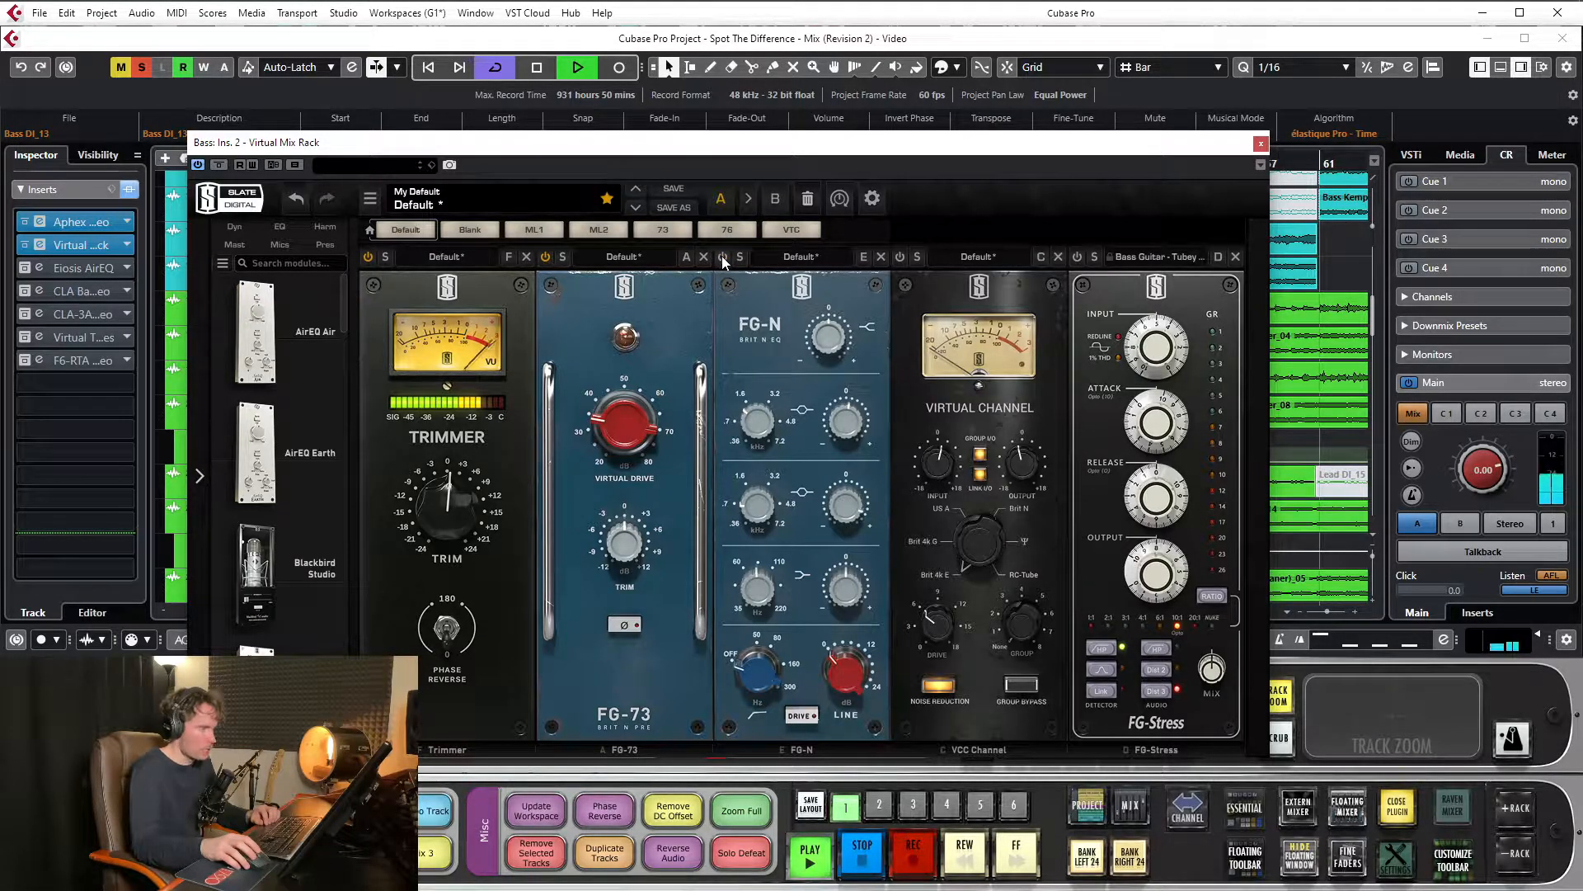
click(900, 258)
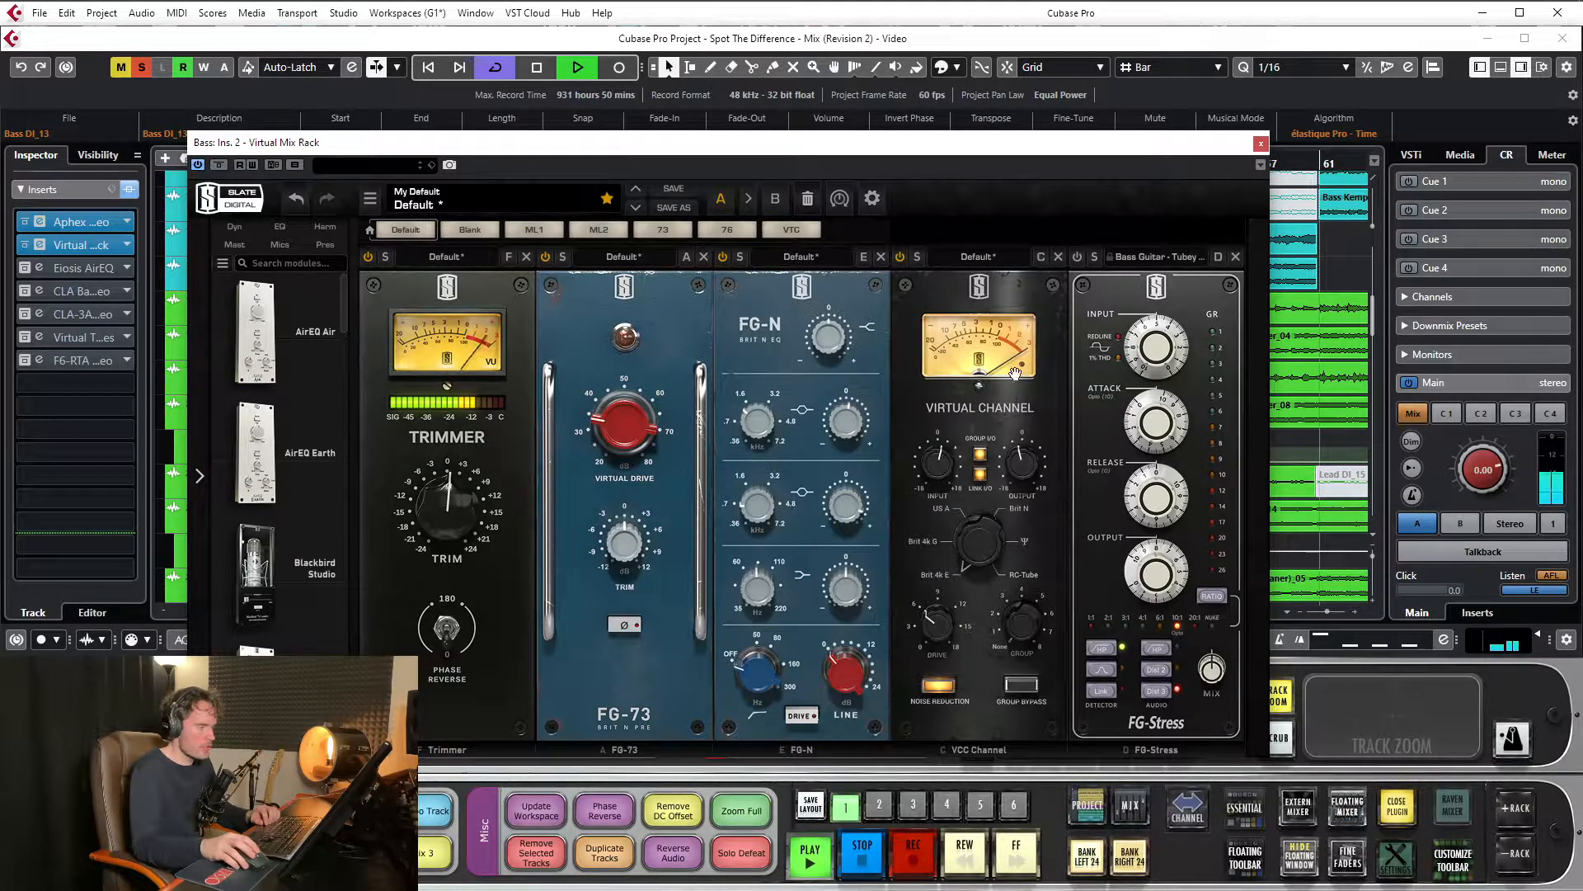
key(space)
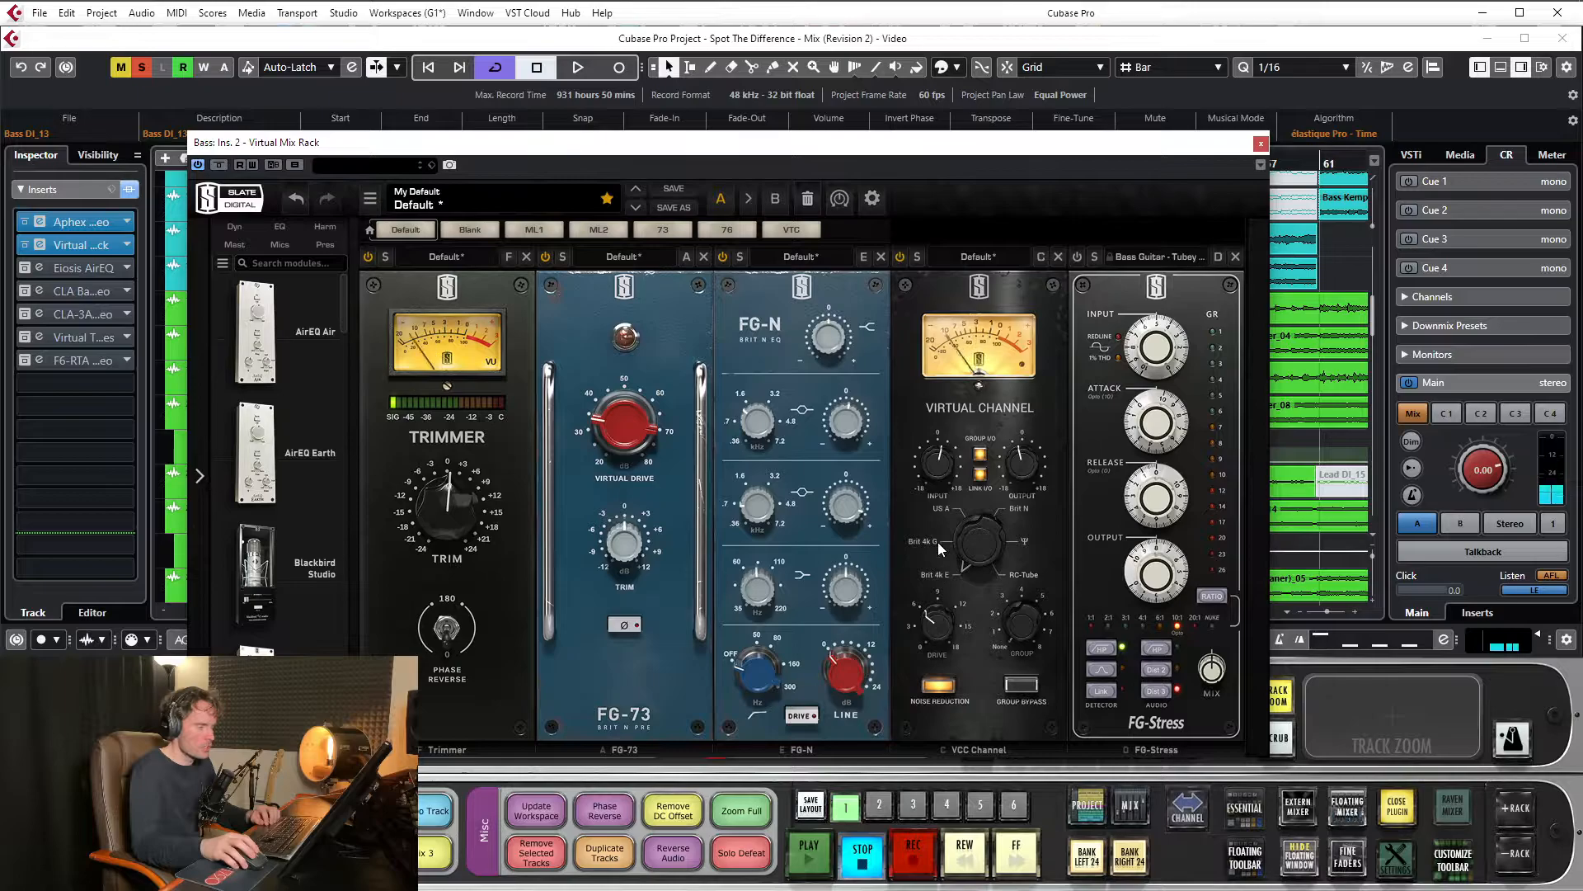
Switch on the FG-Stress module, compare the looped bass with it off and on, and leave it active with playback stopped
drag(1002, 143, 953, 99)
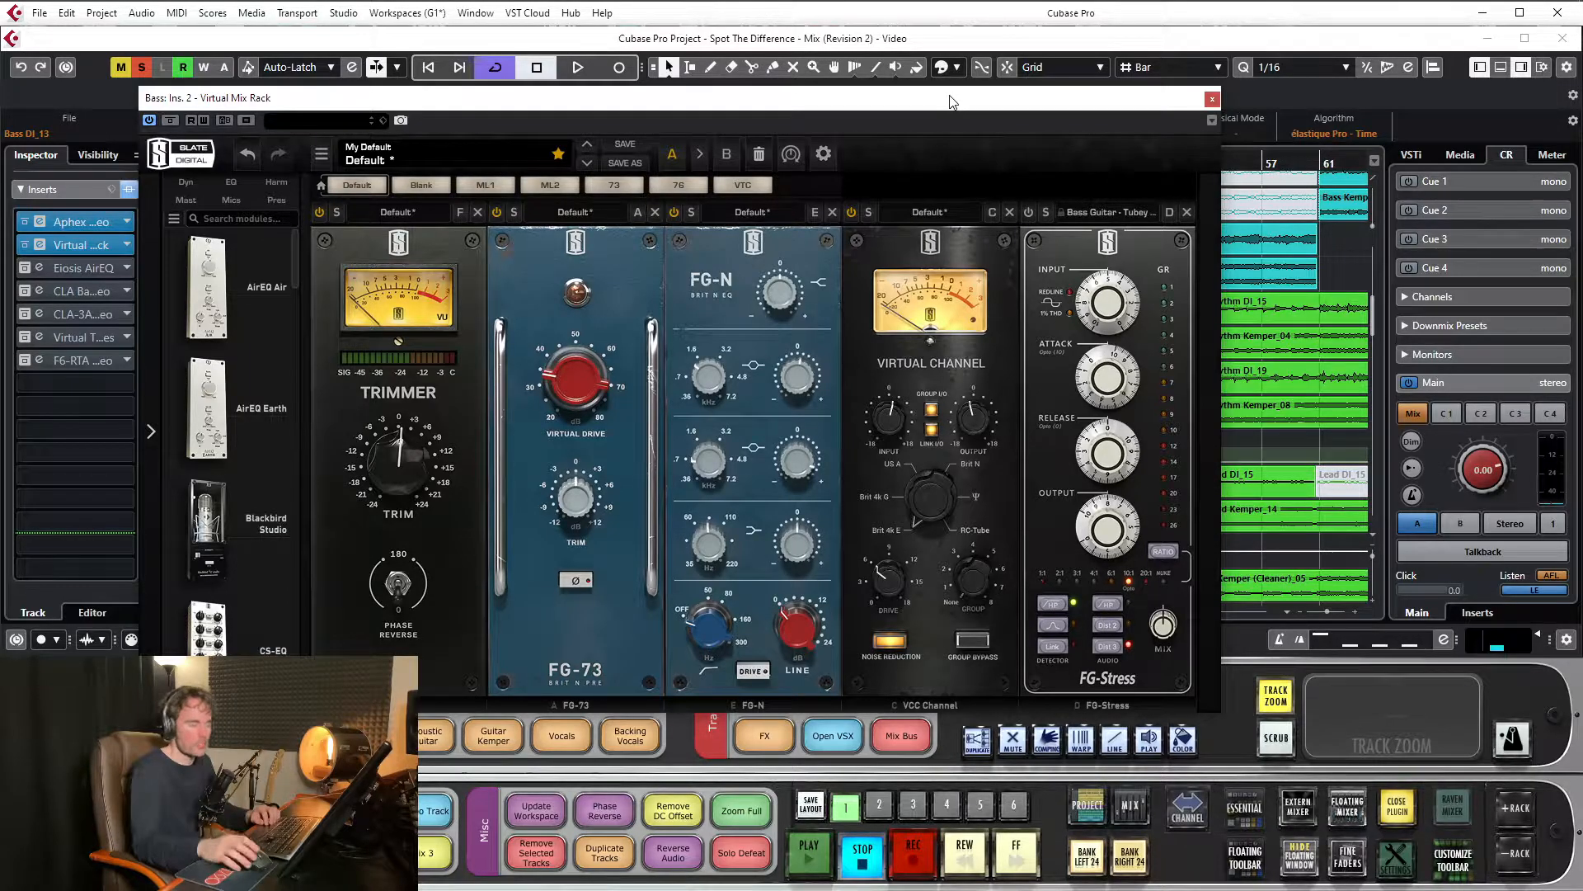
drag(953, 103, 957, 69)
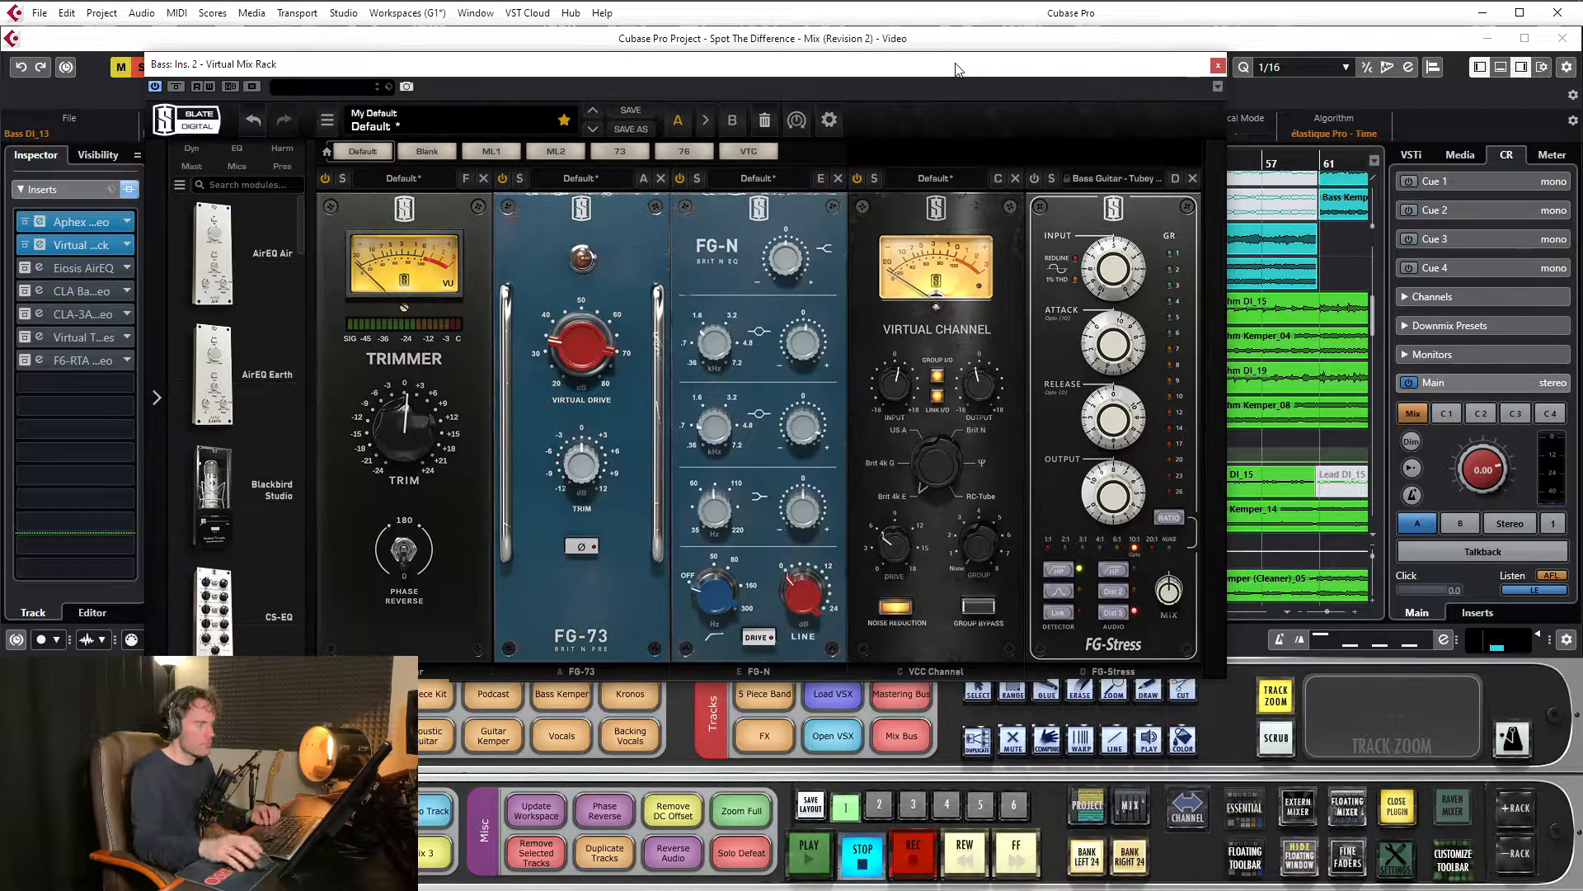
drag(959, 72, 962, 90)
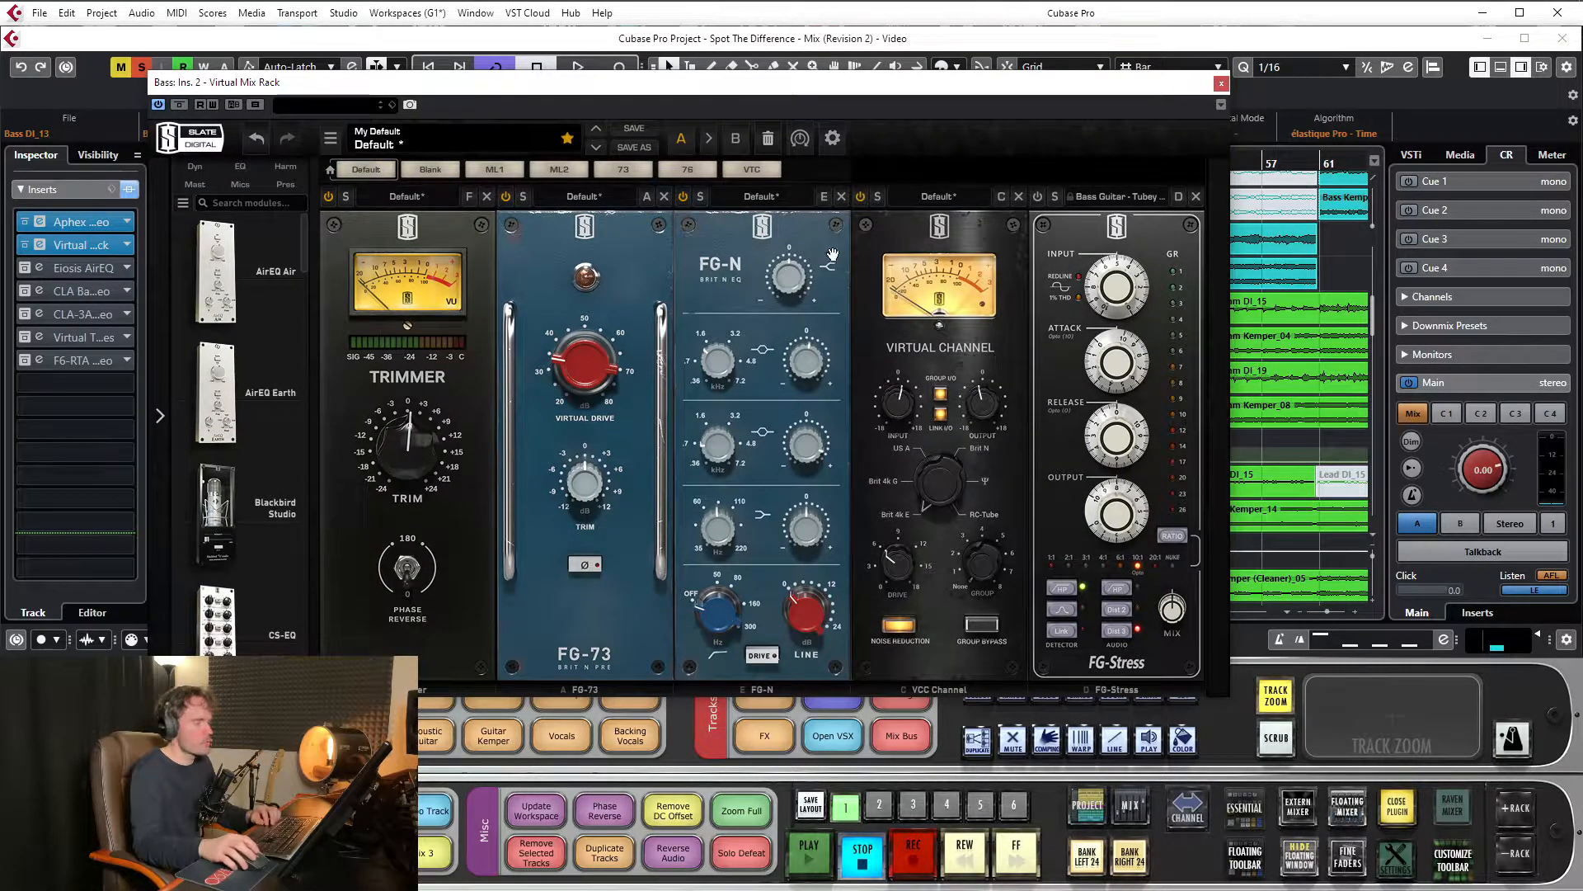
drag(1123, 91, 1129, 95)
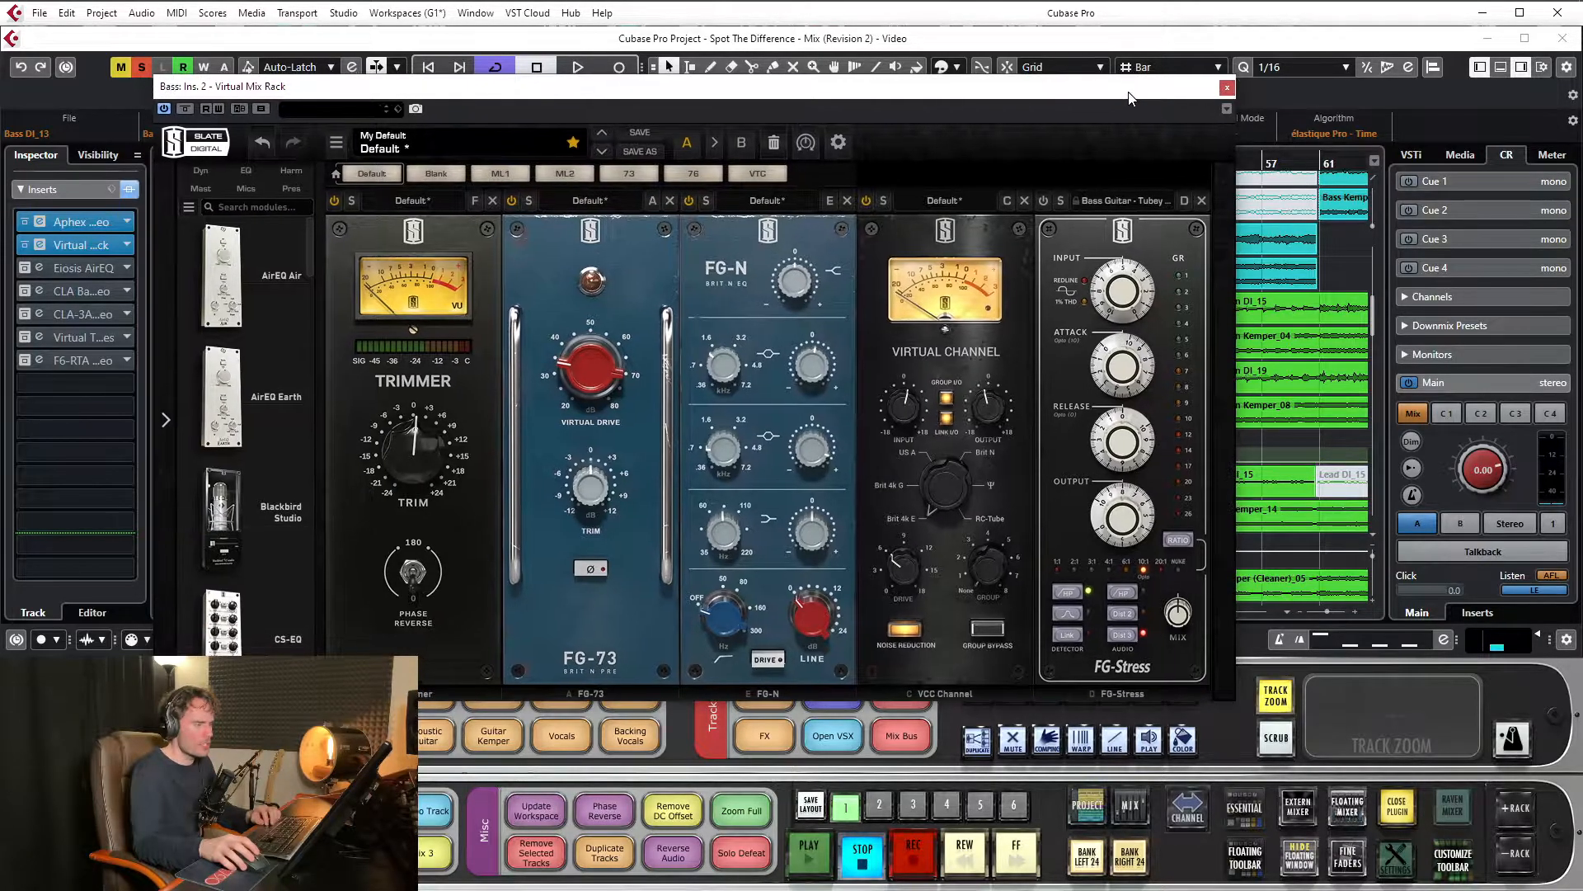
key(space)
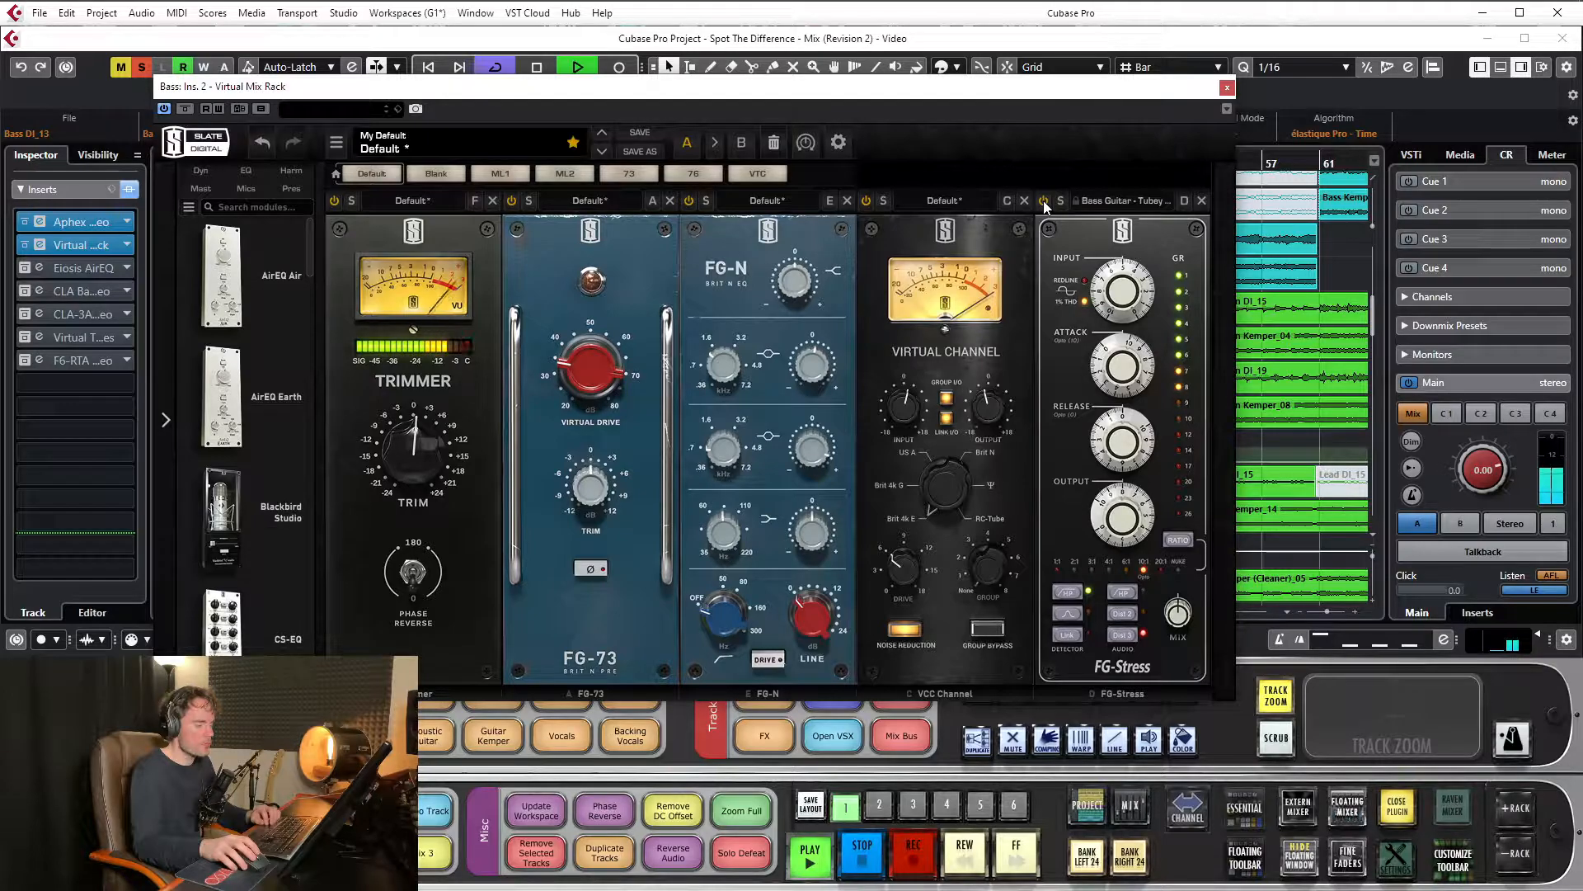
click(1042, 201)
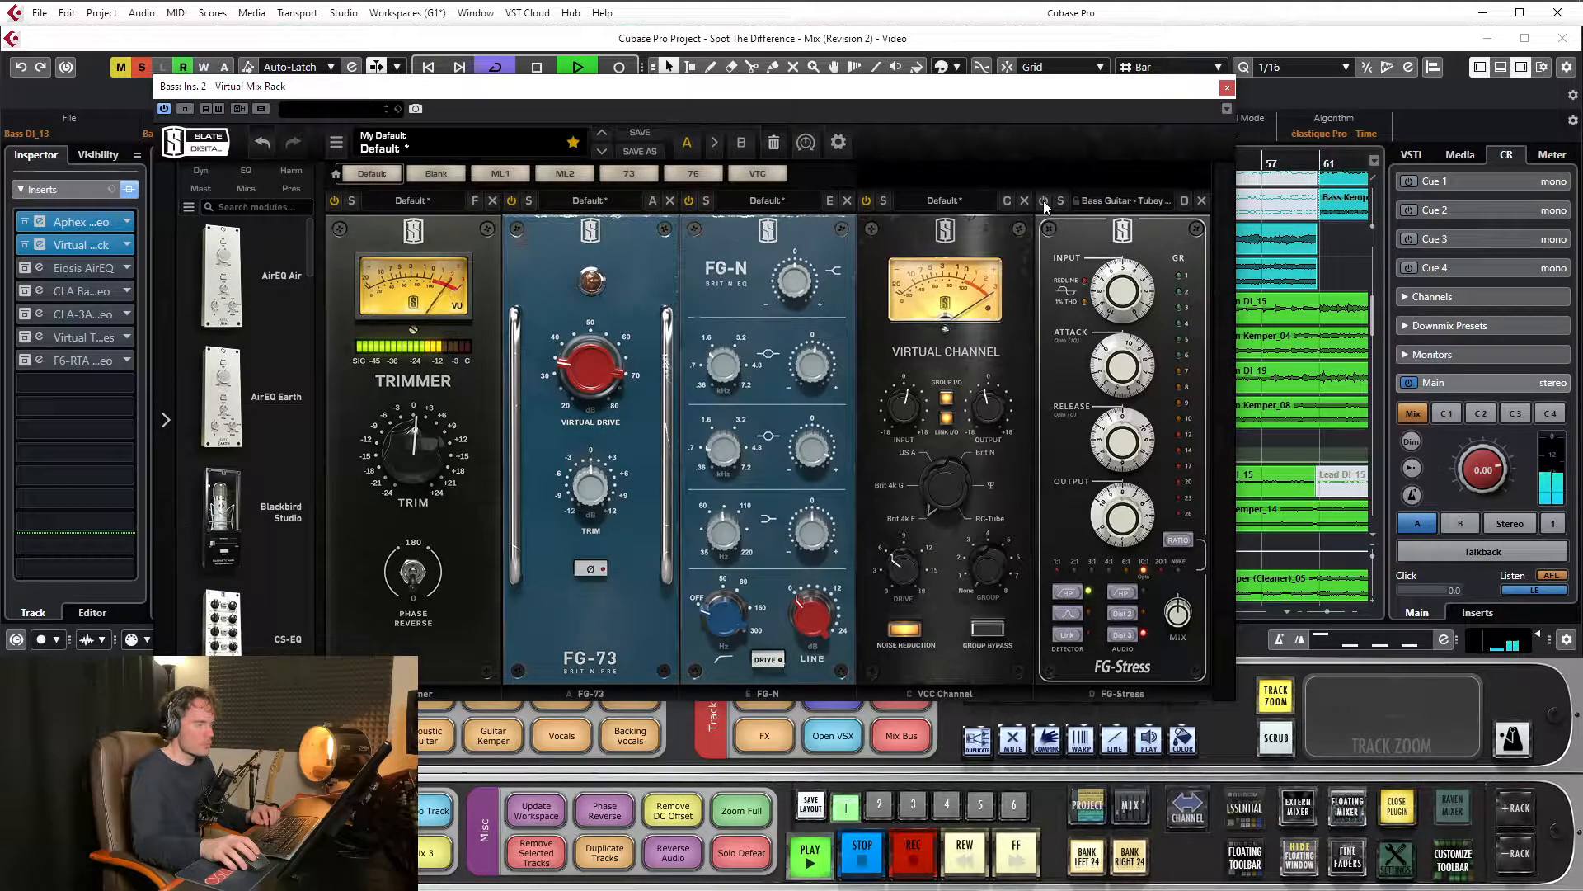
click(1042, 200)
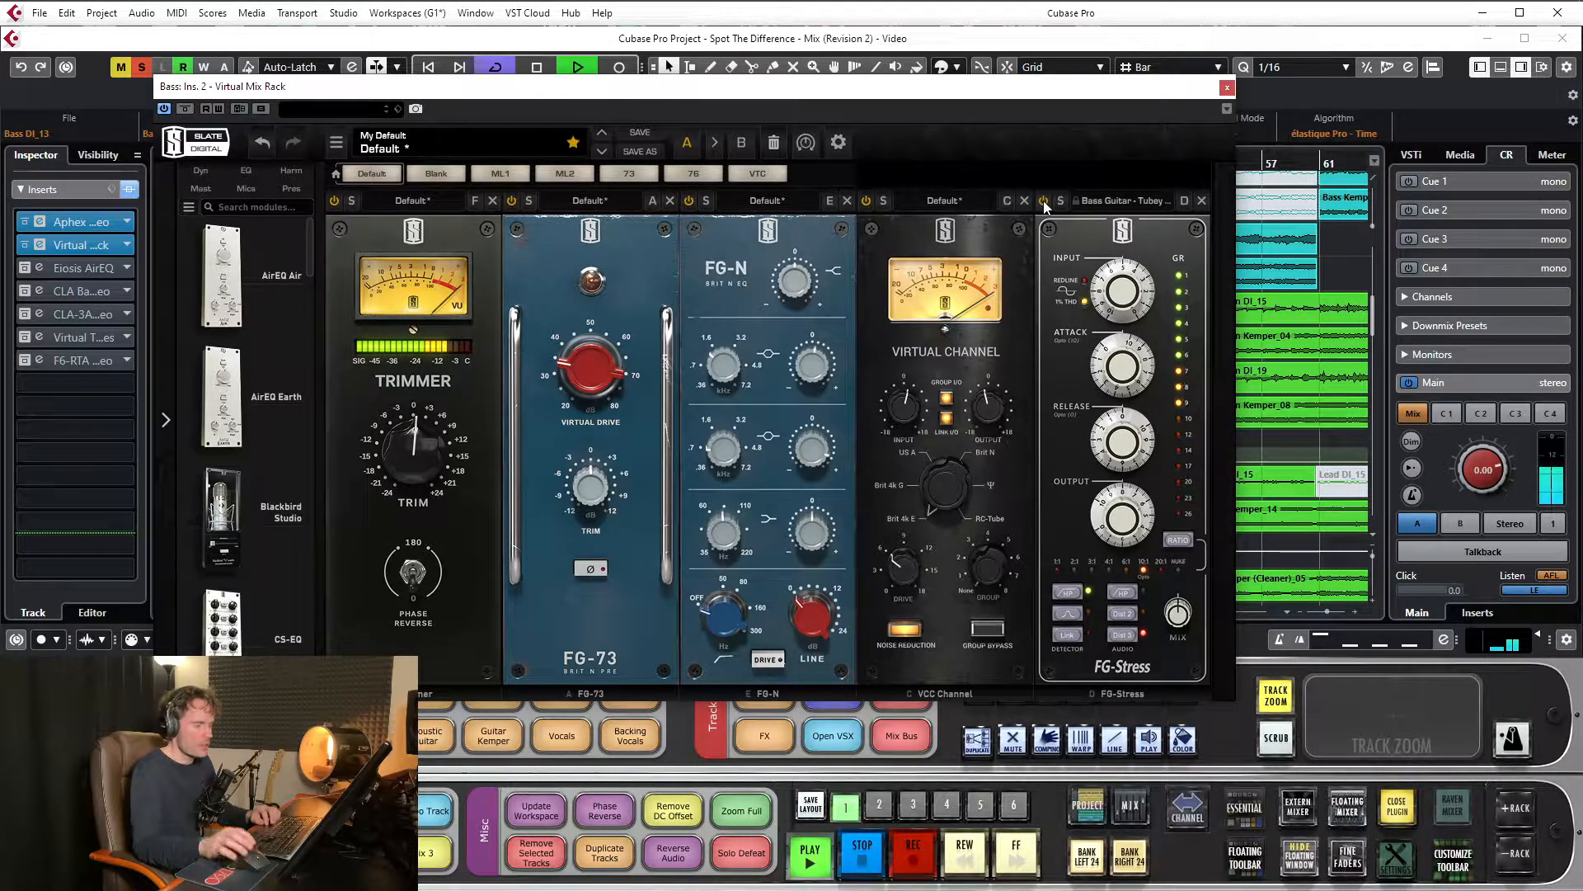
key(space)
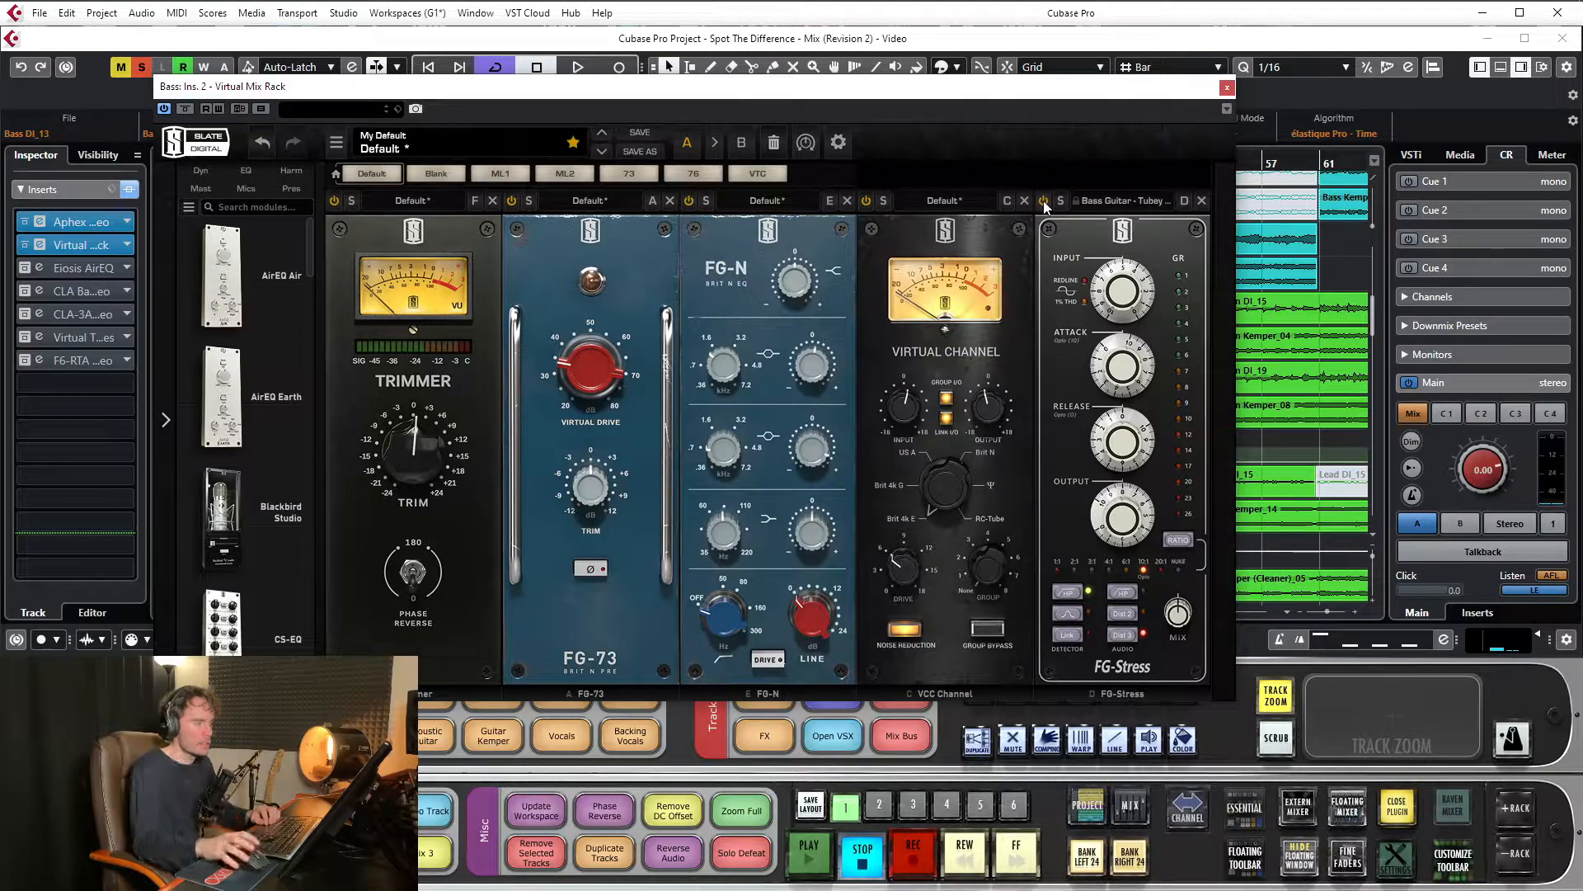
key(space)
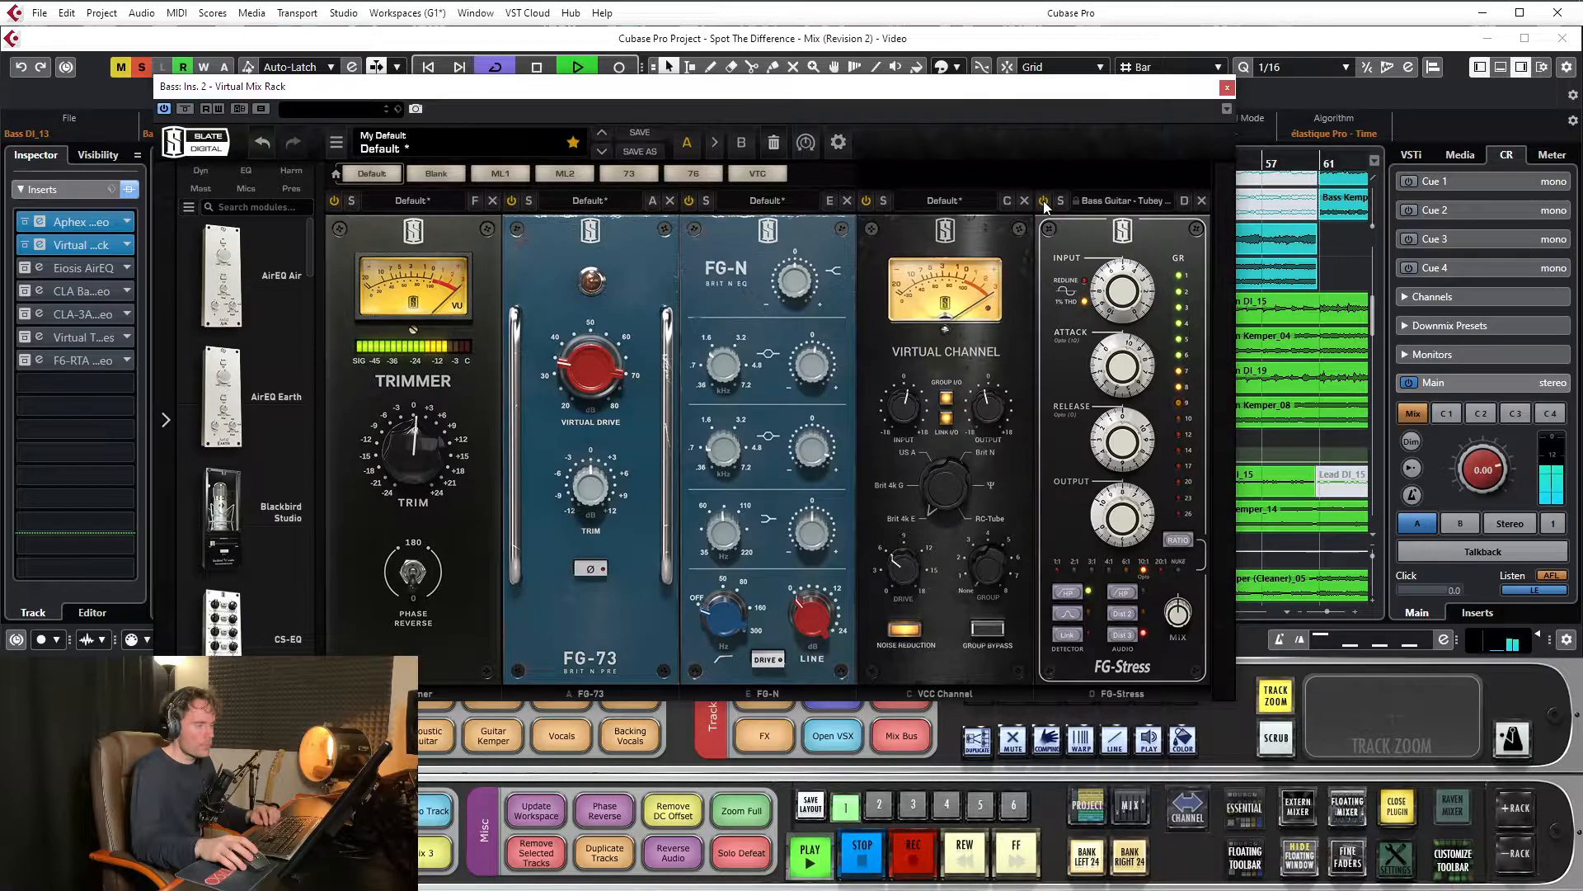
key(space)
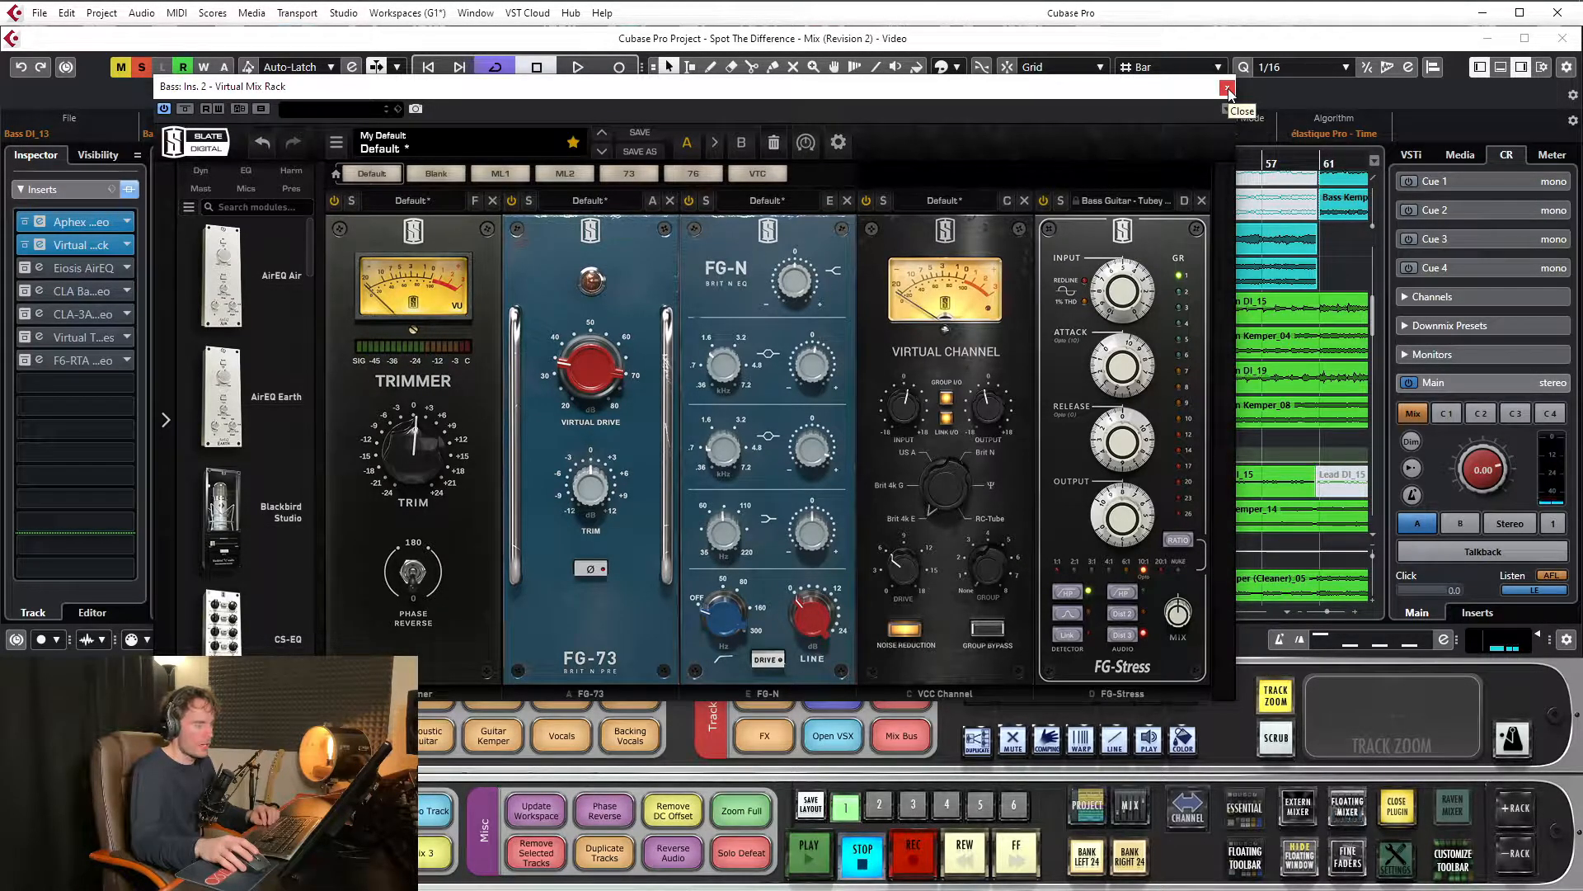
Close the Virtual Mix Rack and Aphex exciter windows and open the Bass channel's Eiosis AirEQ insert
click(1226, 89)
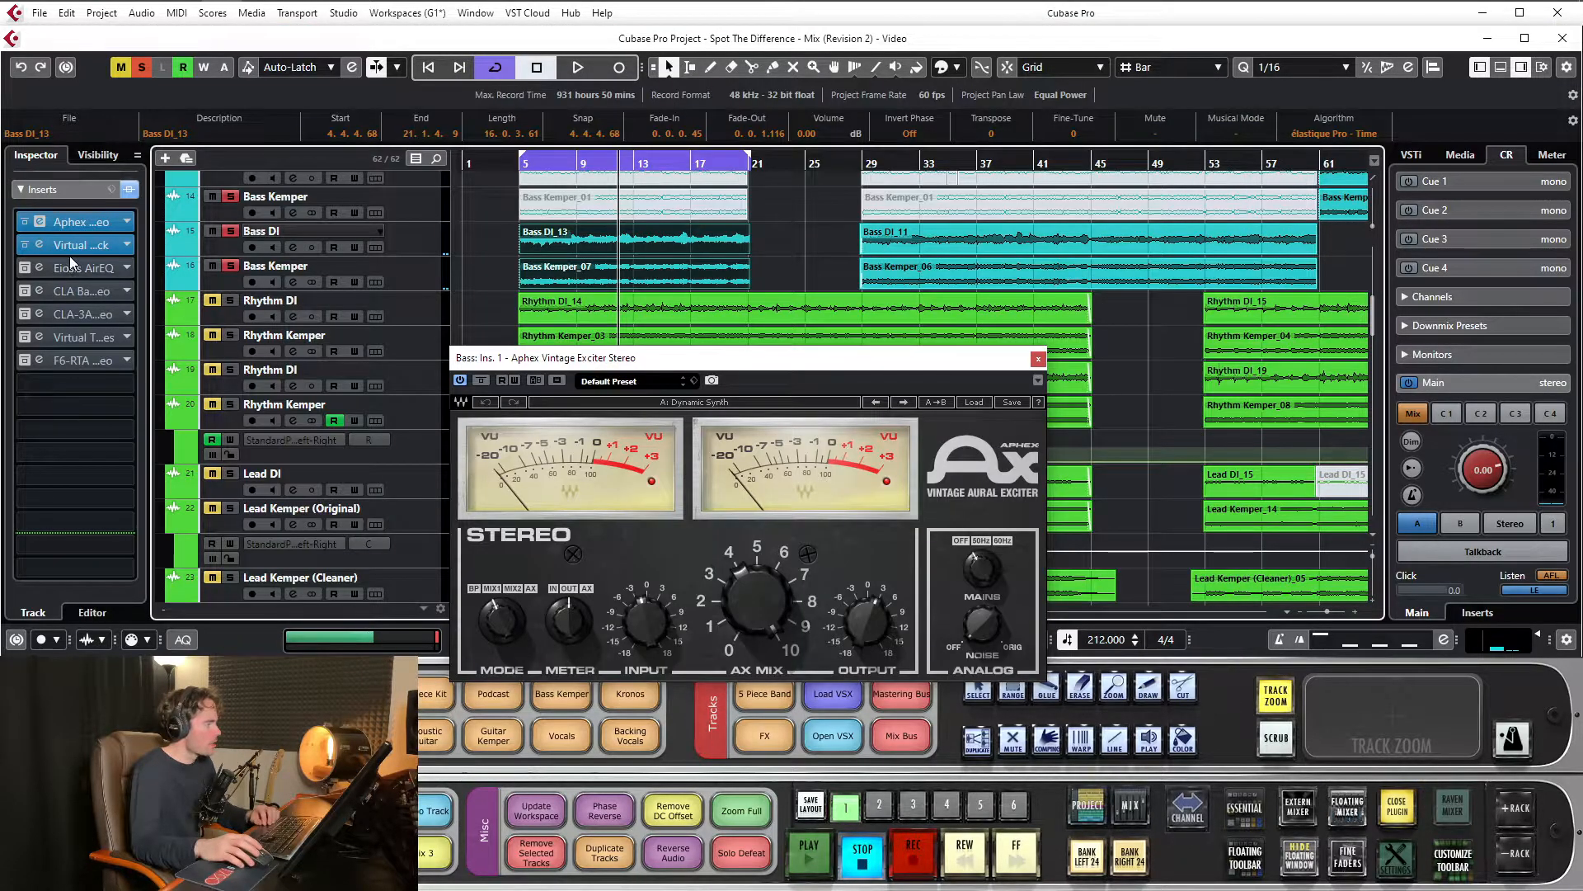
click(1039, 360)
click(78, 268)
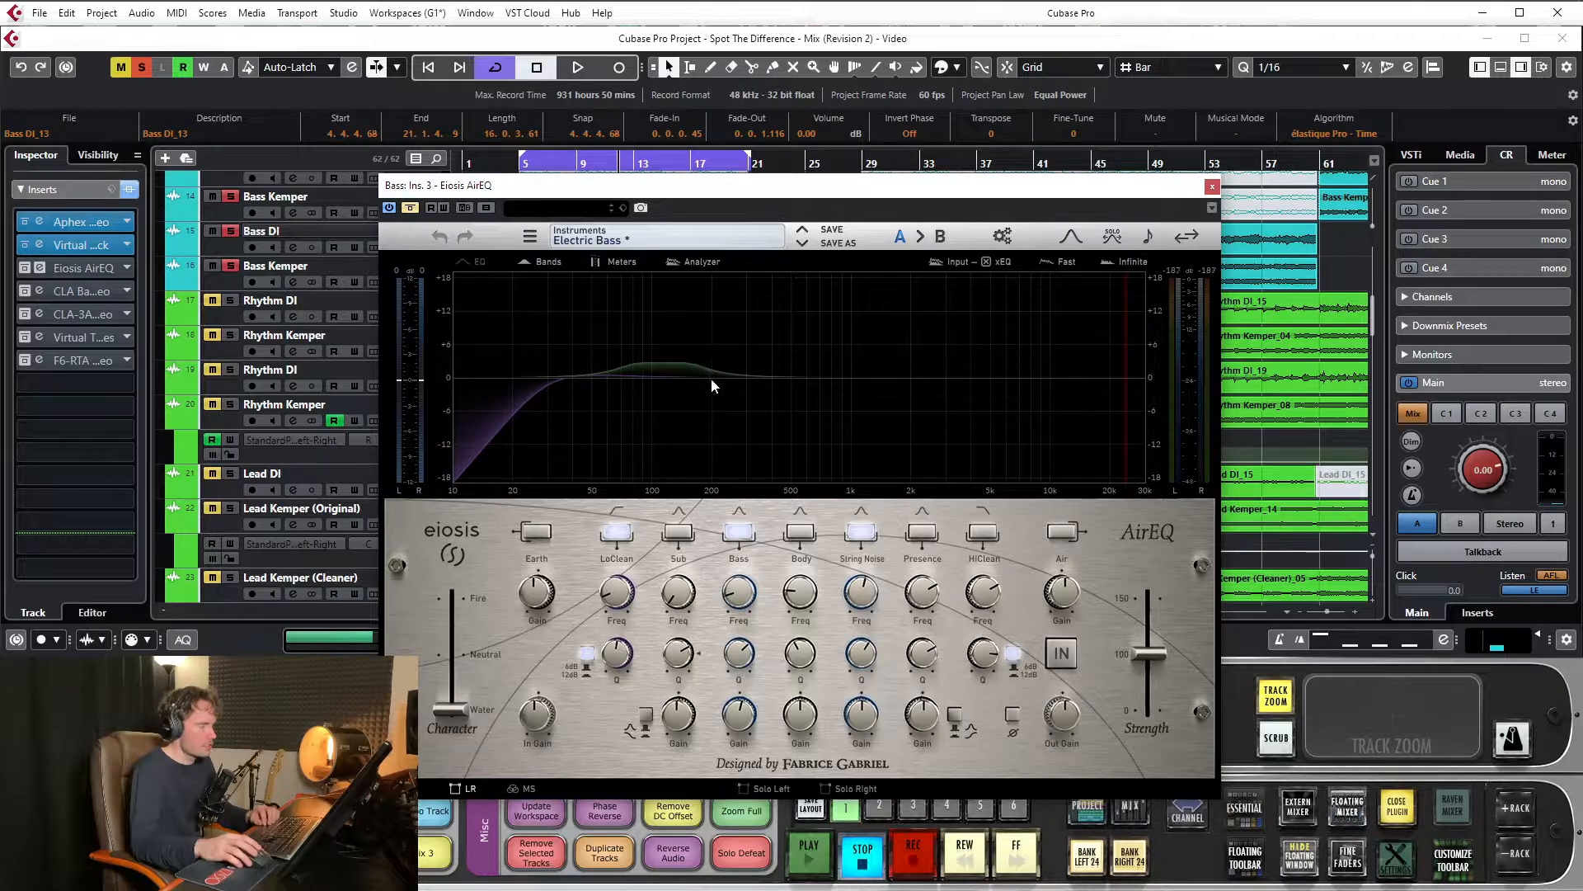
Activate the AirEQ, compare the looped bass with it bypassed and active, and leave it active with playback stopped
key(space)
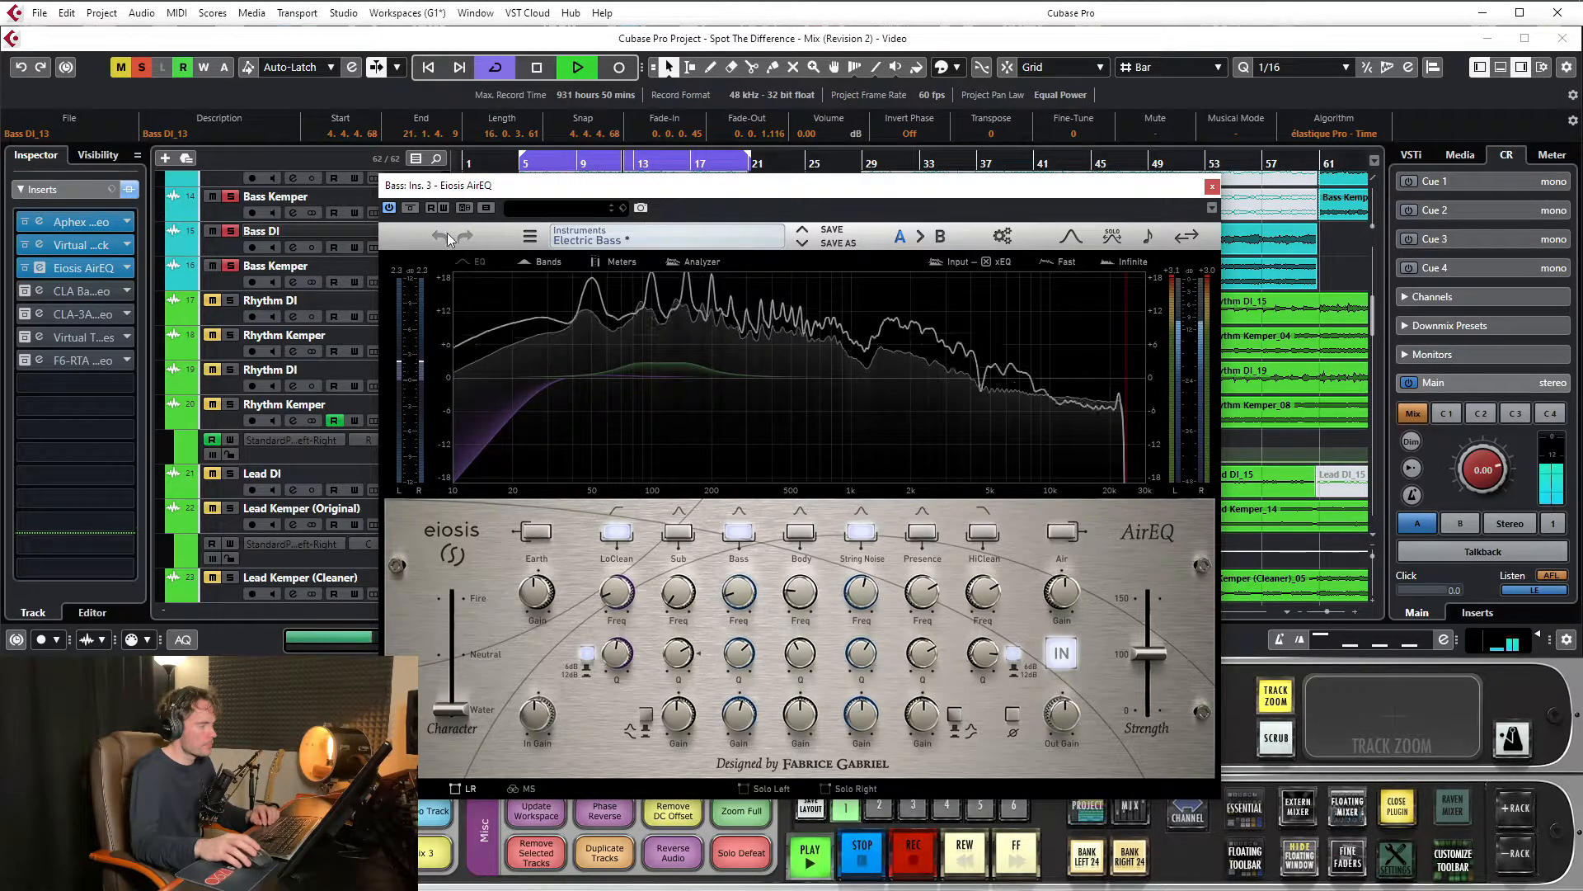
click(410, 208)
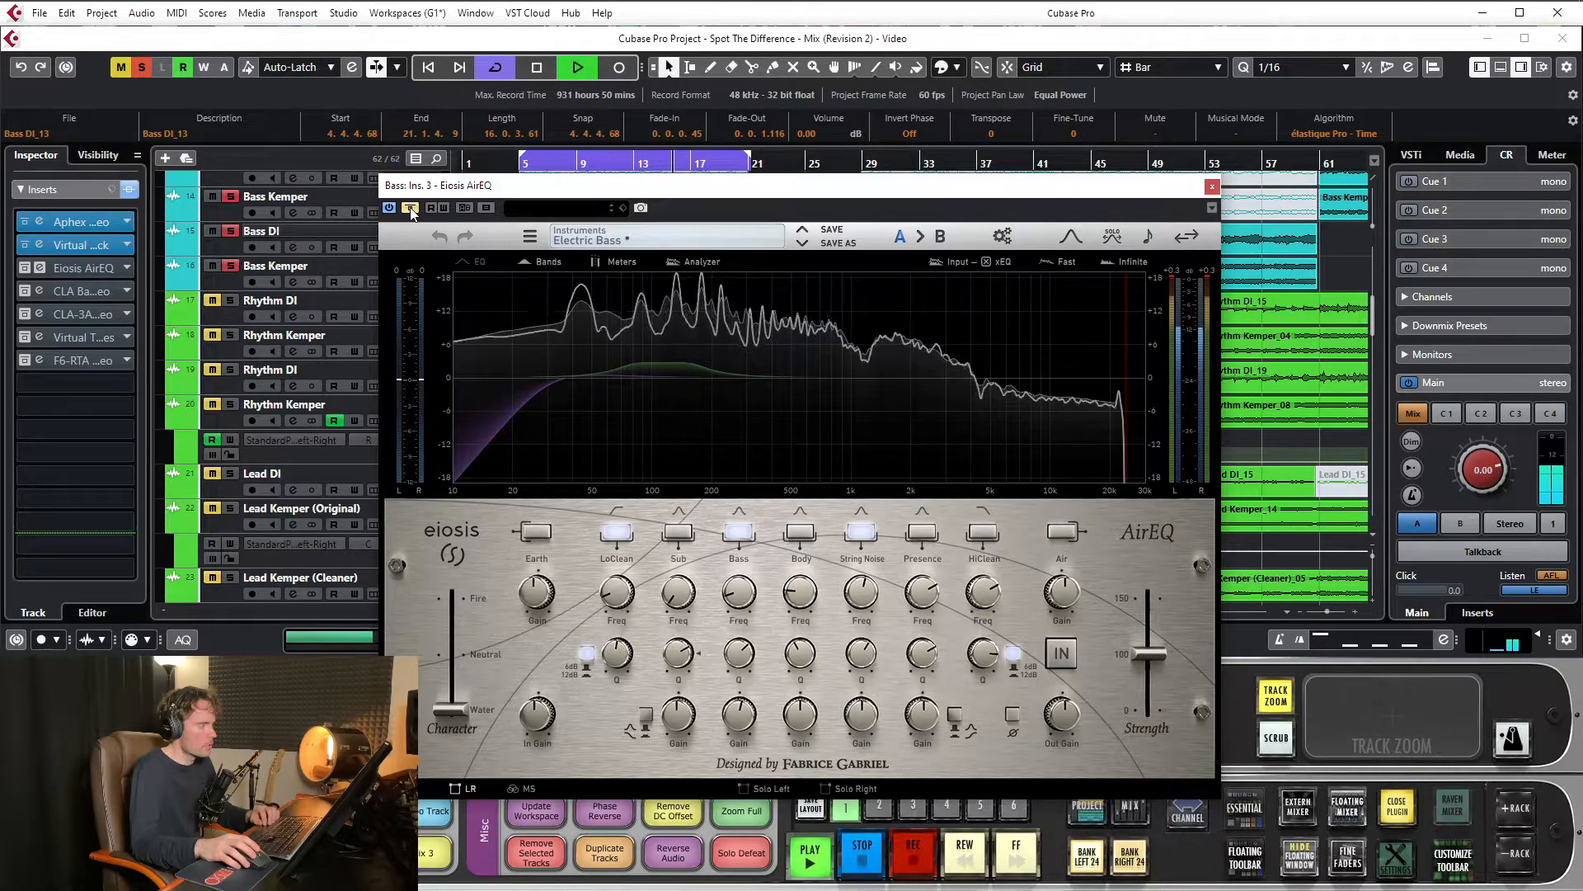
click(410, 208)
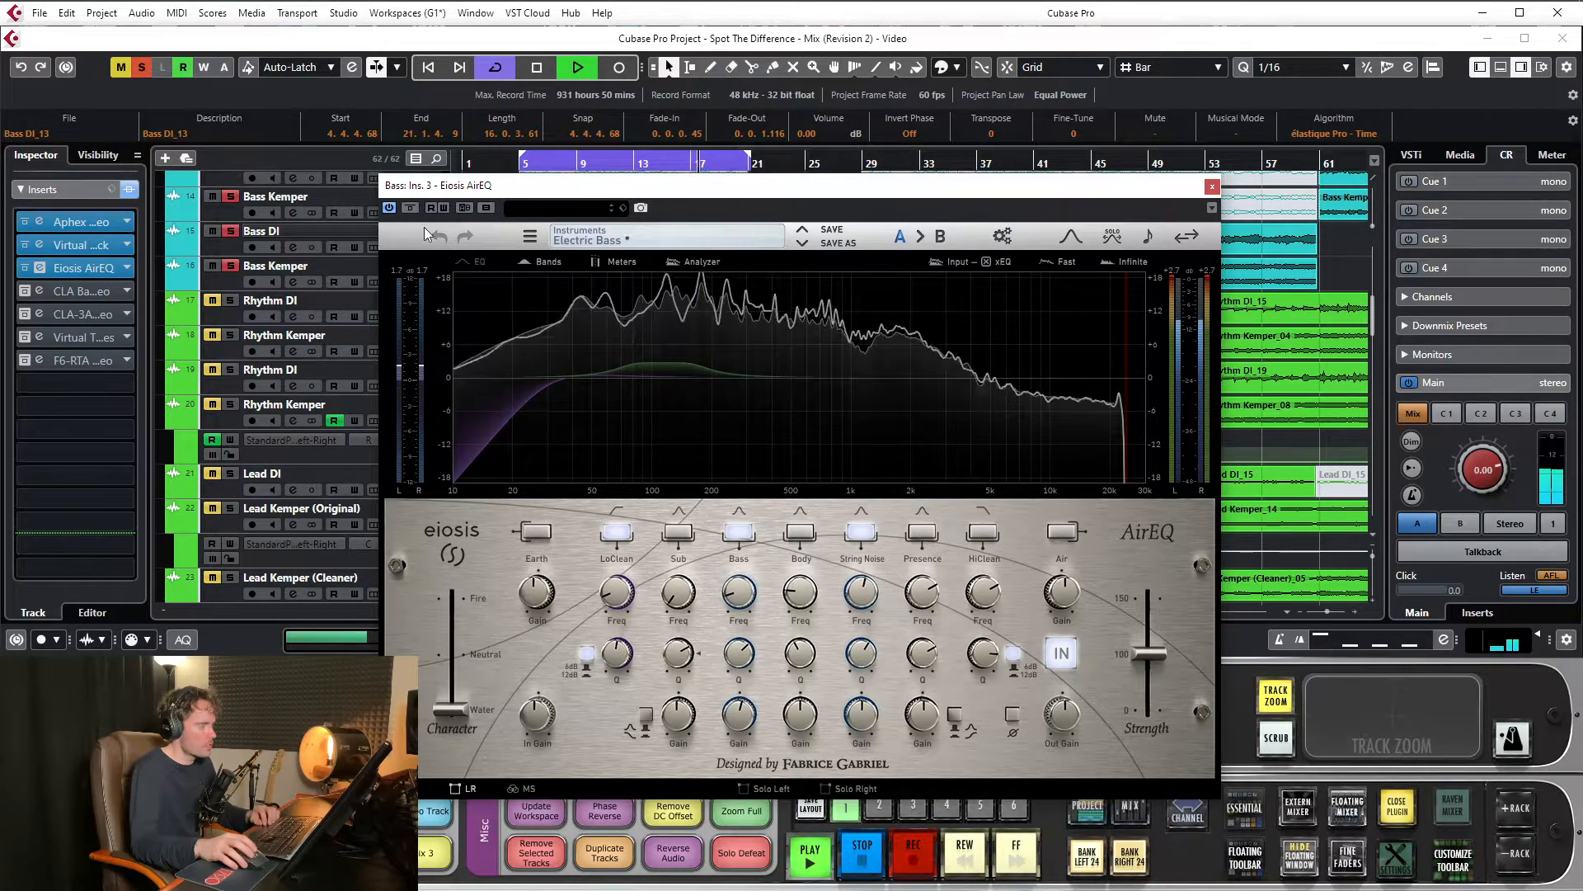
key(space)
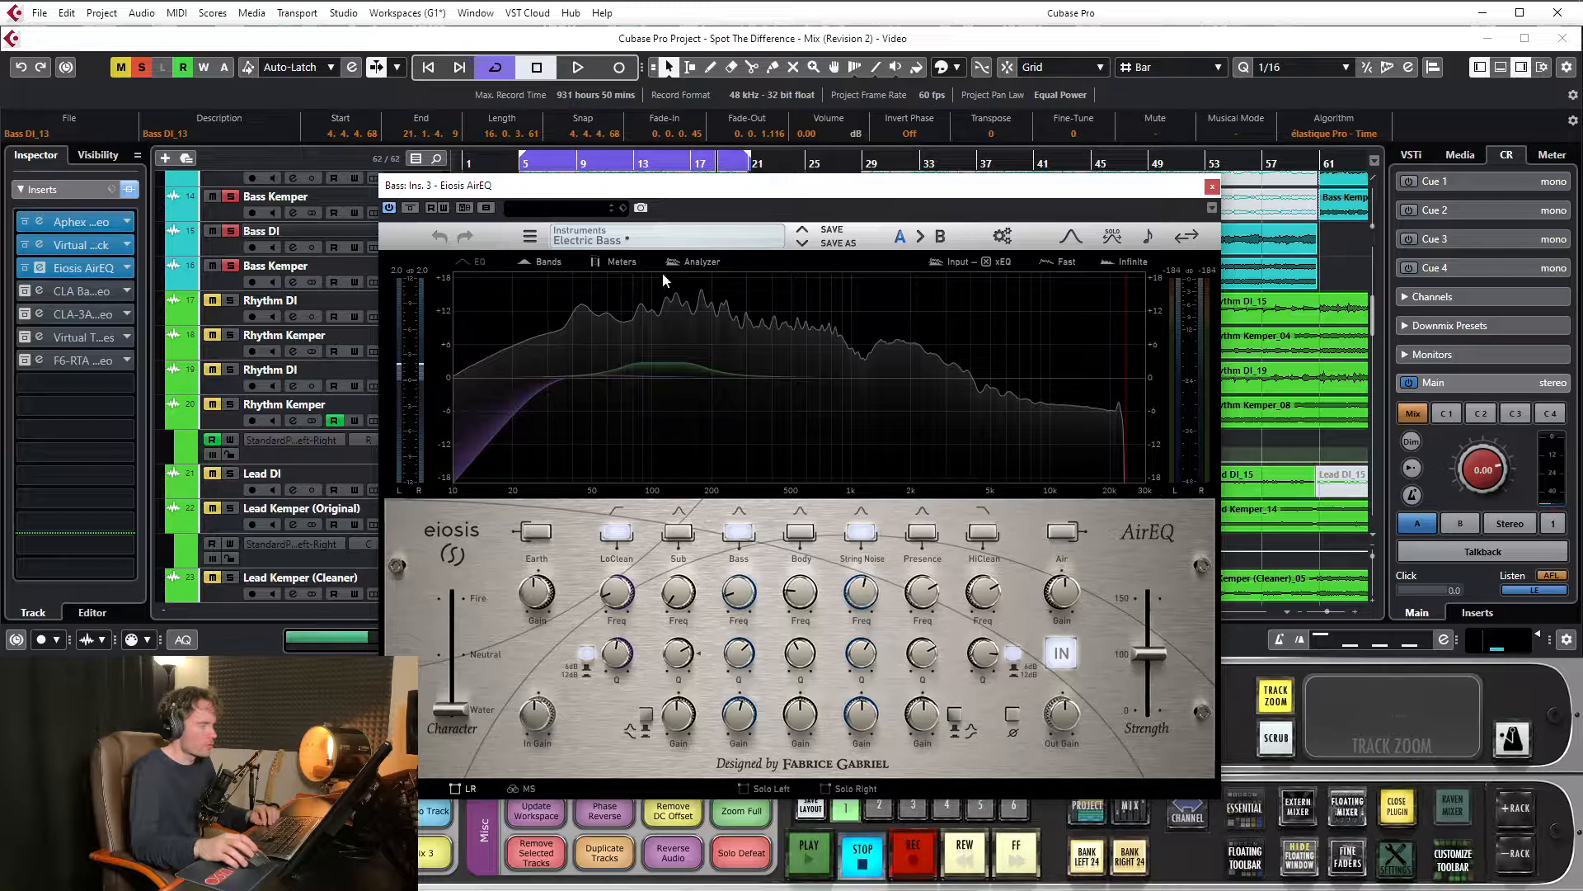
Close the AirEQ window, return the playhead to about bar 5 and open the Bass channel's CLA Bass Stereo insert
click(1212, 188)
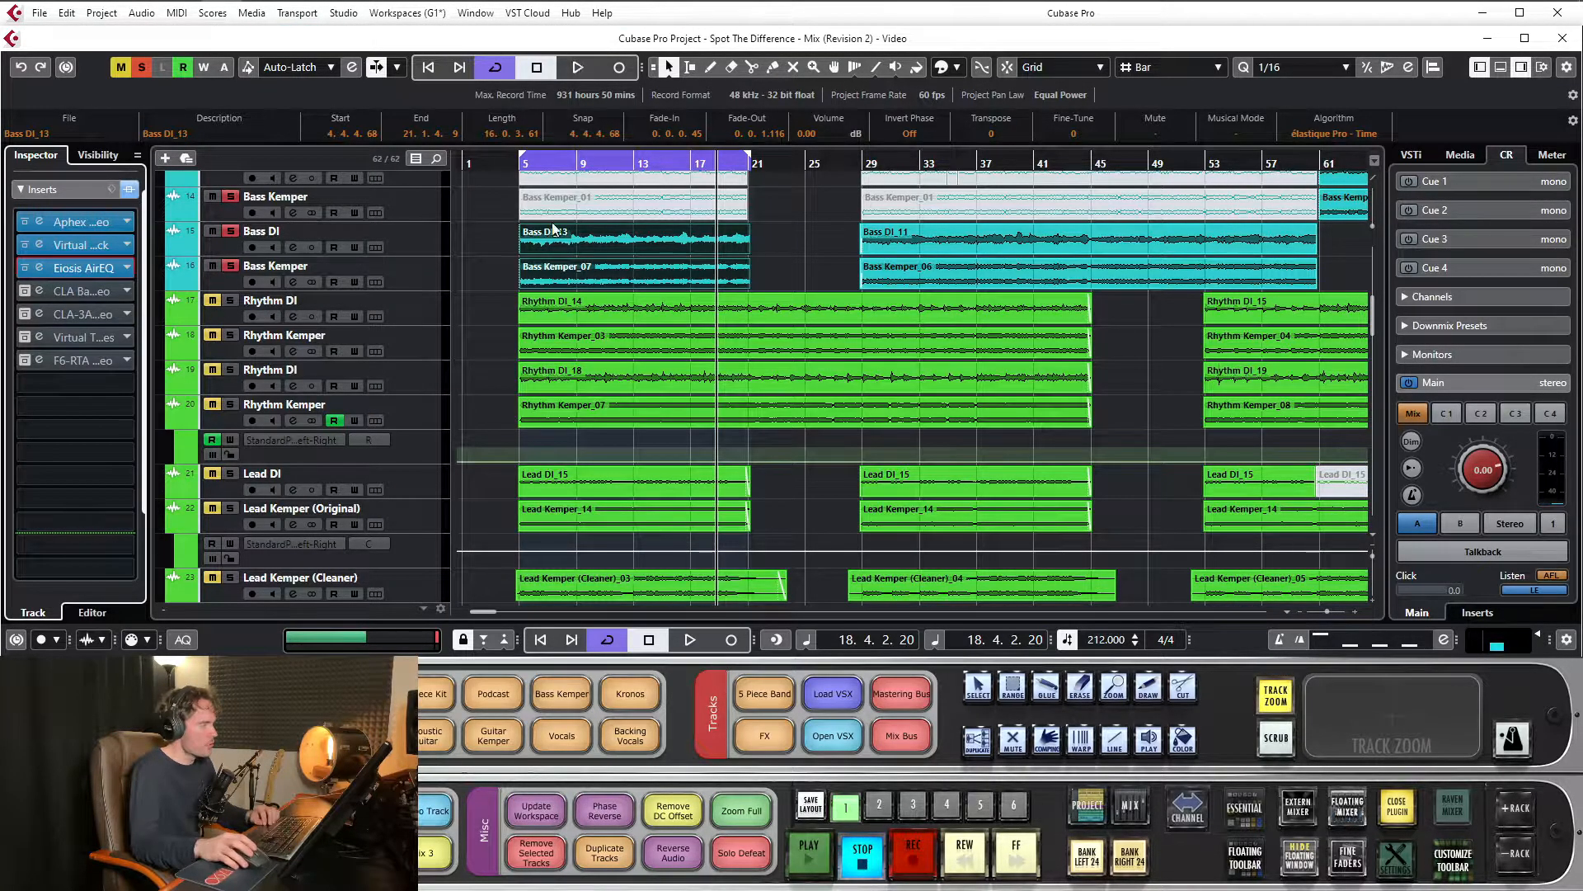
click(525, 168)
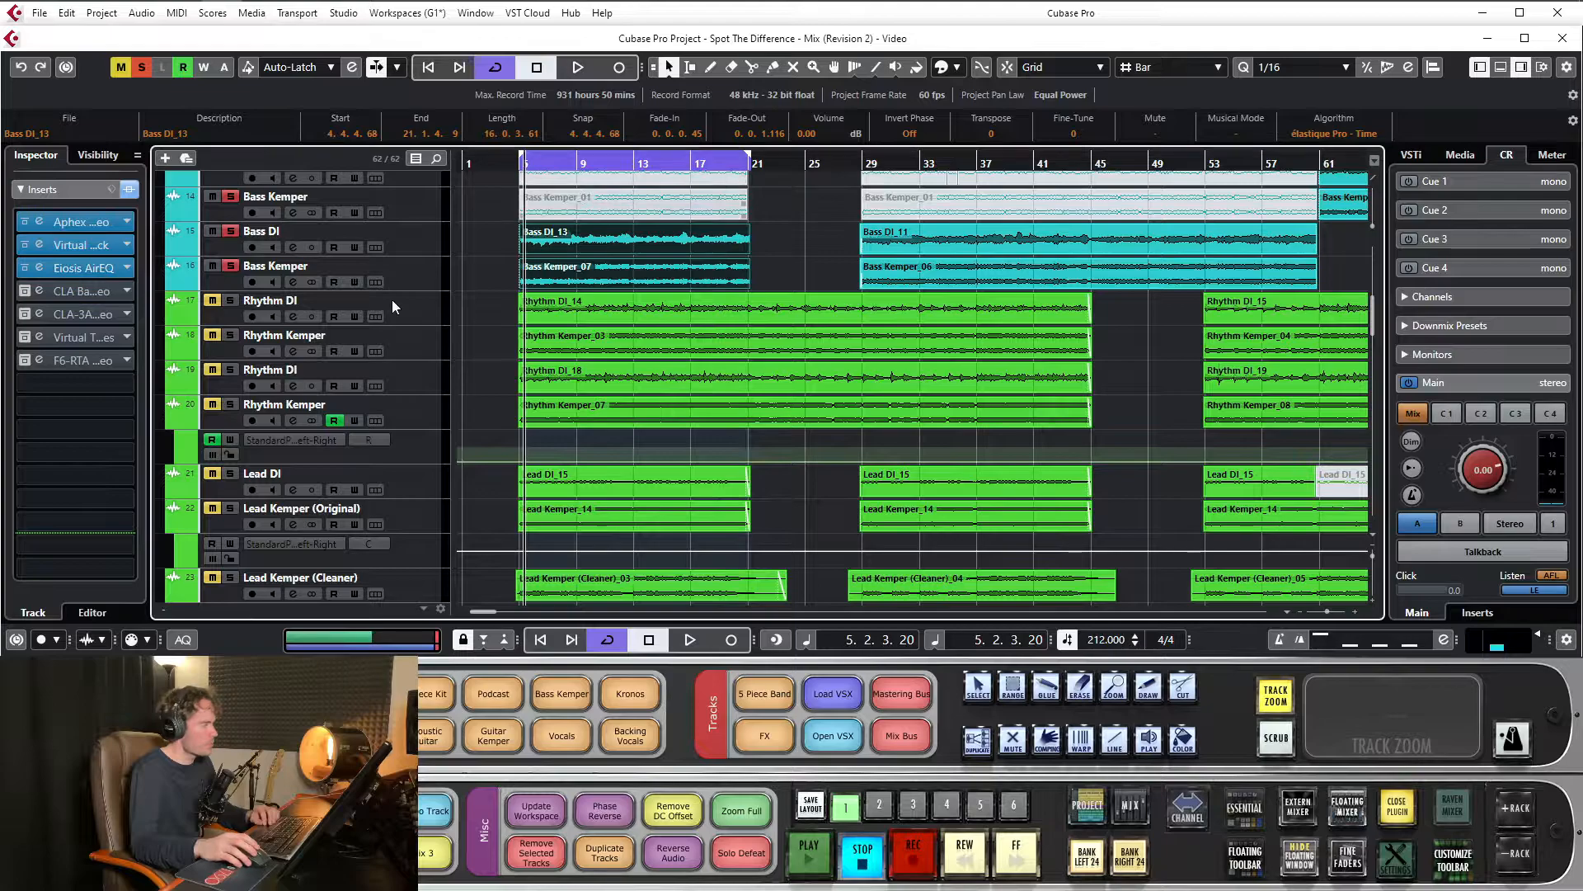
click(93, 294)
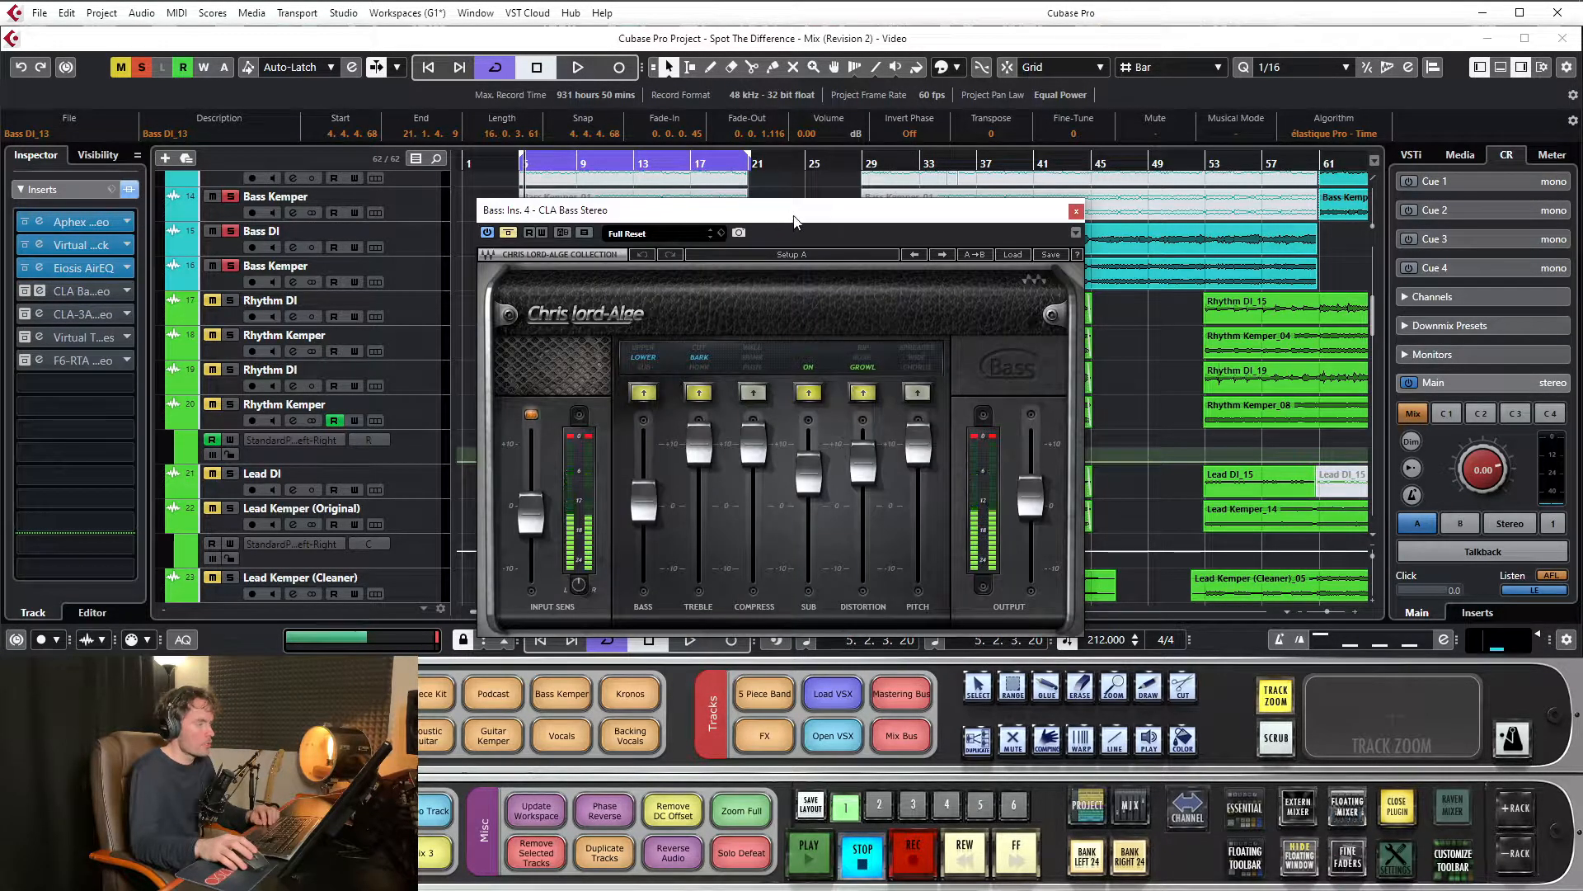
Play the looped bass with the CLA Bass Stereo bypassed, activate the plugin while listening, then stop and return the playhead to about bar 5
drag(802, 239, 800, 227)
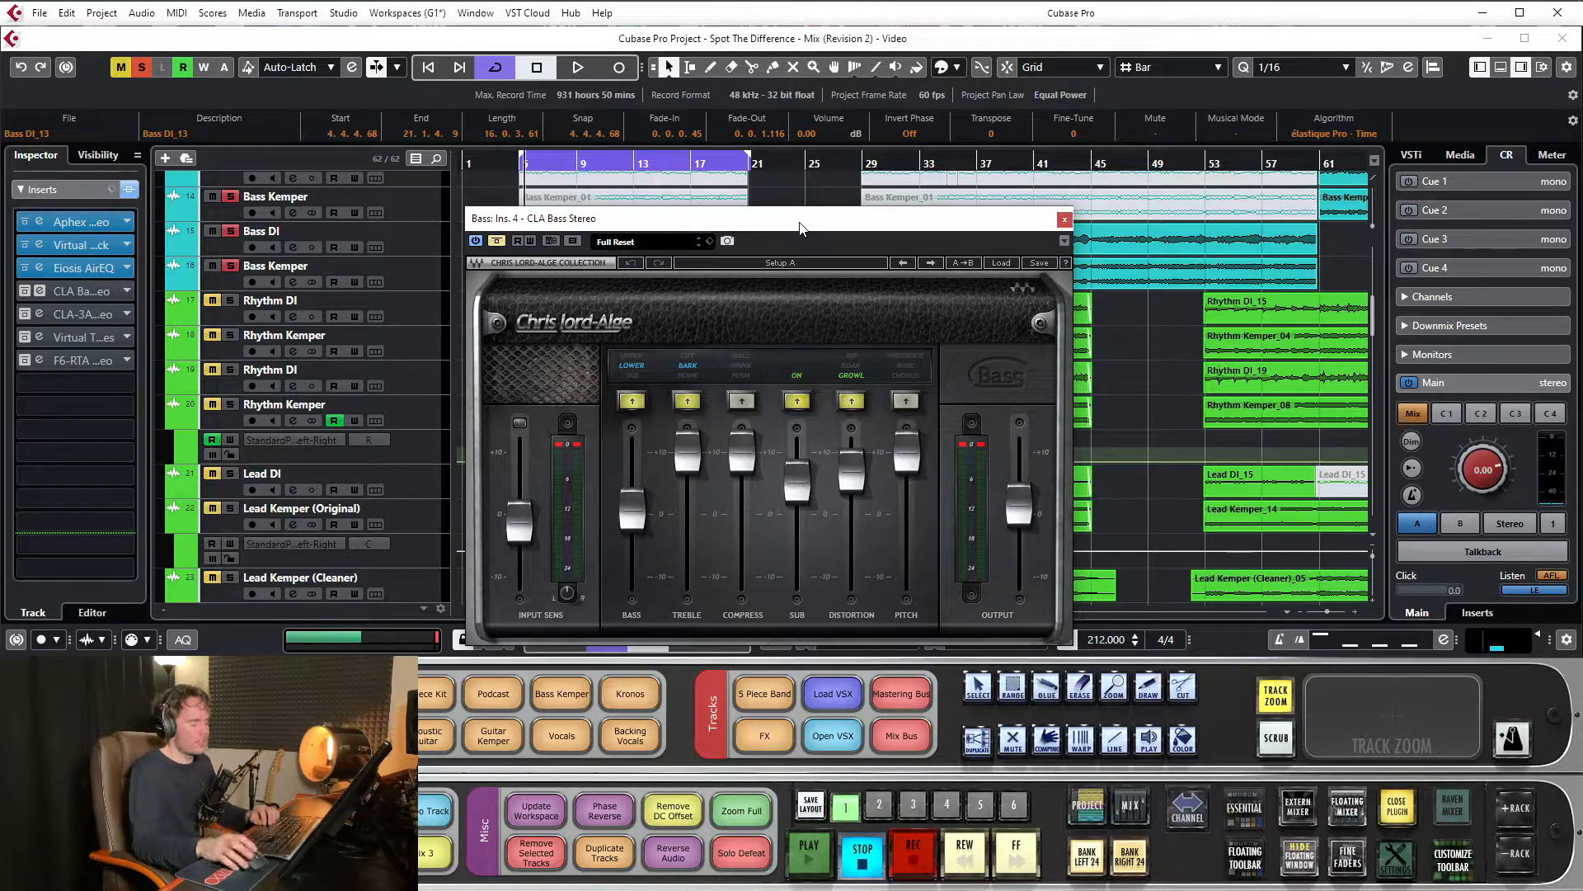
drag(777, 231, 746, 224)
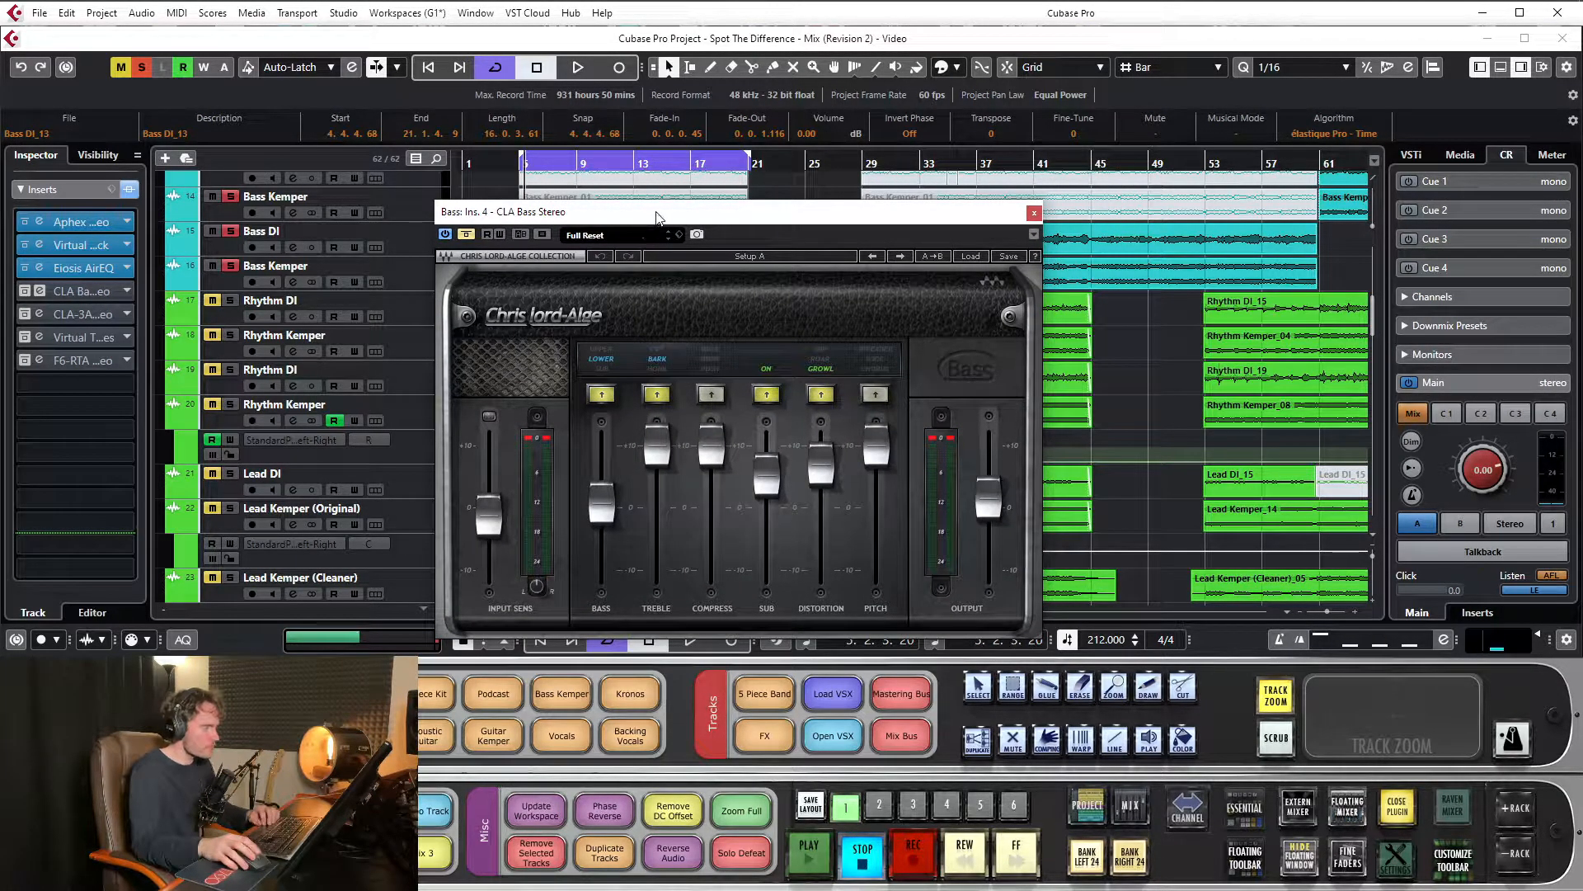
drag(657, 216, 667, 194)
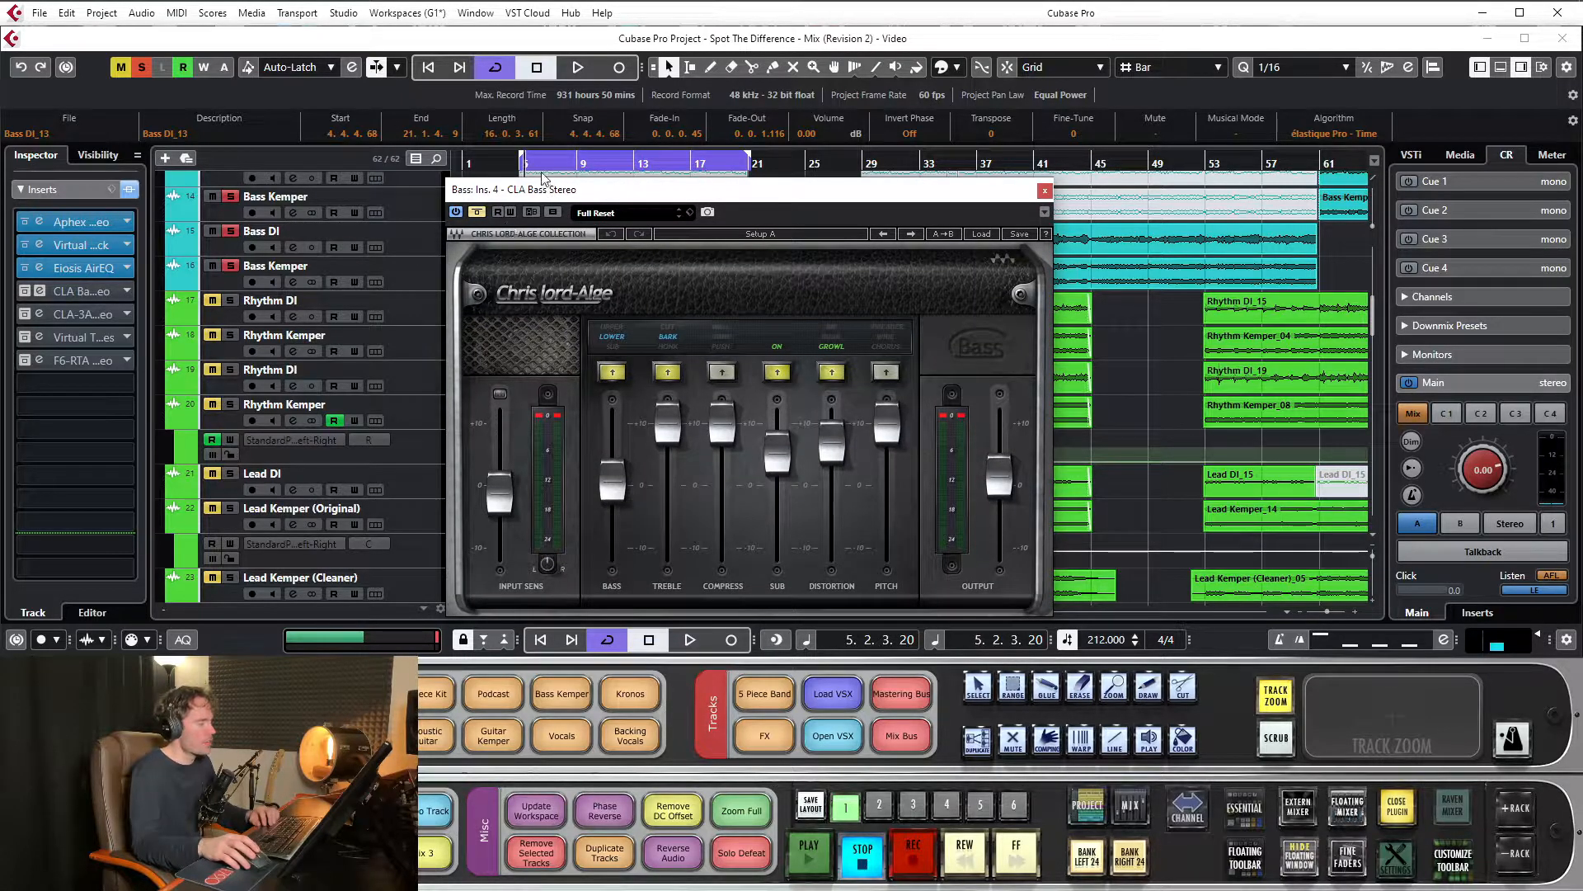
key(space)
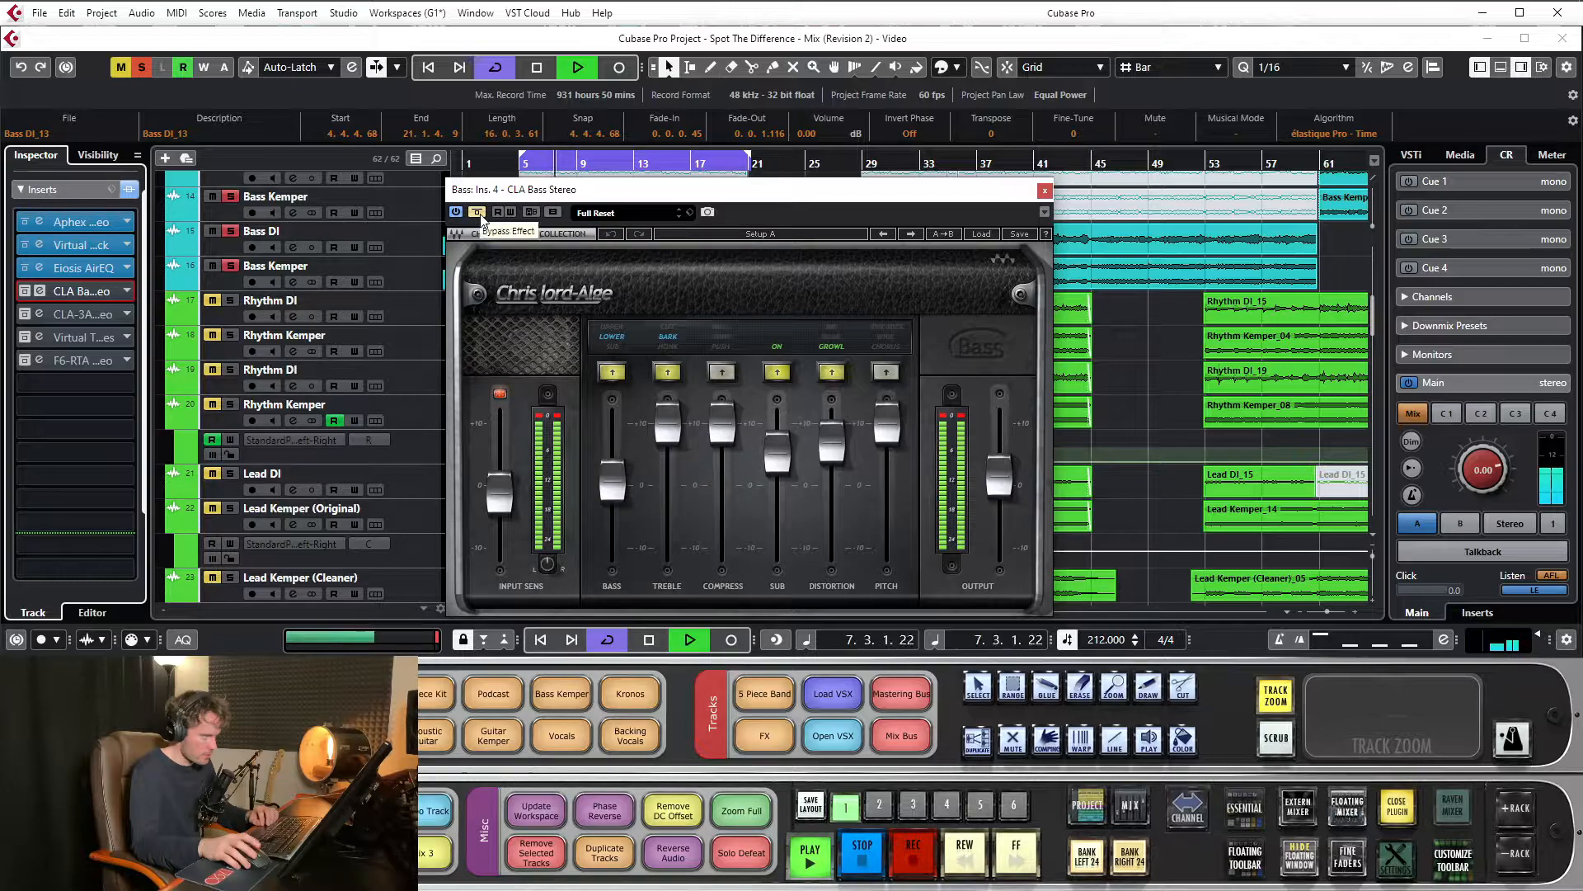
click(478, 214)
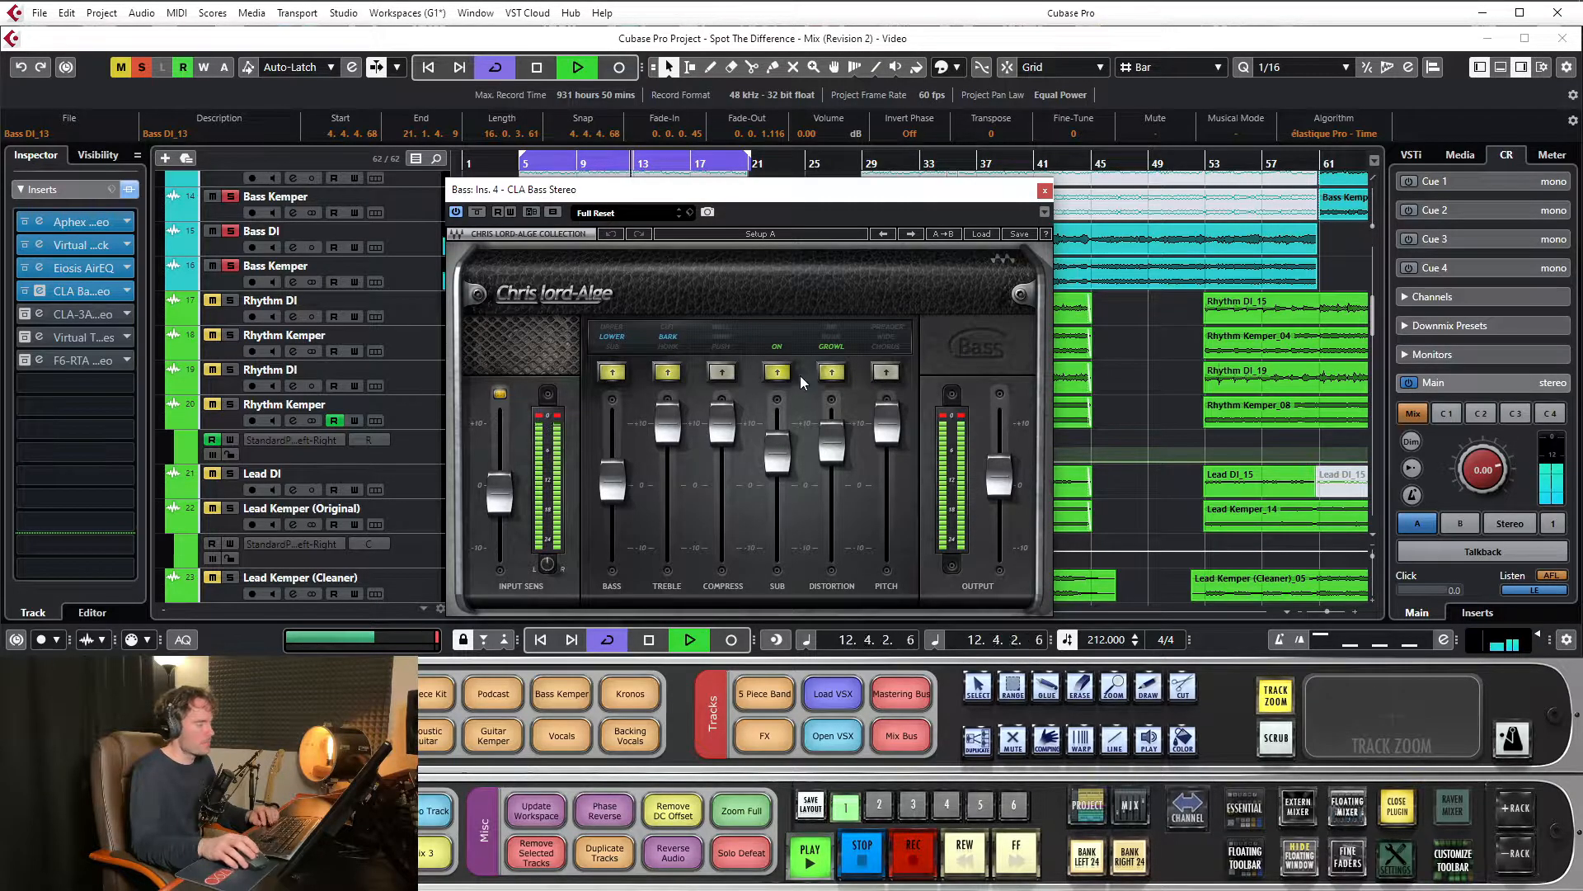
key(space)
click(528, 167)
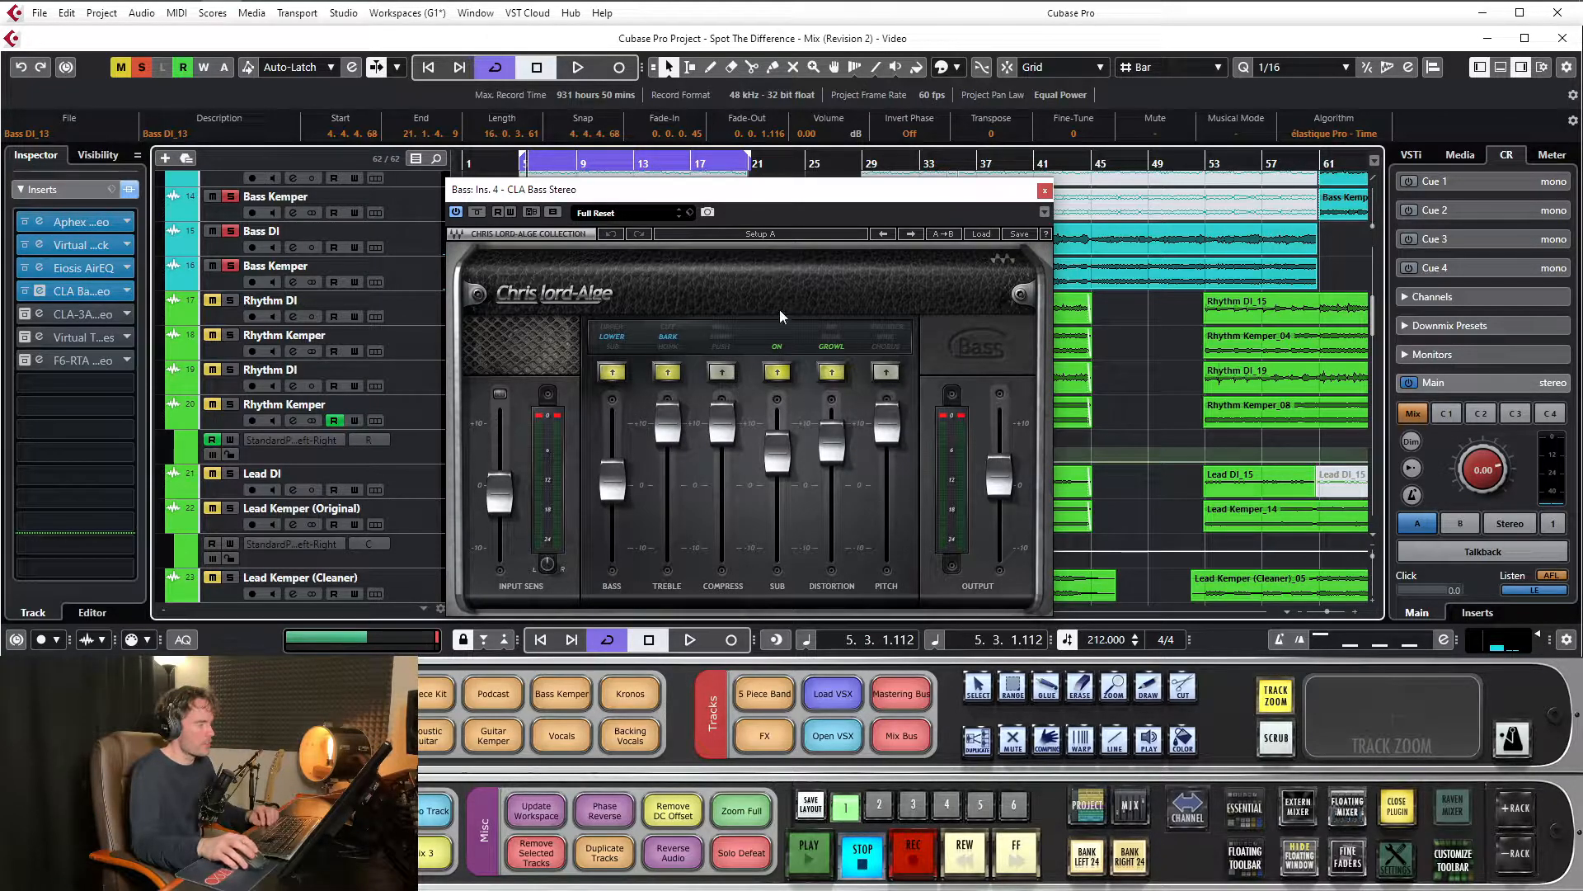
Loop the bass again with the CLA Bass Stereo active, compare it bypassed and active, and stop playback with it active
drag(770, 193, 769, 174)
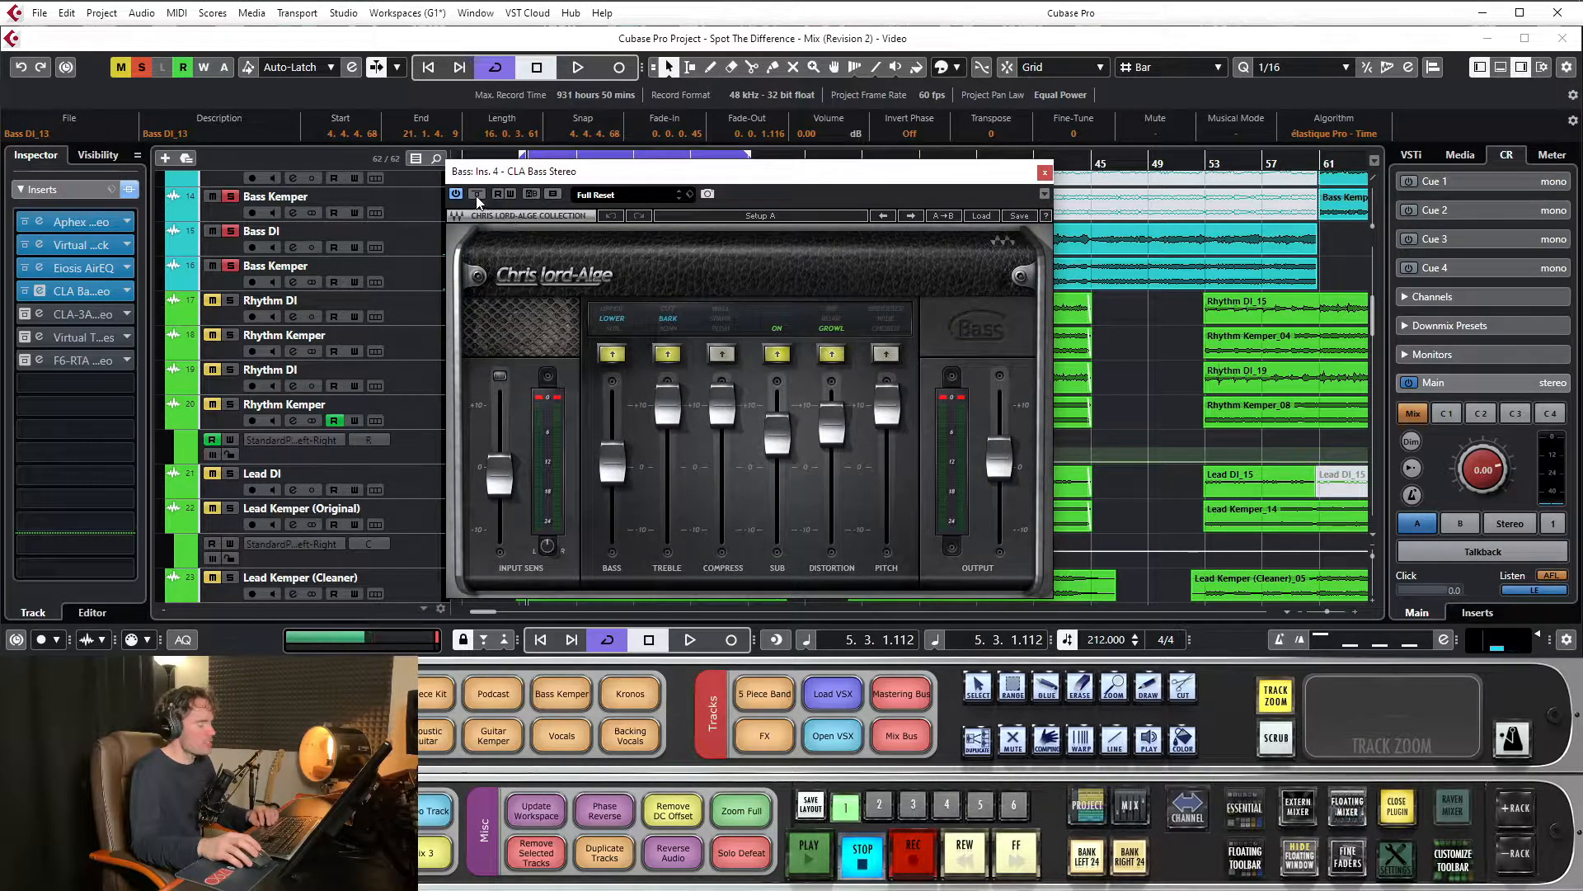
key(space)
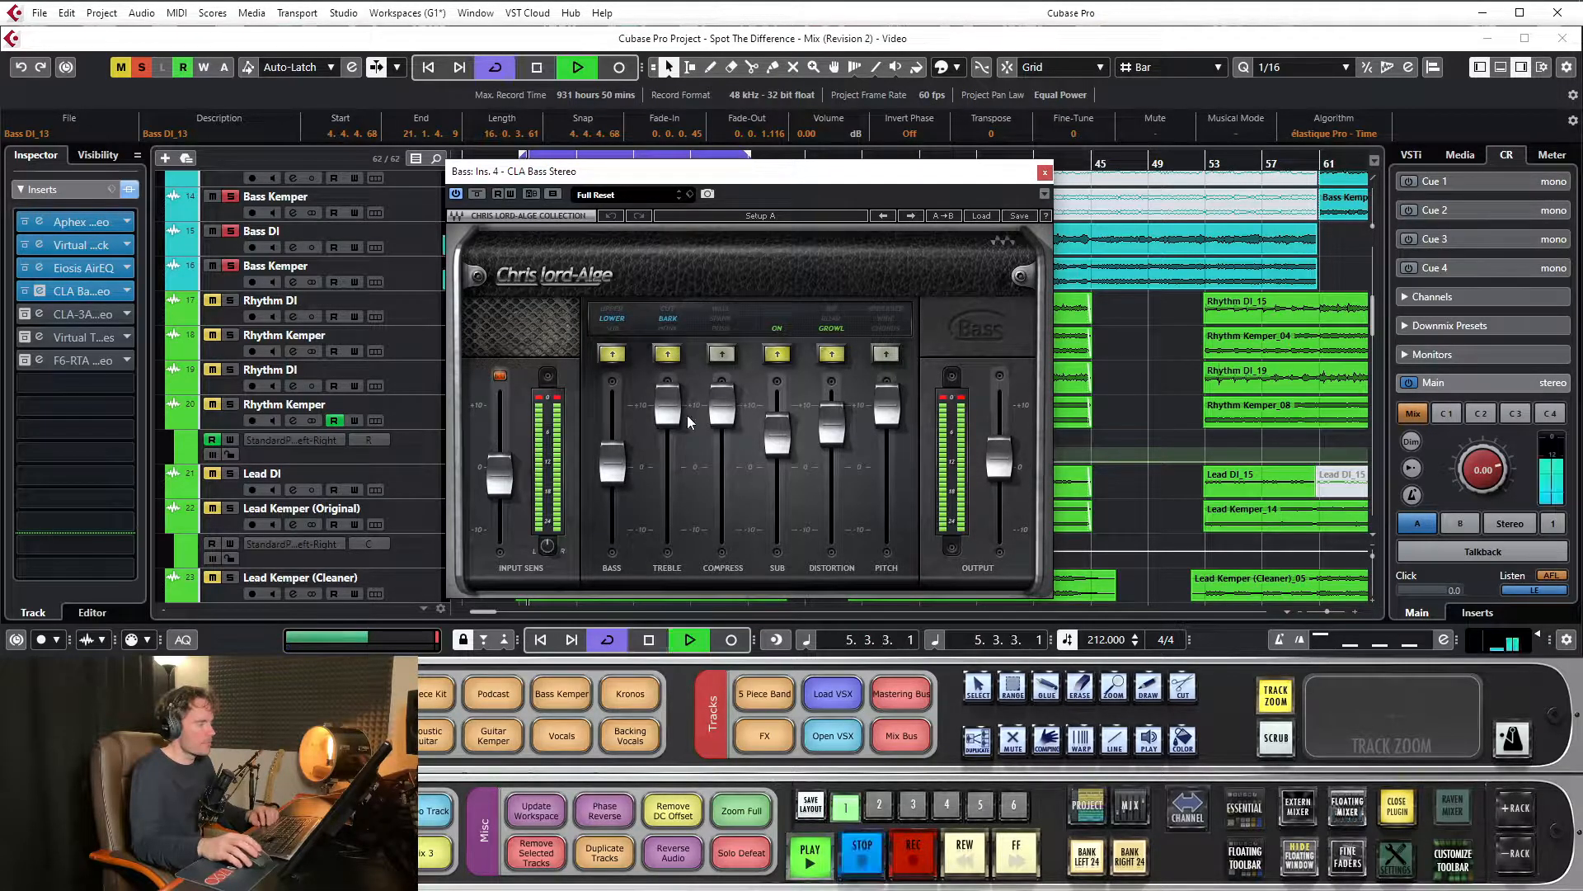
click(478, 194)
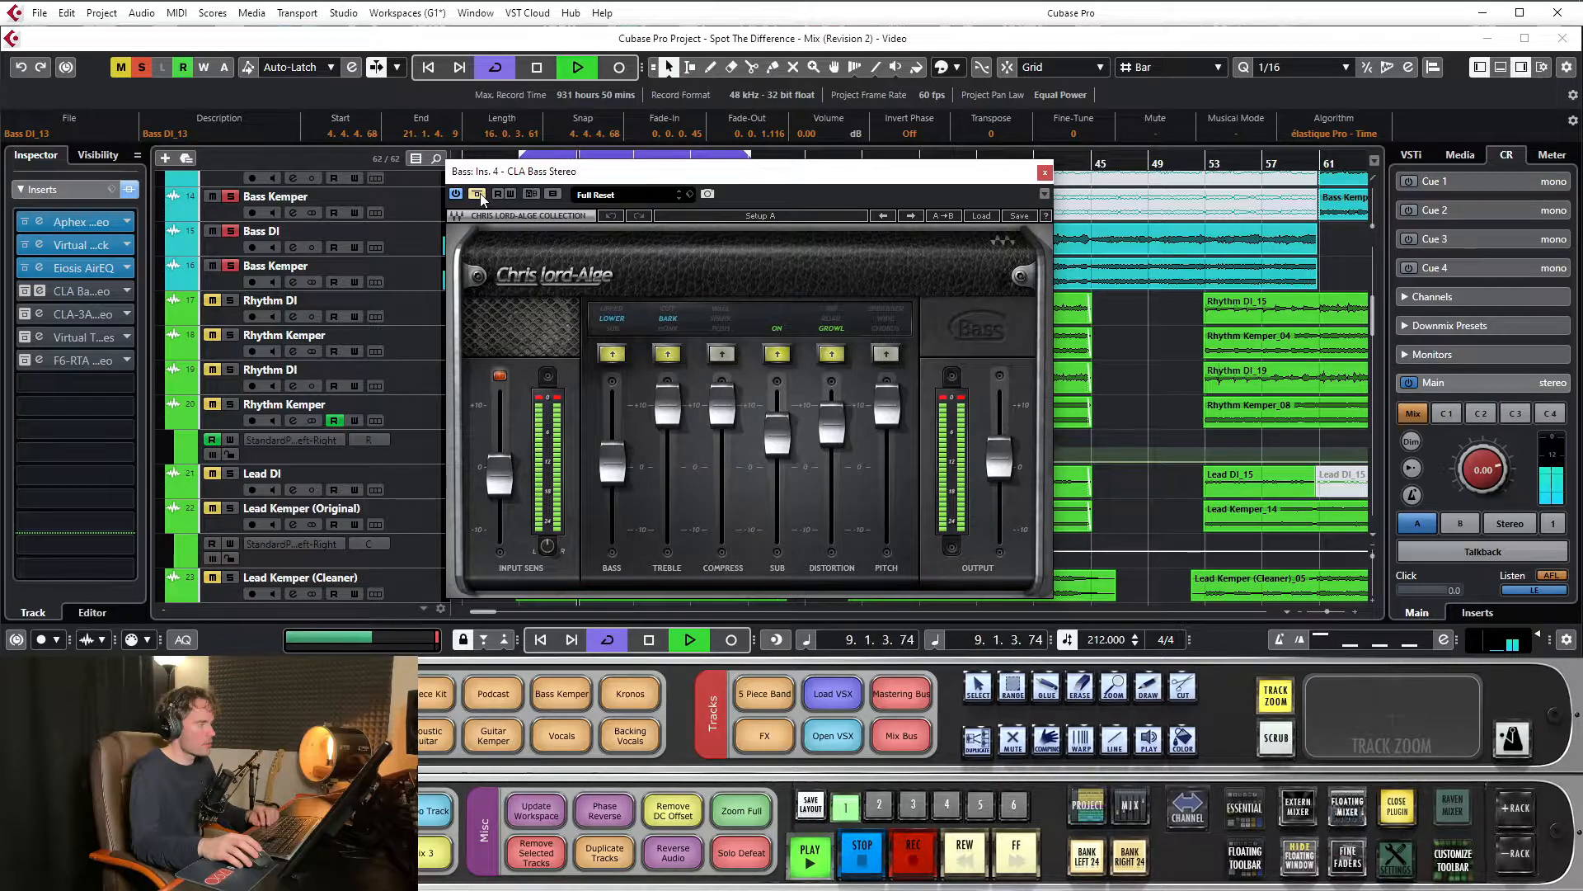
click(480, 195)
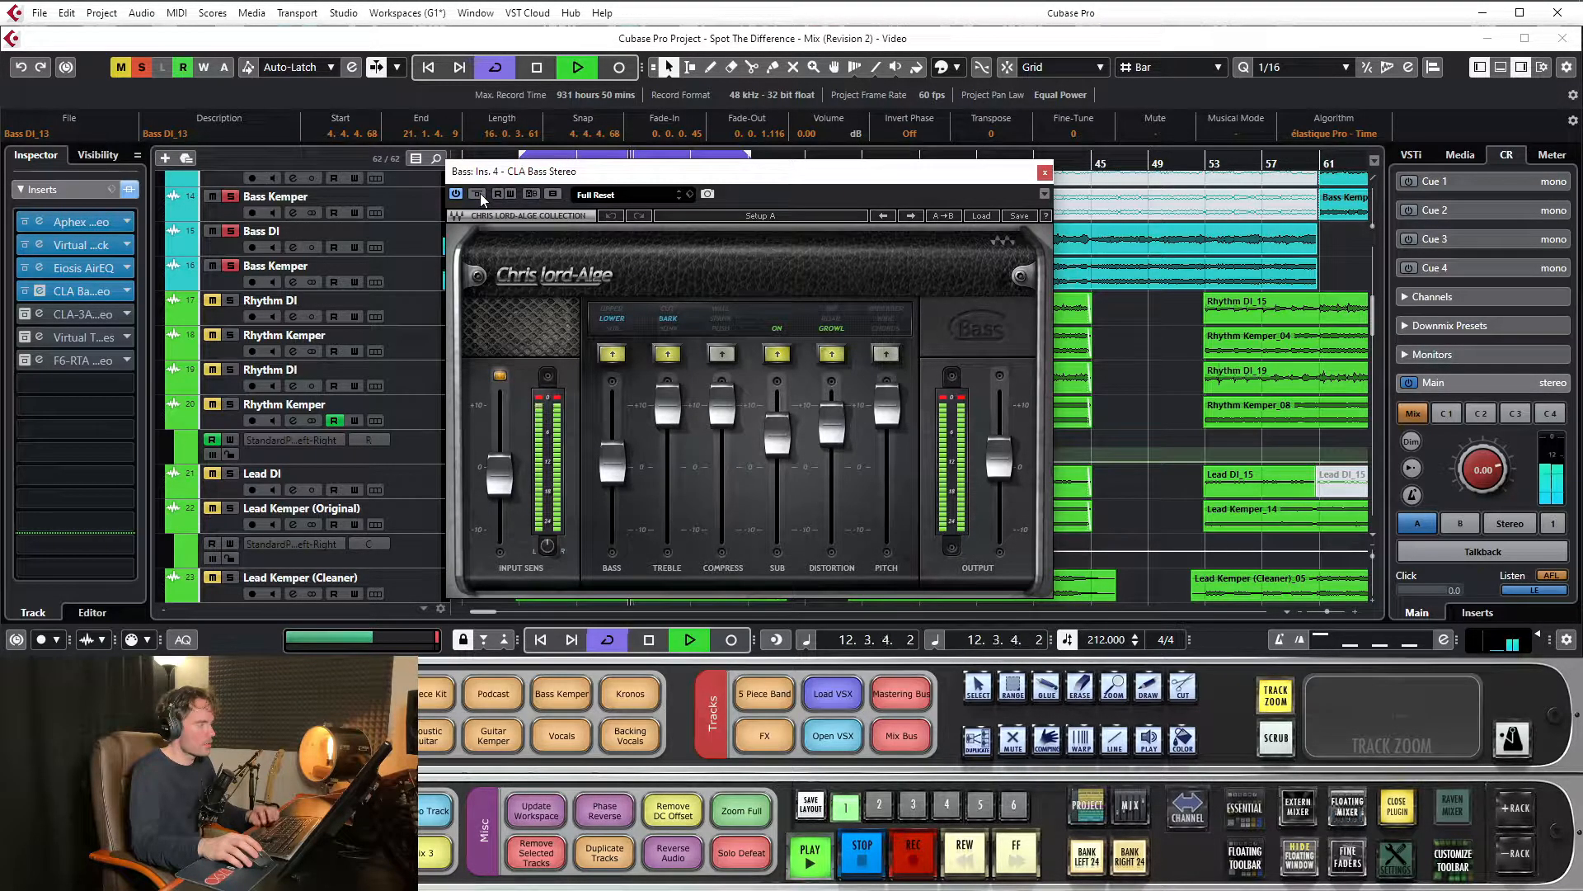
key(space)
Play the bass while switching the CLA Bass distortion from Growl to off and back to Growl, then stop playback
drag(696, 183, 744, 238)
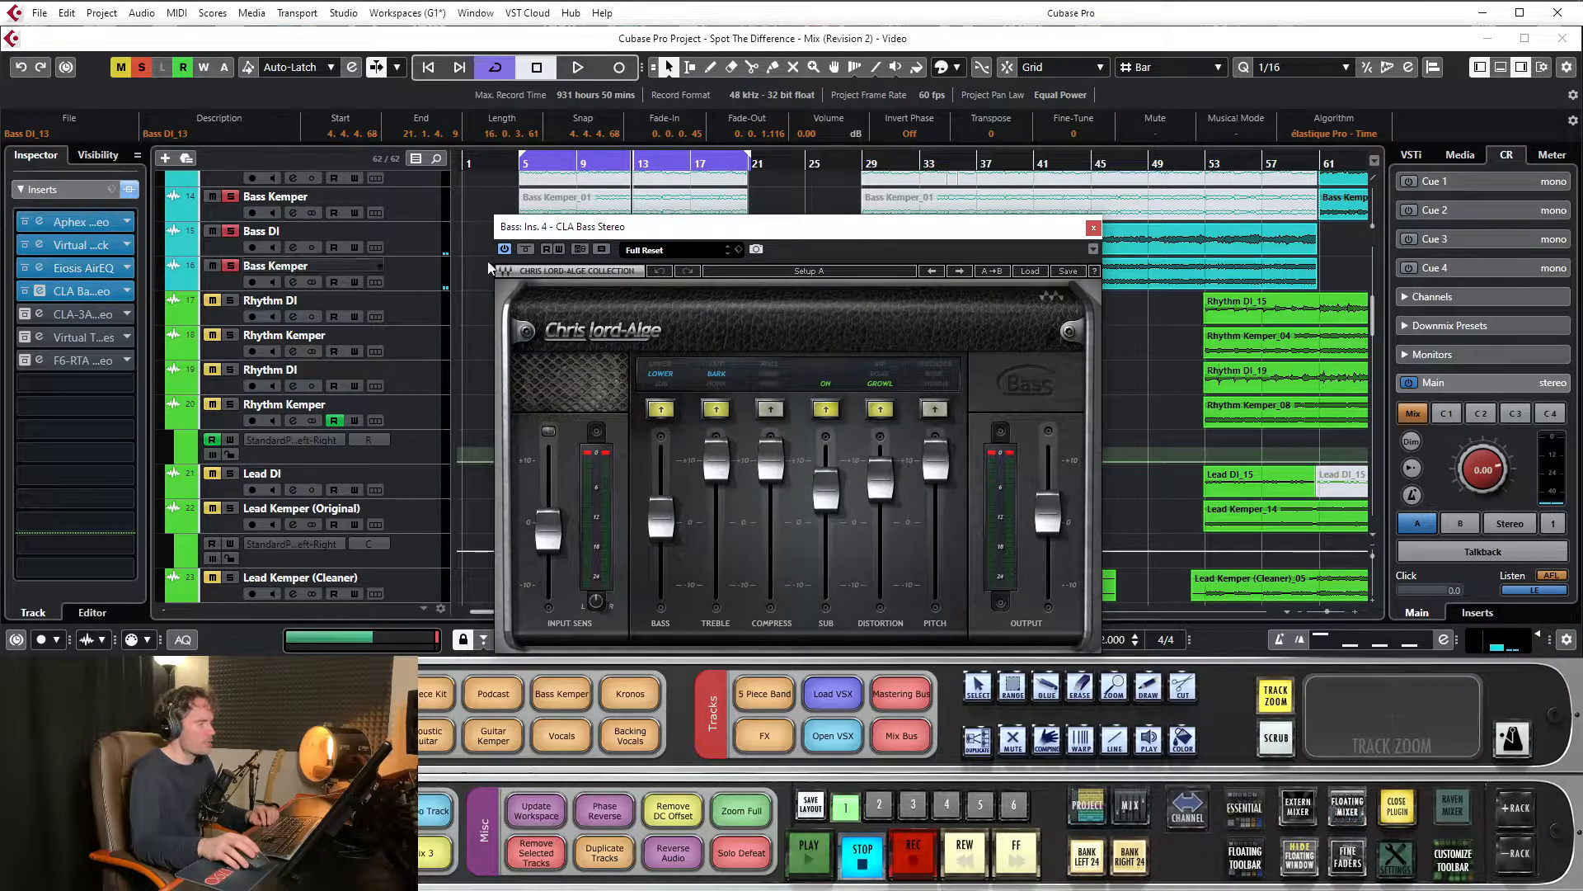
drag(710, 226, 701, 188)
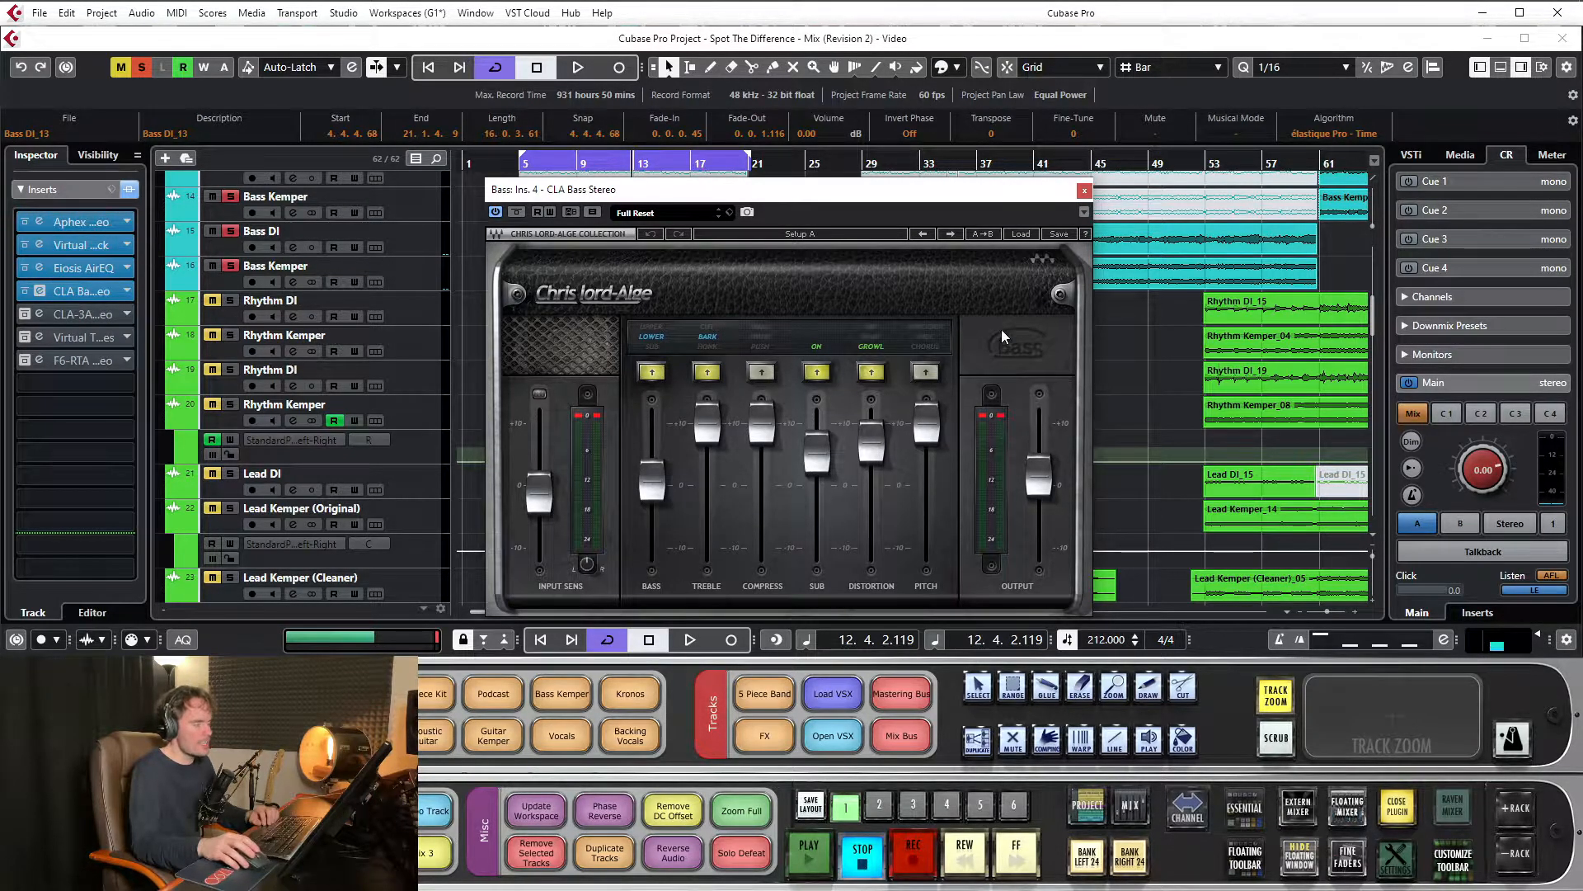
drag(879, 198, 876, 180)
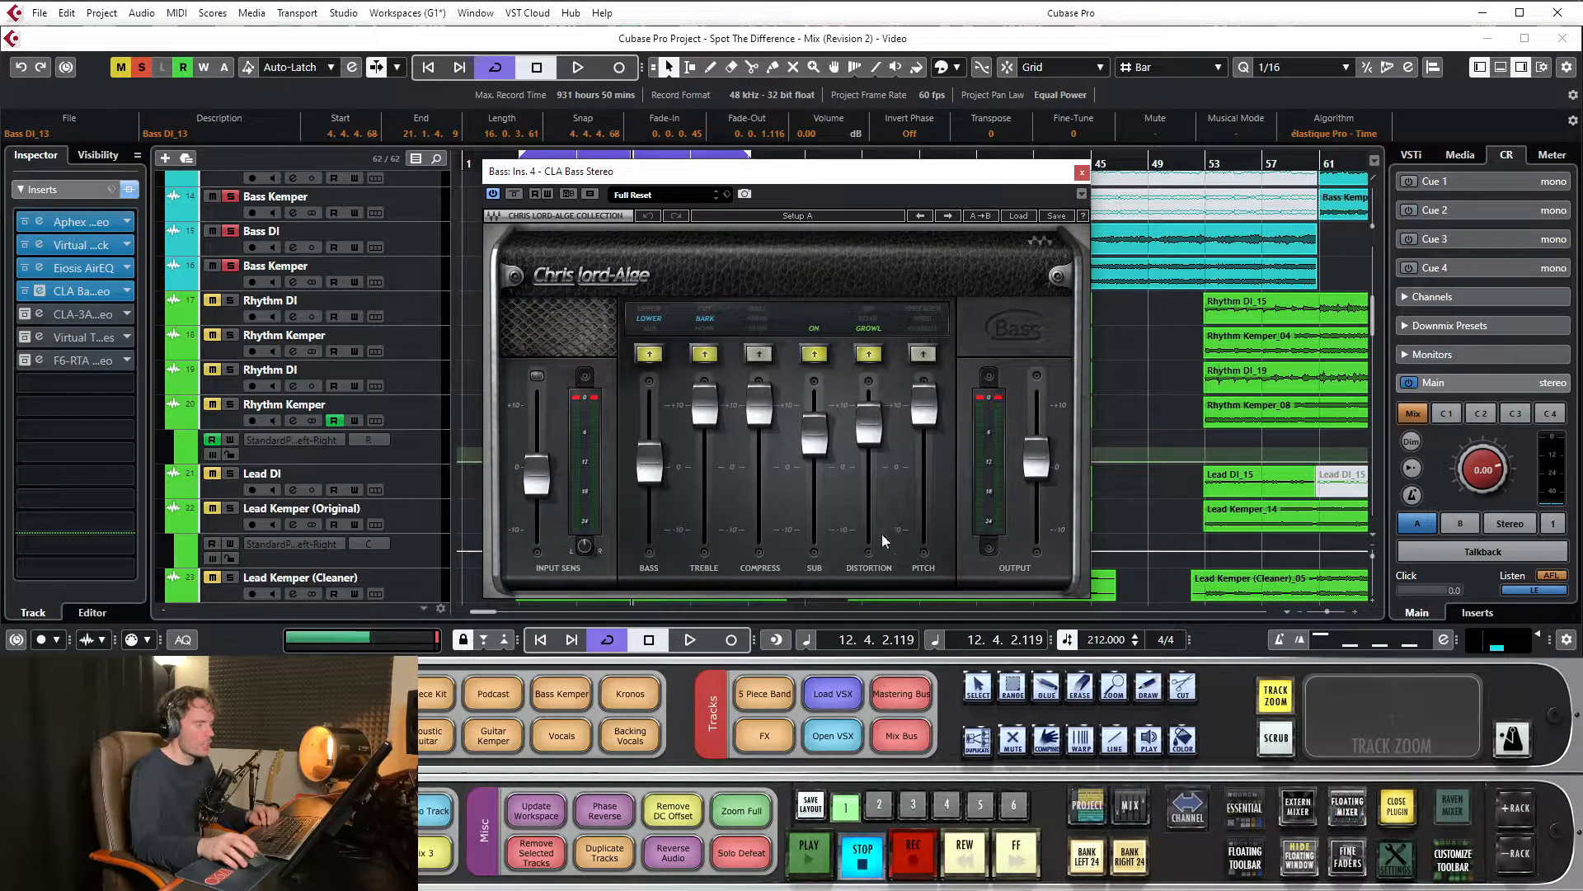
key(space)
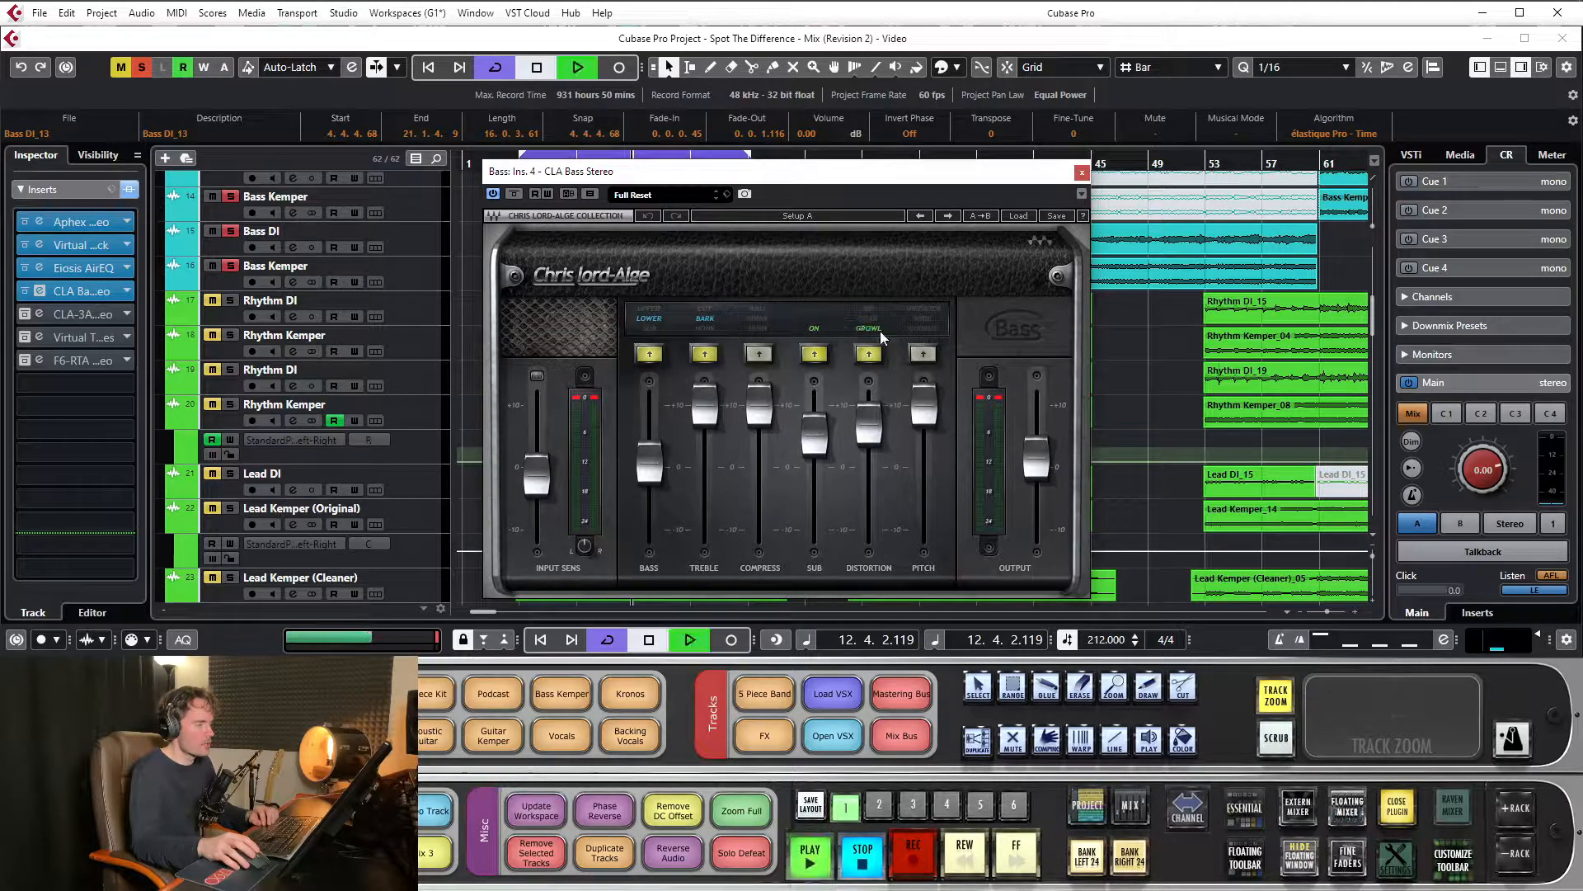
click(869, 328)
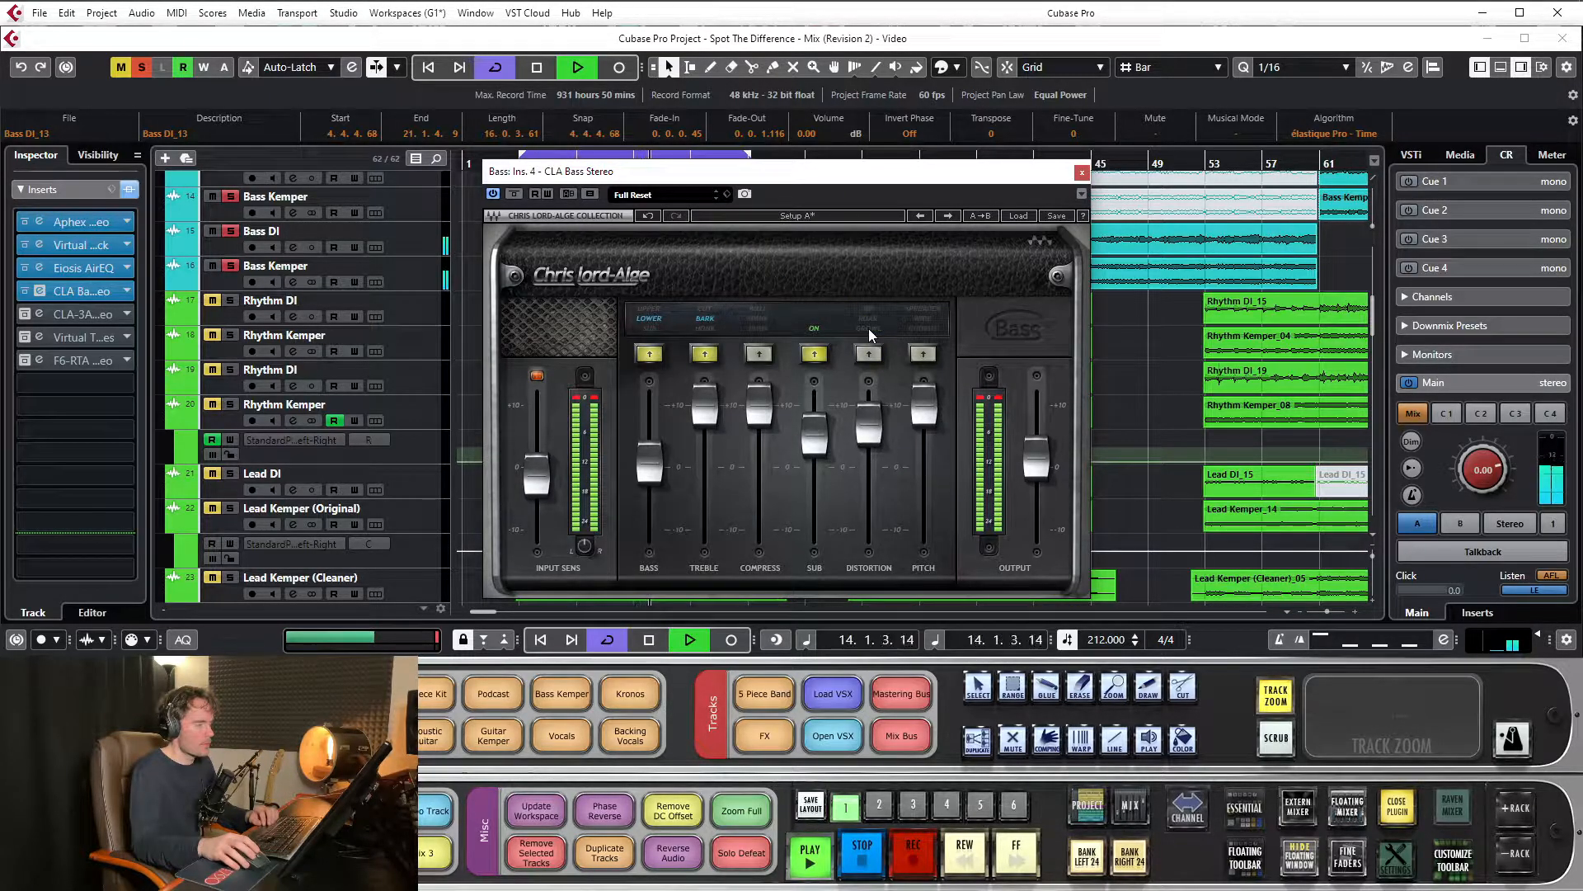
click(868, 328)
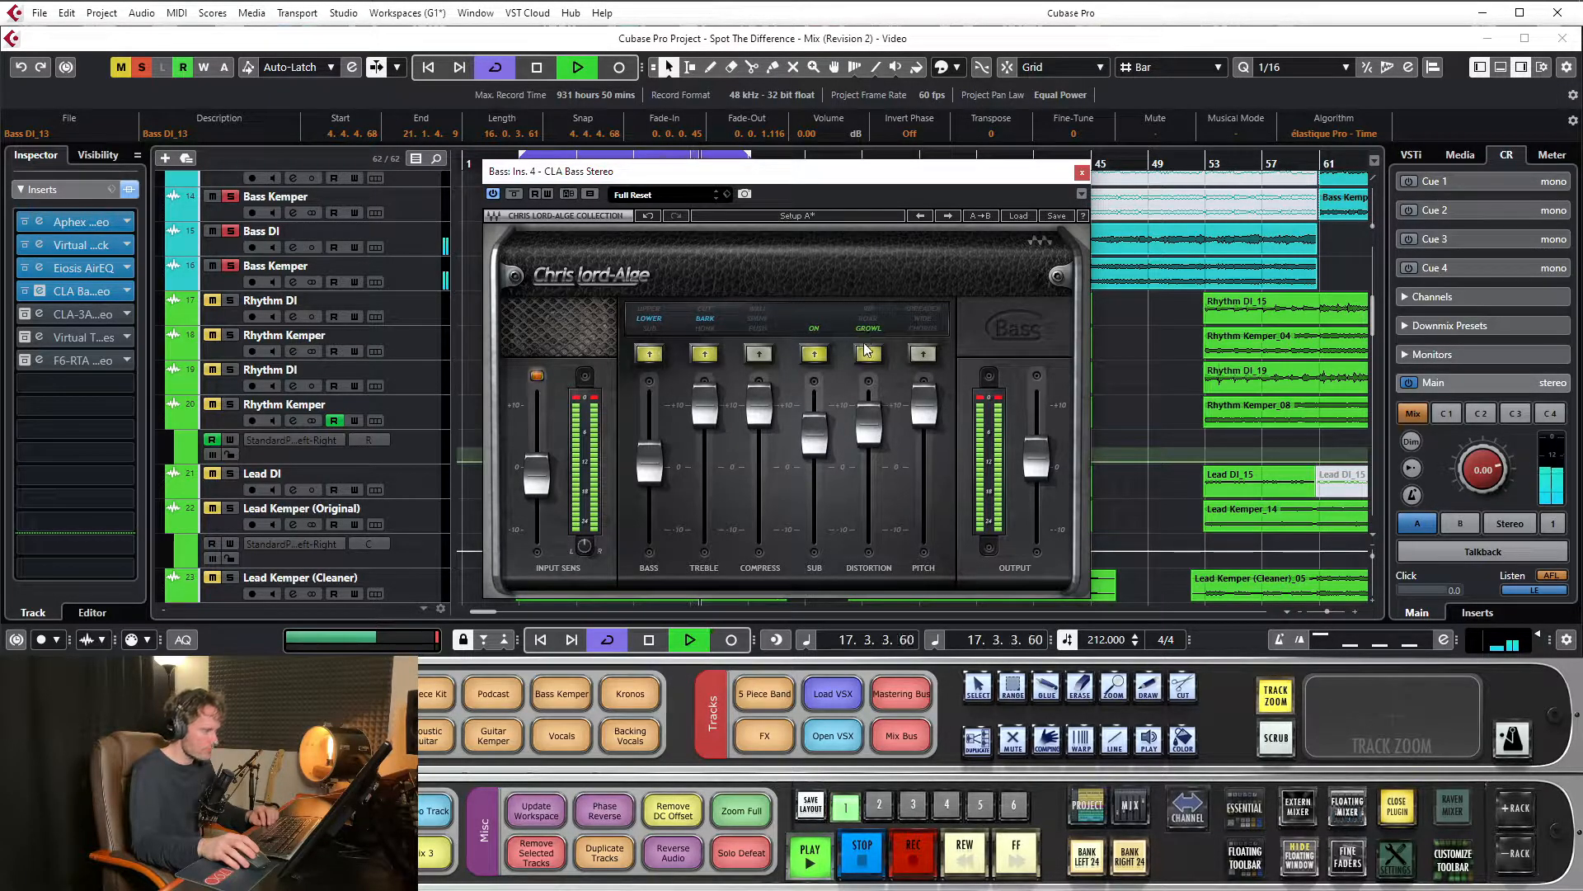
key(space)
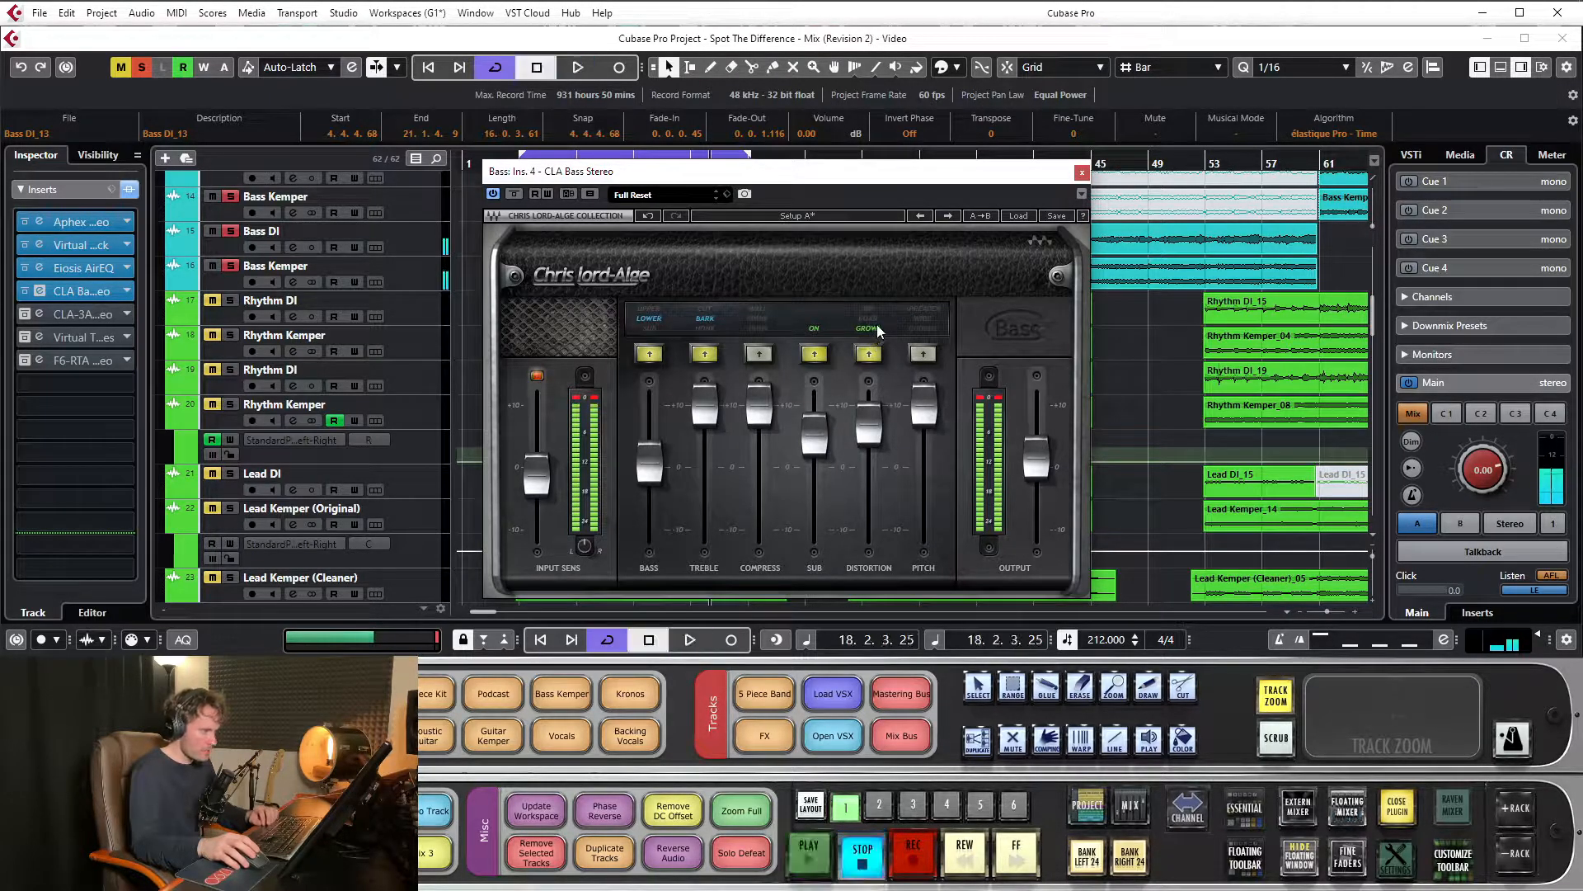
Open the Bass channel's Virtual Mix Rack insert and arrange its window beside the CLA Bass Stereo window
click(79, 250)
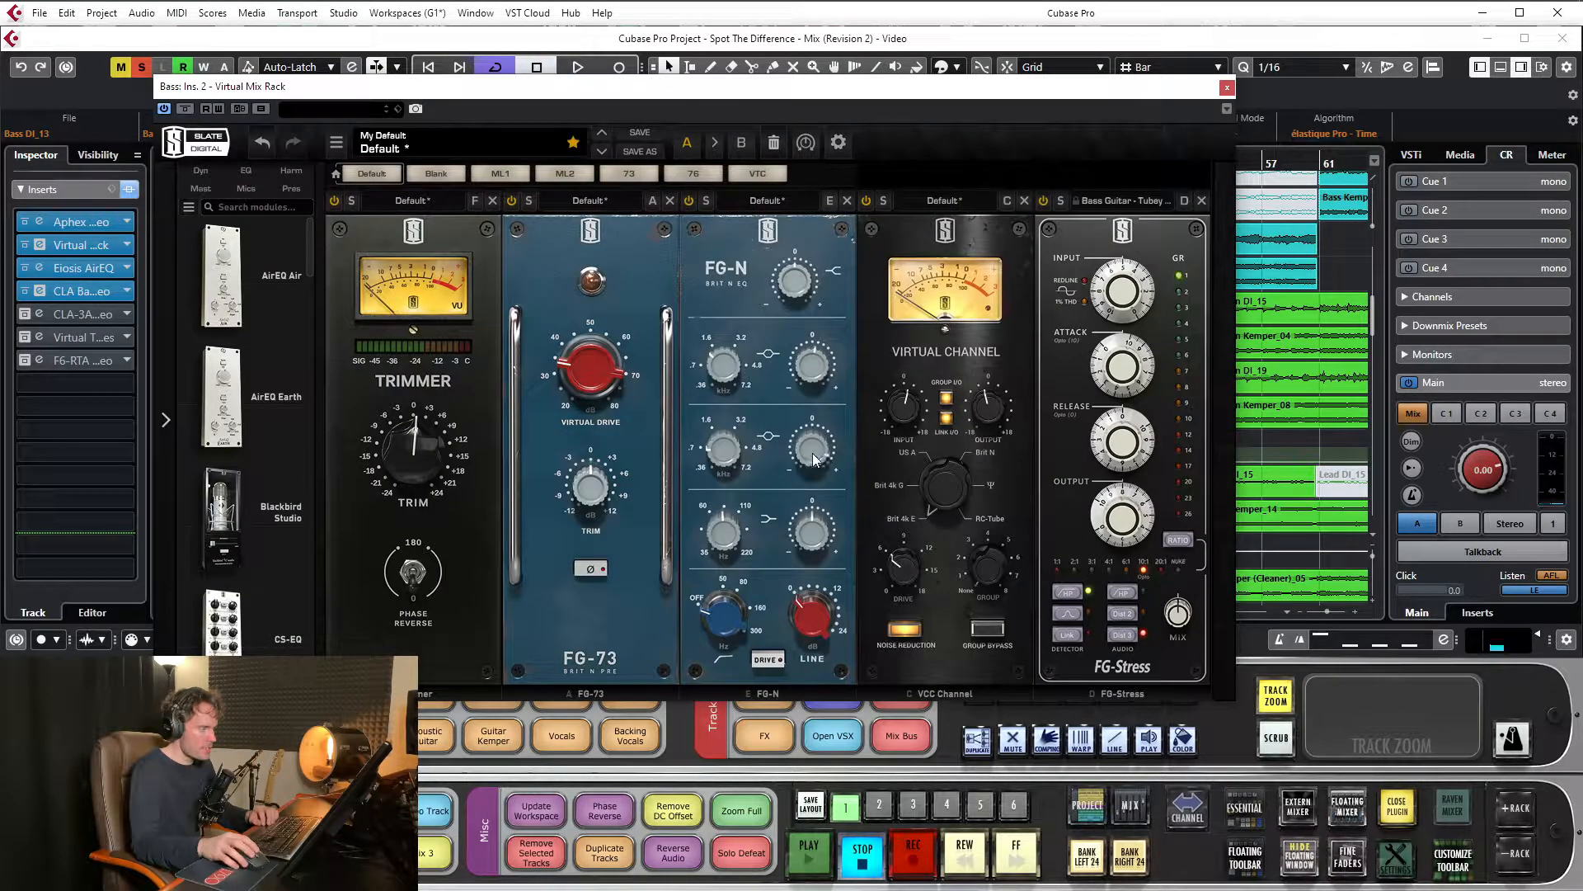
mouse_move(814, 462)
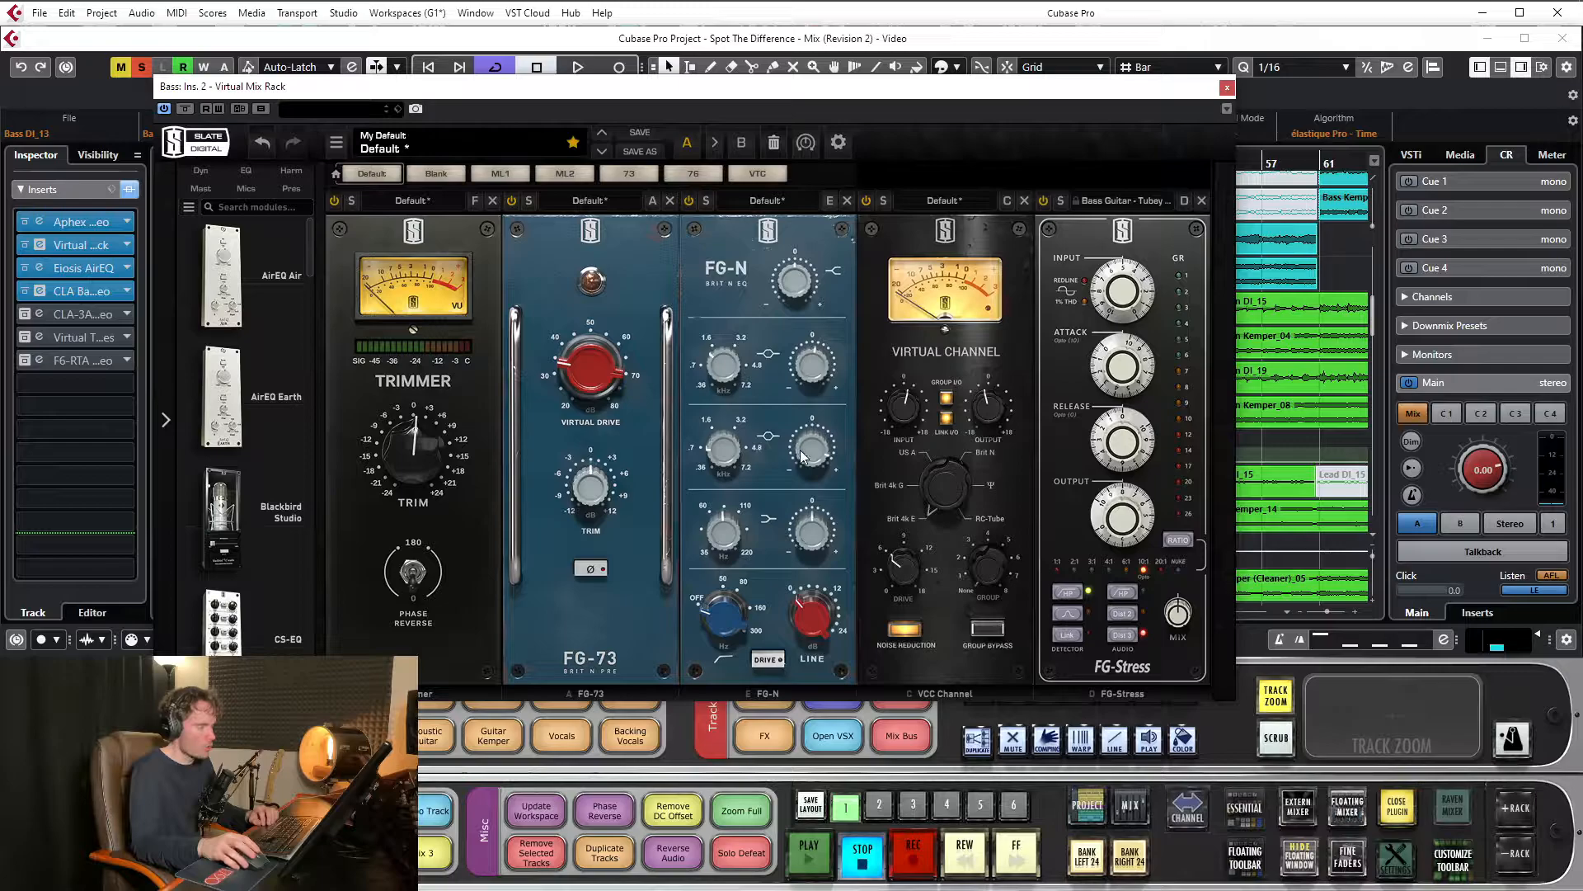
drag(984, 89, 786, 465)
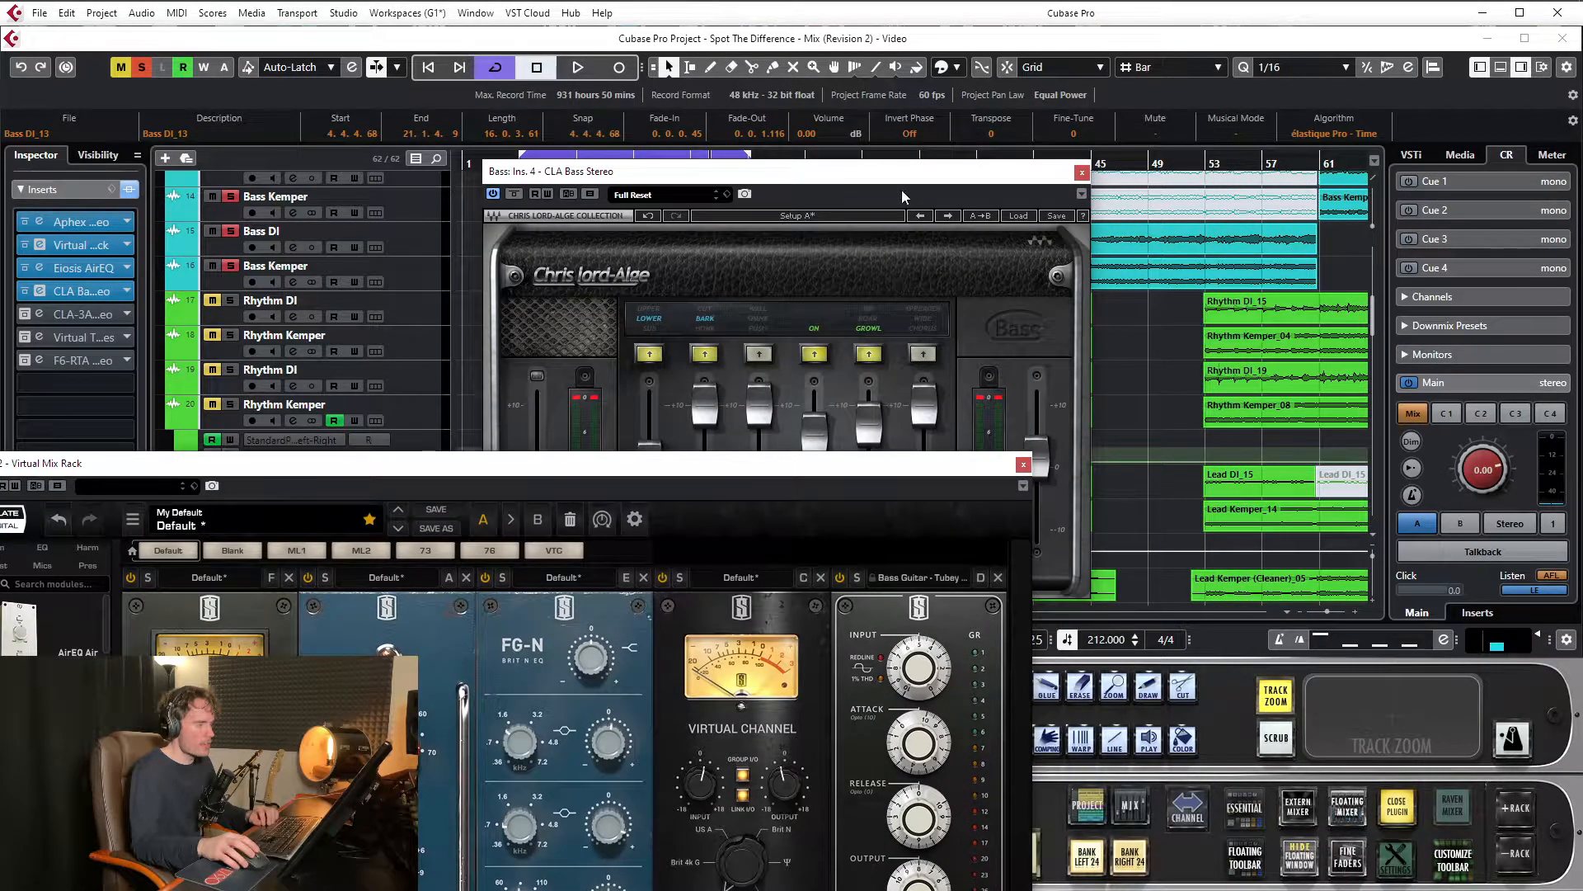
drag(893, 173, 939, 157)
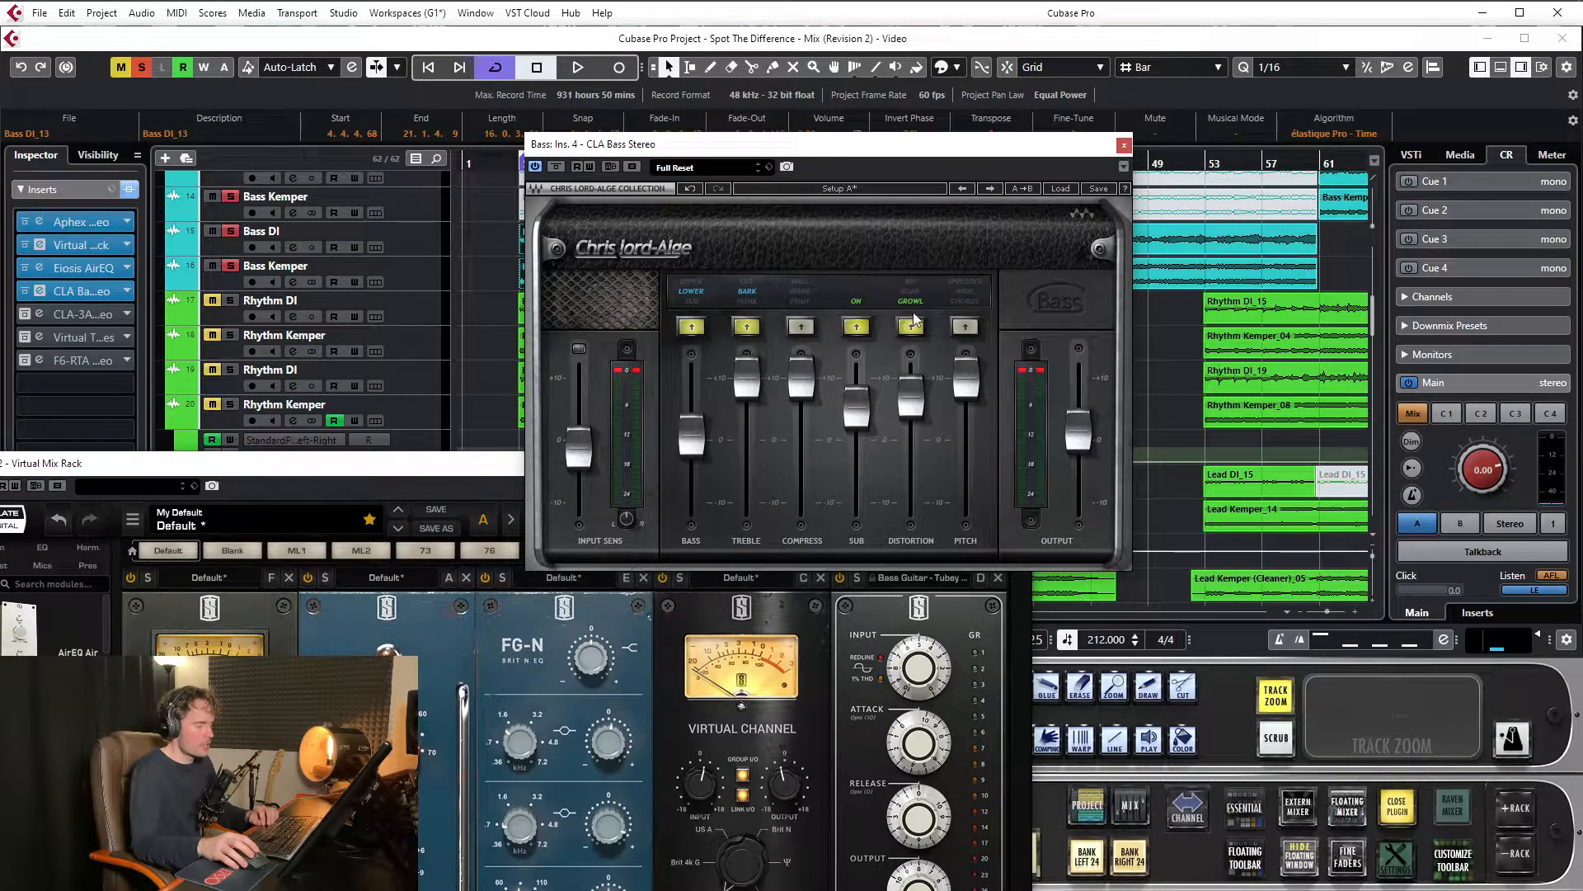
drag(843, 156, 831, 224)
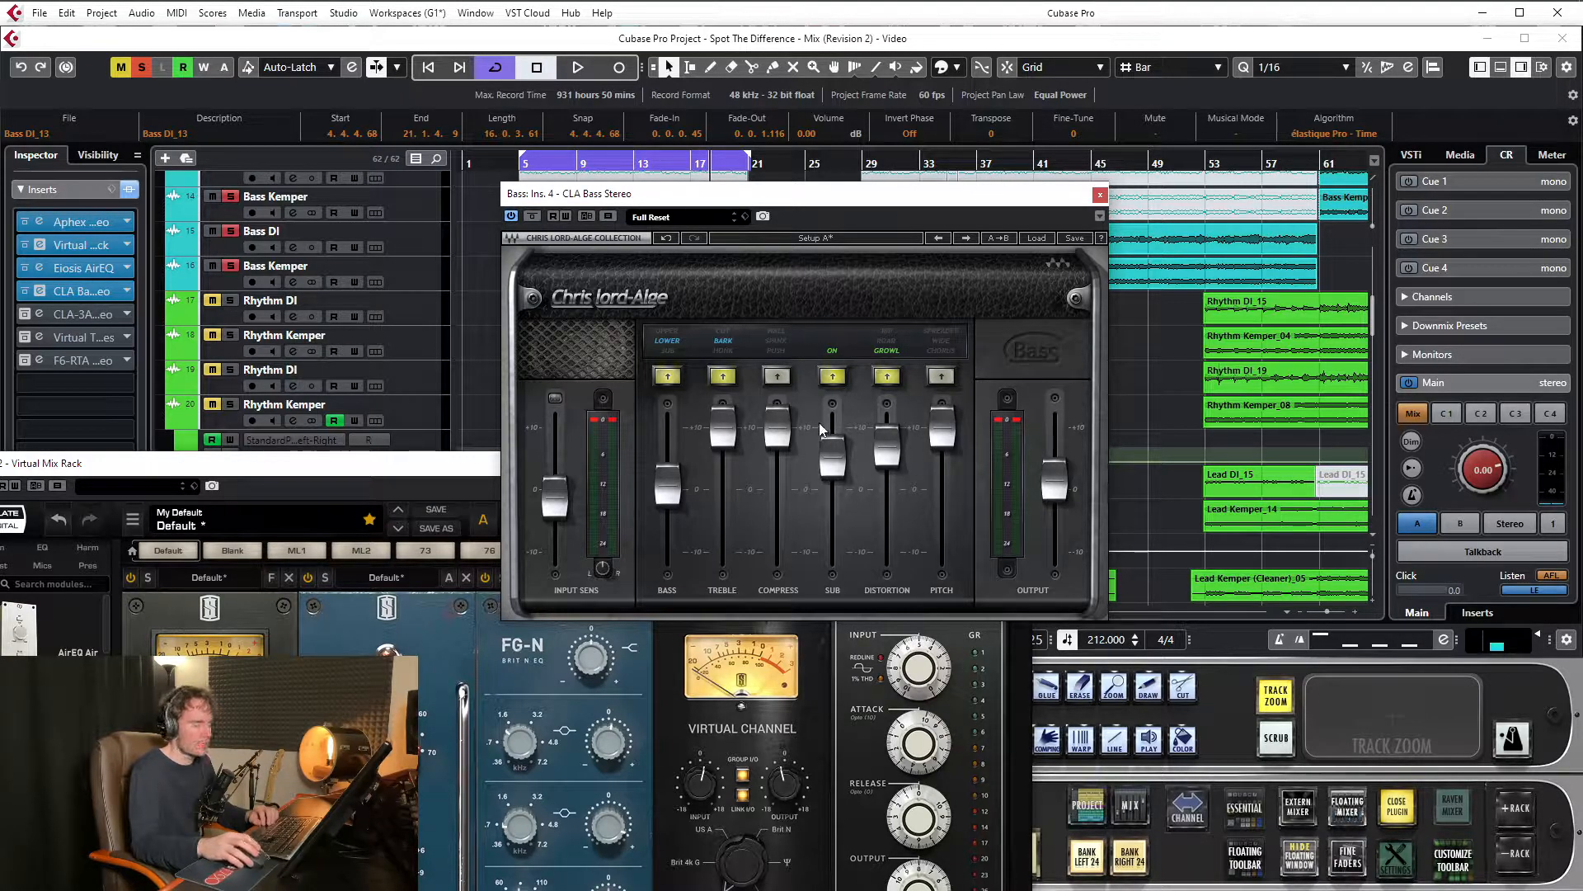
drag(938, 197, 941, 191)
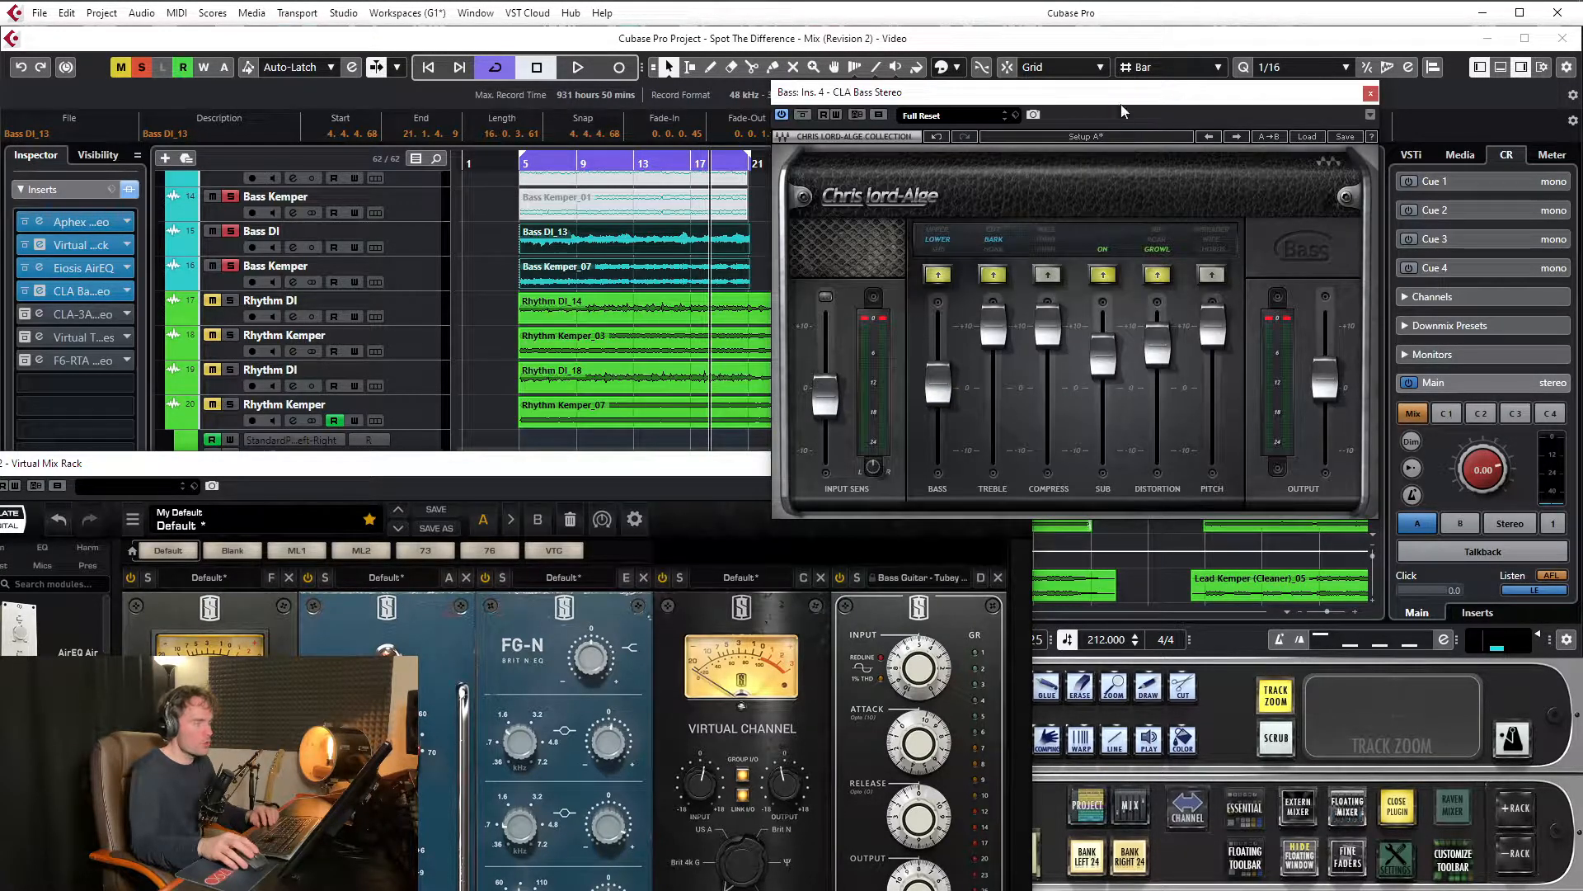
drag(716, 473, 575, 80)
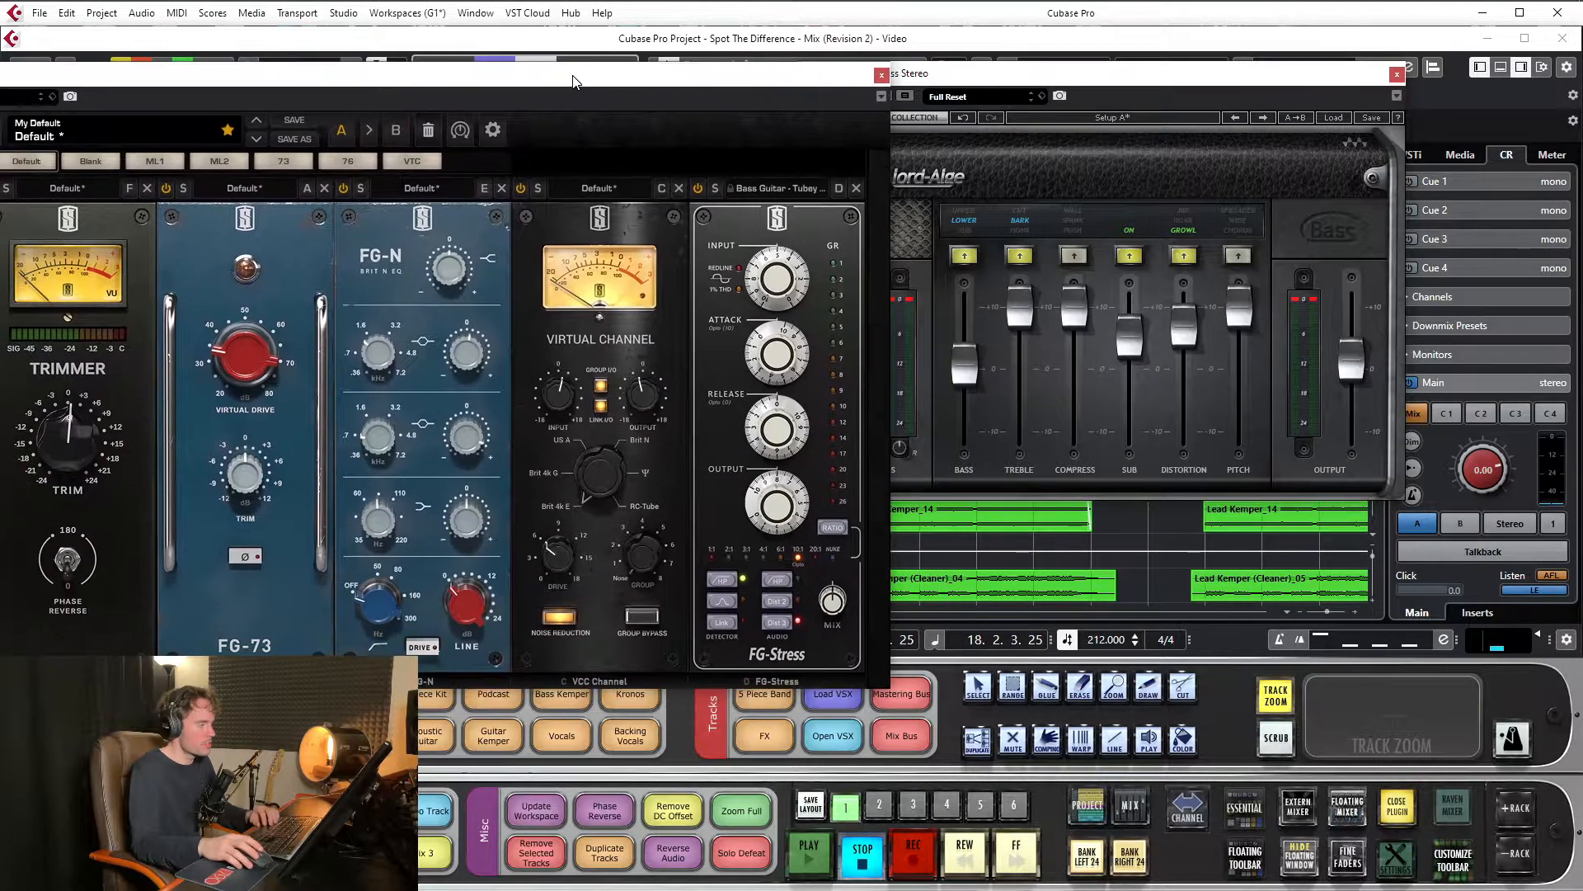
Loop the bass while sweeping the FG-N's lower midrange gain up to +12.6 dB and down to about -0.43 dB, then stop playback
key(space)
mouse_move(474, 460)
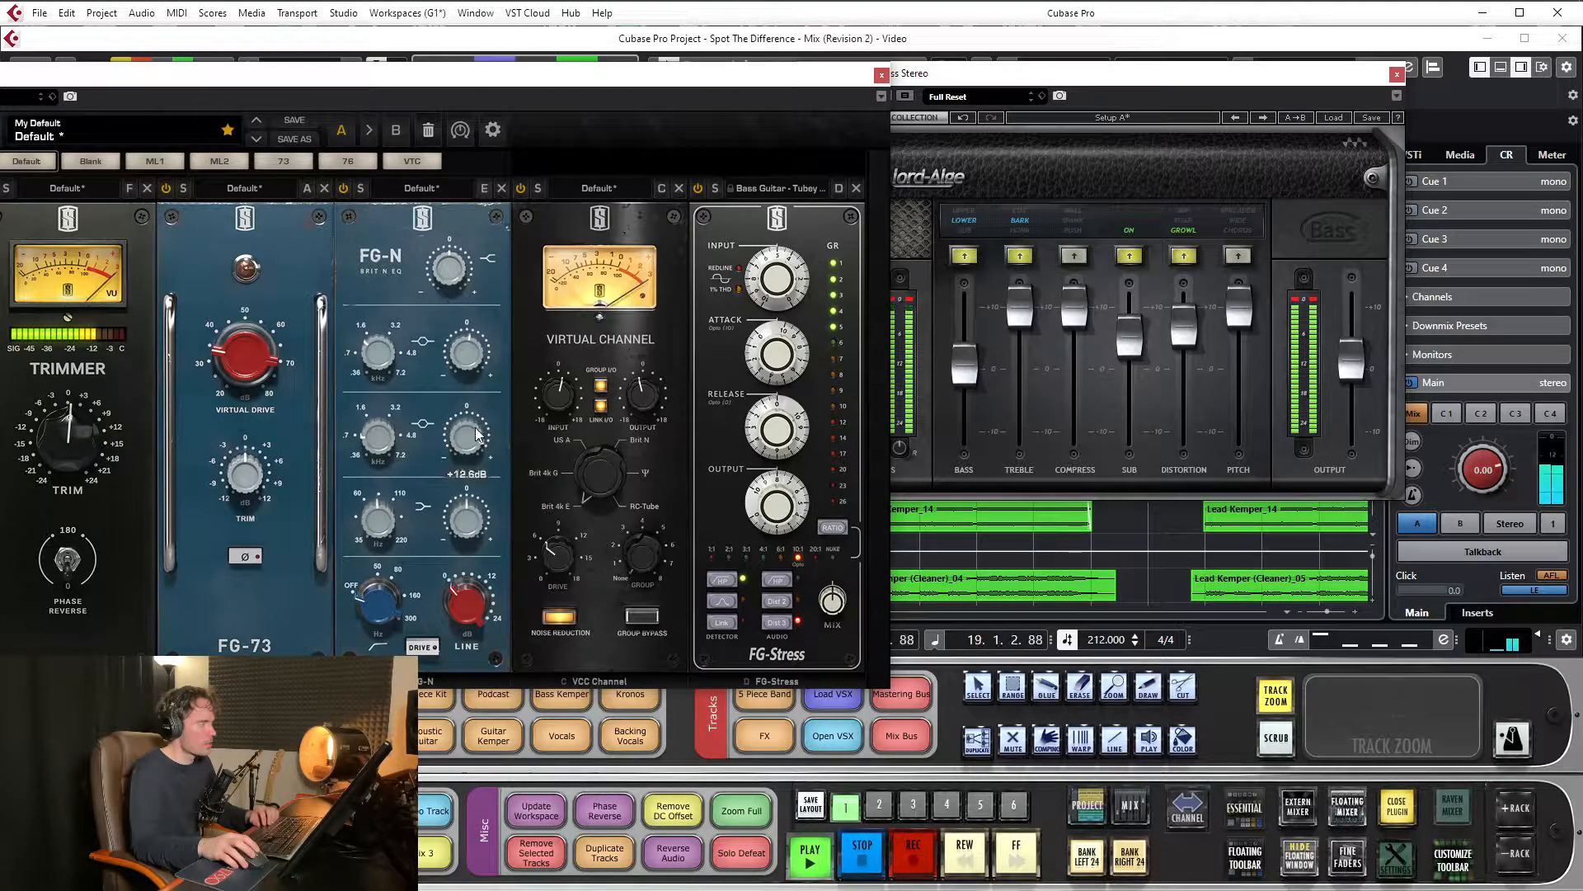
drag(474, 460, 473, 493)
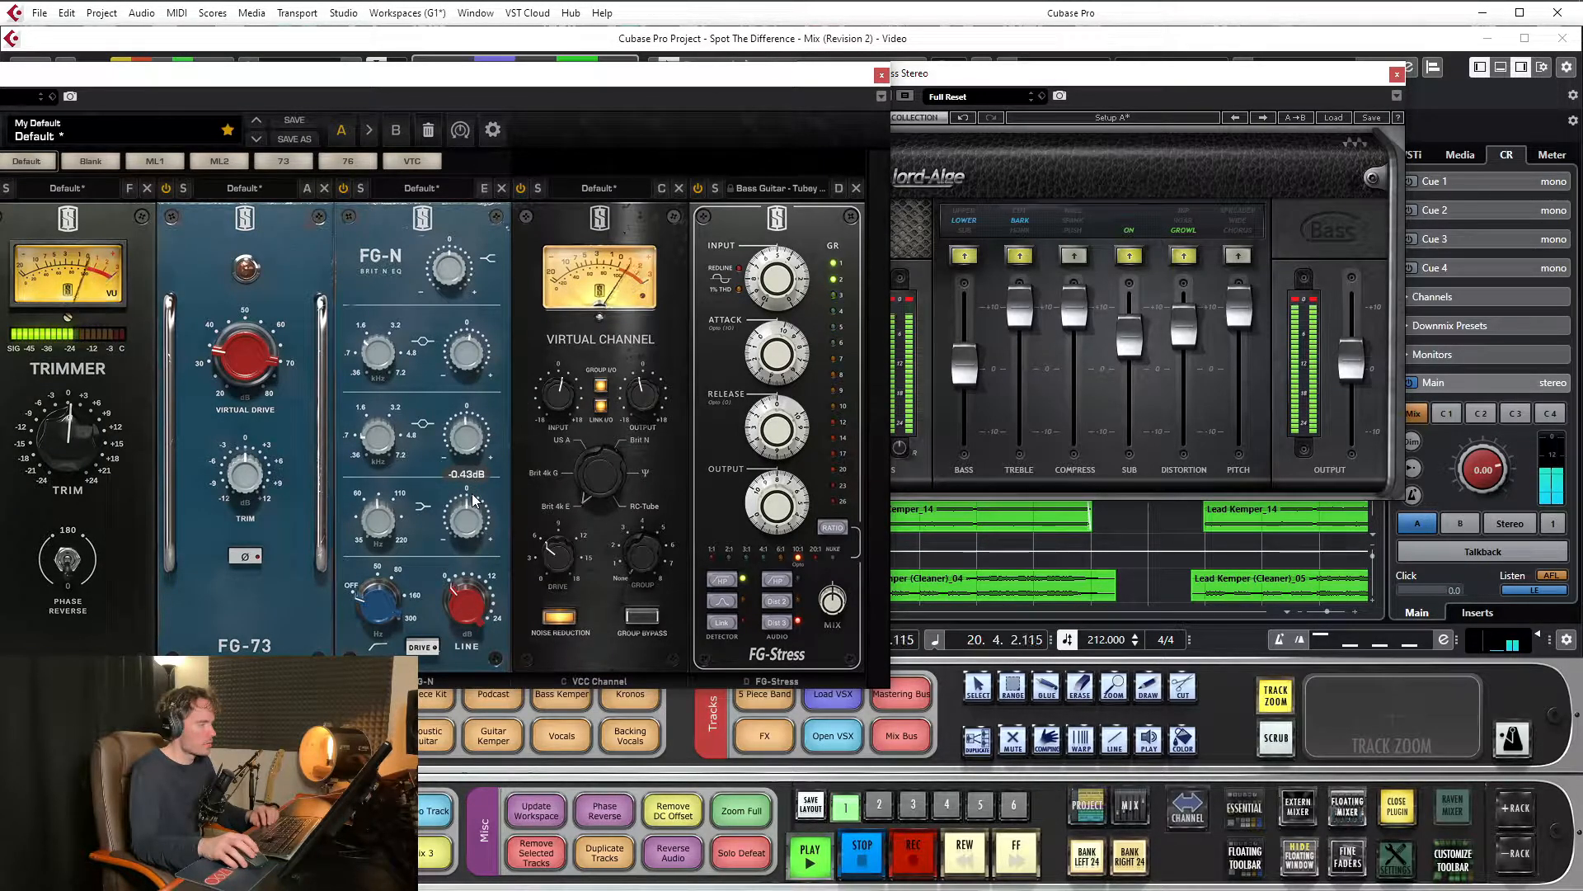
drag(510, 73, 610, 67)
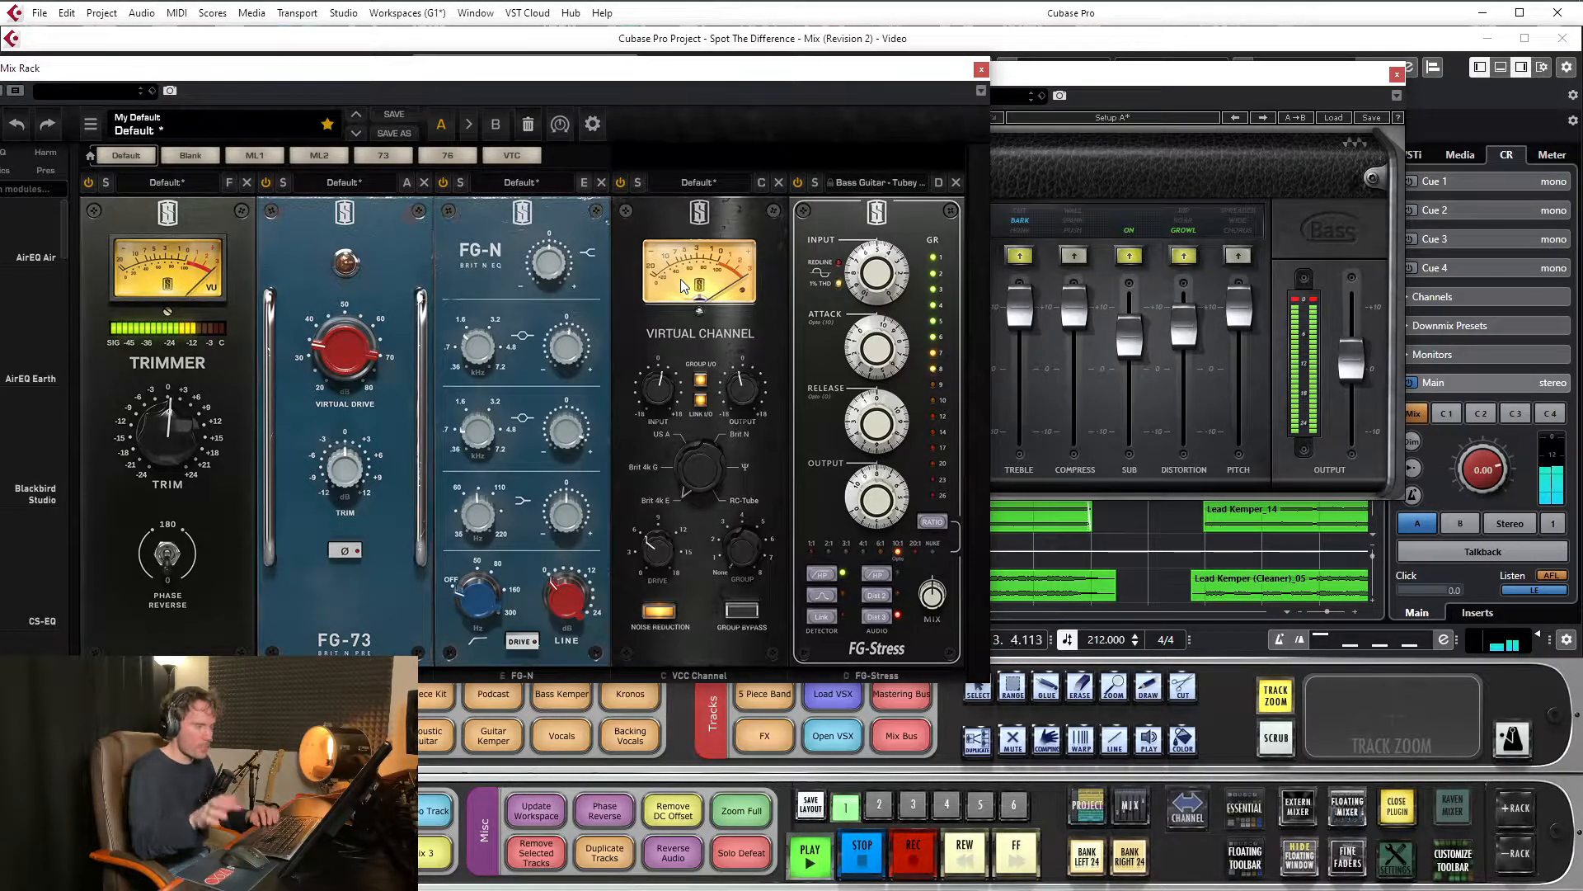
key(space)
With the CLA Bass Stereo bypassed, loop the bass and reset the FG-N's lower midrange gain, then stop and close the Virtual Mix Rack
drag(1131, 79, 1236, 72)
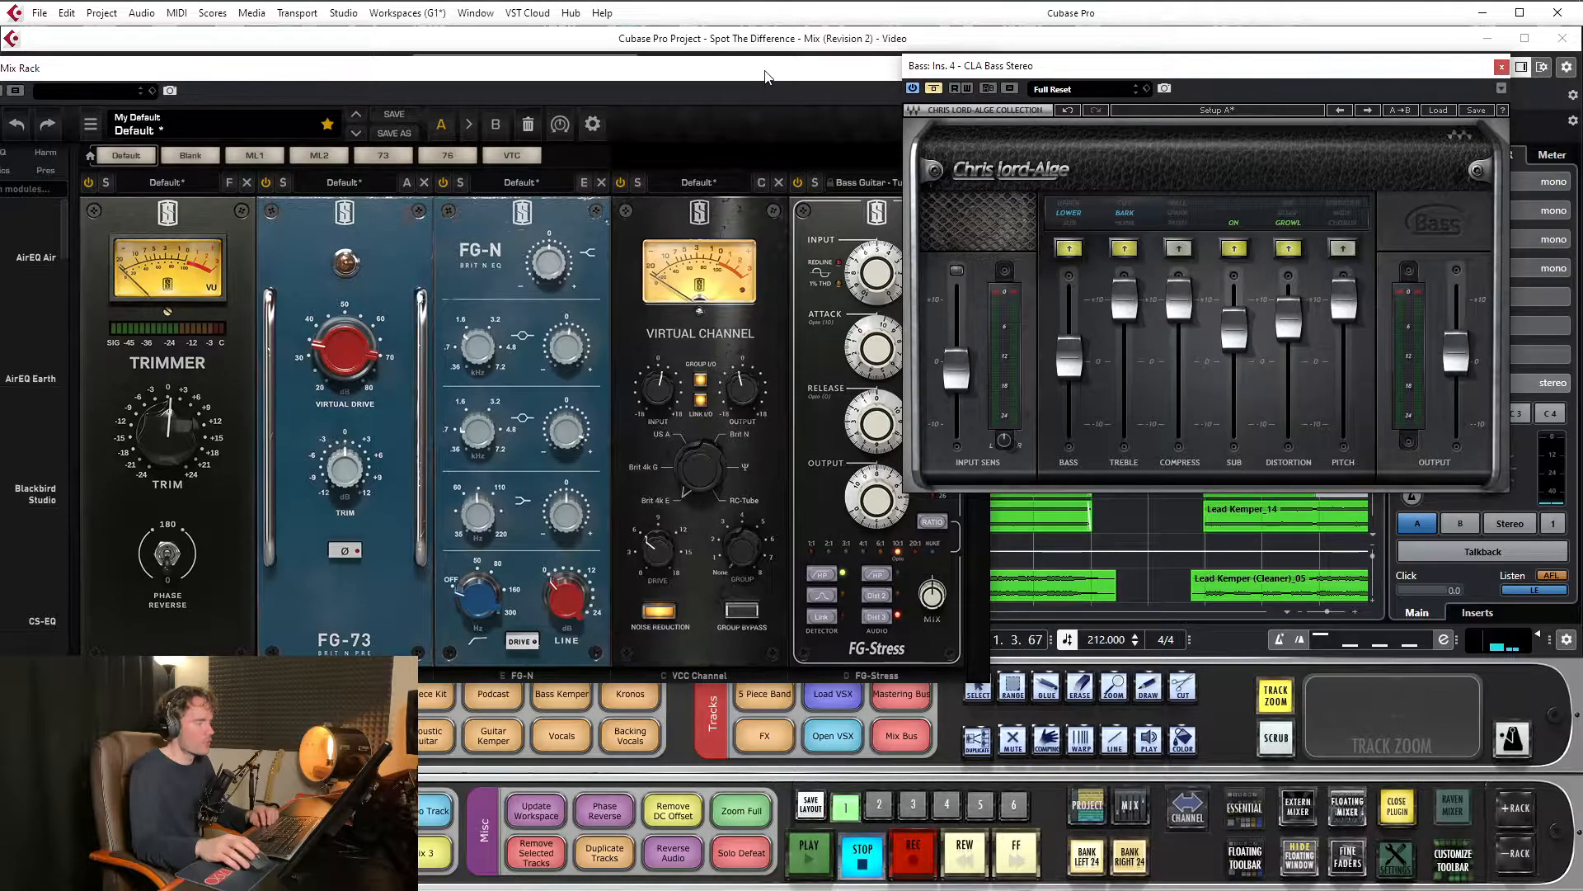
drag(765, 77, 859, 73)
drag(739, 67, 907, 65)
key(space)
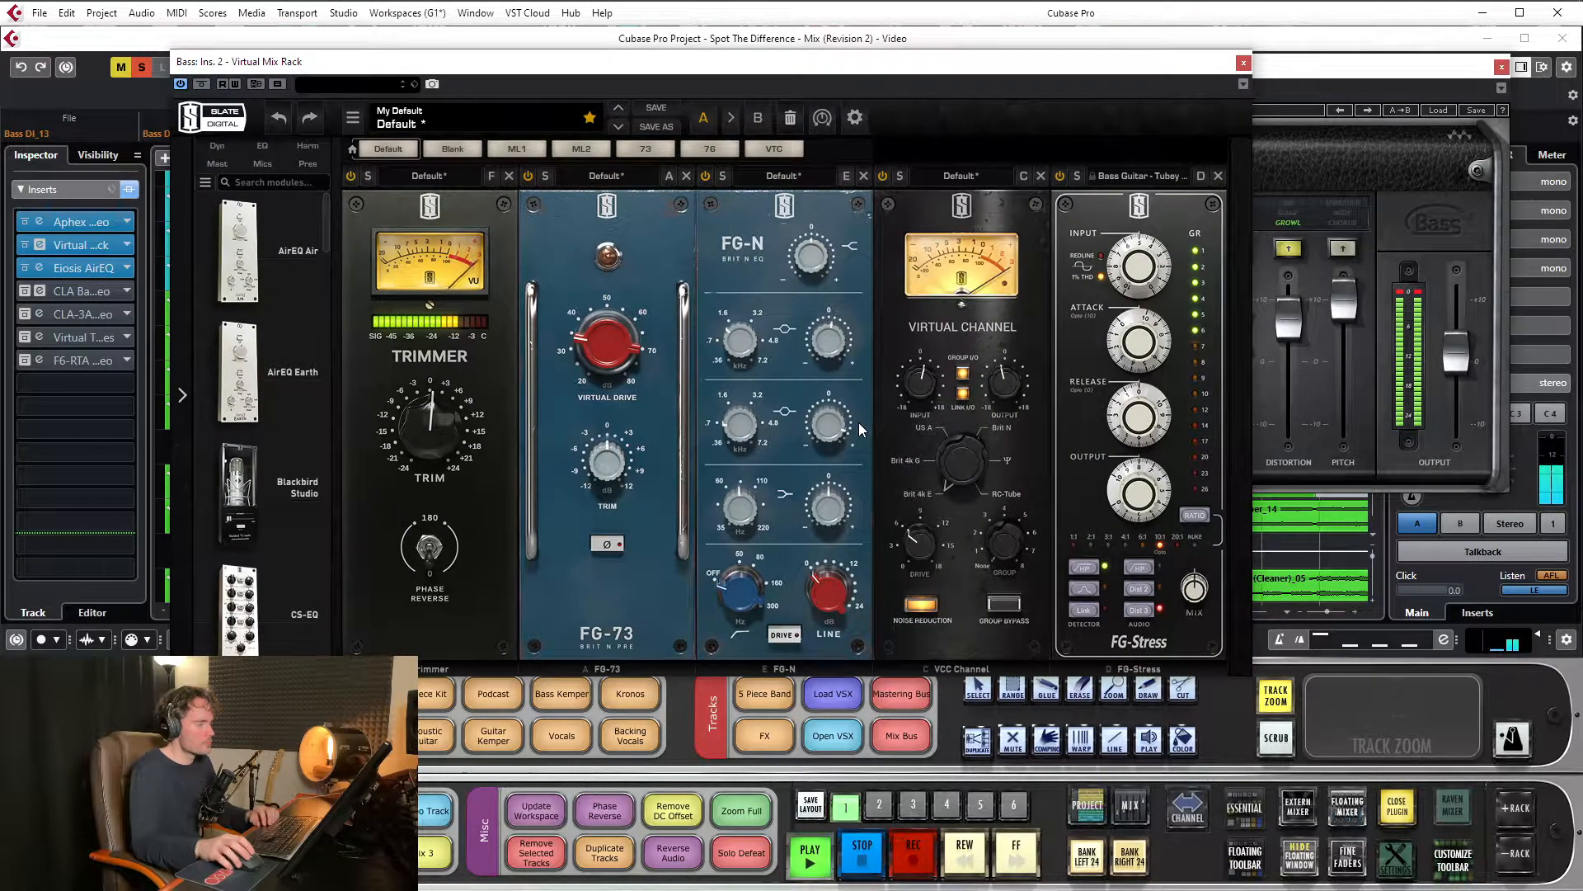
double_click(837, 429)
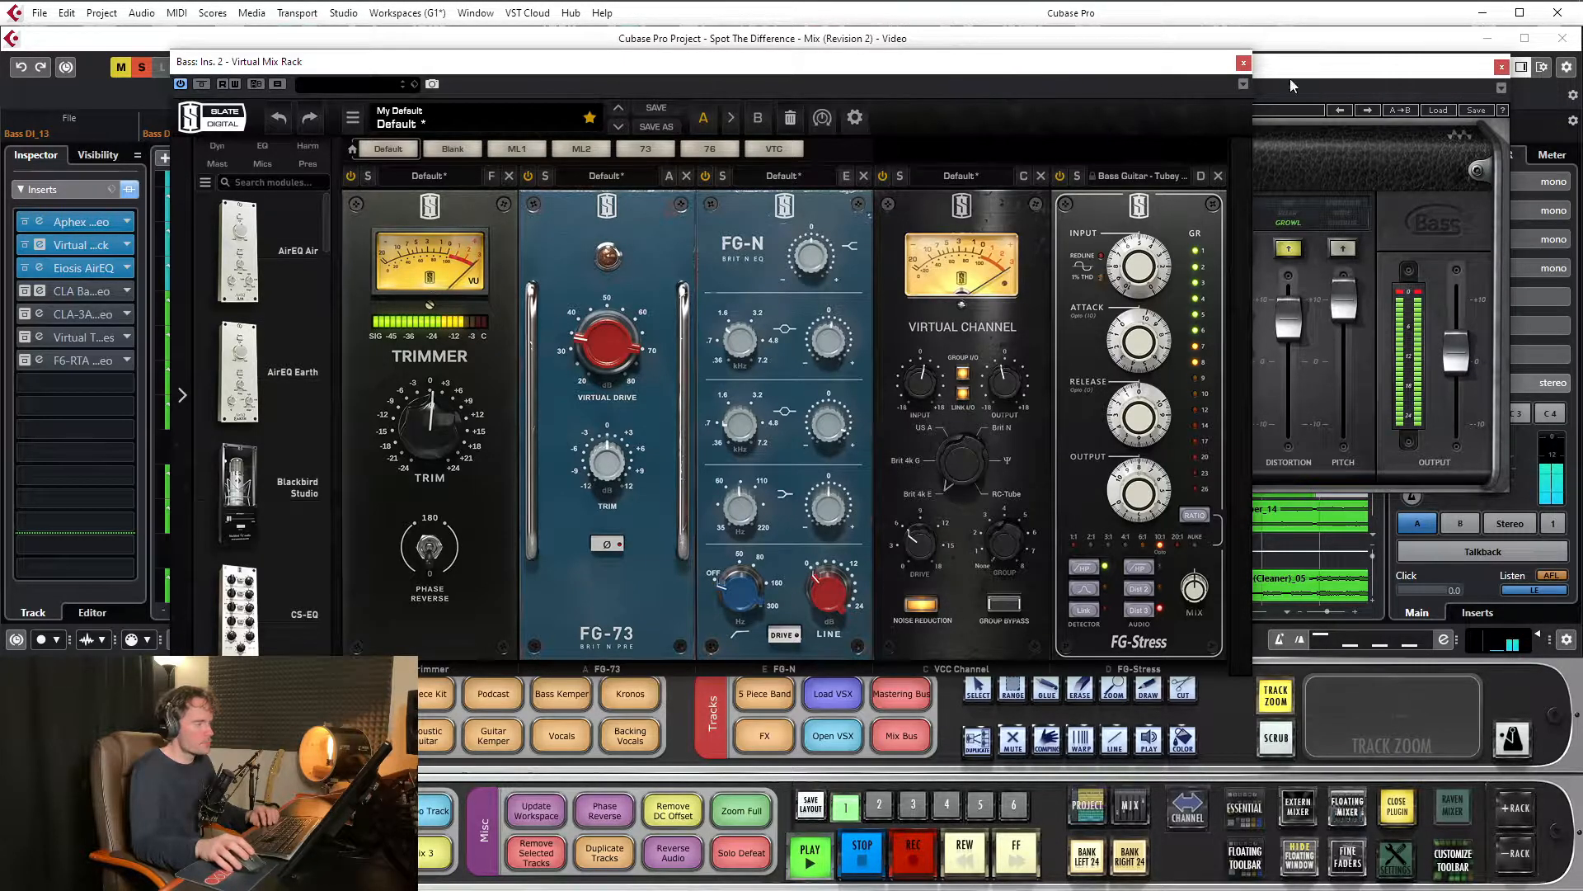
drag(1079, 71, 1006, 89)
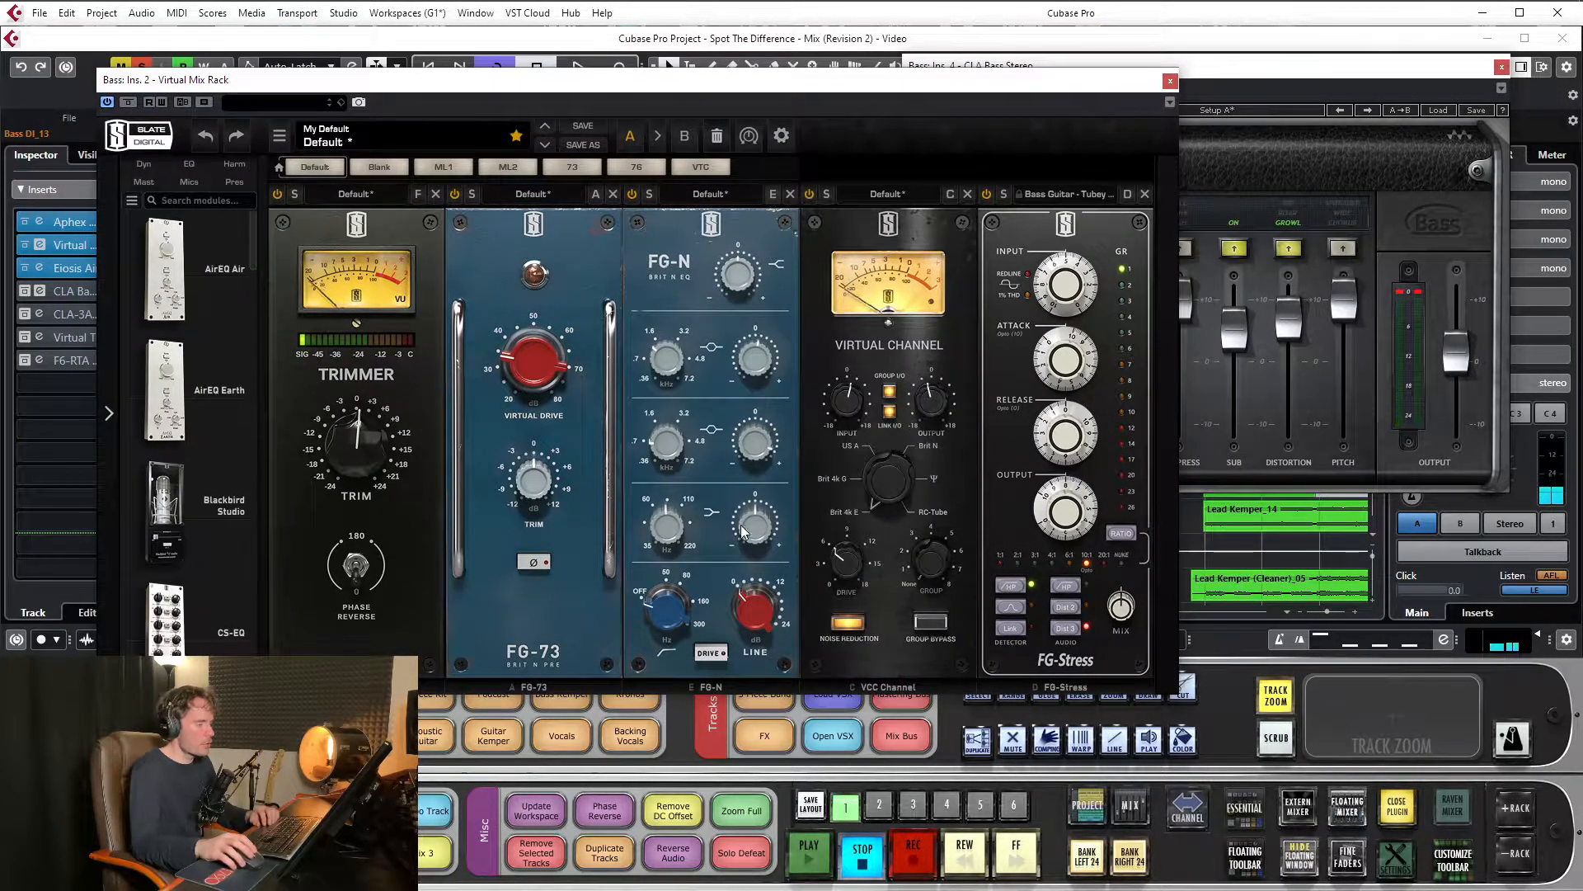
click(1170, 81)
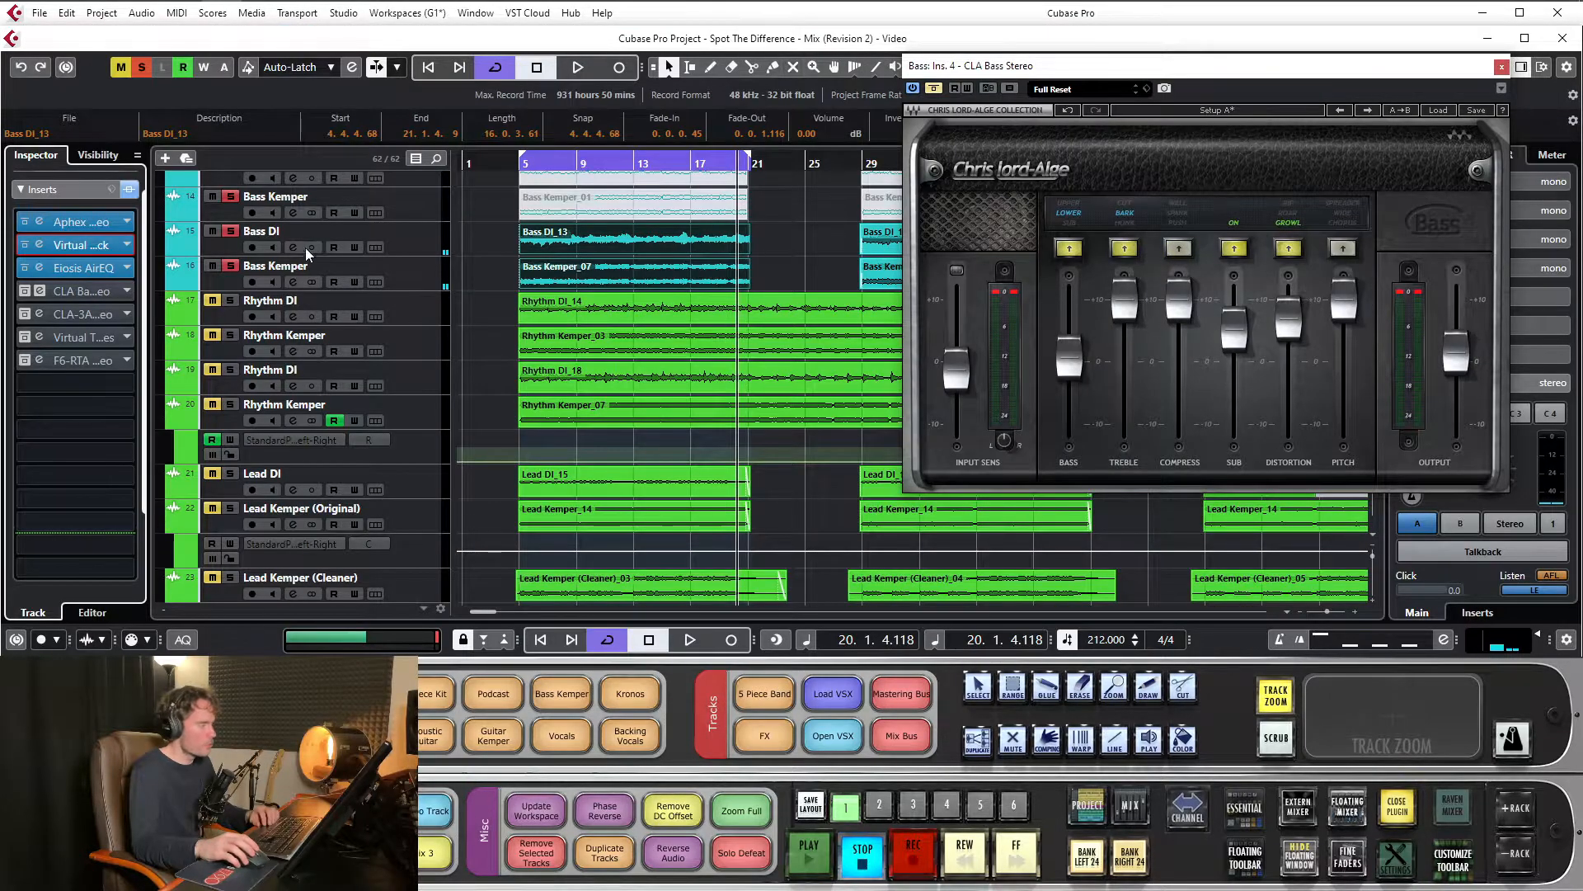
Reactivate the bypassed CLA Bass Stereo and move its window over the upper part of the project's track area
drag(1053, 66, 782, 89)
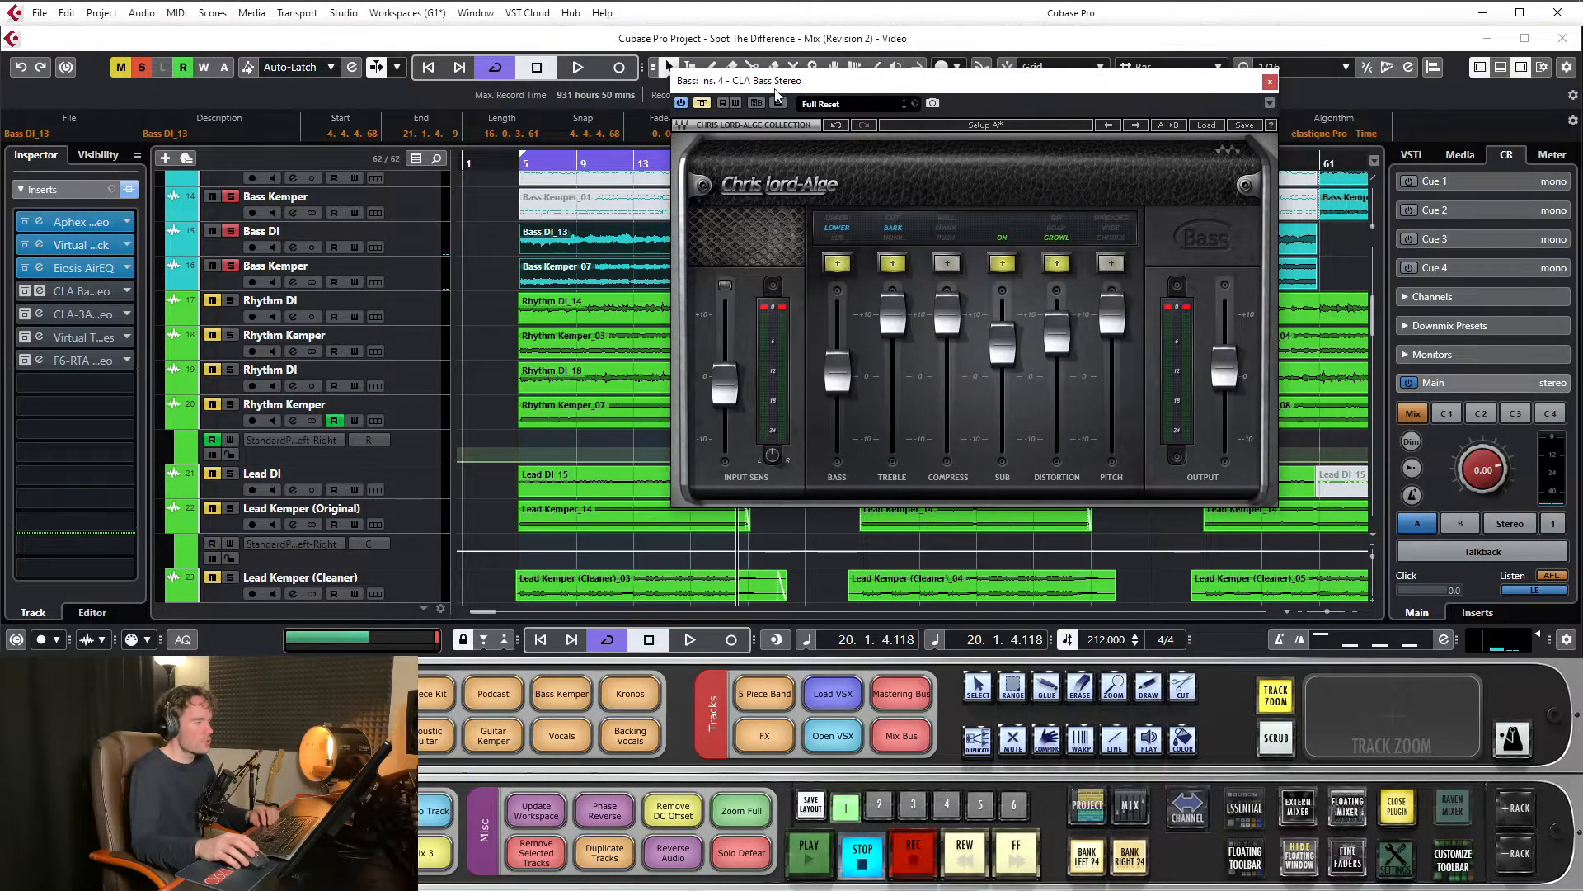
click(707, 103)
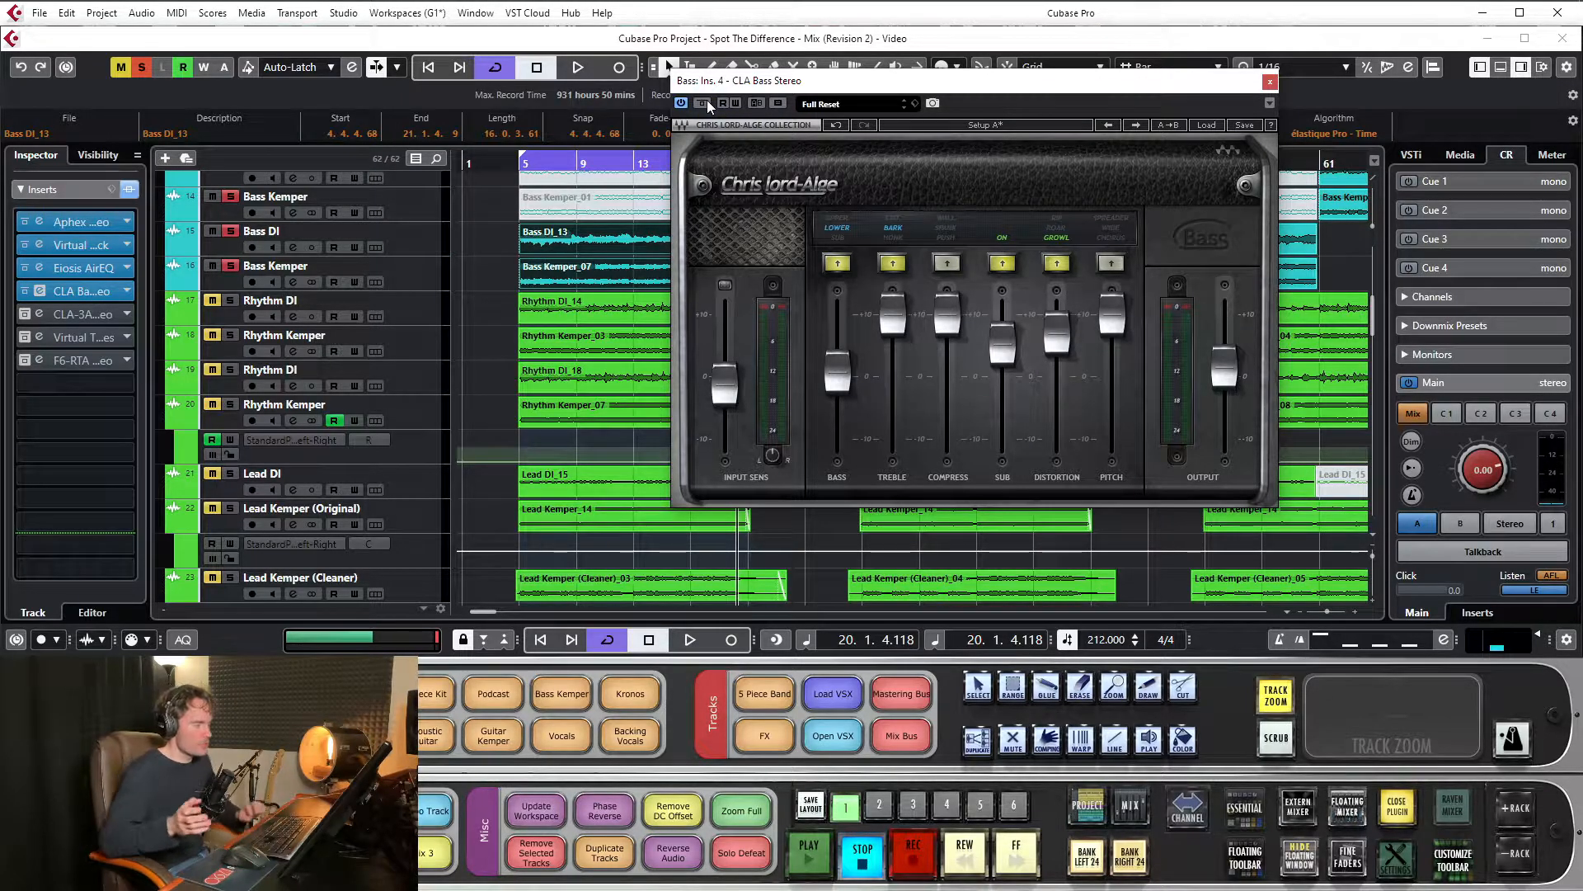
drag(743, 83, 665, 50)
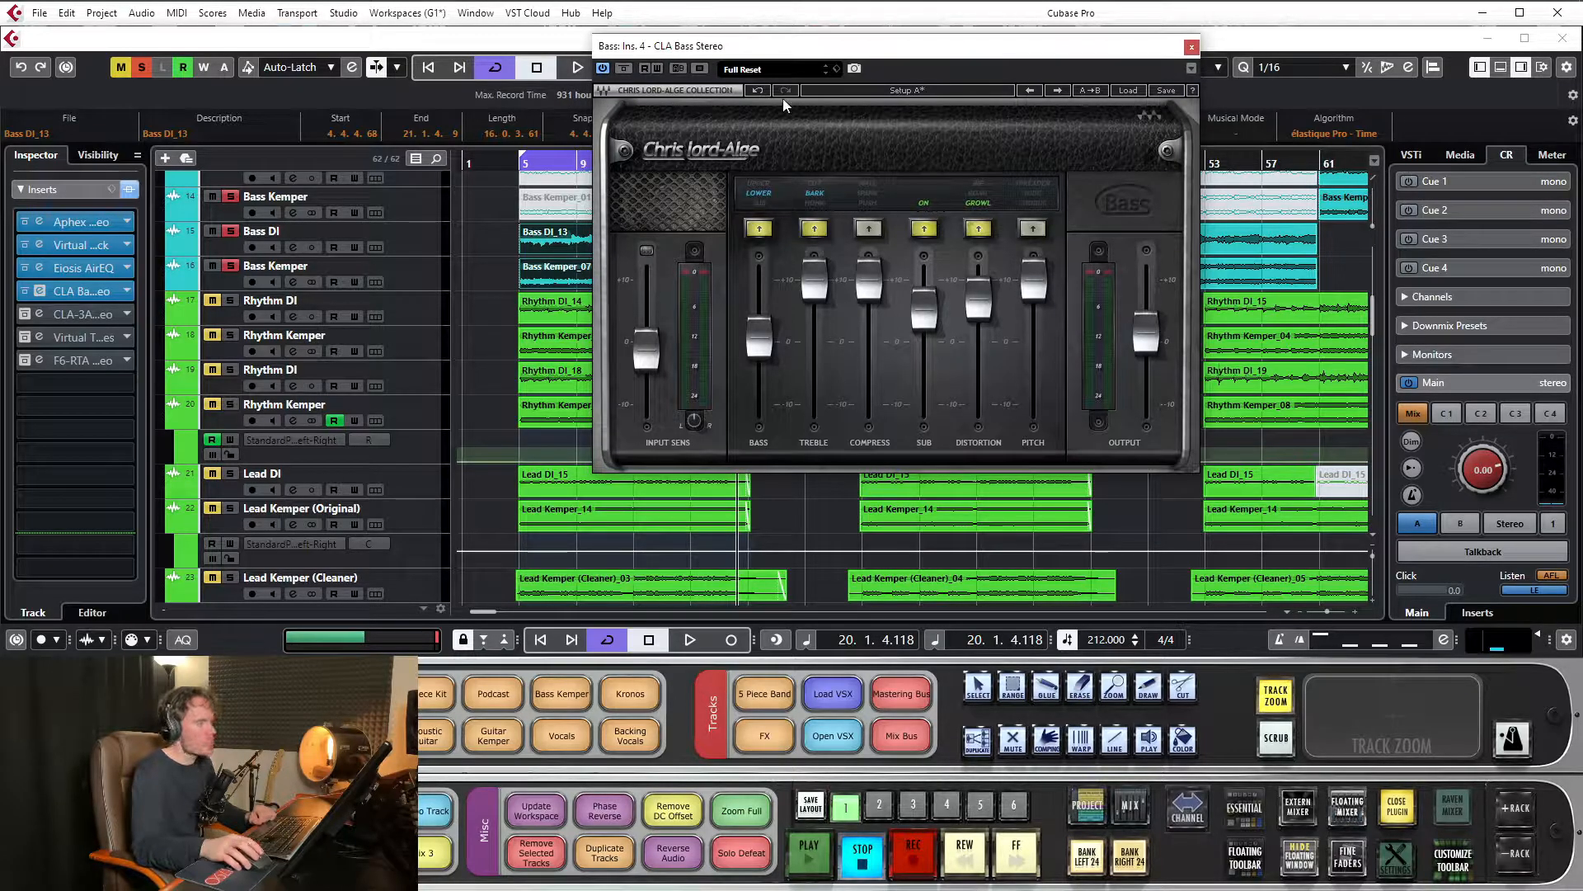
Open the Bass channel's CLA-3A insert, close the CLA Bass Stereo window and move the CLA-3A over the bass and rhythm tracks
drag(869, 50, 822, 56)
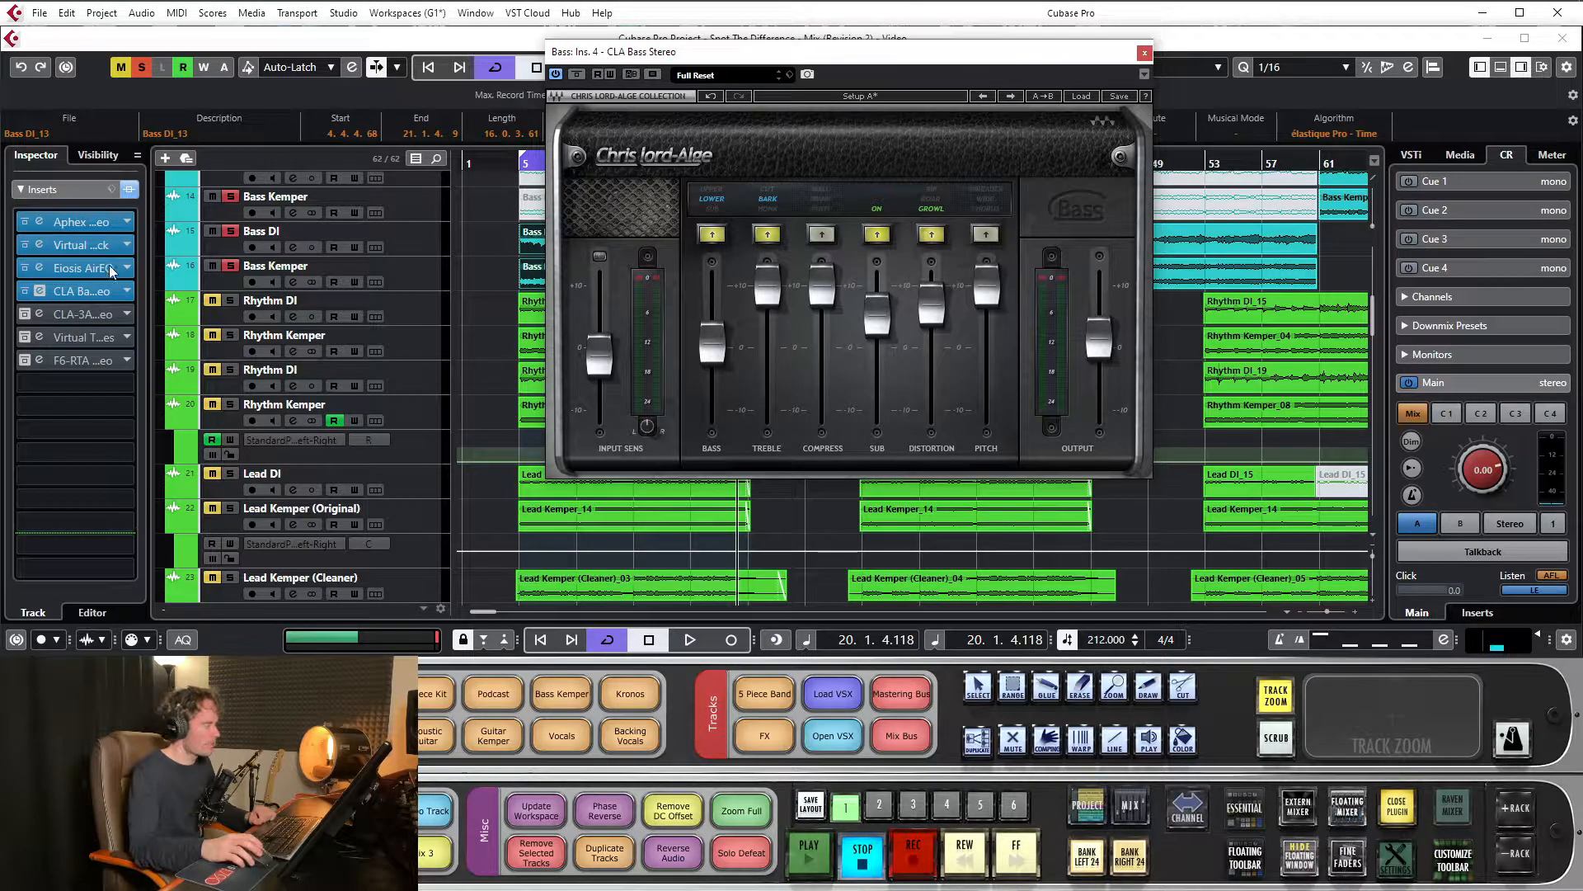
drag(703, 59, 634, 106)
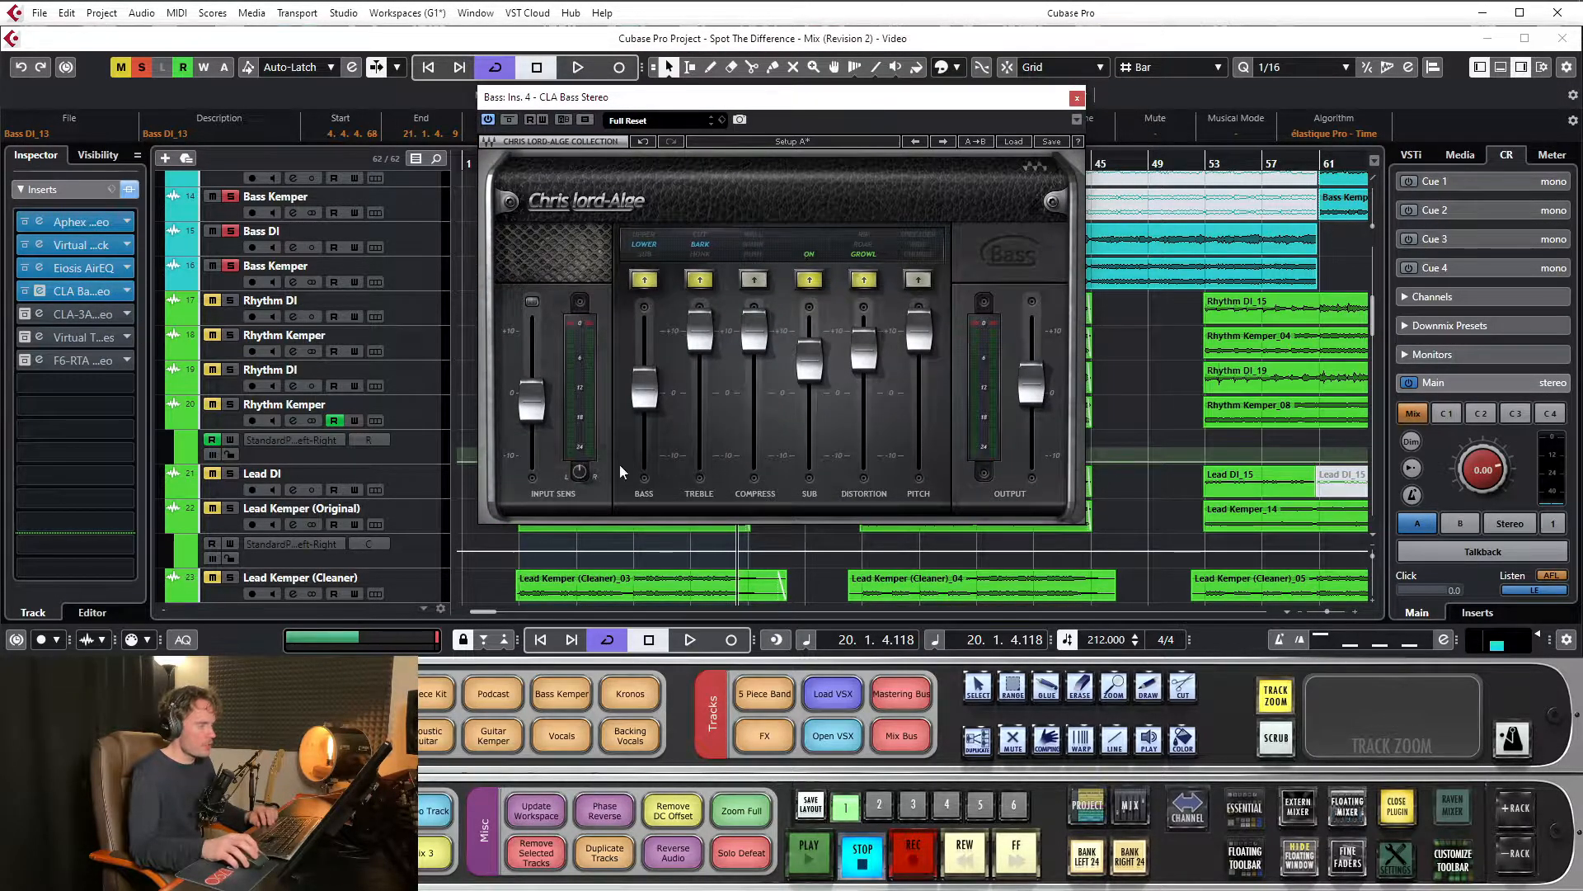
drag(821, 108, 842, 138)
click(119, 314)
drag(834, 413, 872, 312)
drag(897, 134, 876, 139)
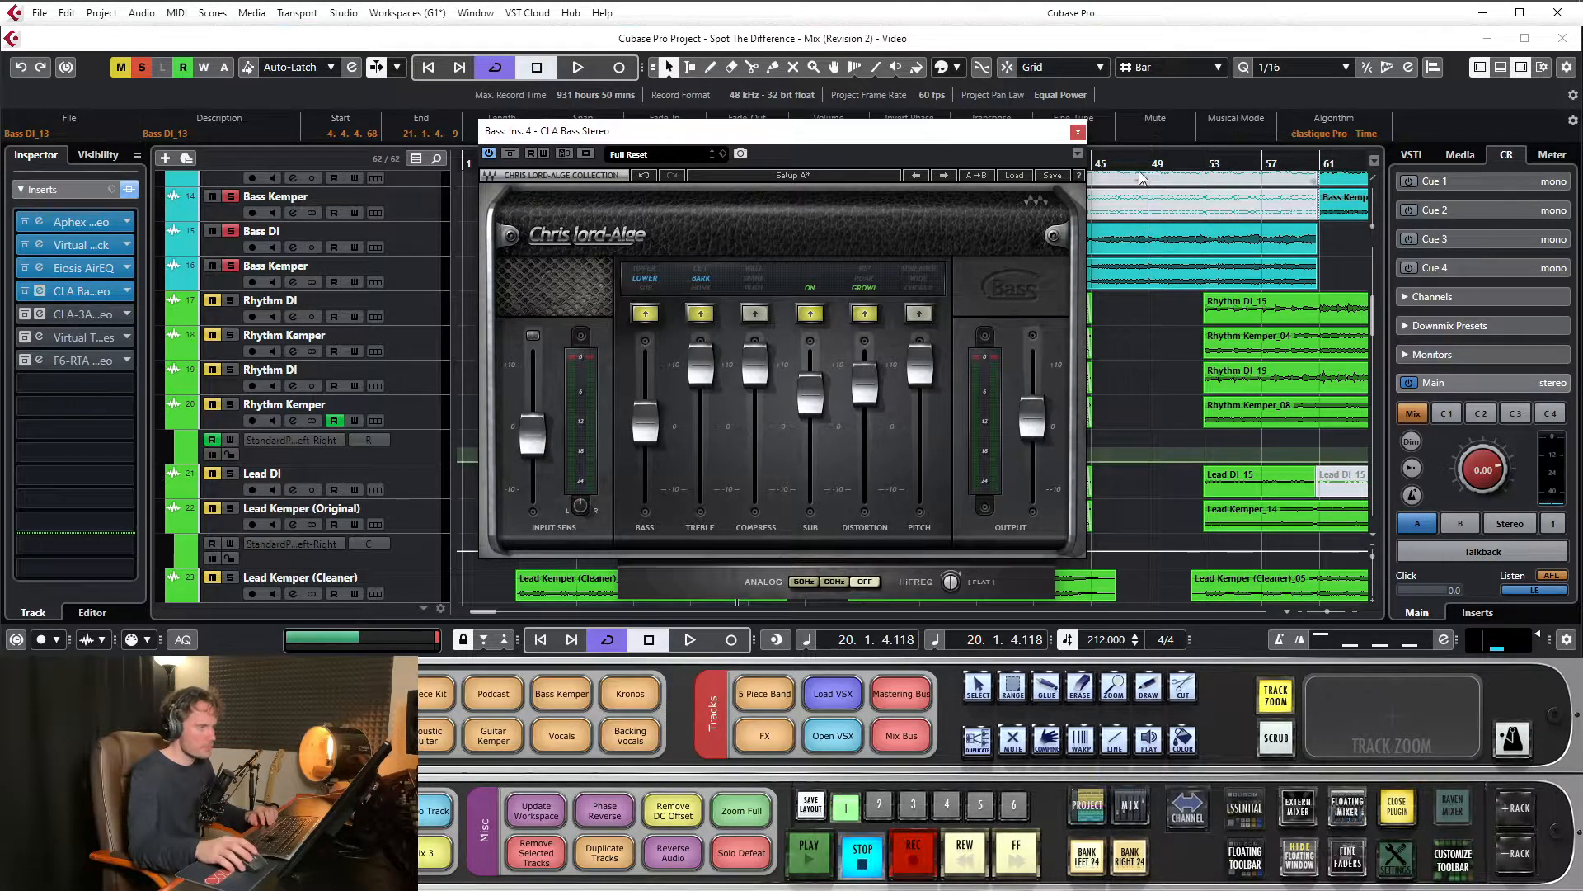
click(1077, 132)
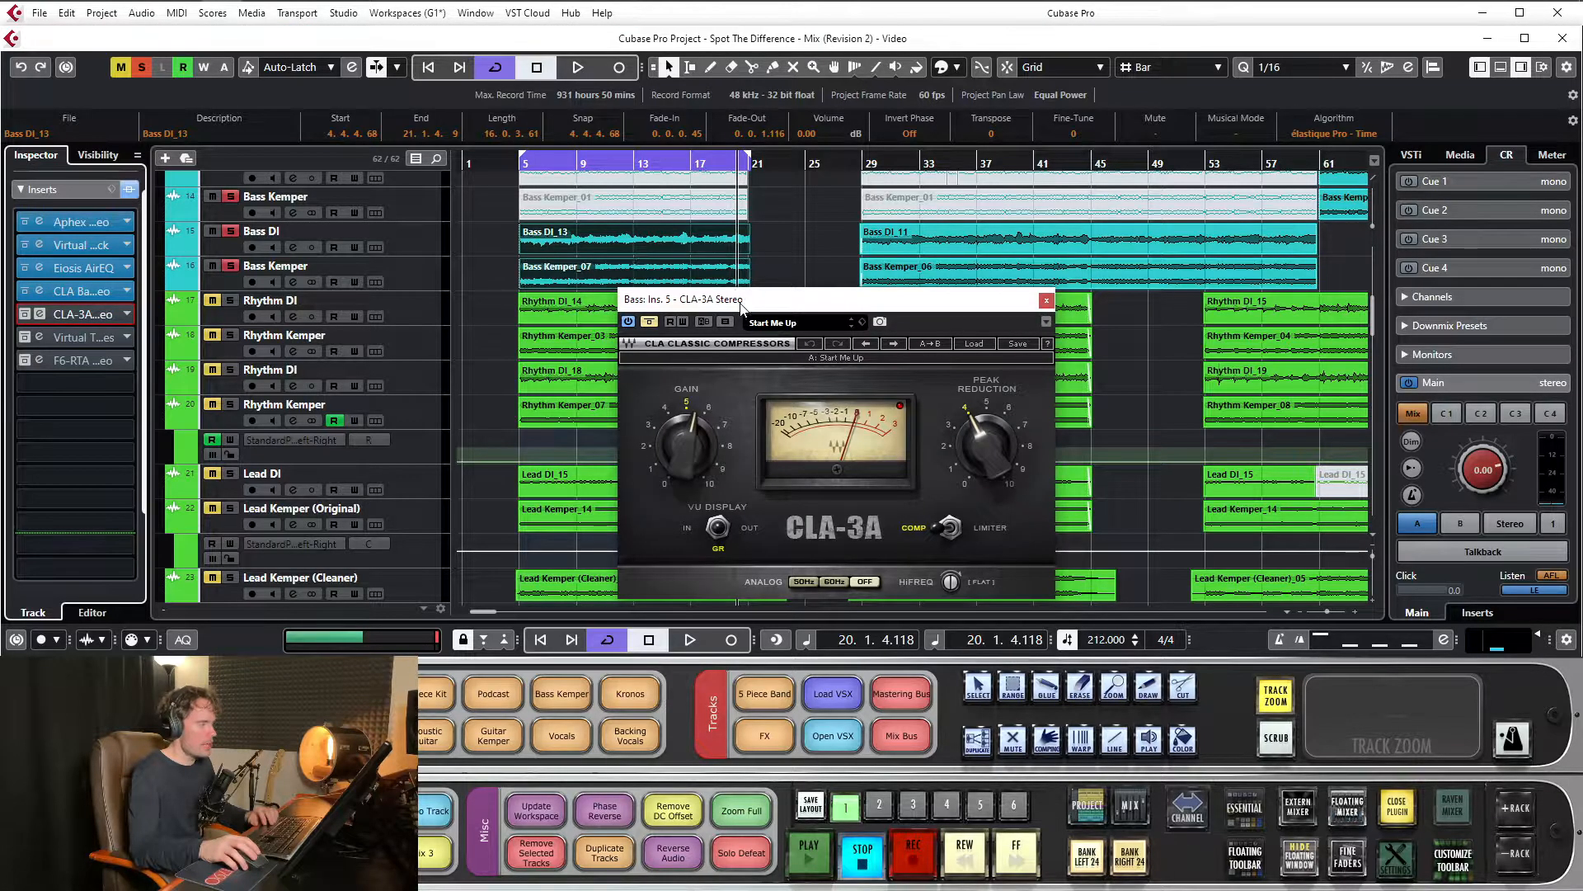
drag(740, 302, 653, 211)
Loop the bass while activating the CLA-3A and comparing it with bypass, leave it active and stop playback
key(space)
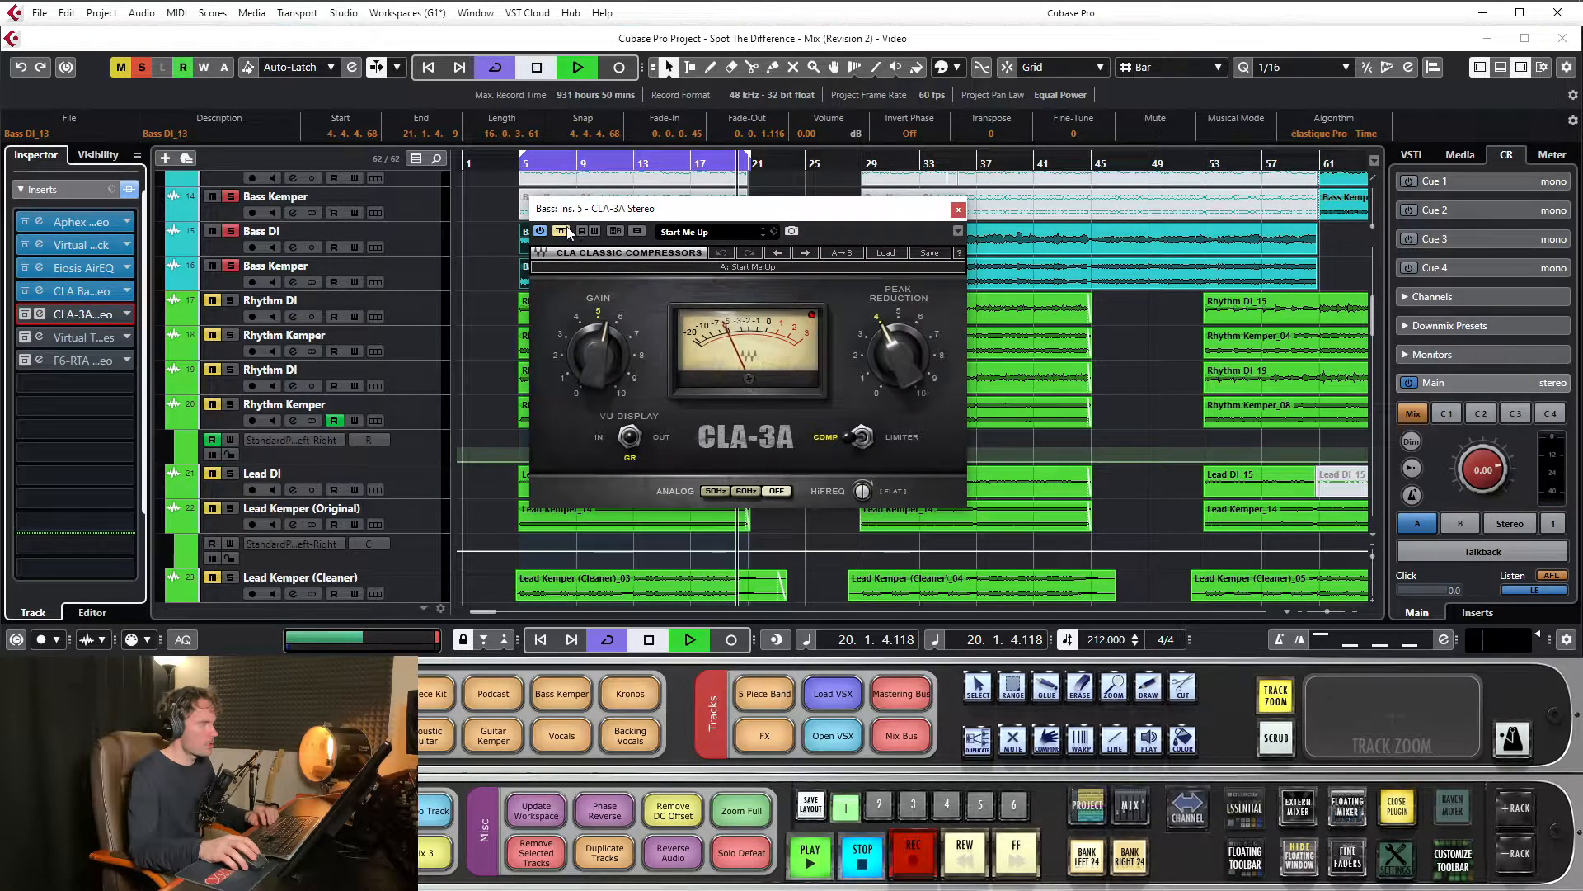
click(561, 231)
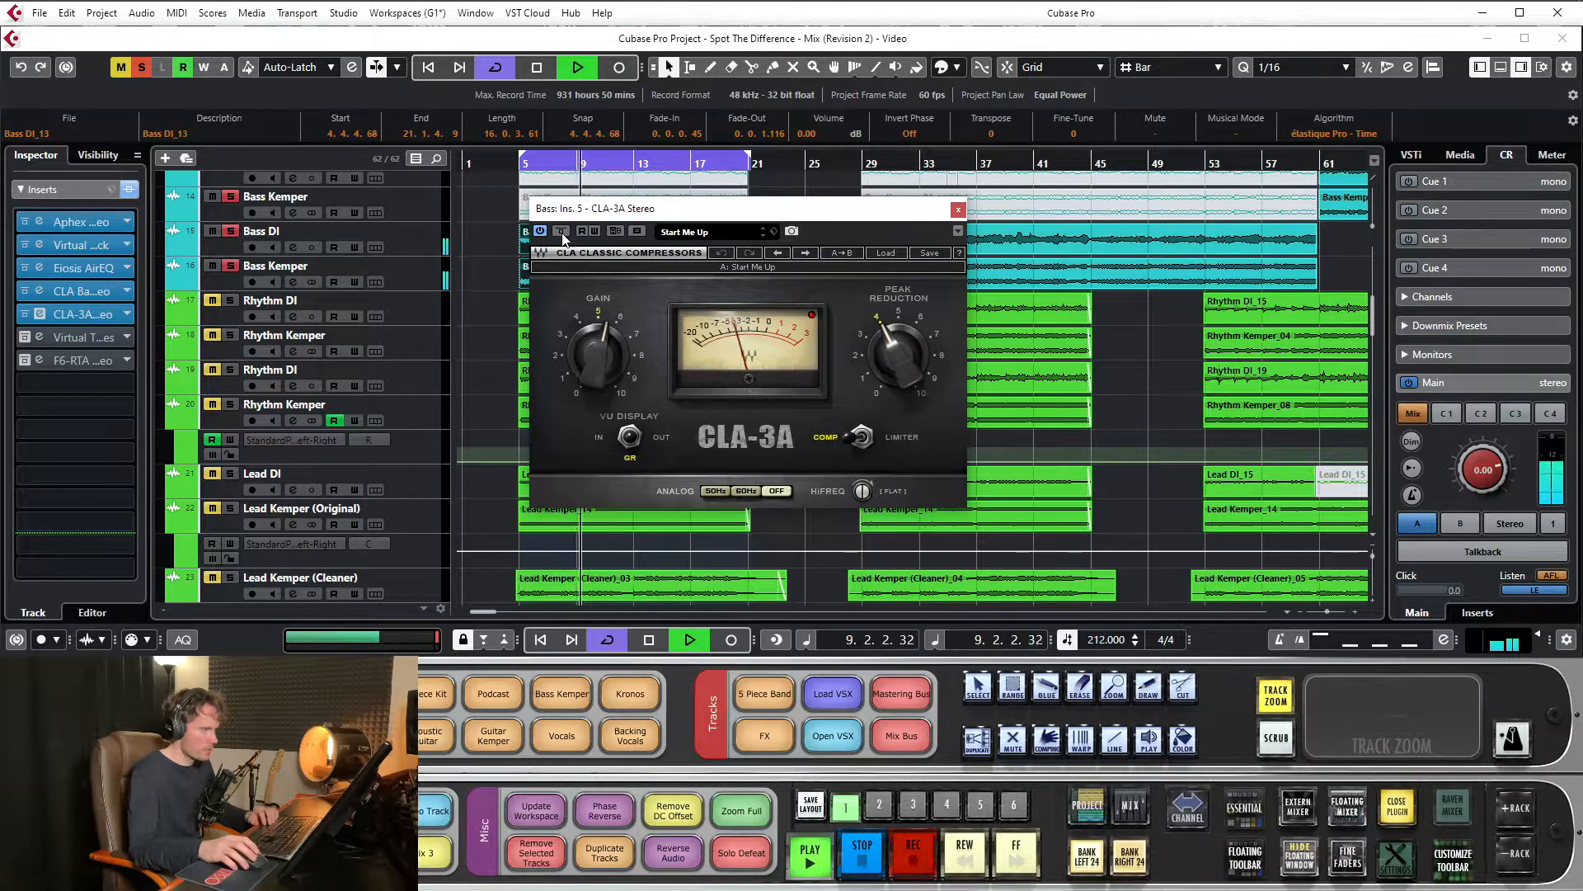
click(562, 232)
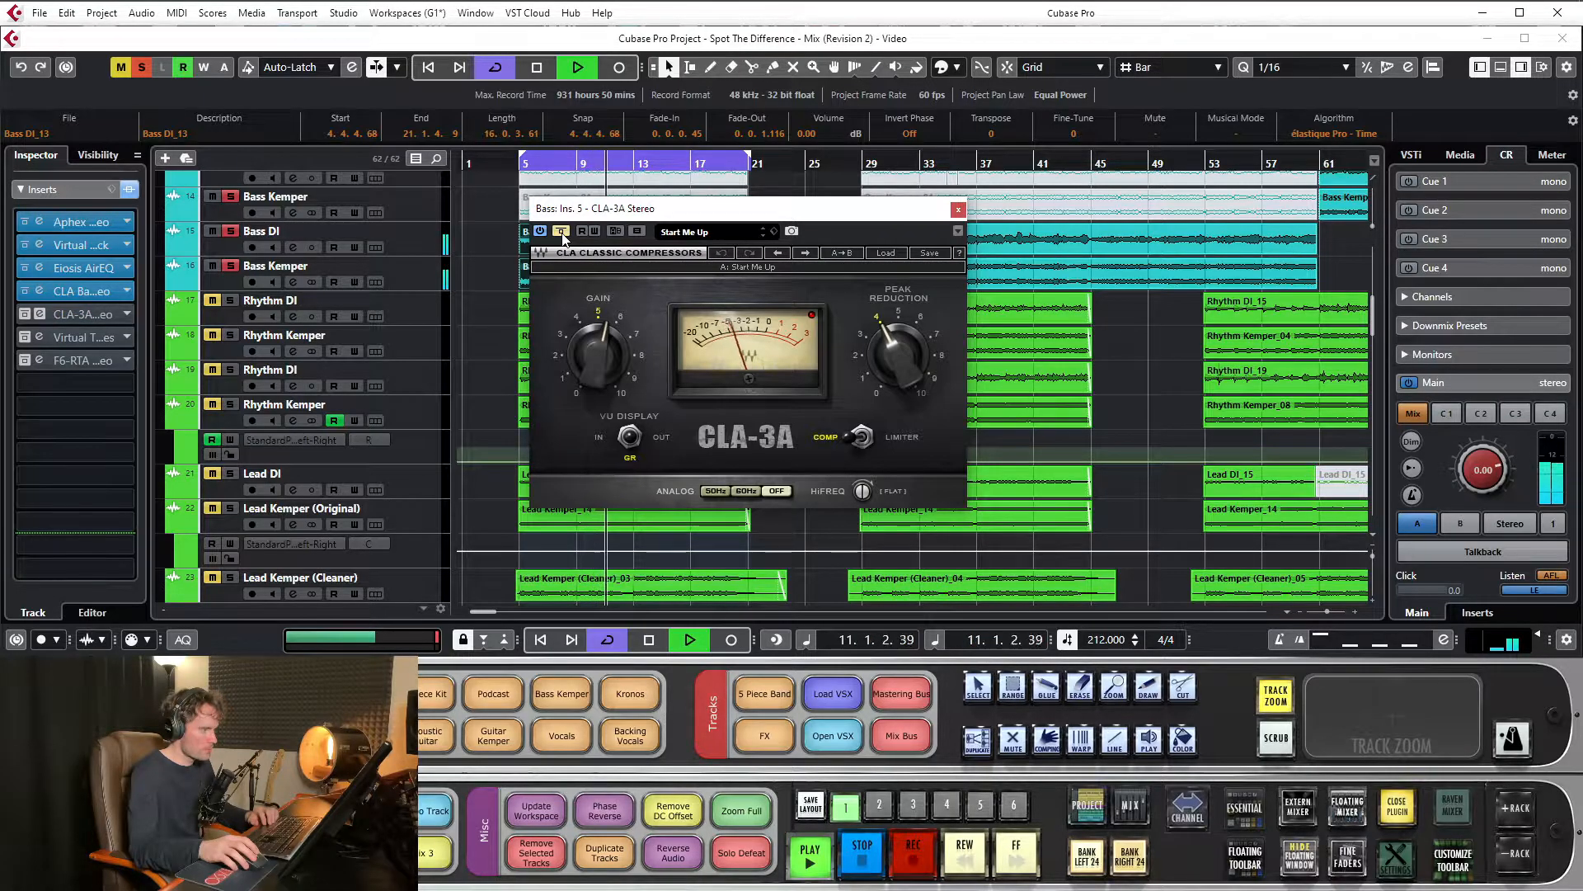
click(562, 232)
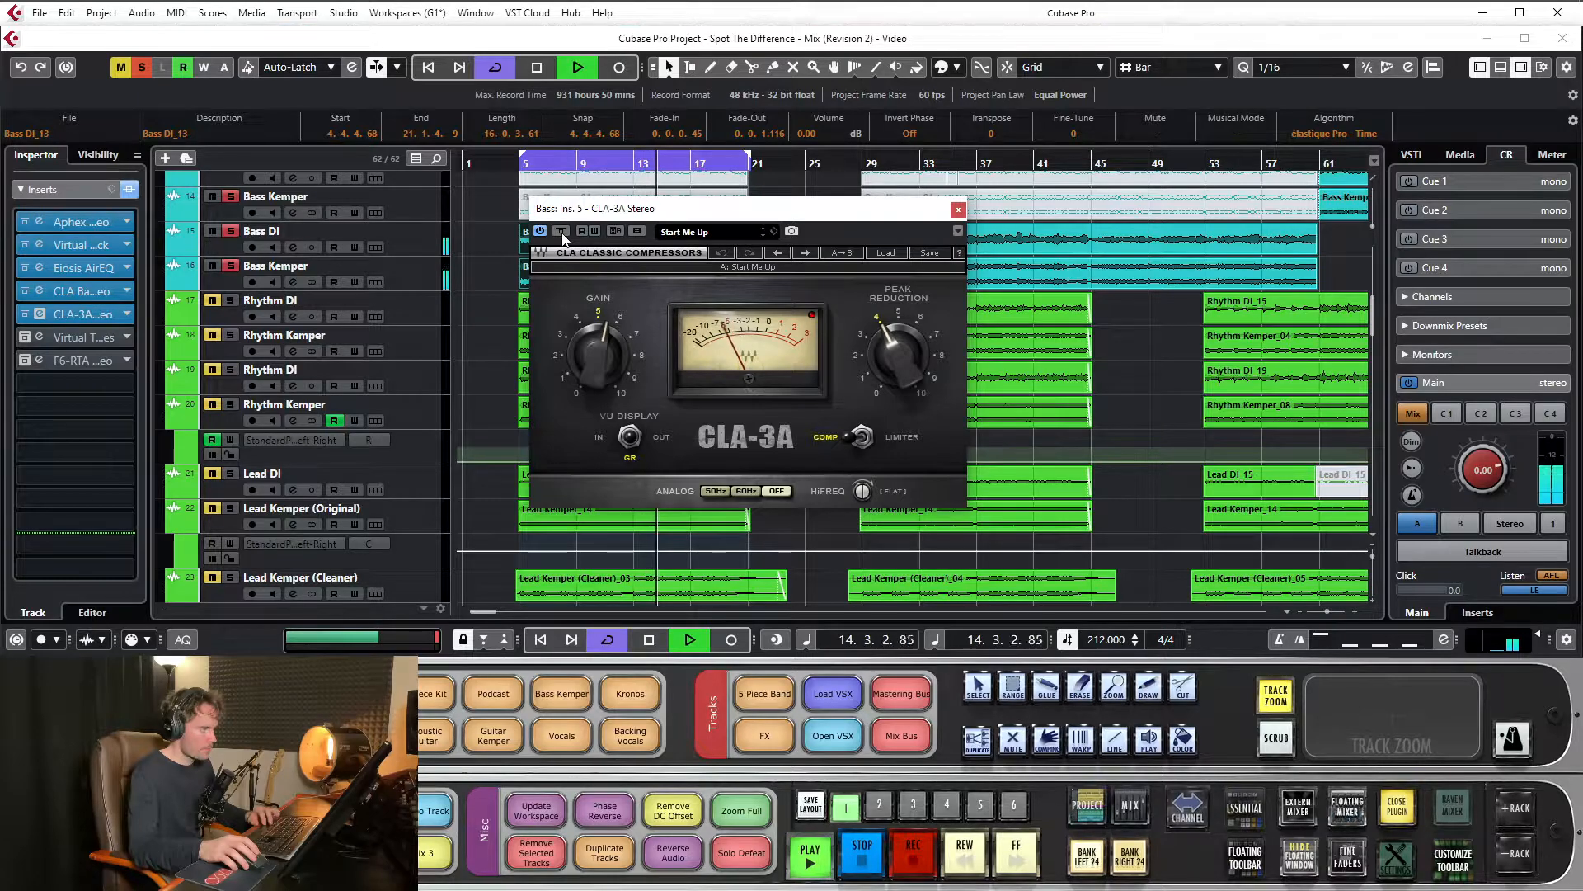
key(space)
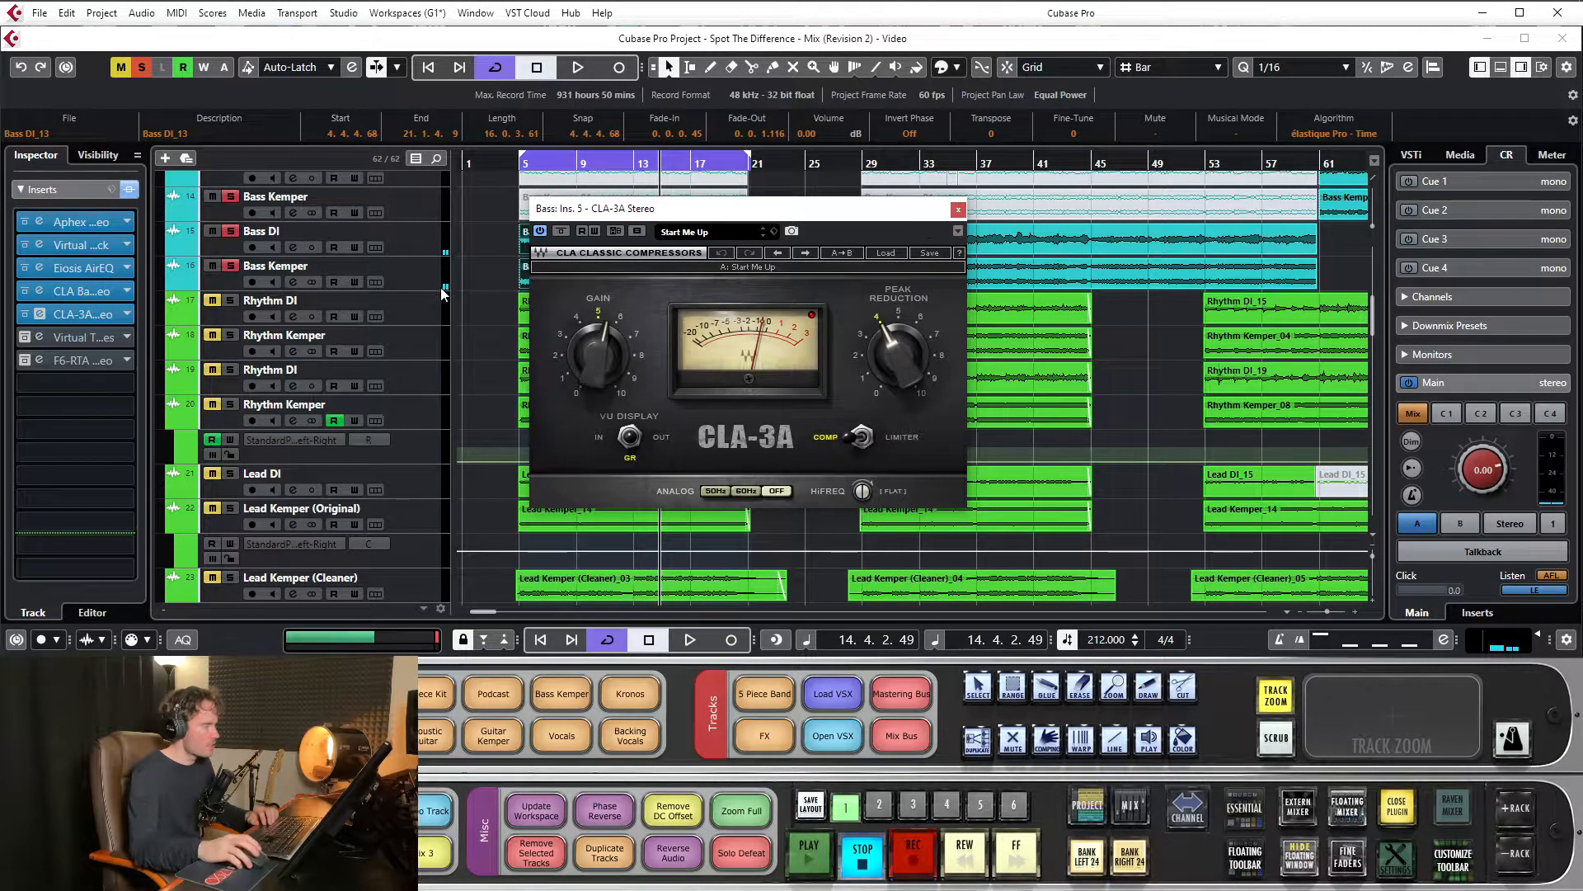
Play the bass from bar 8 while comparing the whole insert chain bypassed and active, then stop and close the CLA-3A
click(564, 166)
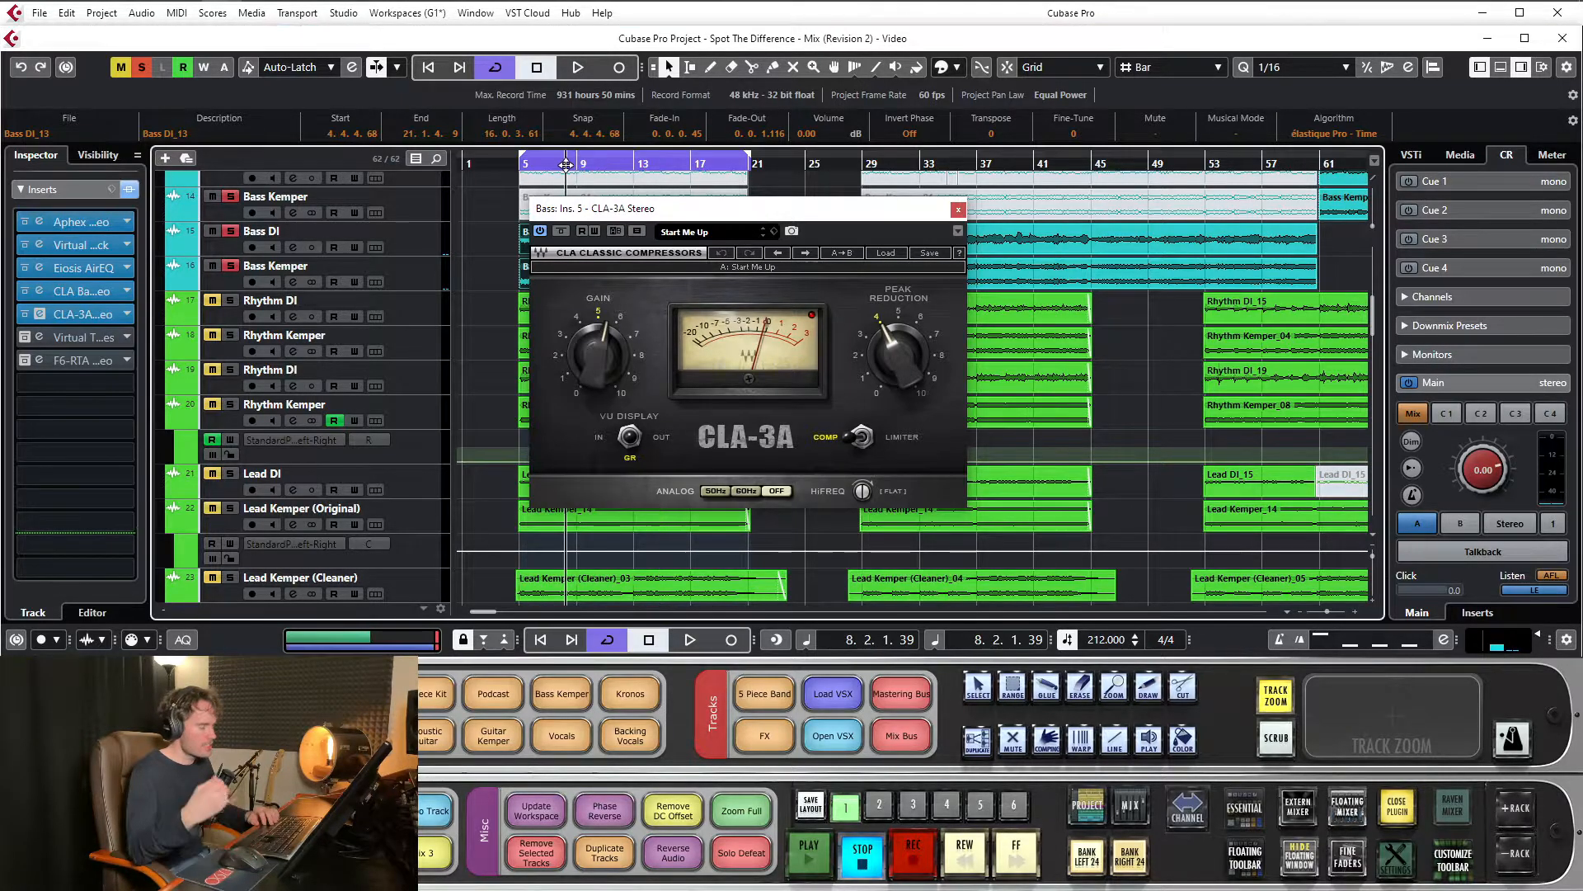
key(space)
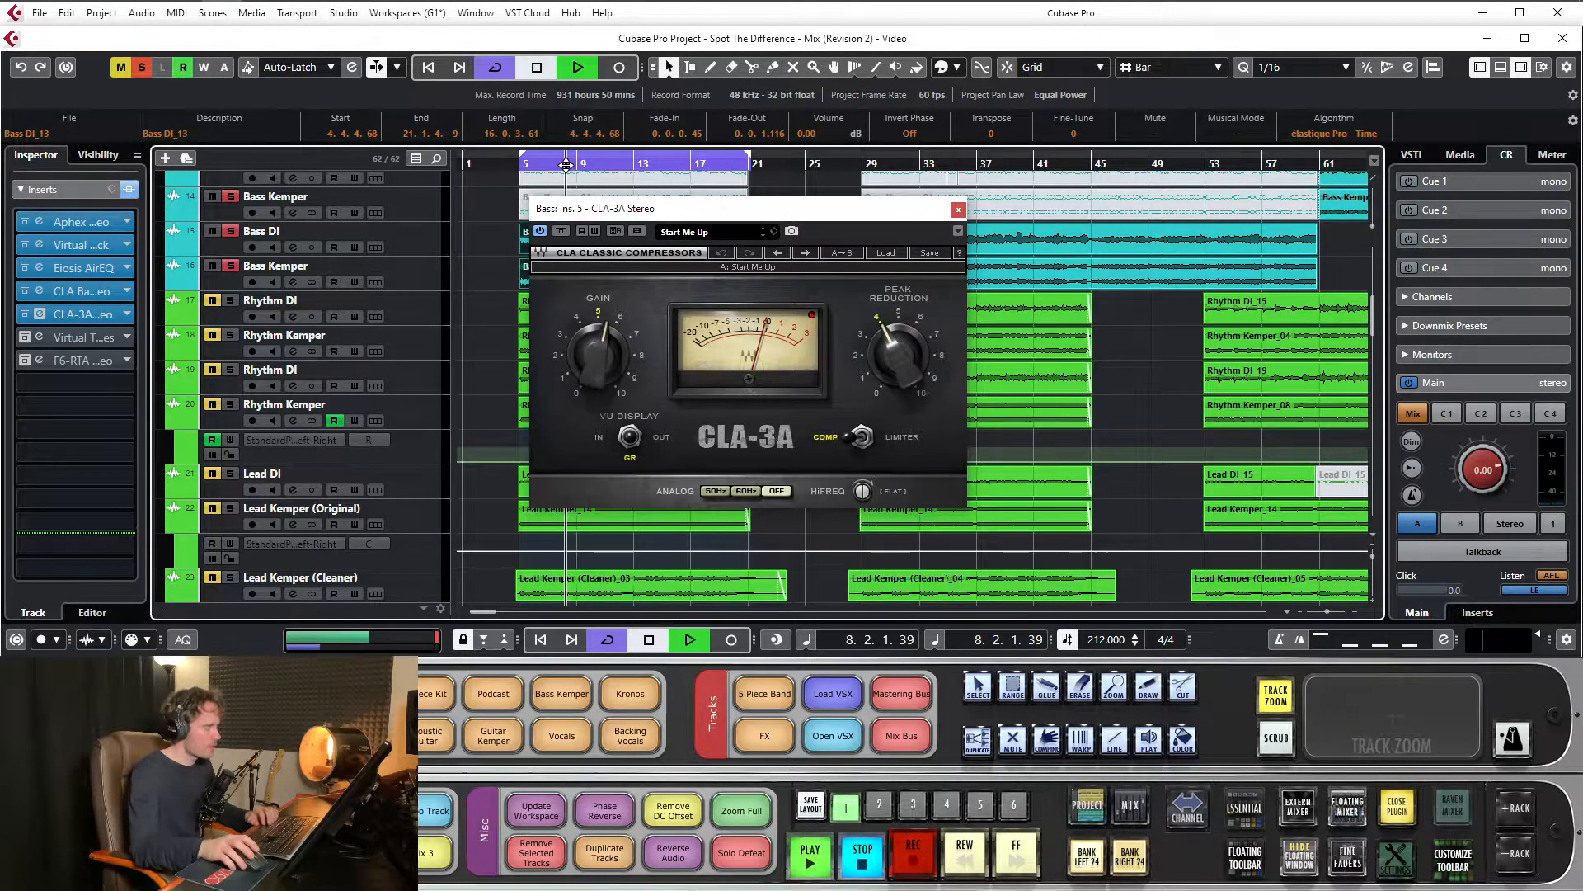
click(130, 192)
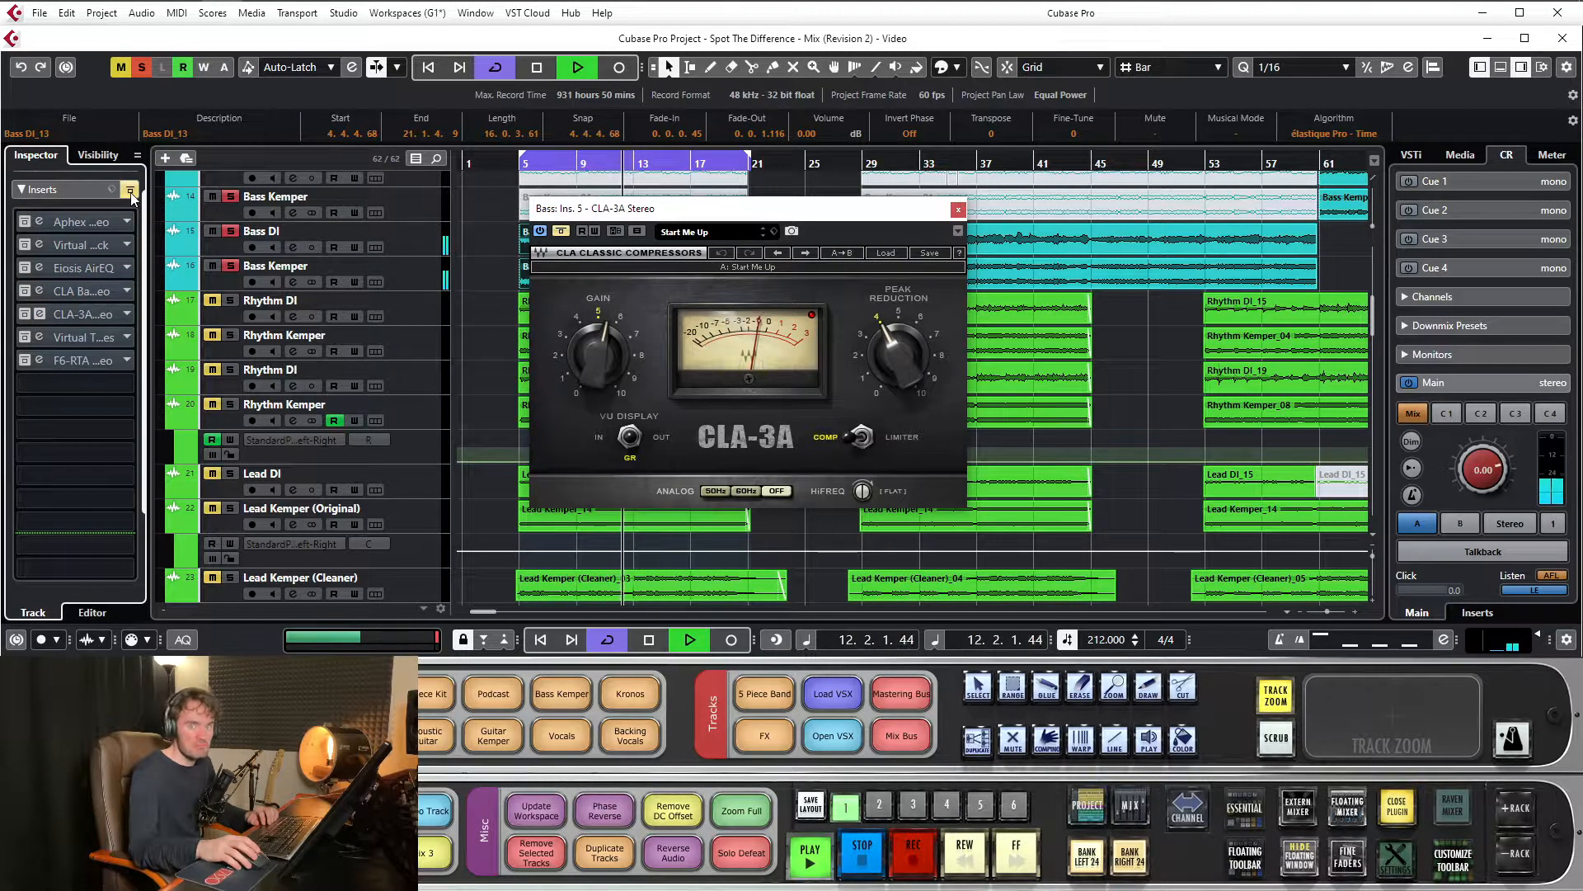
click(130, 191)
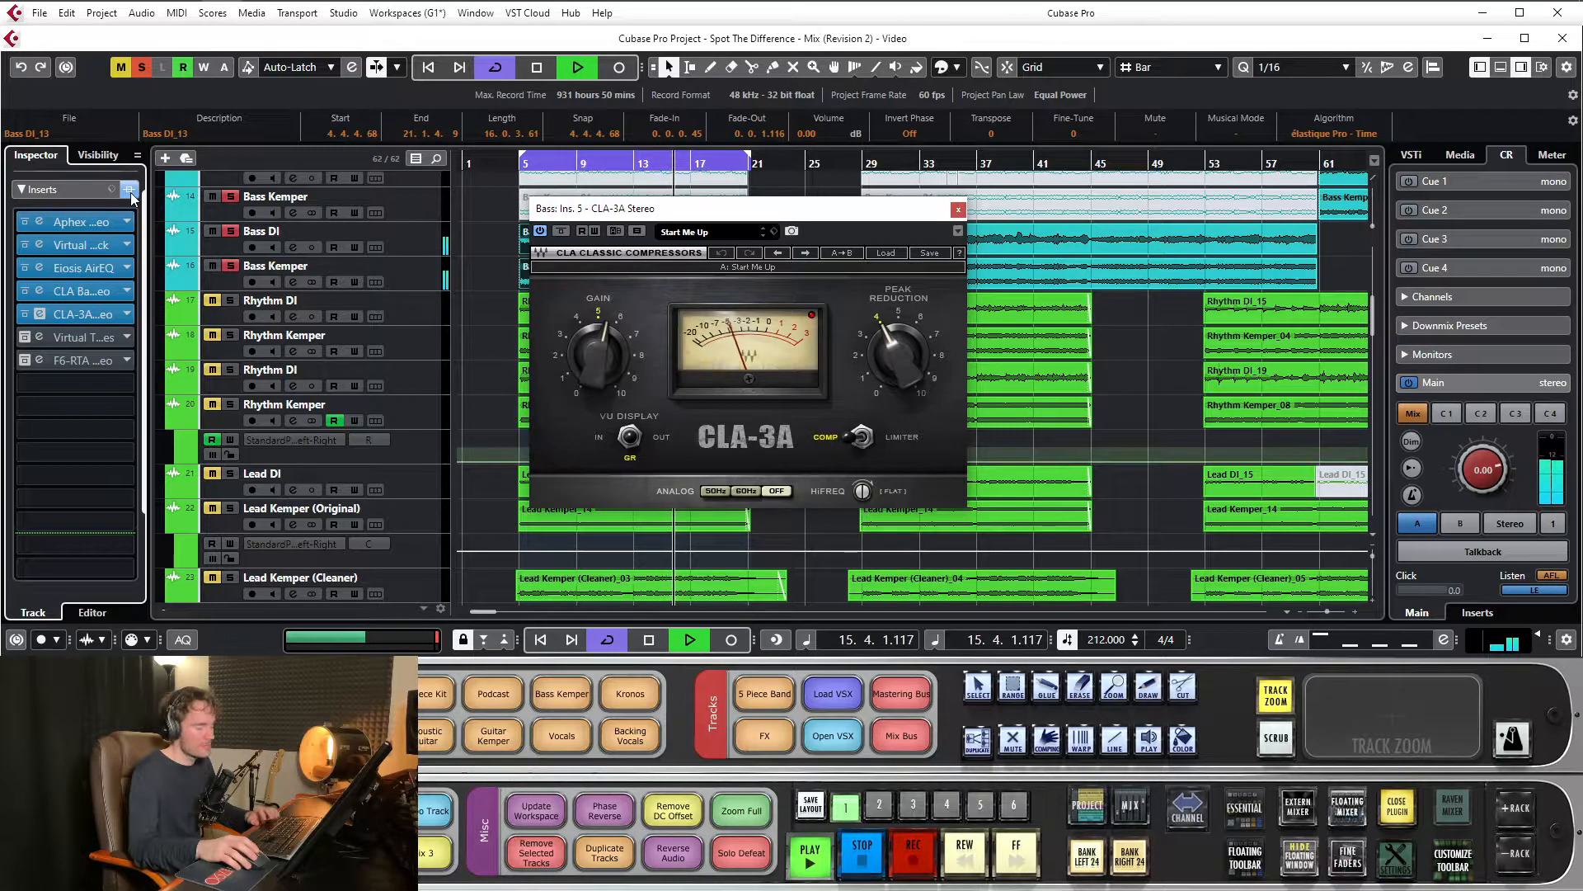
key(space)
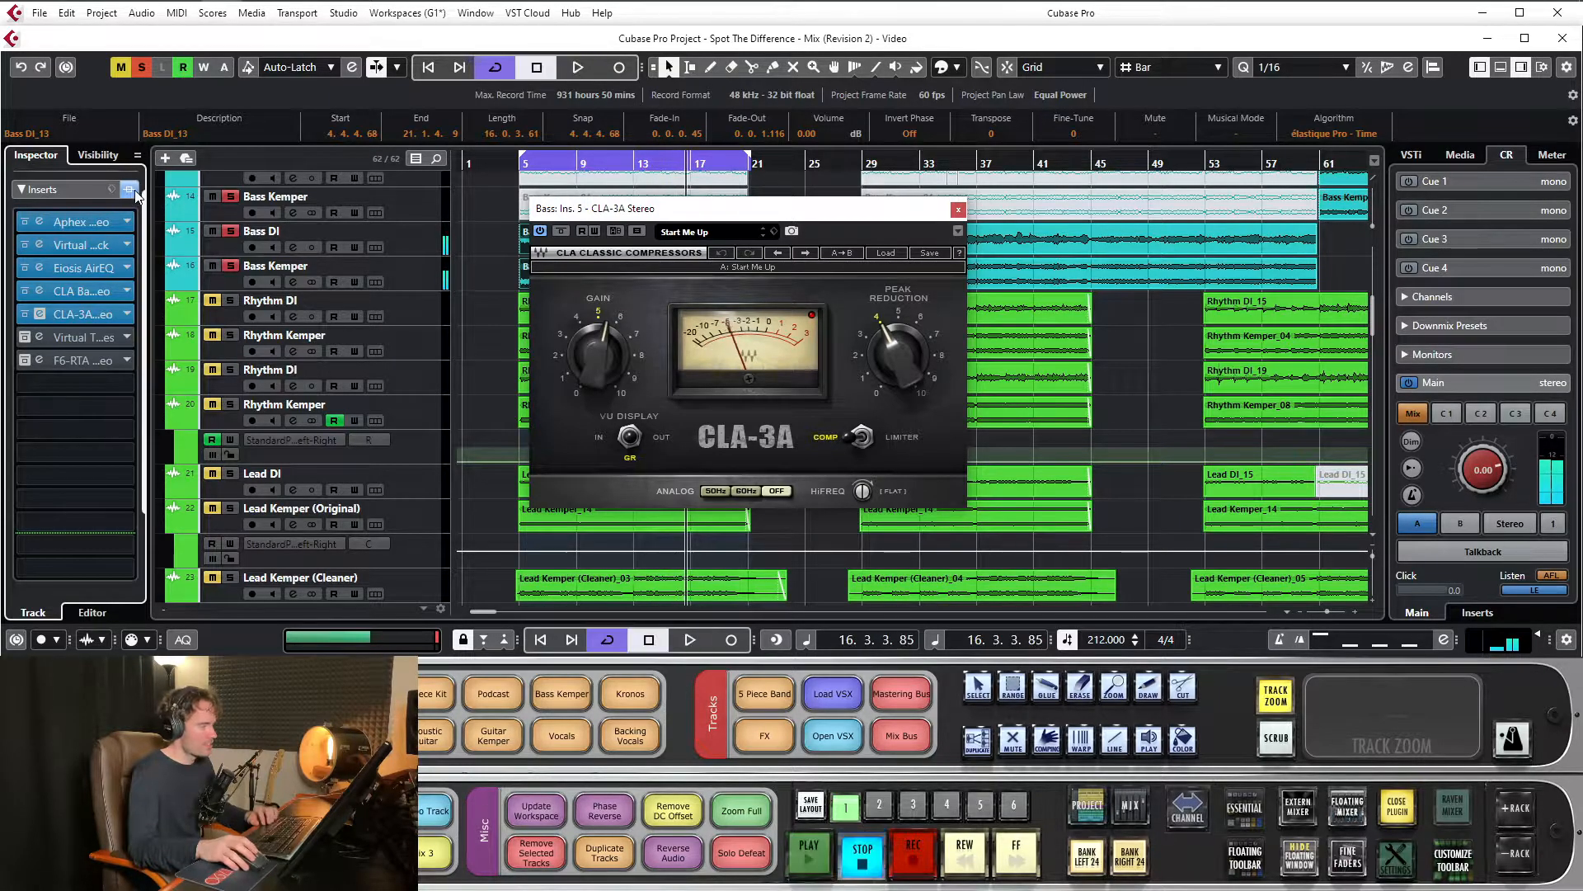
click(958, 211)
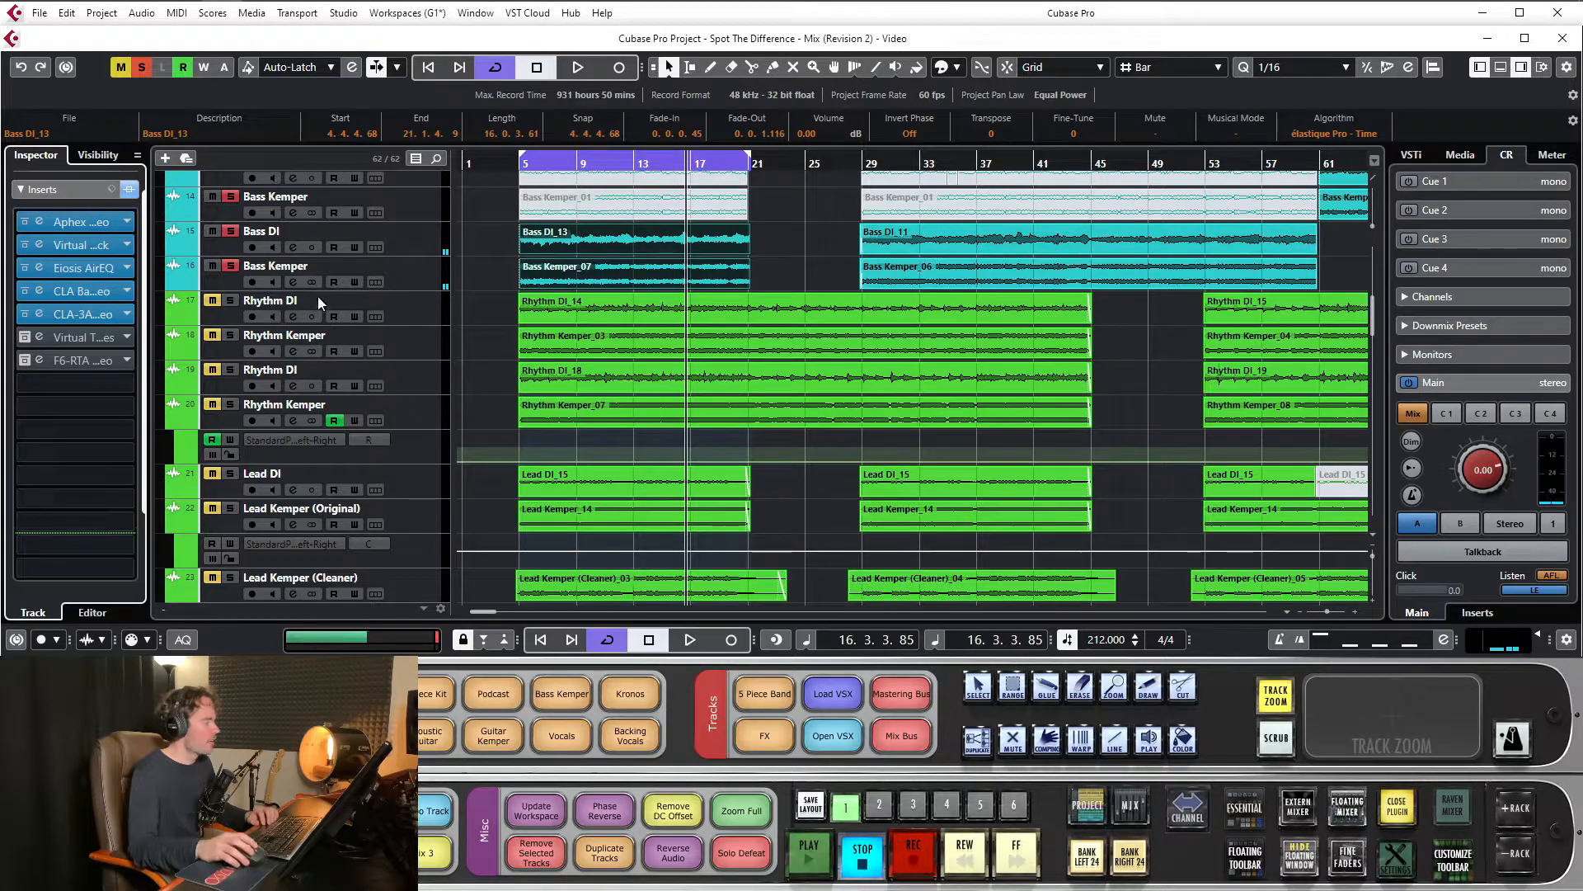
Open and activate the Bass channel's Virtual Tape Machines insert, place its window below the ruler and set the playback position to bar 9
click(72, 338)
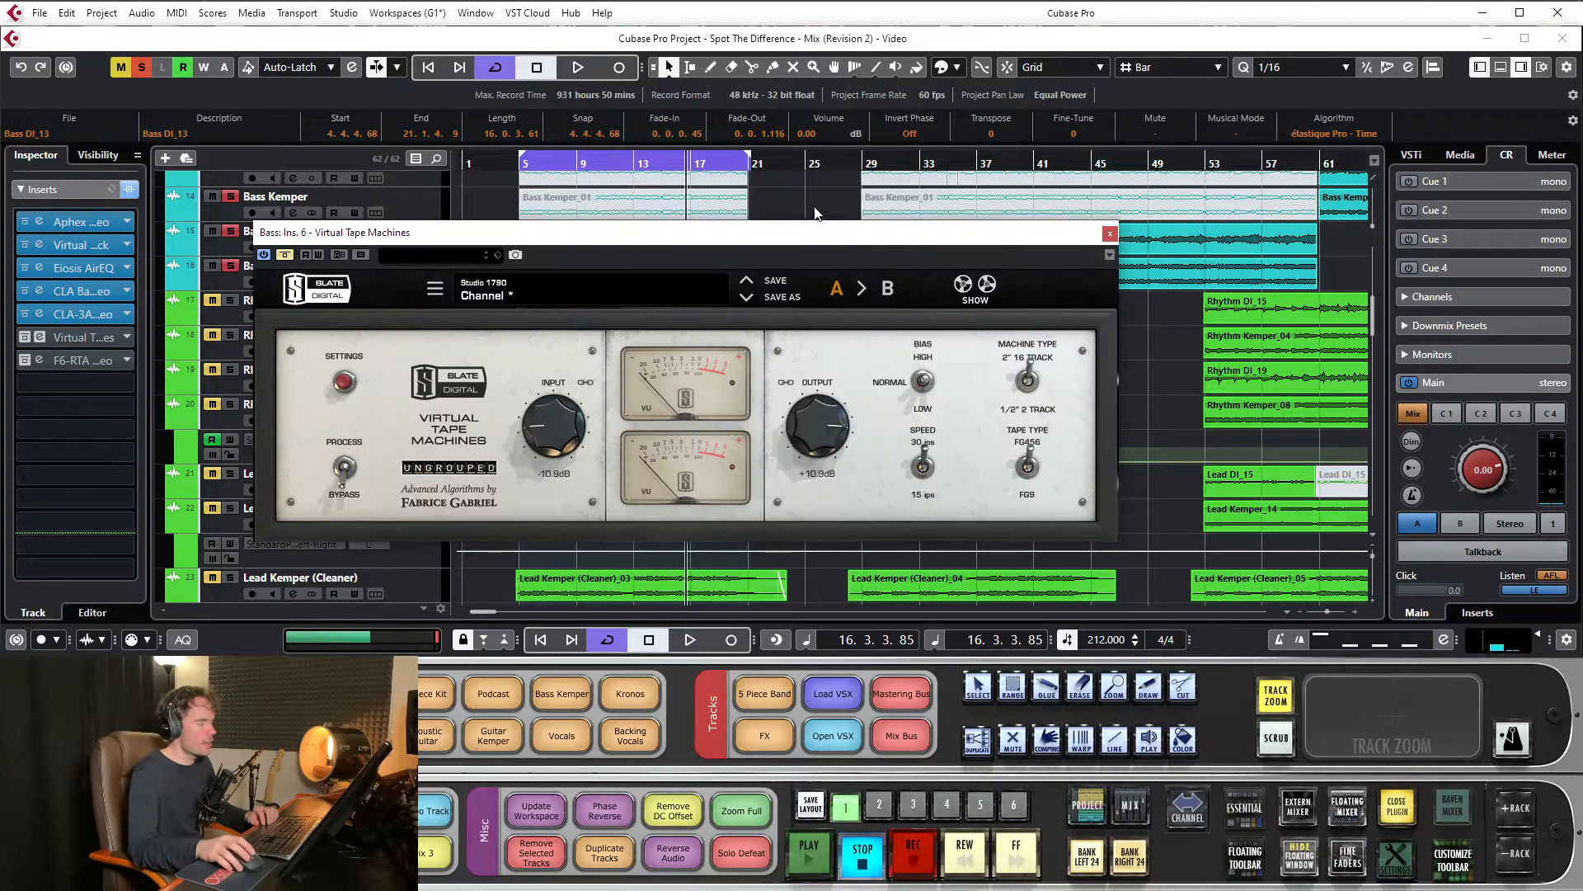
drag(788, 234, 844, 216)
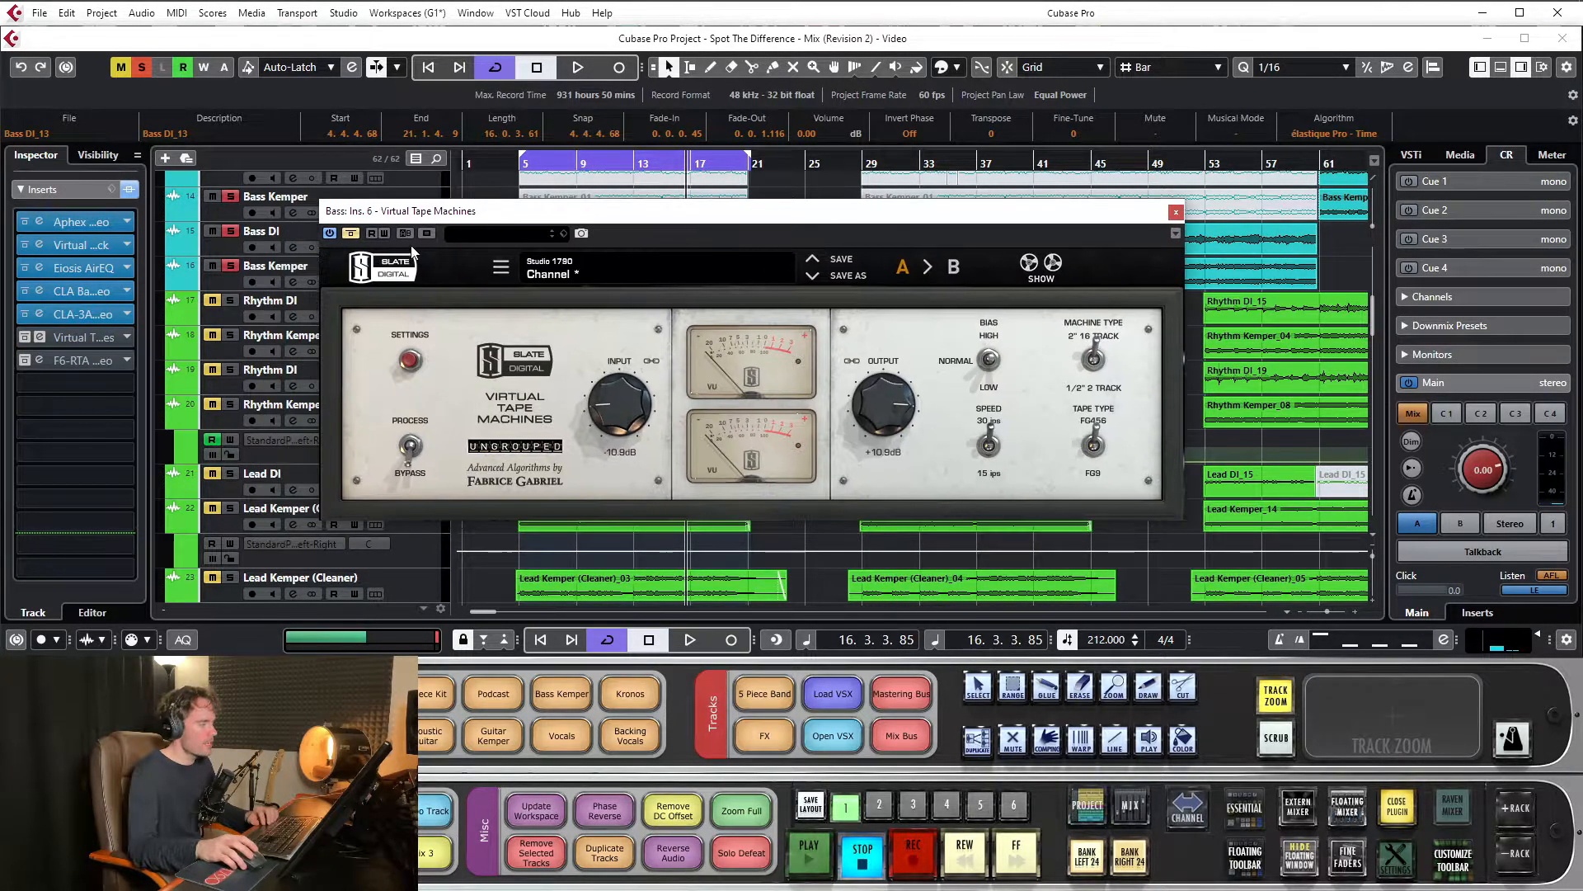
click(350, 234)
drag(670, 213, 696, 222)
click(582, 160)
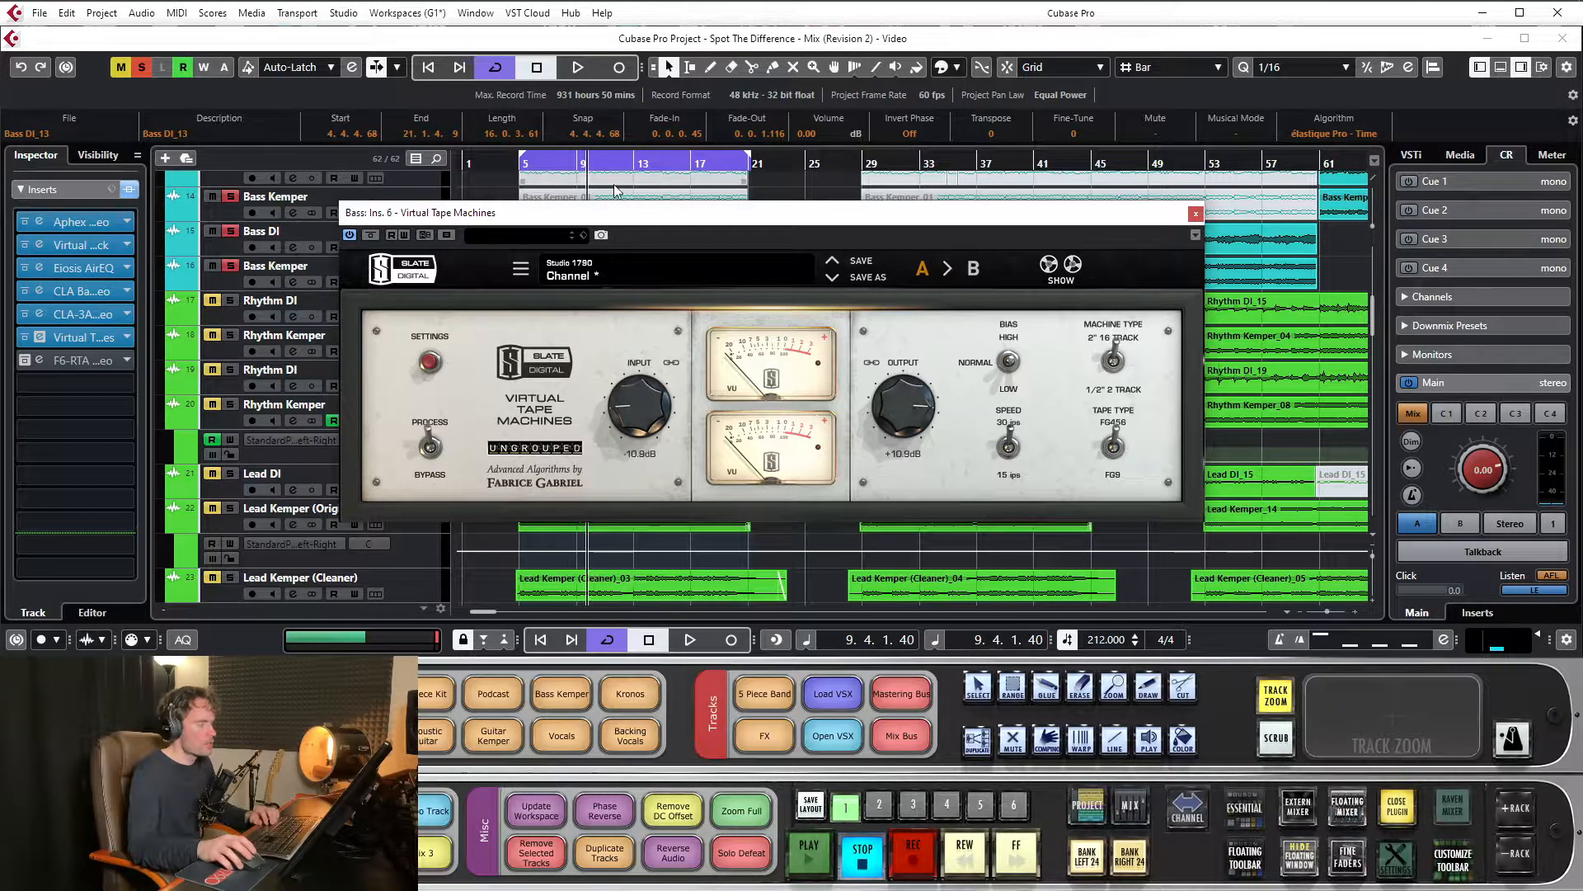
drag(634, 222, 615, 208)
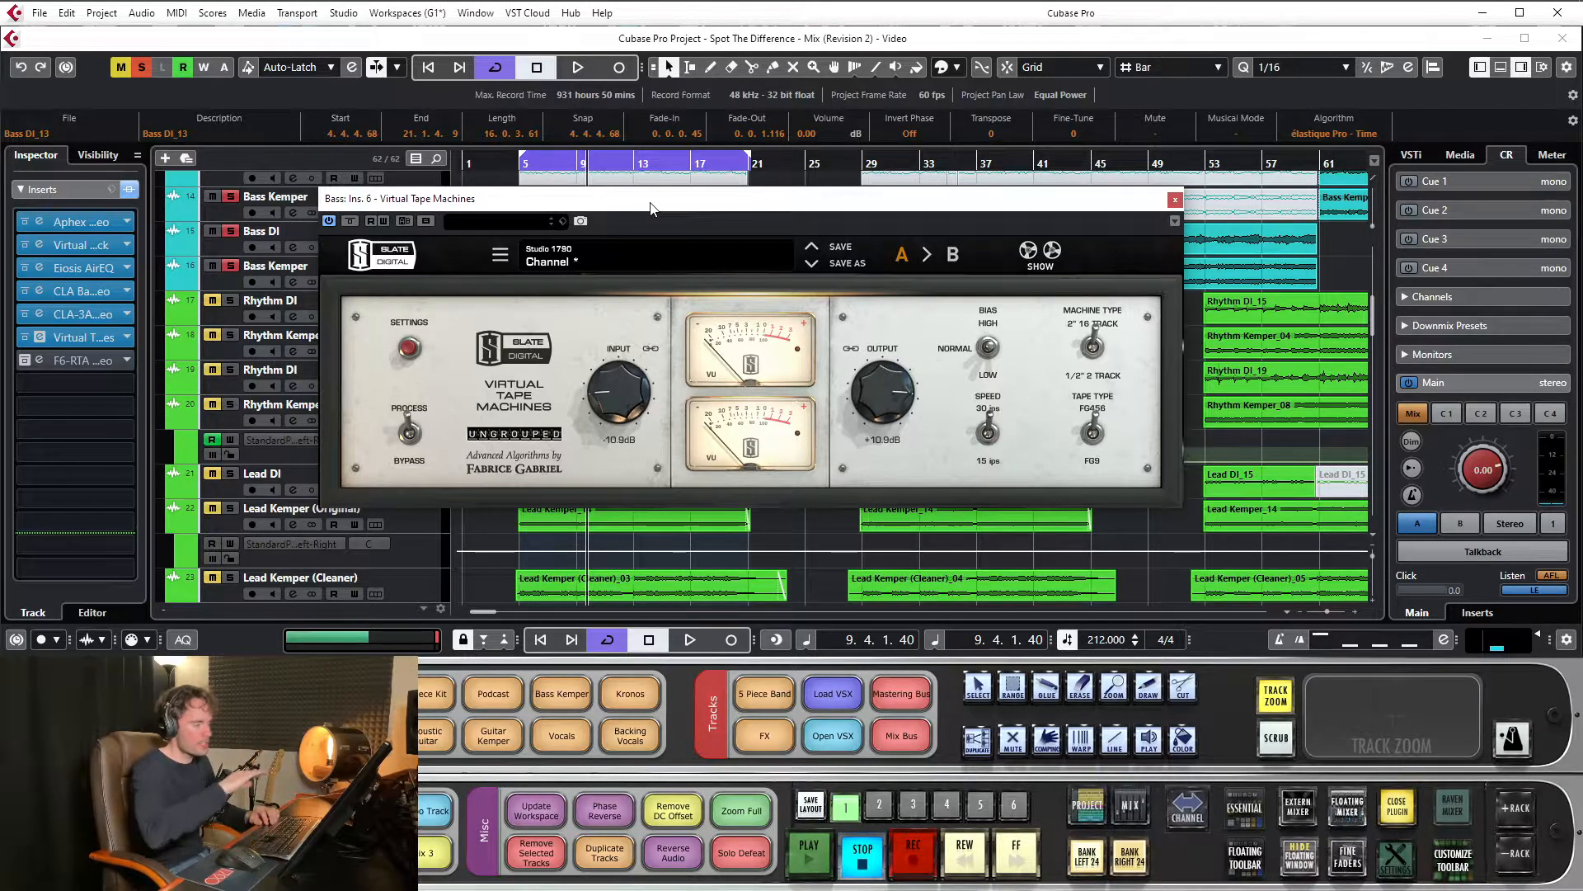
Loop the bass, adjust the Virtual Tape Machines' input to -10.7 dB and output to +10.7 dB, compare with bypass, then stop and close it
key(space)
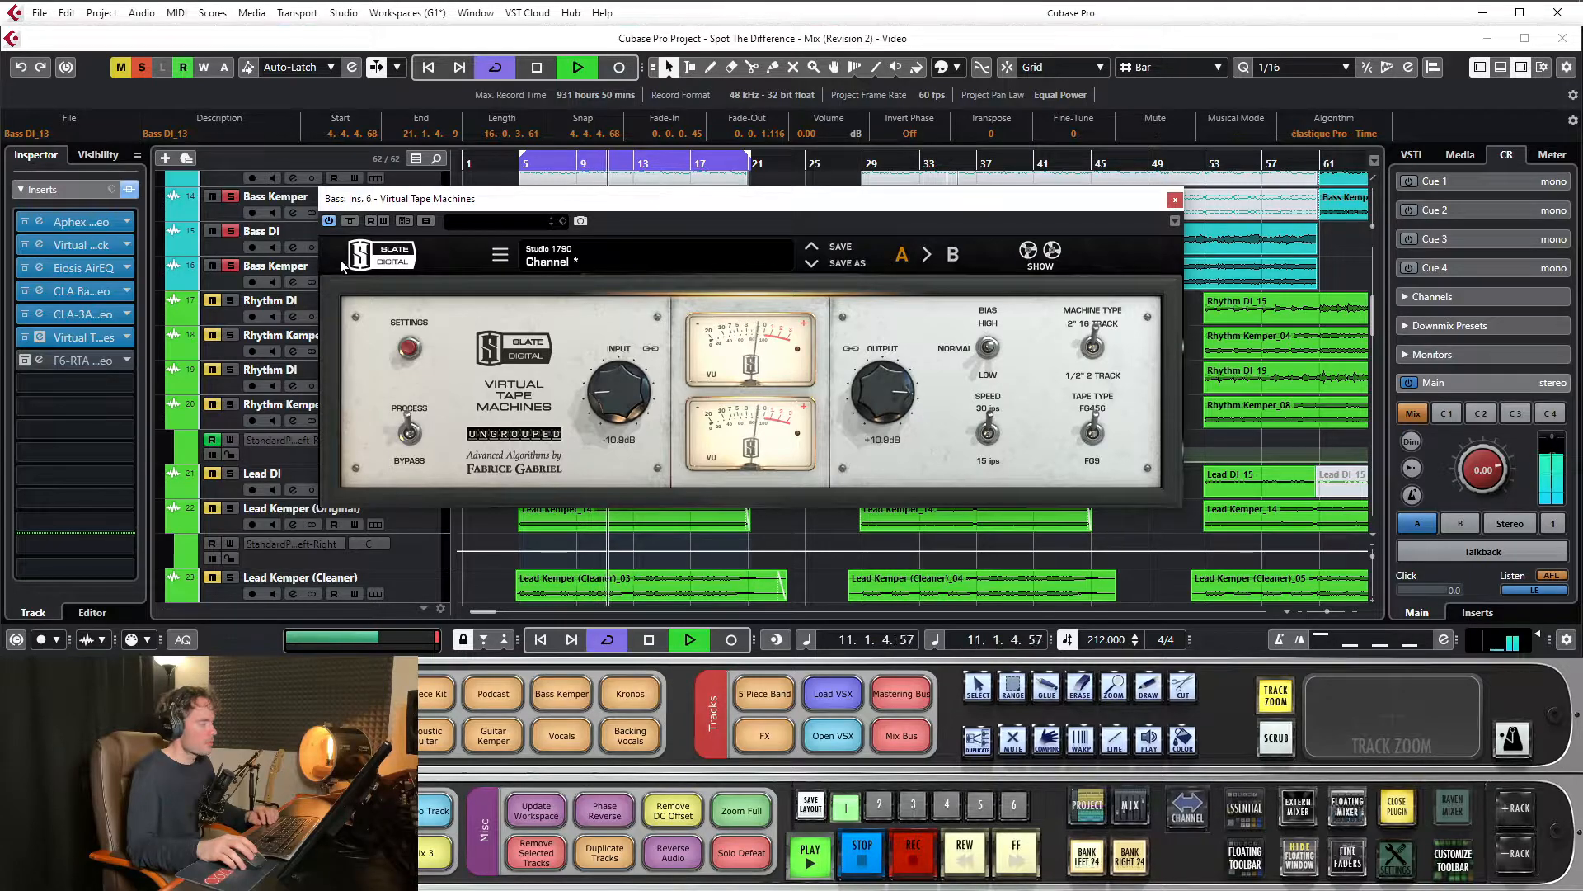
mouse_move(623, 408)
mouse_down()
mouse_move(657, 249)
mouse_move(629, 408)
mouse_up()
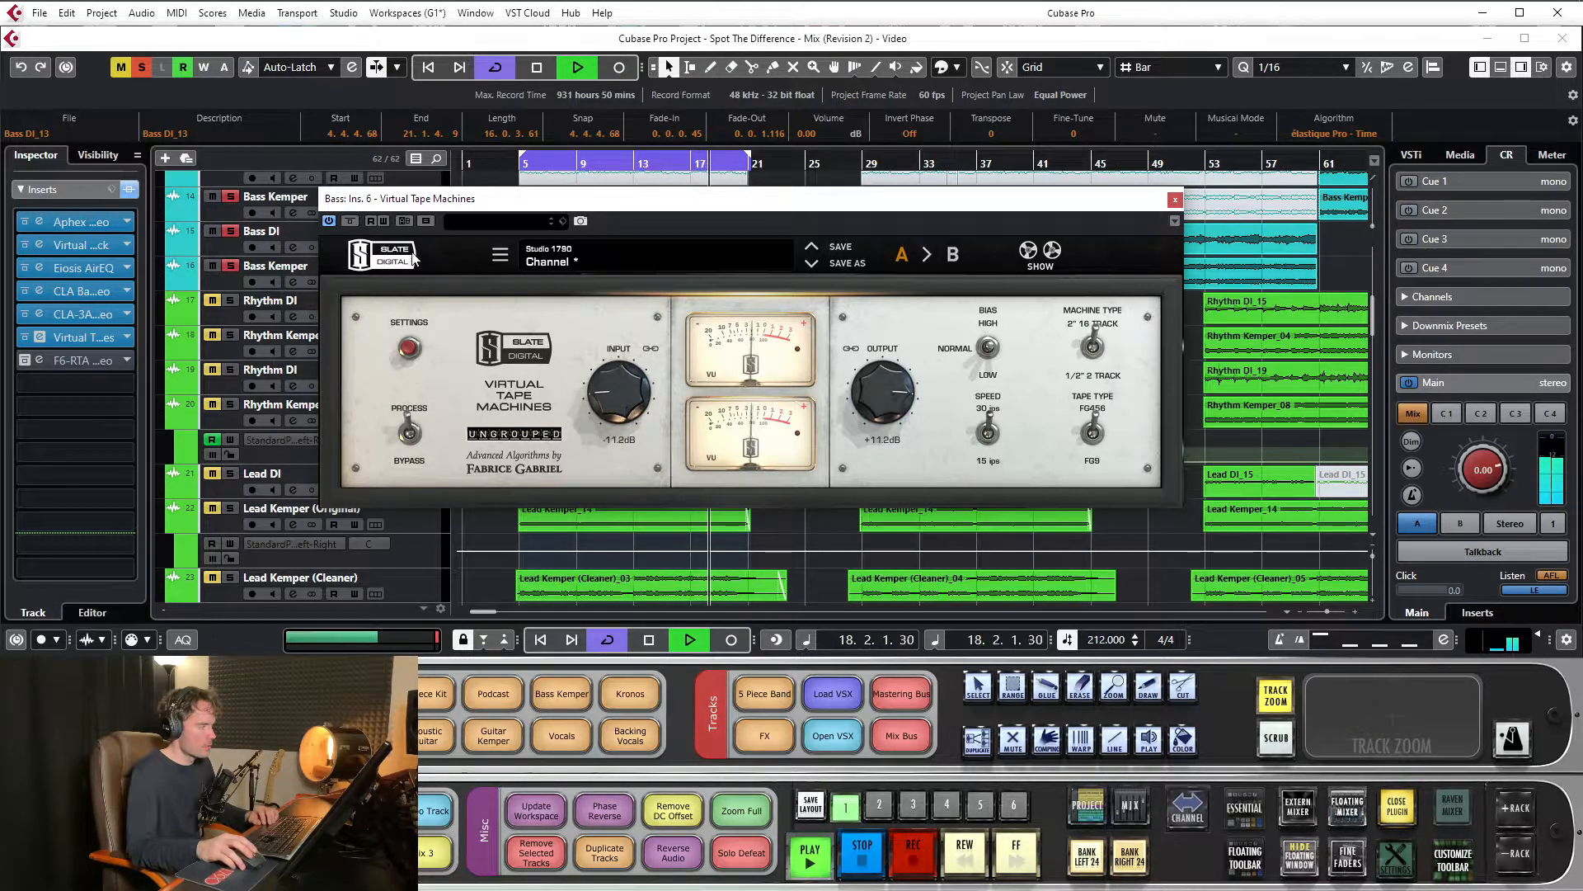
click(351, 221)
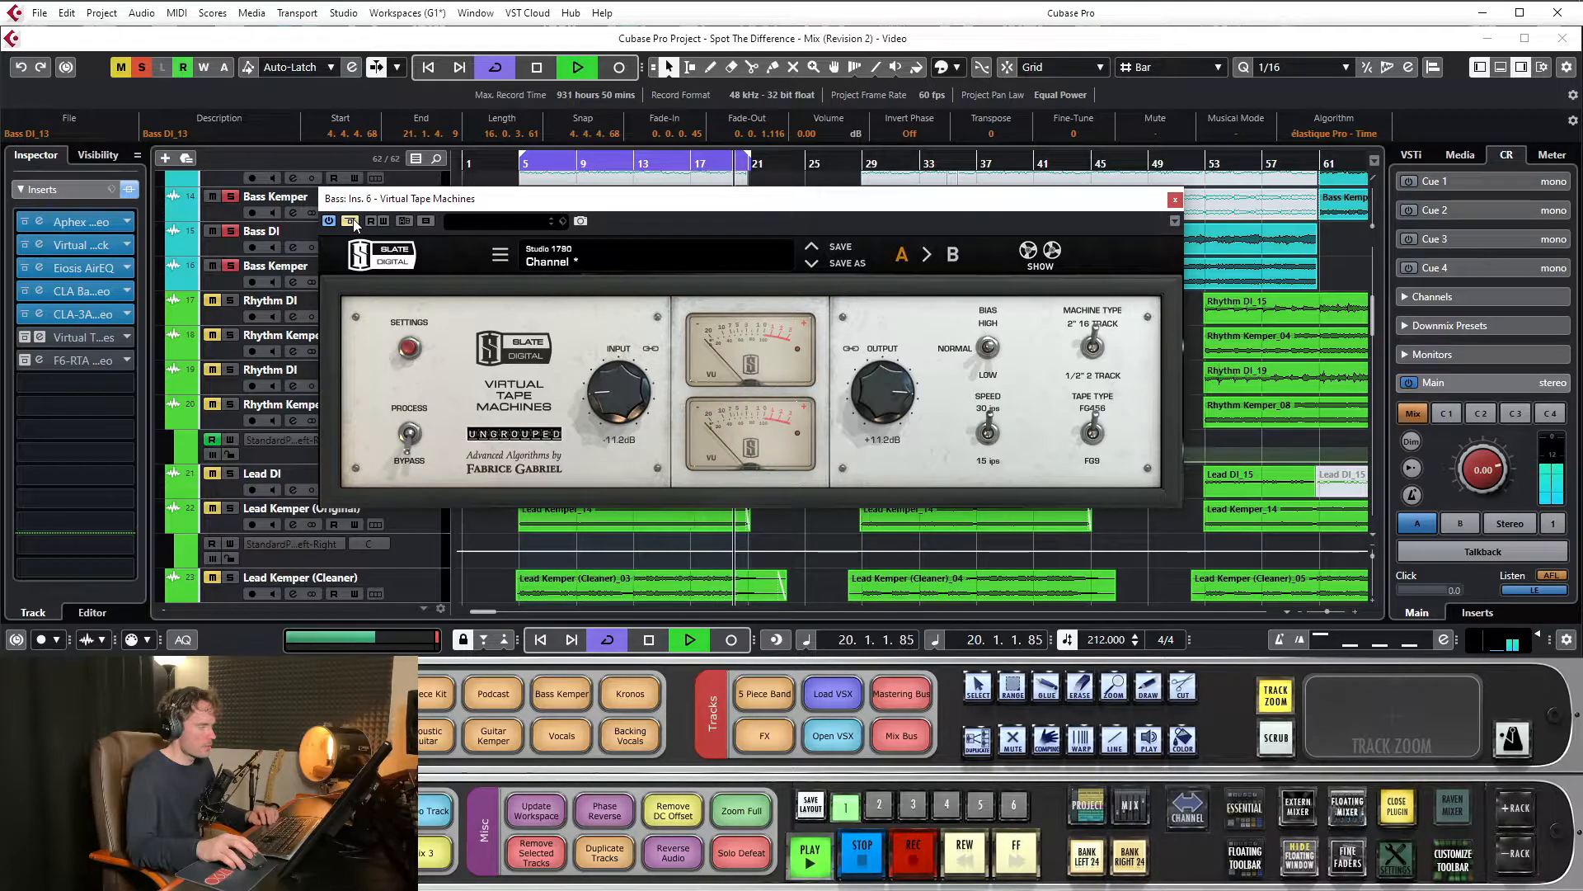
click(350, 221)
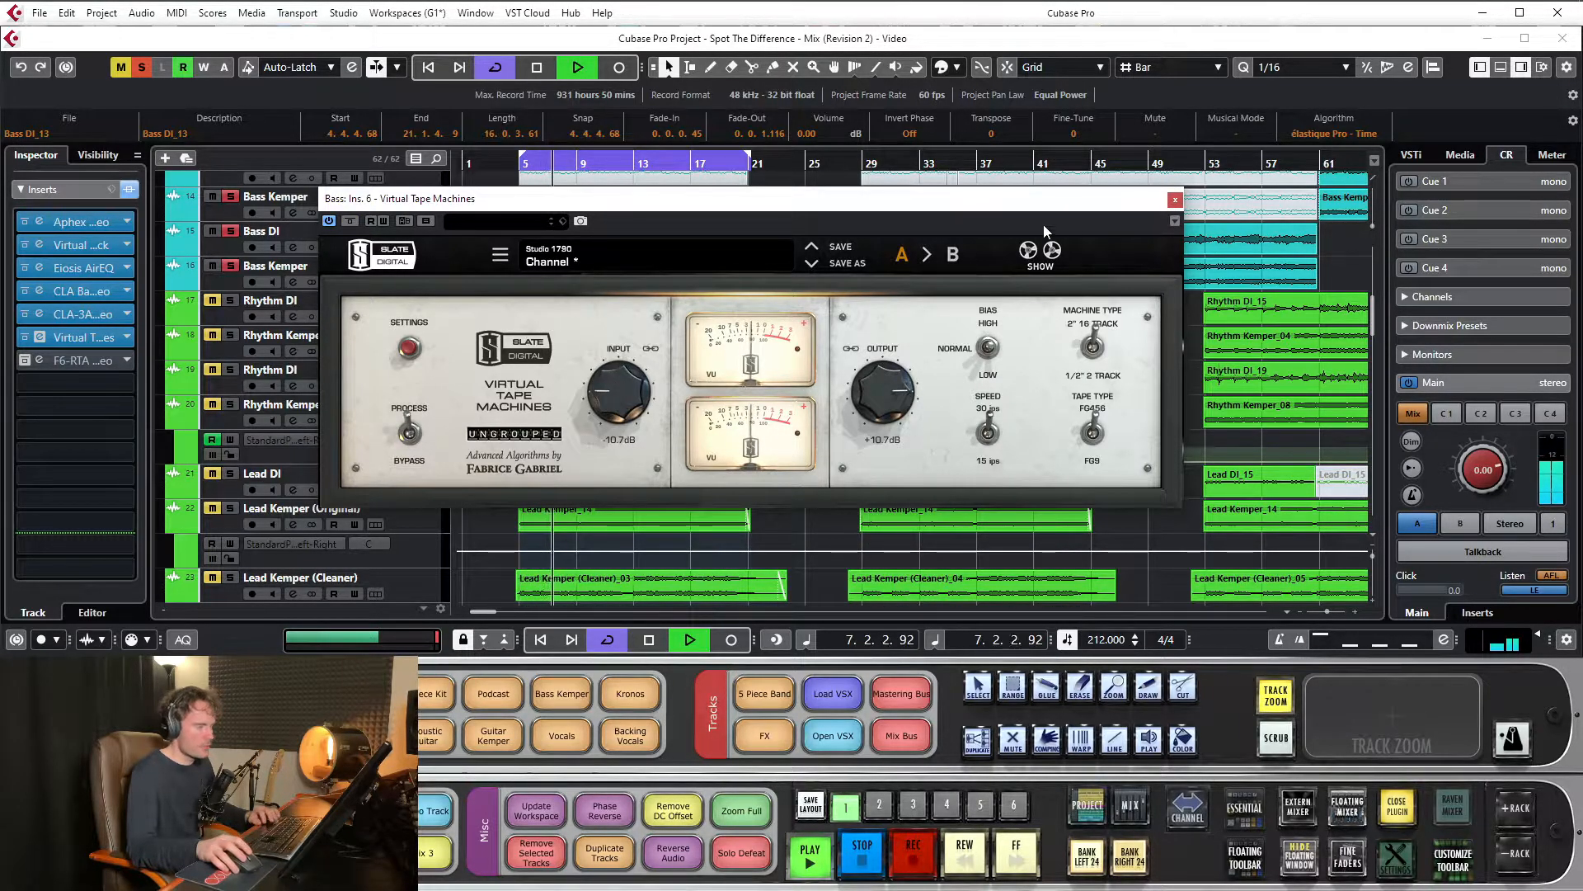
key(space)
click(1174, 198)
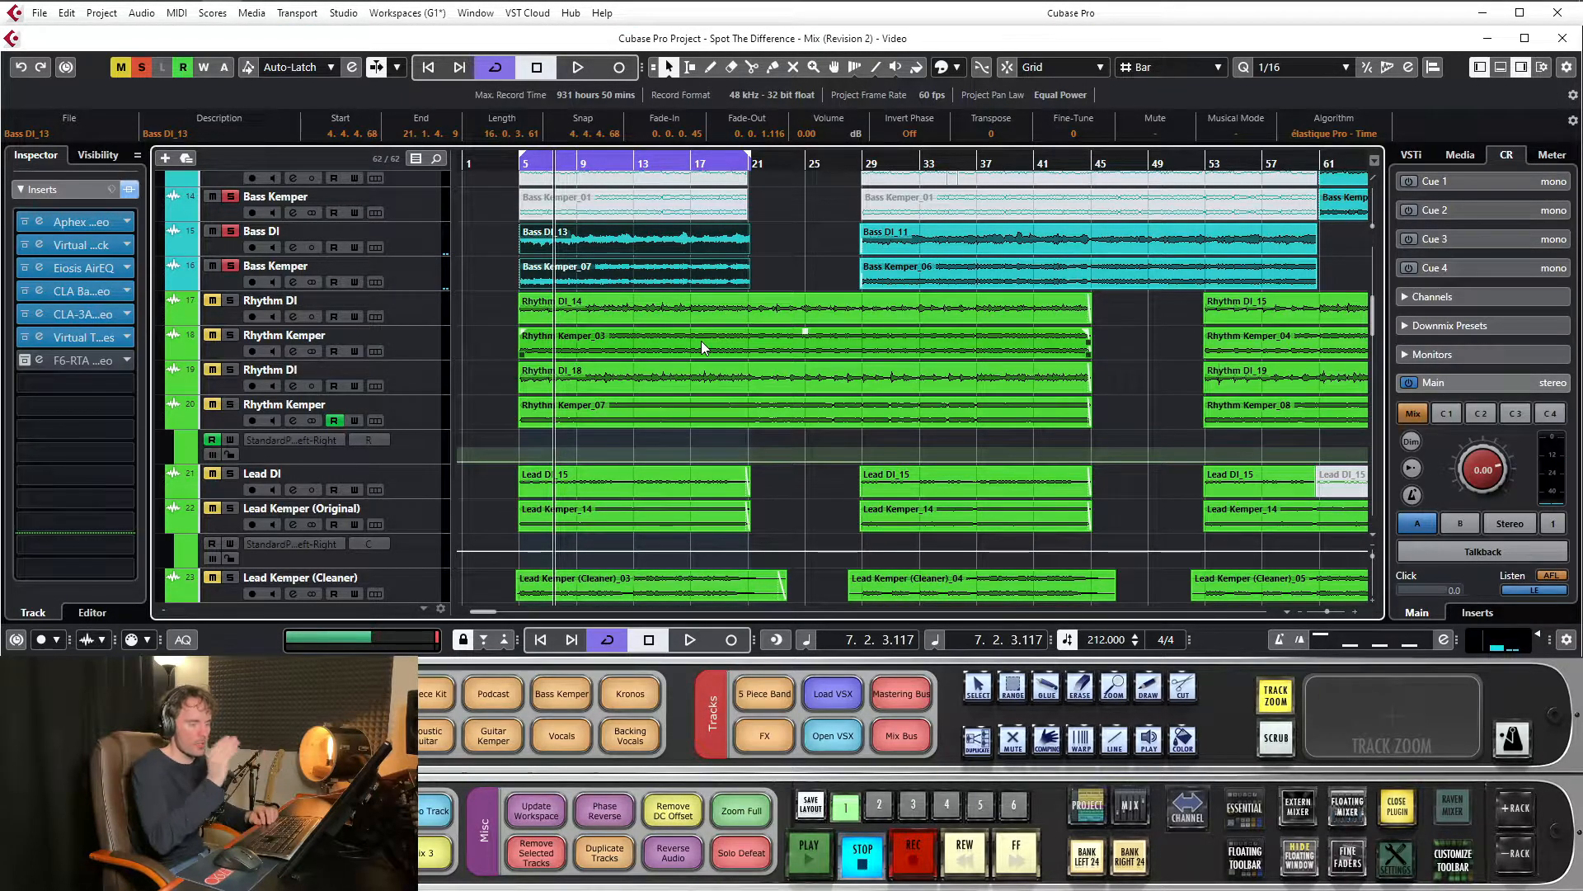
Deselect the bass event and examine the drum tracks' waveforms closely around bar 18, from Kick ML2 to Room L ML1
click(814, 204)
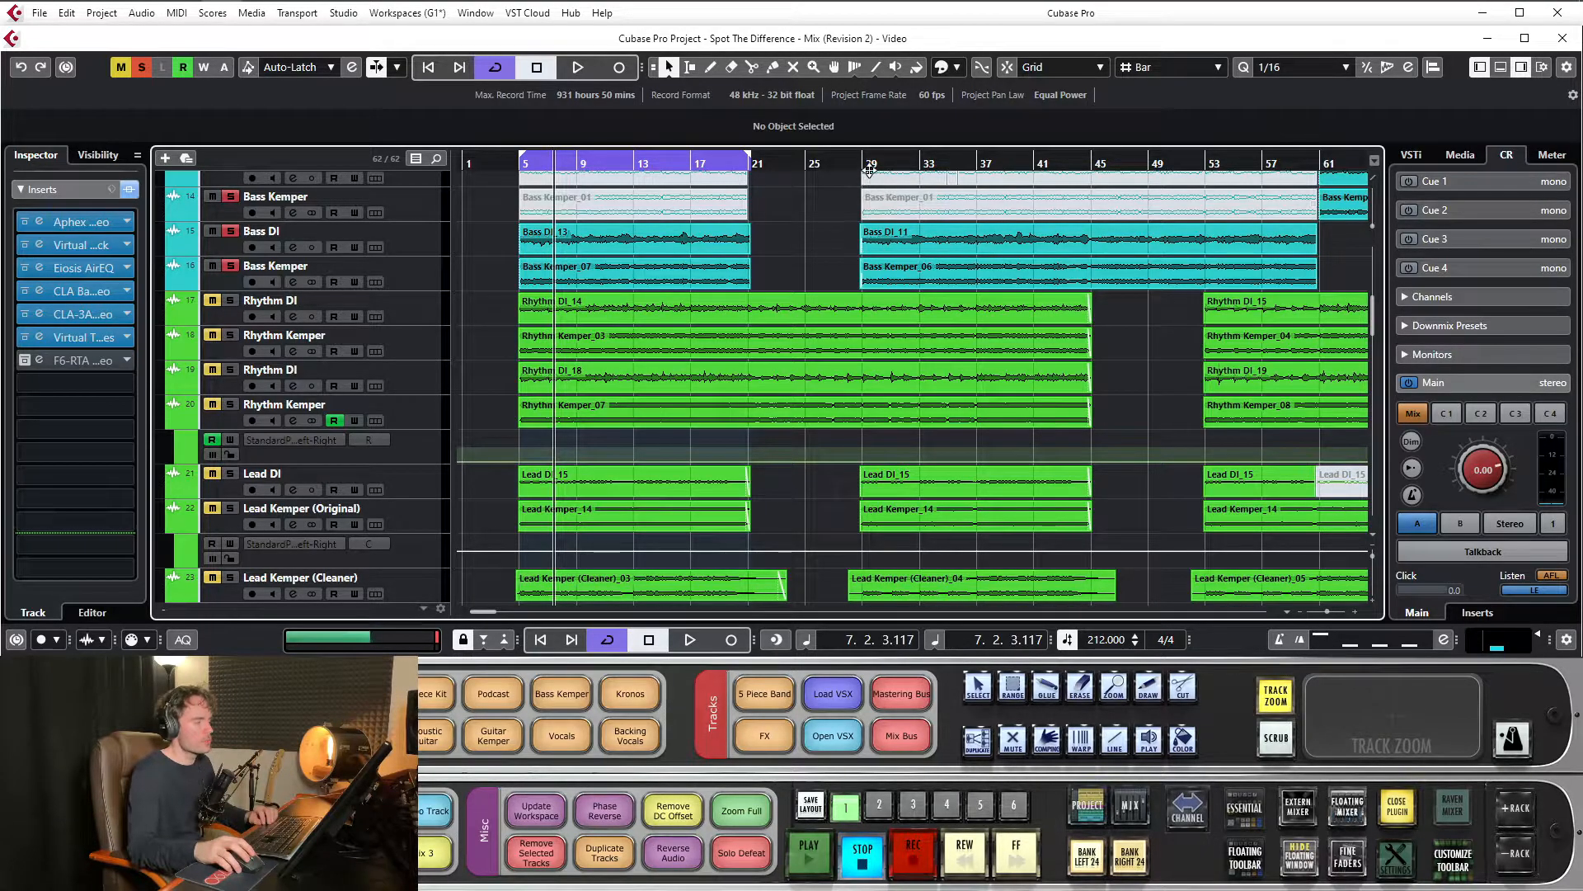
scroll(719, 298, up, 6)
drag(703, 167, 961, 254)
drag(1372, 226, 1369, 193)
click(710, 165)
drag(710, 165, 718, 139)
click(647, 163)
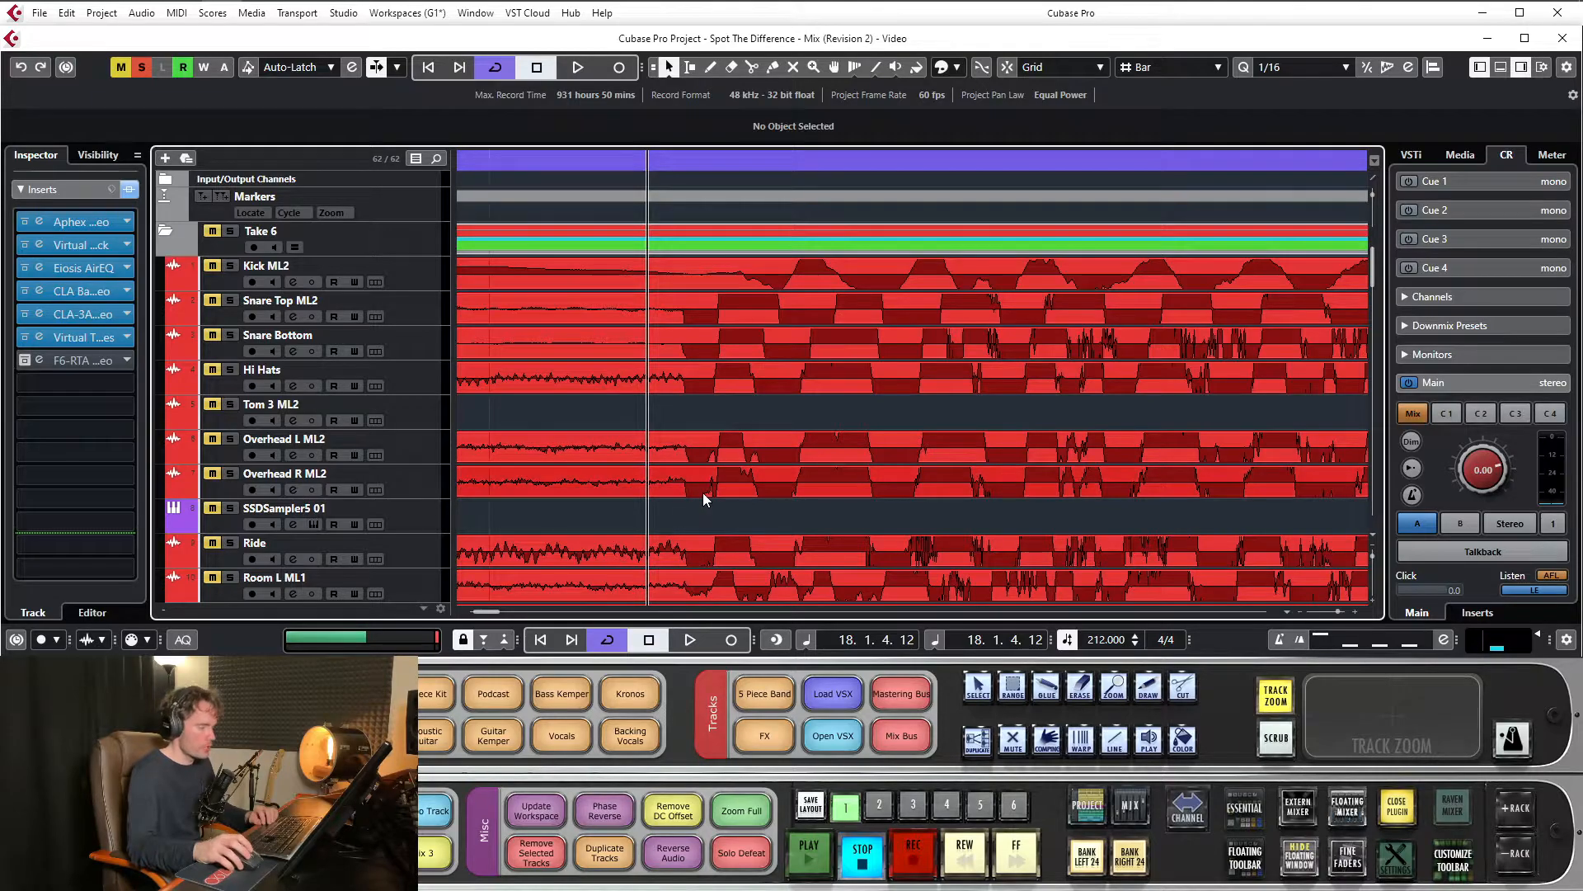
drag(673, 162, 675, 173)
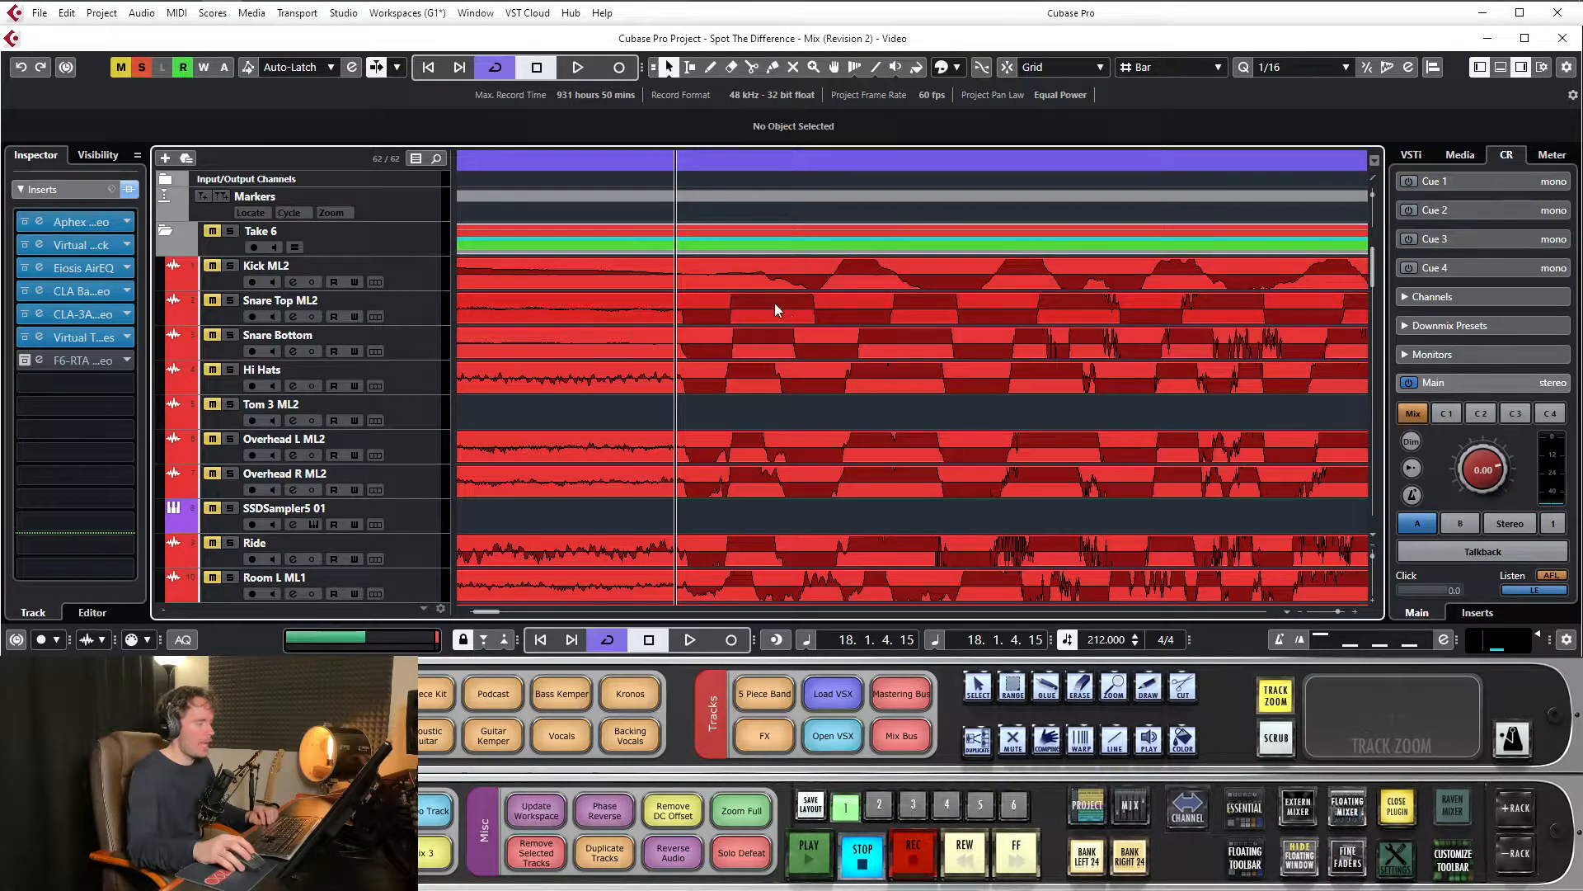
click(755, 159)
drag(756, 158, 660, 320)
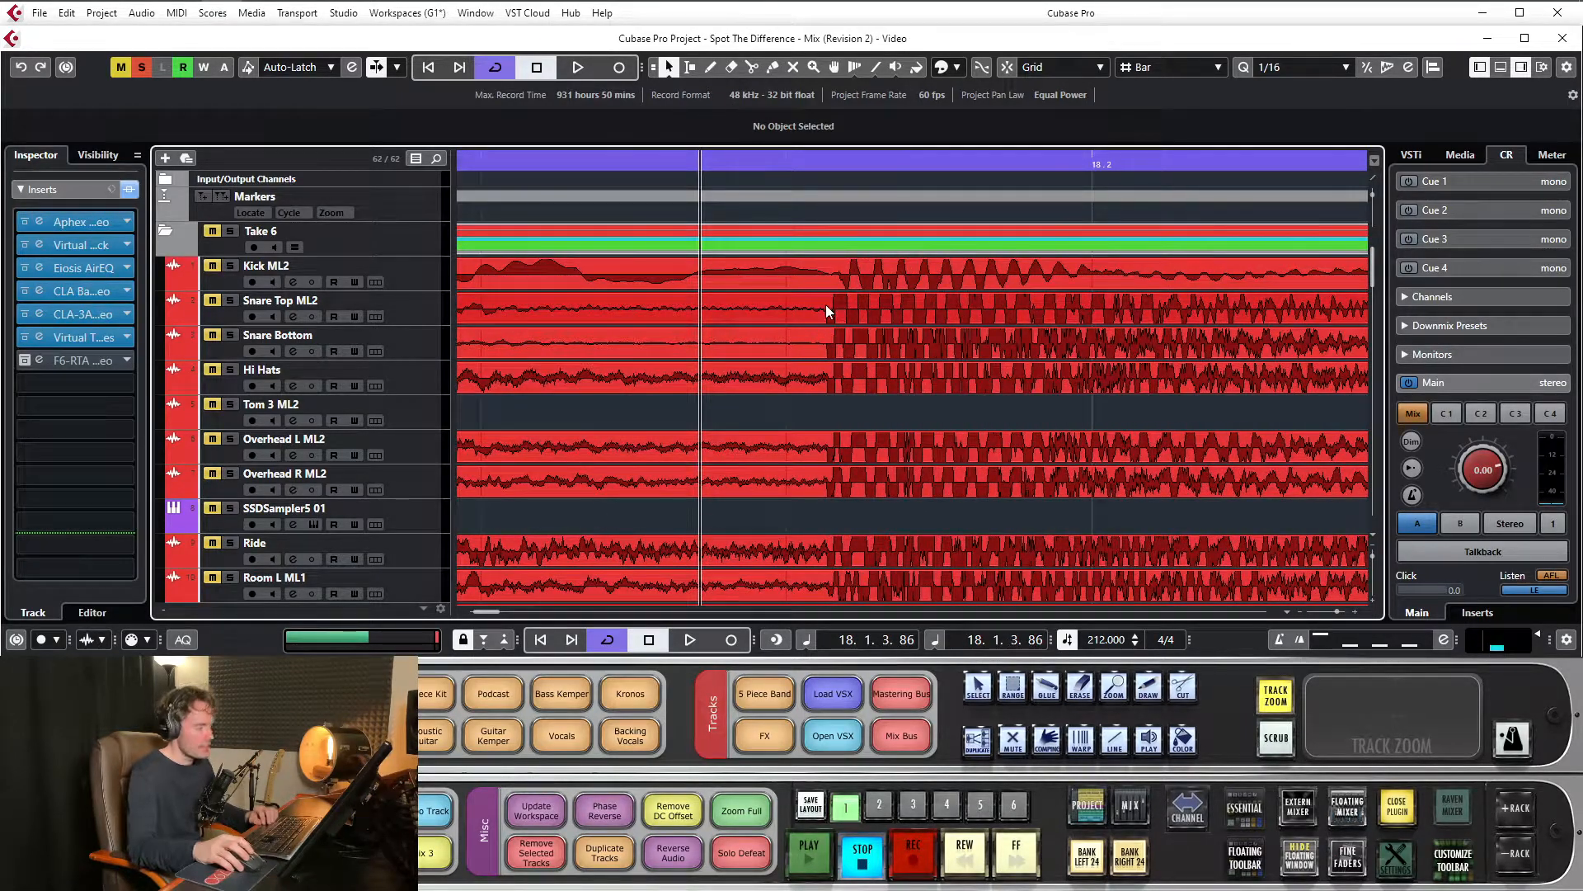
Return to the bass and guitar tracks and examine their waveforms from bar 5 to bar 18
drag(829, 168, 827, 33)
scroll(551, 373, down, 4)
scroll(537, 310, down, 5)
drag(510, 157, 550, 256)
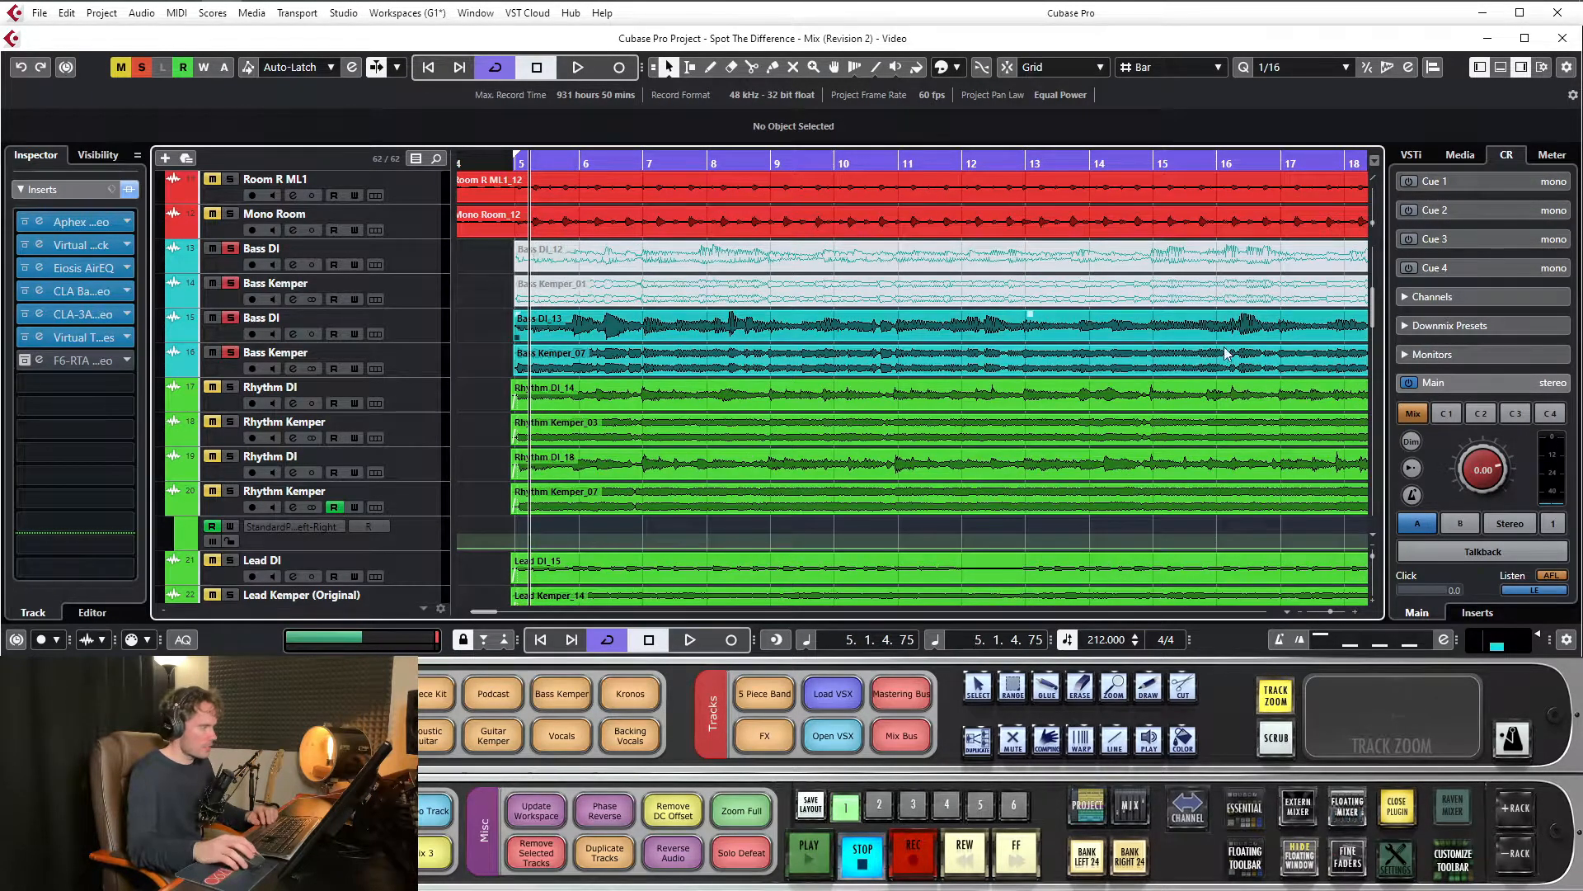
scroll(617, 309, down, 5)
scroll(612, 294, up, 6)
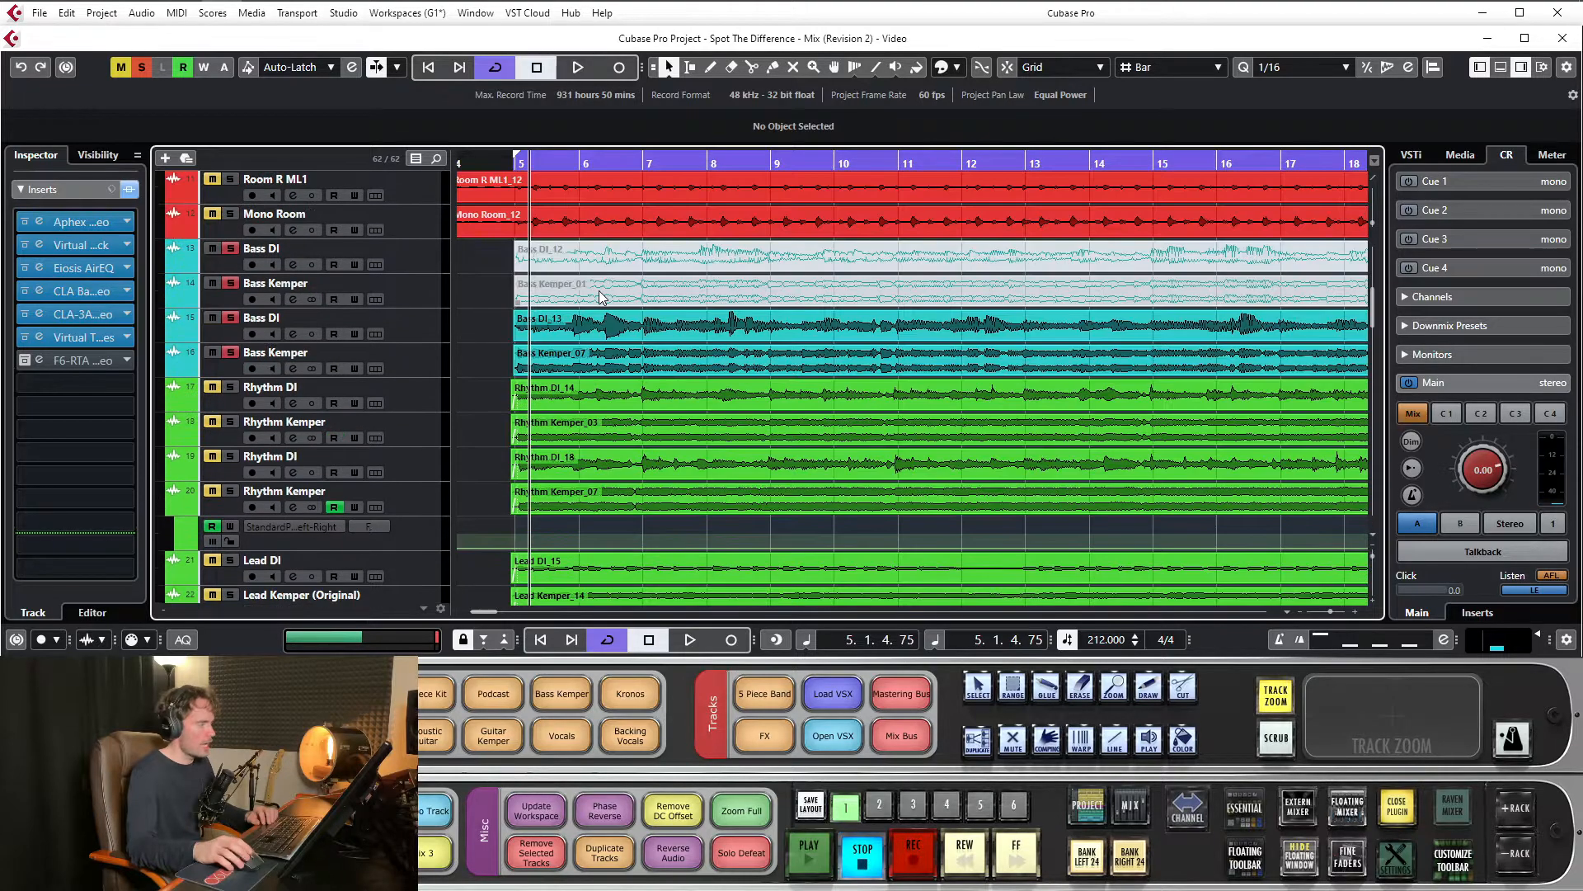
Reopen the Virtual Tape Machines insert to review its settings, then close its window
click(65, 345)
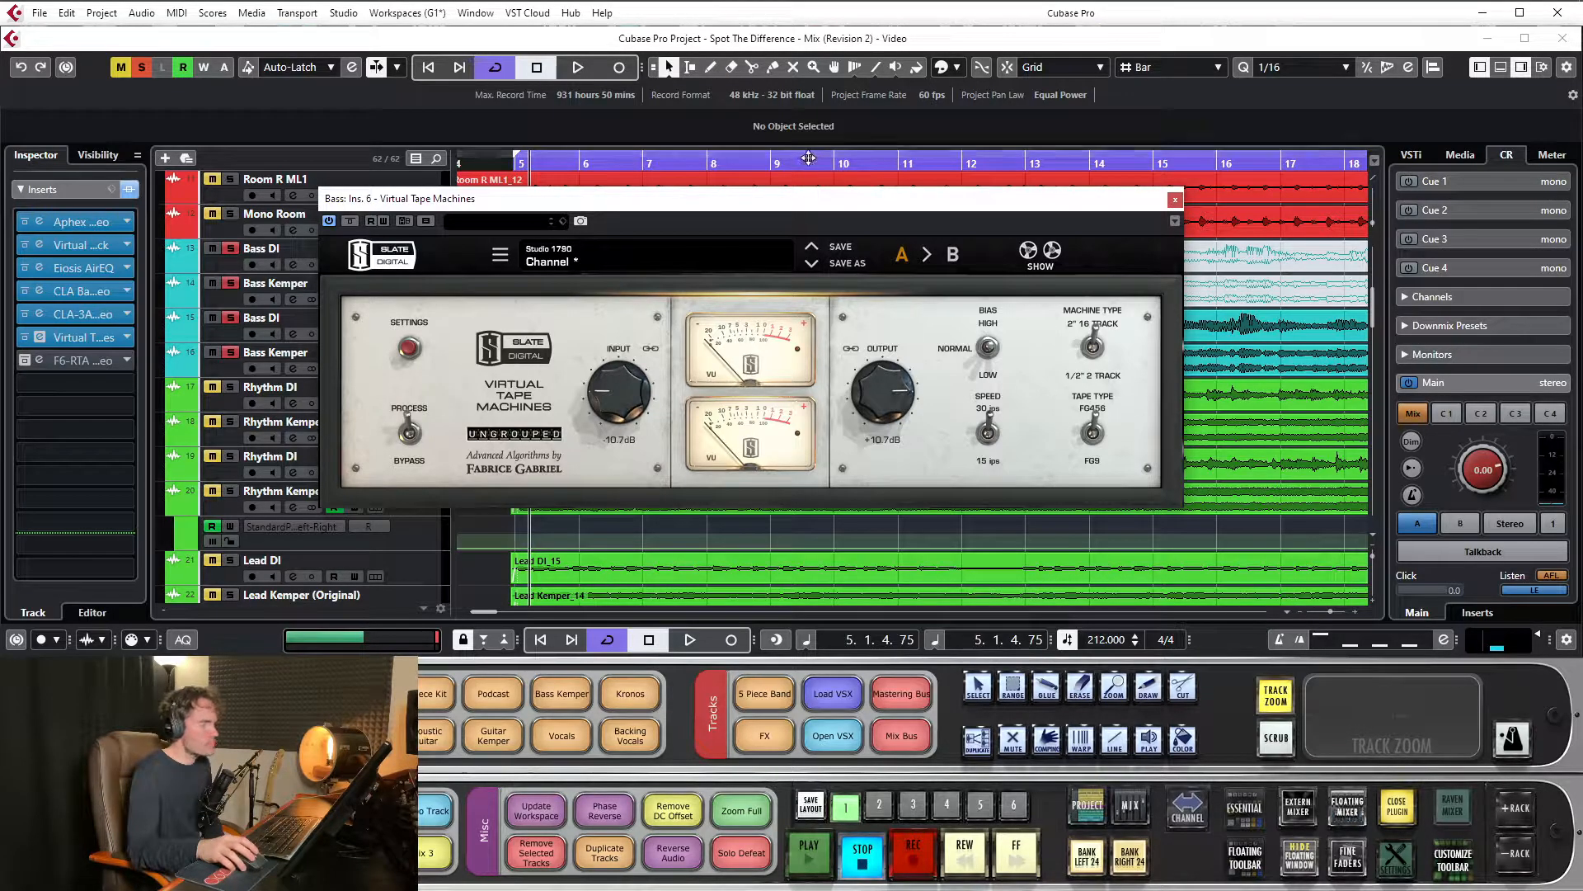
drag(792, 208, 796, 190)
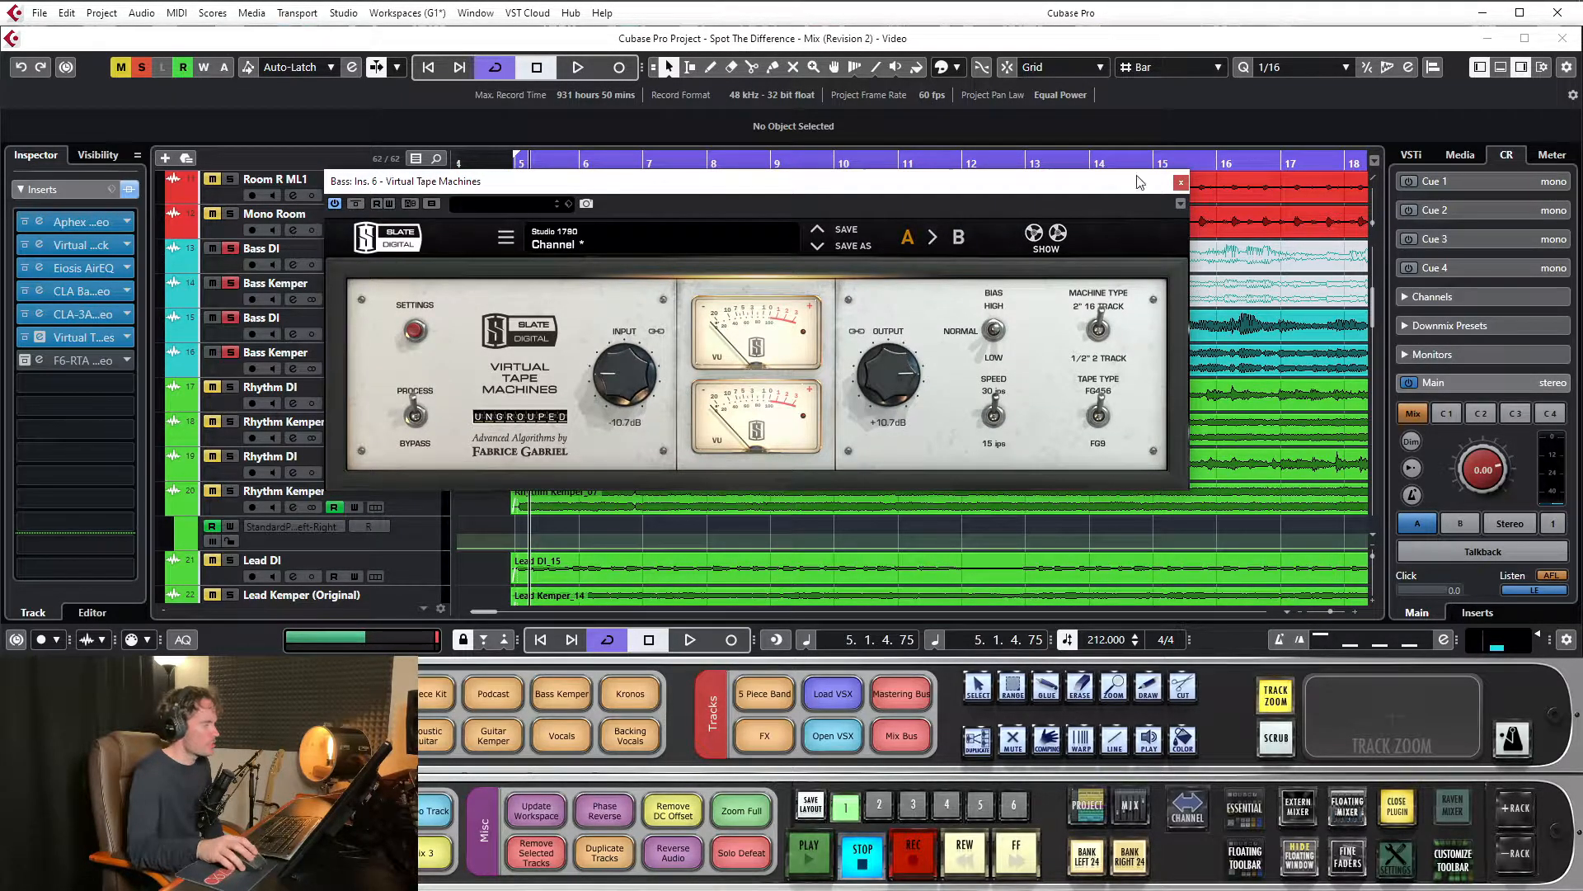
click(1180, 185)
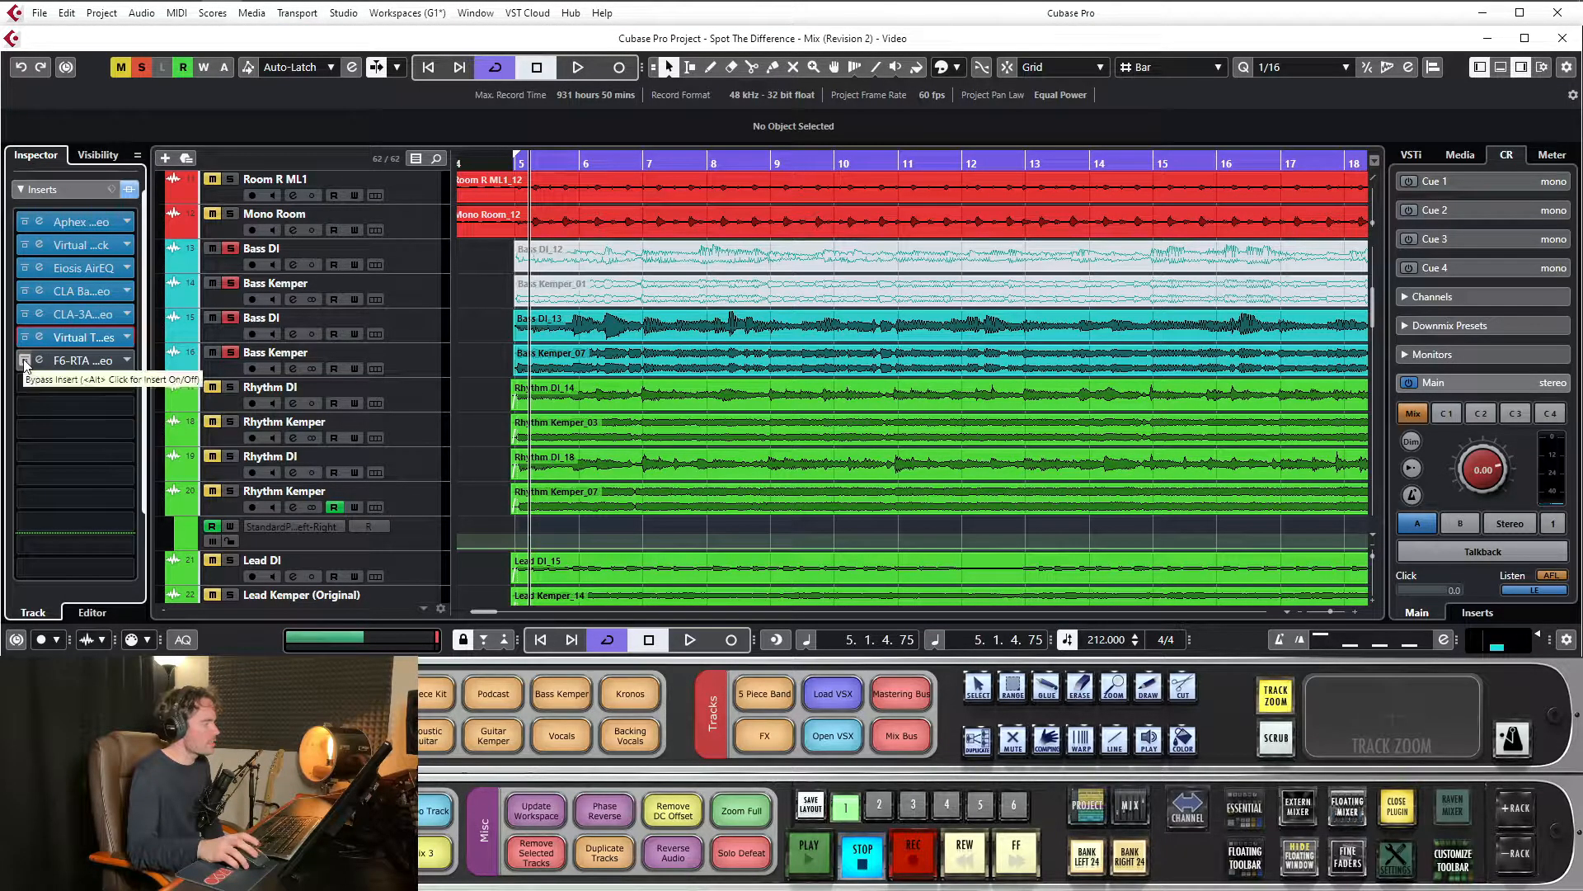
Open and activate the Bass channel's F6-RTA Stereo insert and move its window clear of the track list
click(80, 363)
drag(688, 355, 902, 196)
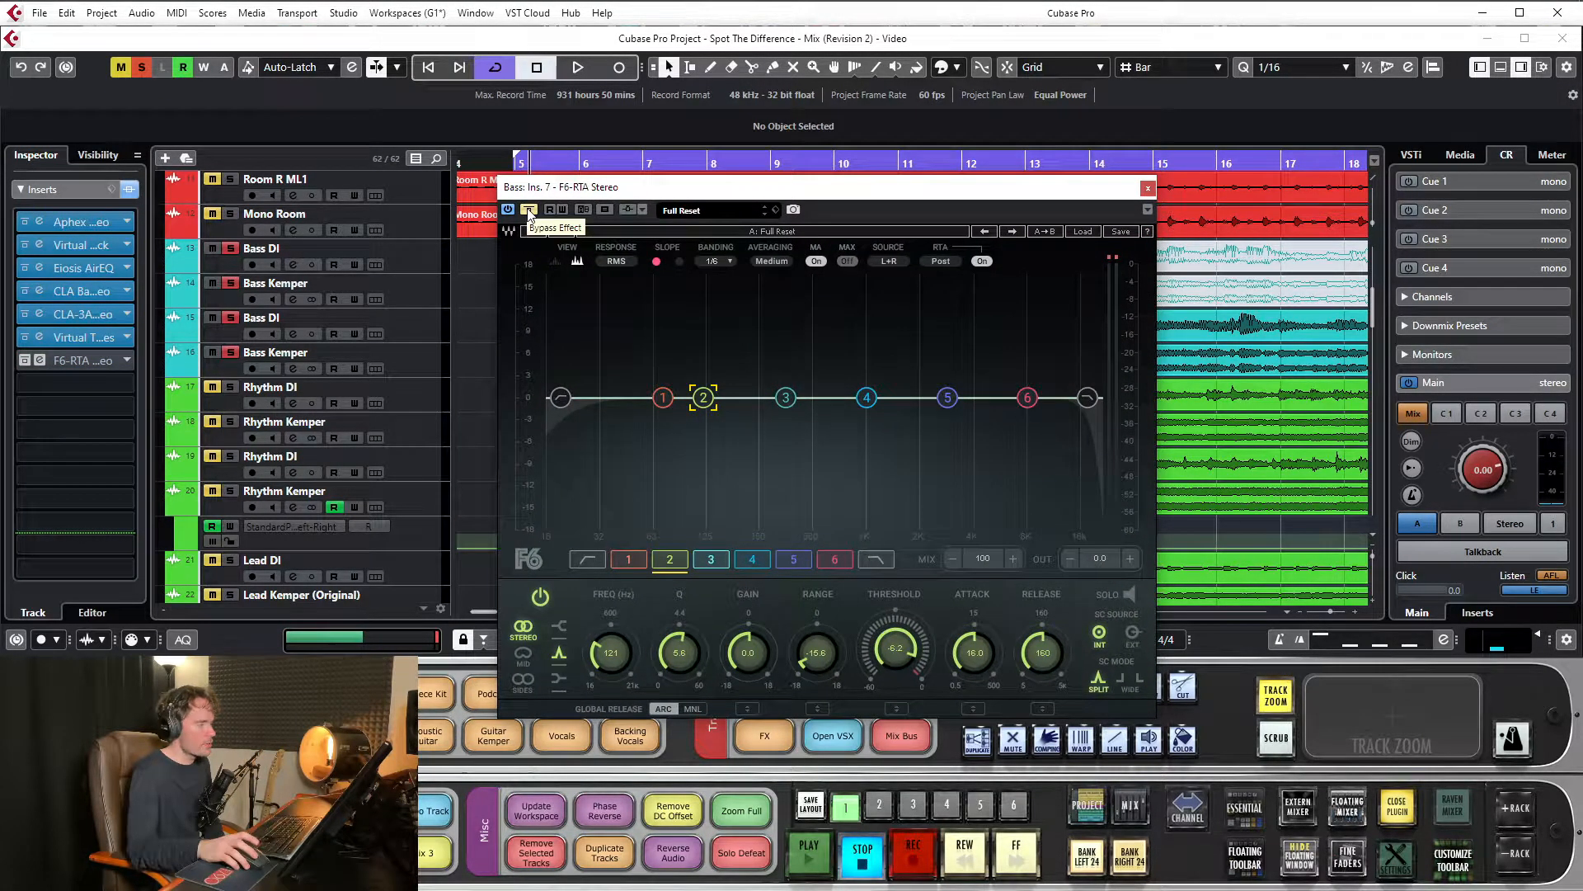
click(529, 211)
drag(816, 194, 785, 162)
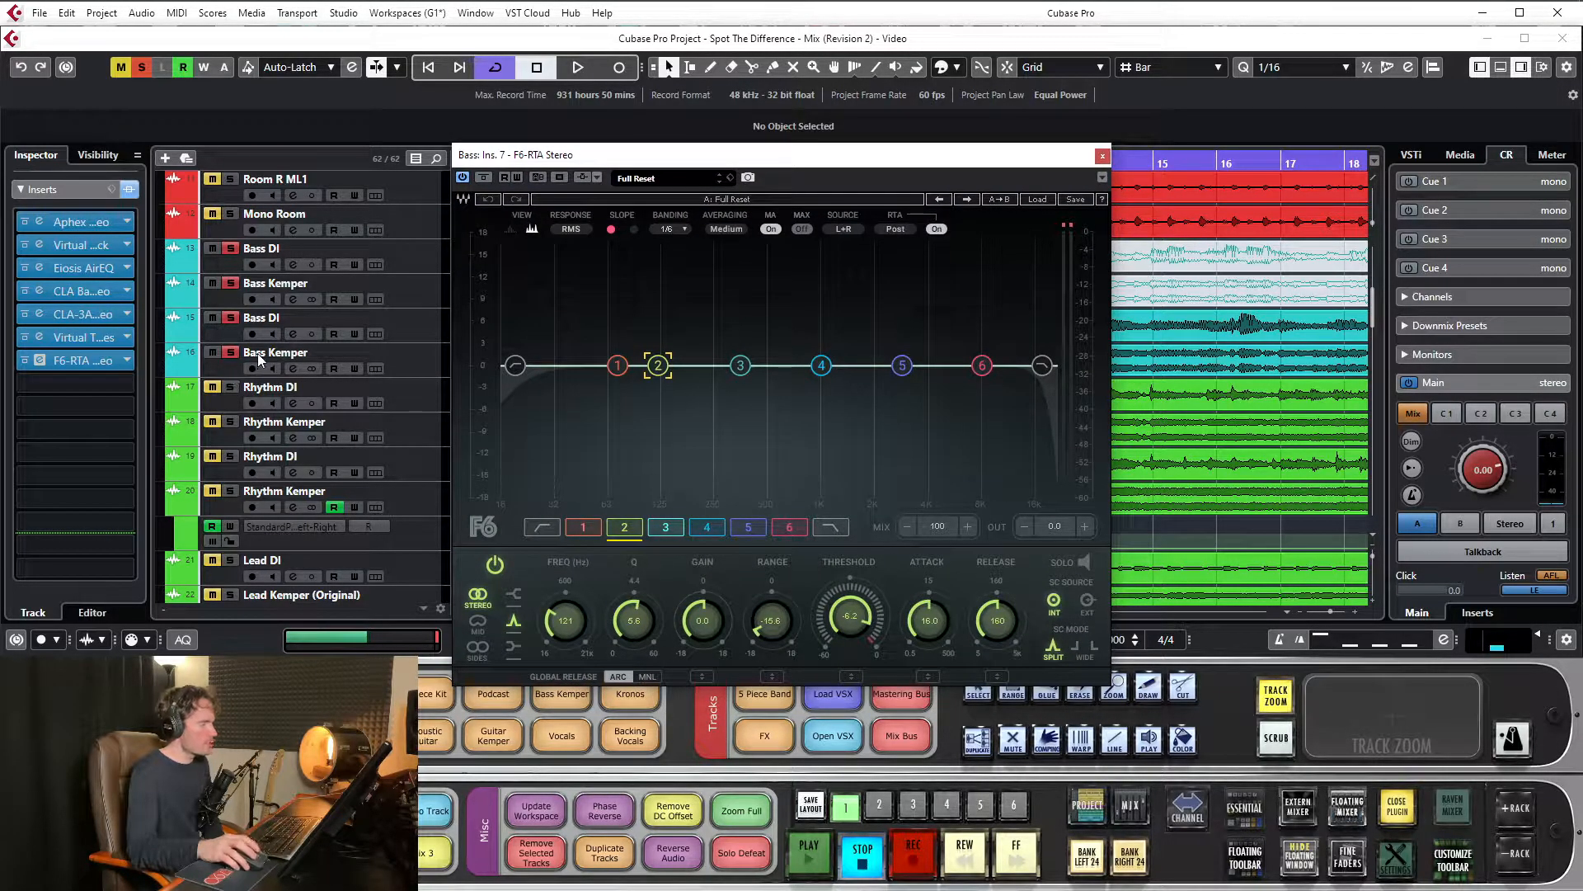
Play the soloed bass briefly to examine its spectrum in the F6-RTA Stereo, with the plugin window clear of the timeline ruler
key(space)
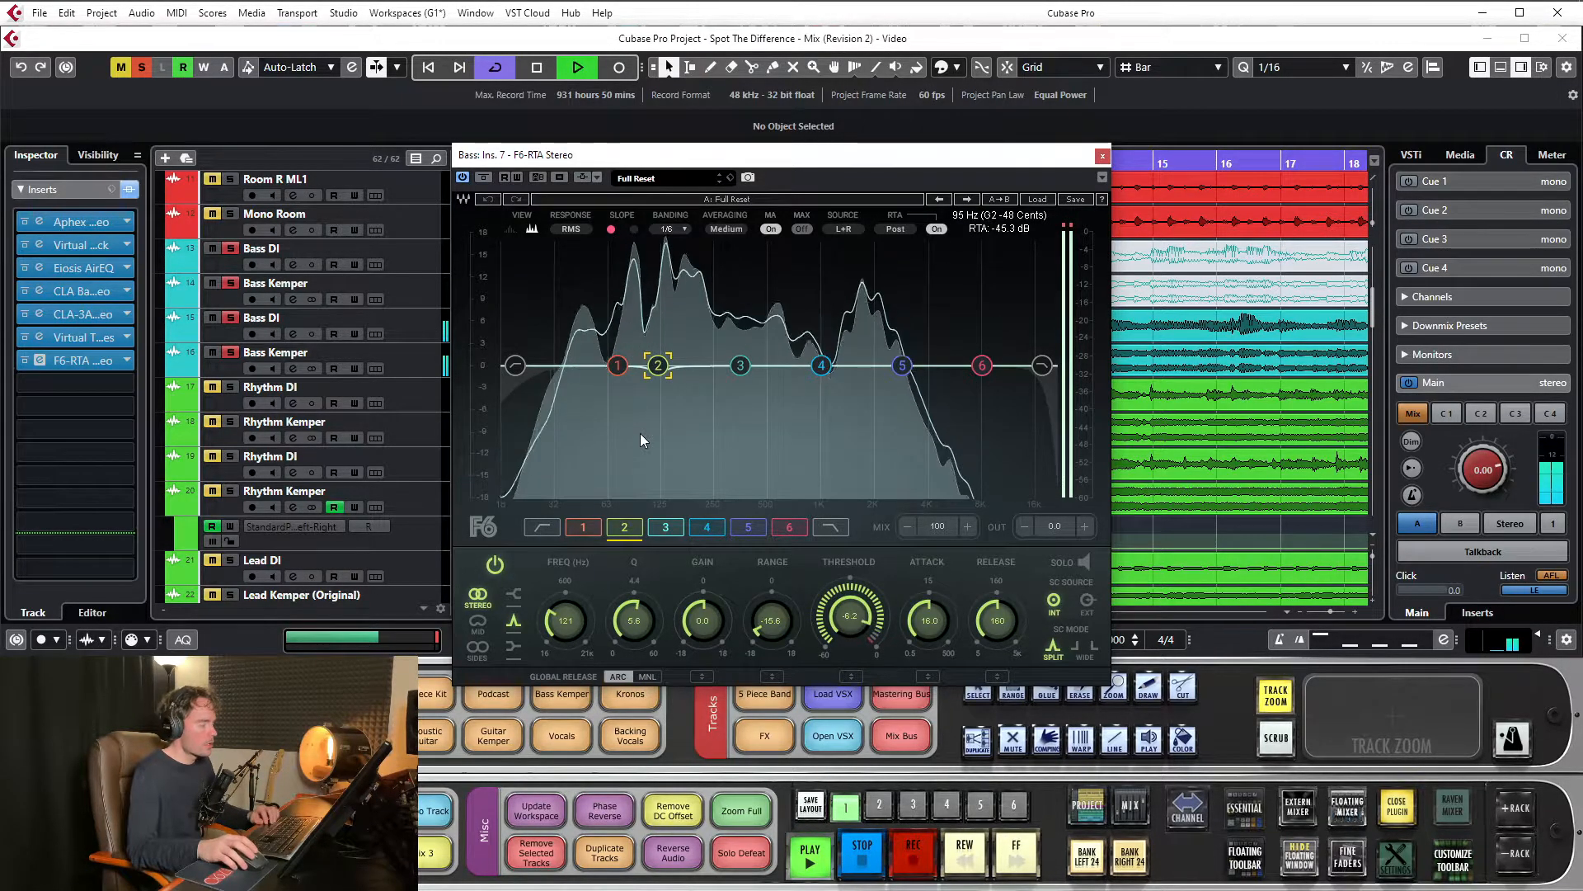
key(space)
drag(770, 165, 811, 329)
drag(665, 164, 675, 128)
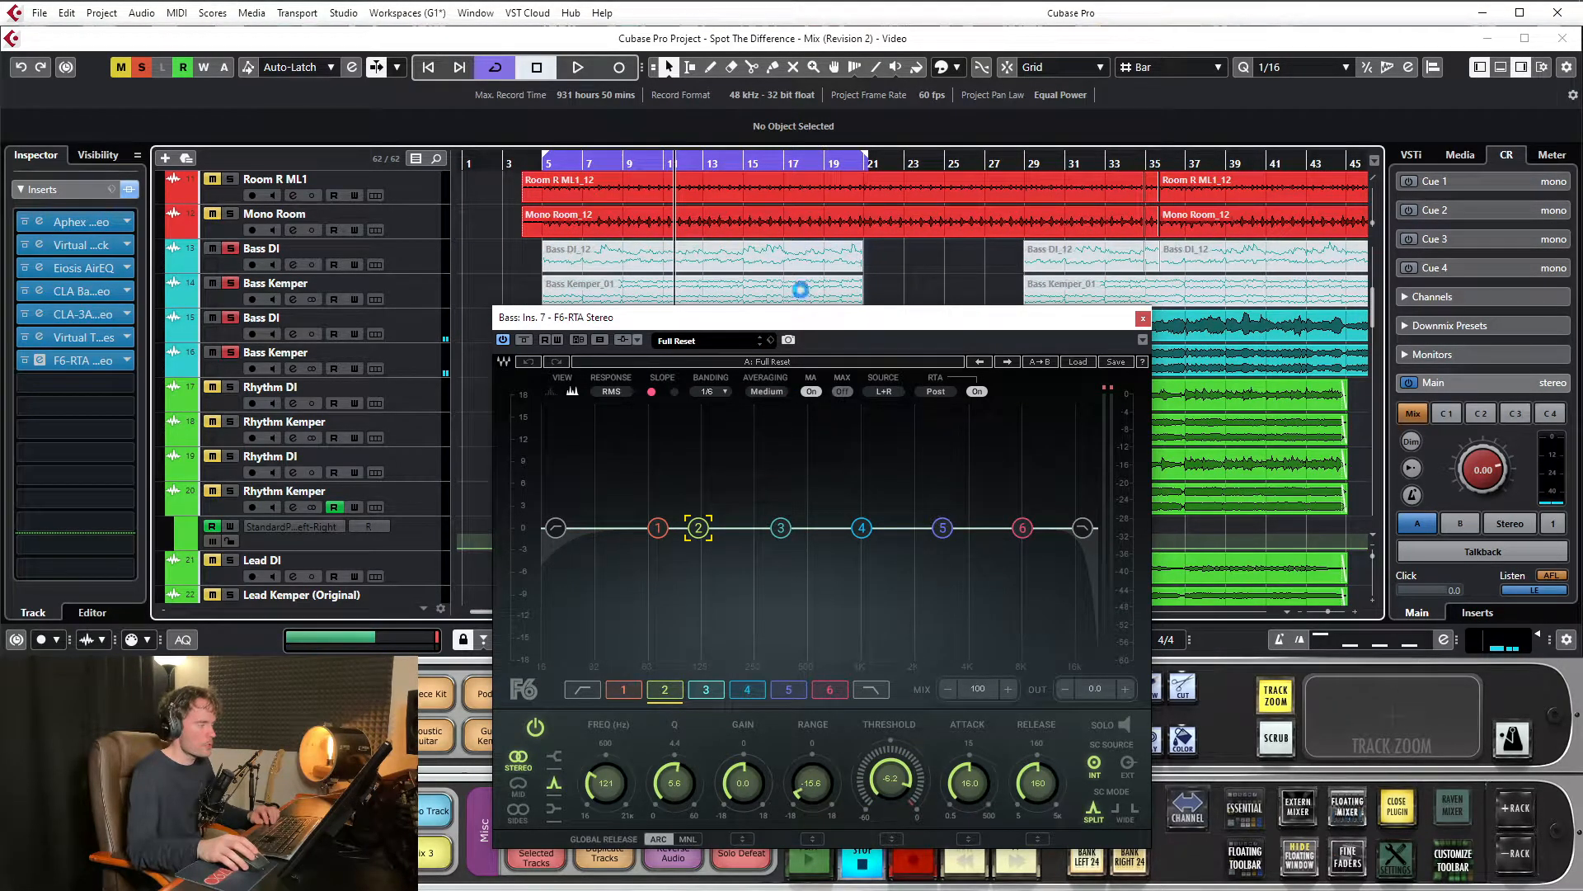
drag(793, 318, 761, 211)
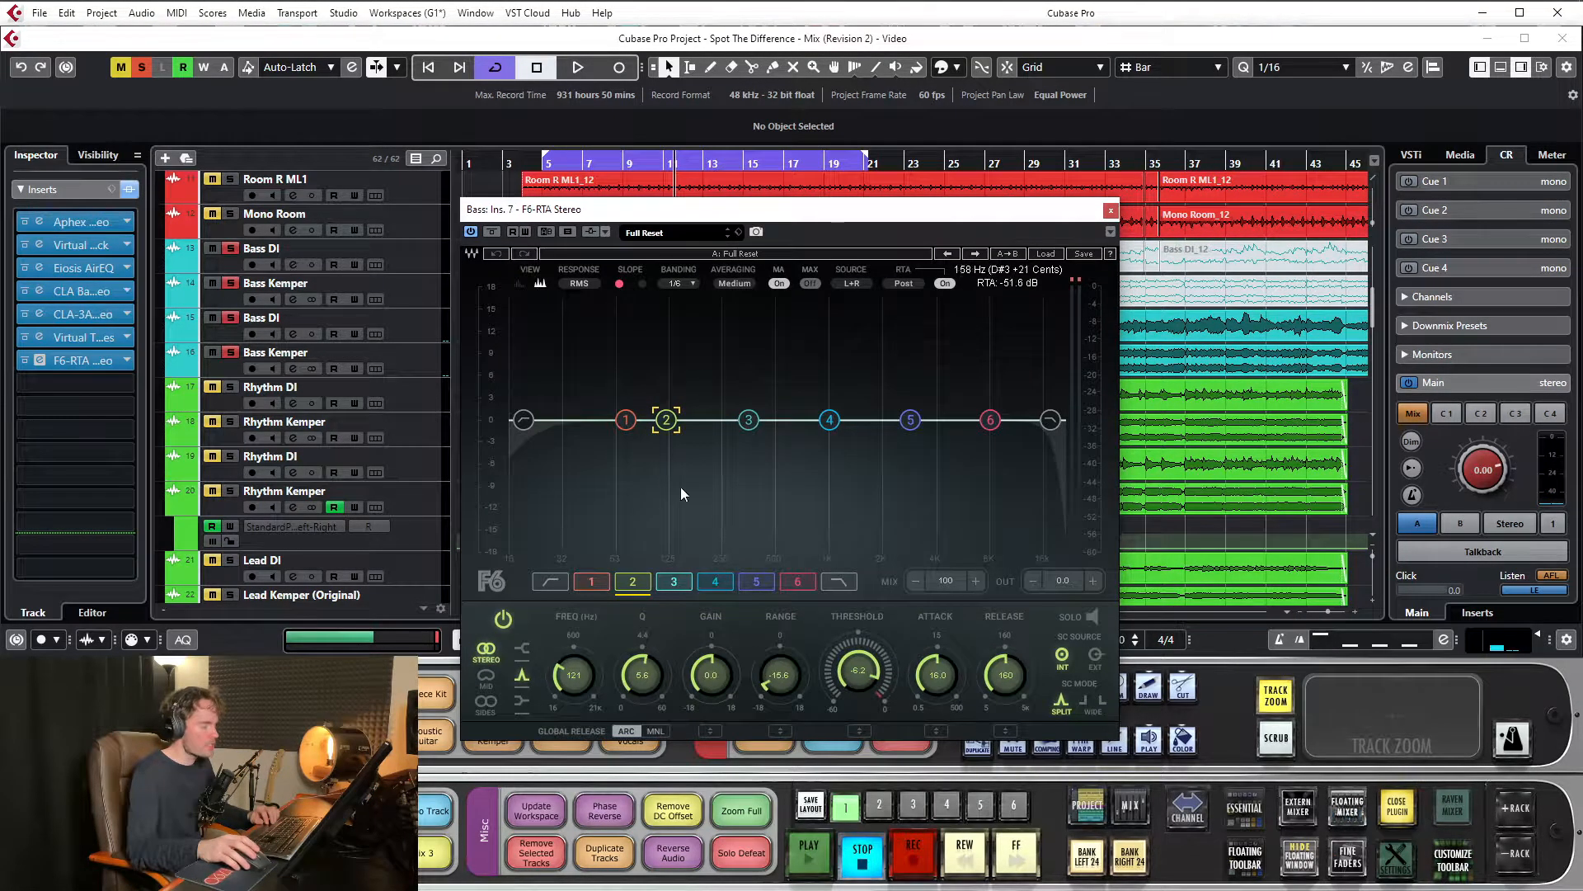
drag(732, 216, 697, 250)
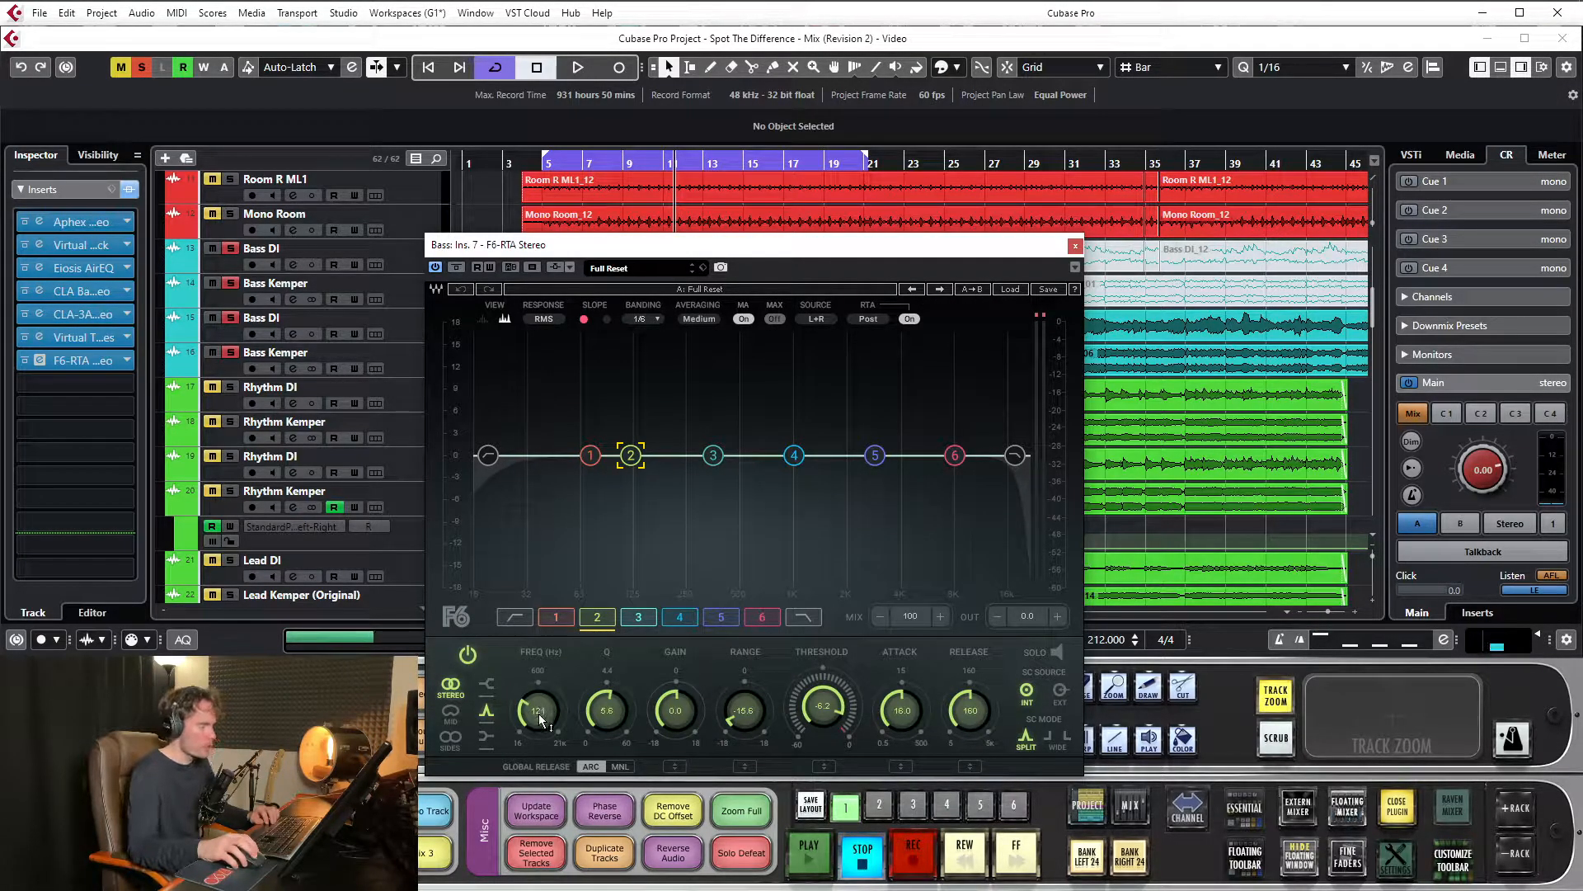
drag(691, 248, 691, 198)
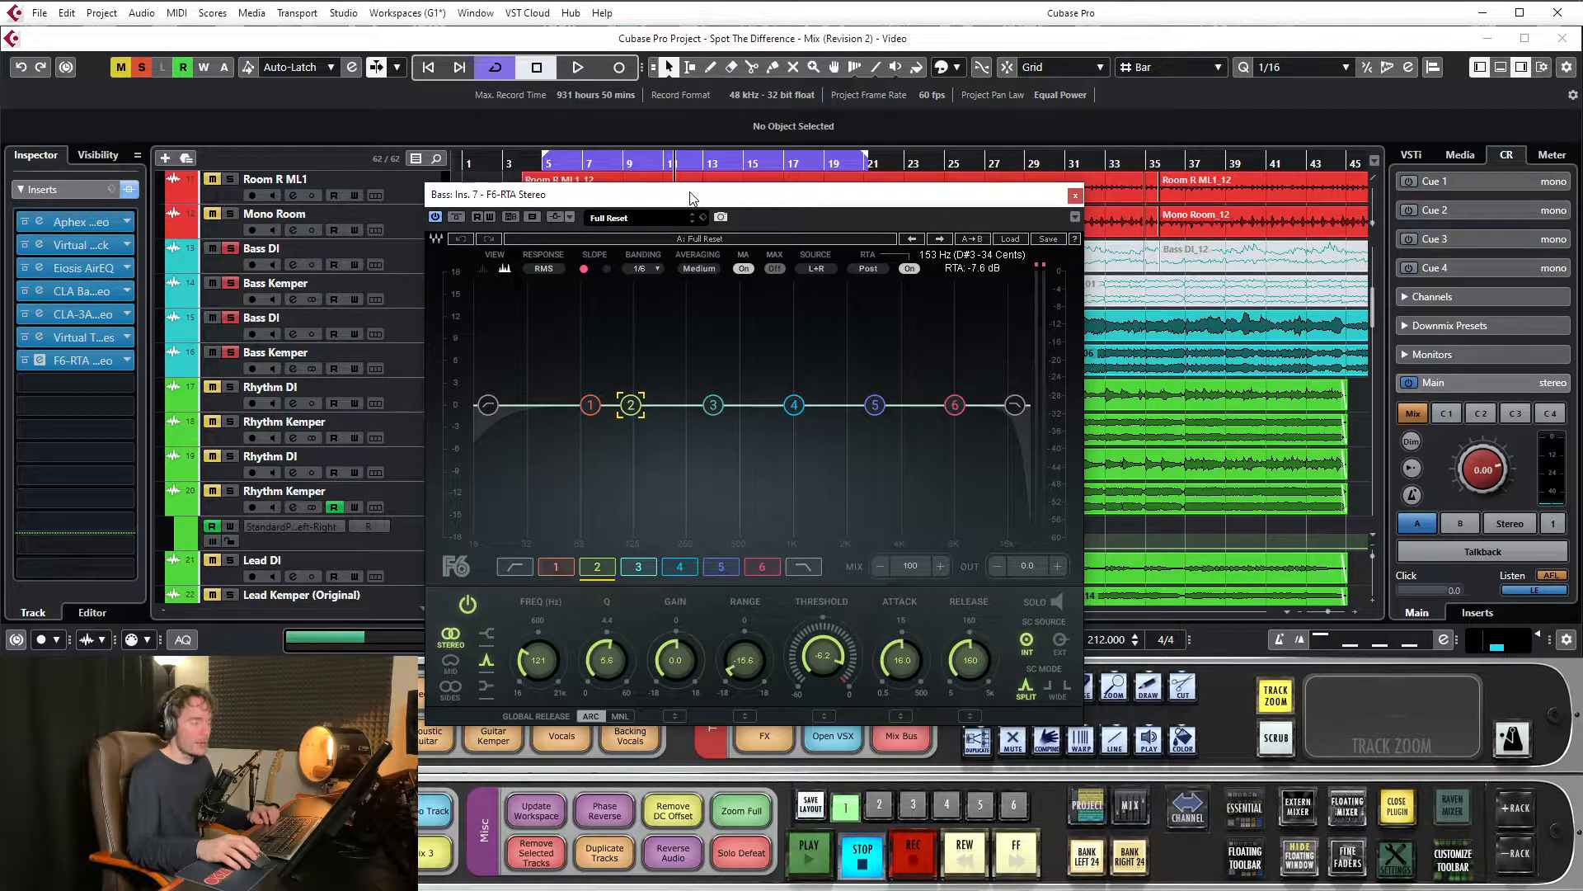
mouse_move(693, 198)
mouse_down()
mouse_move(720, 179)
mouse_move(709, 211)
mouse_up()
mouse_move(634, 163)
mouse_down()
mouse_move(636, 193)
mouse_move(647, 140)
mouse_up()
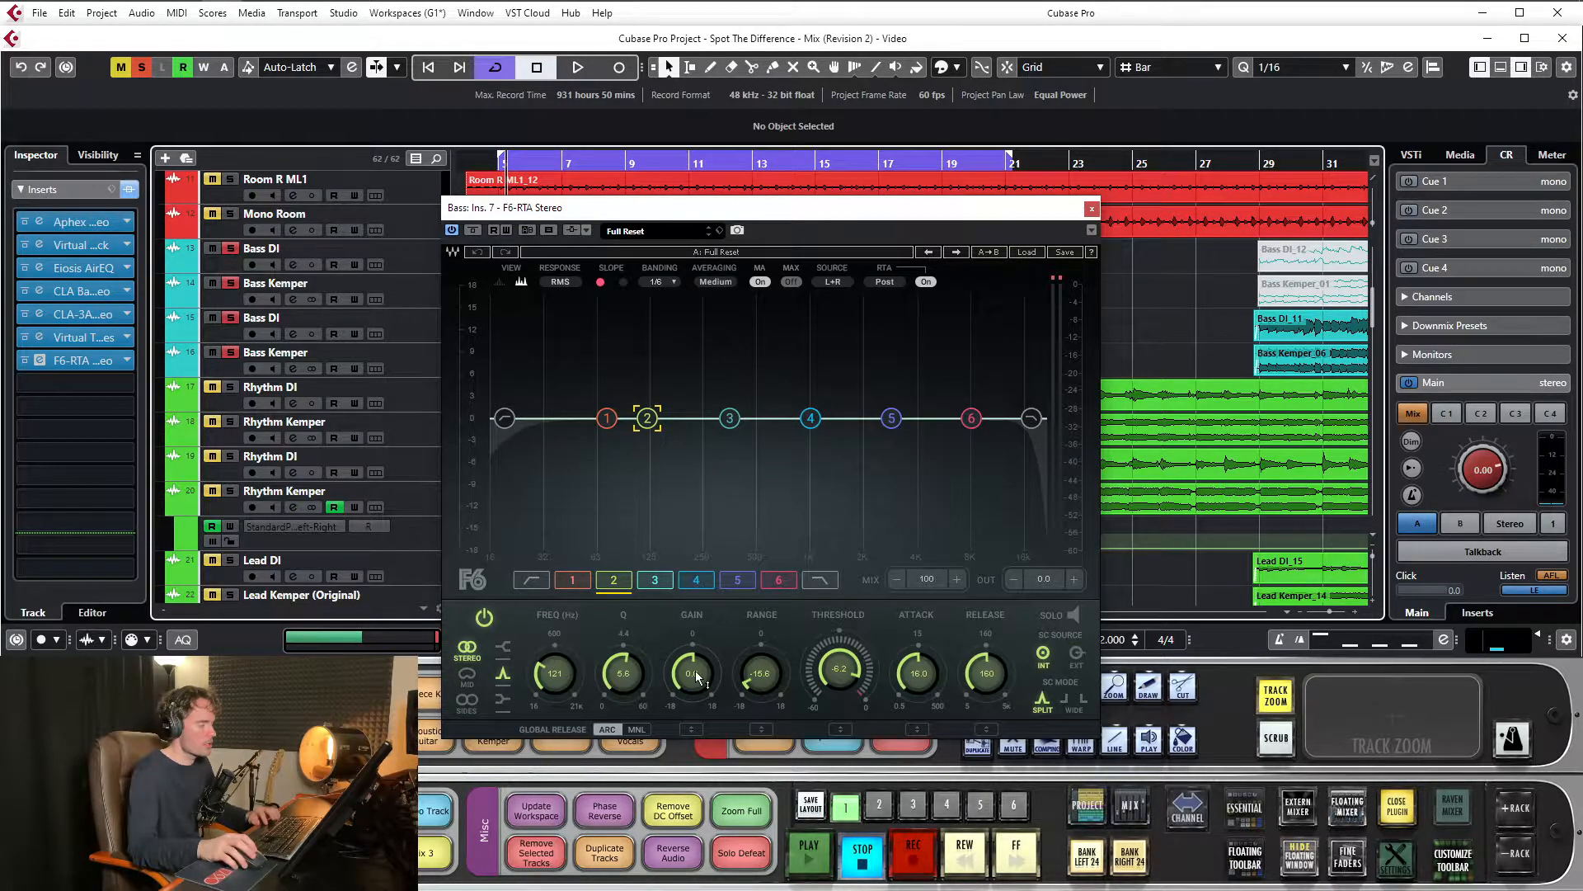
Play the bass loop and compare F6 band 2 at 121 Hz with its gain at 18, -18 and 18 dB again
key(space)
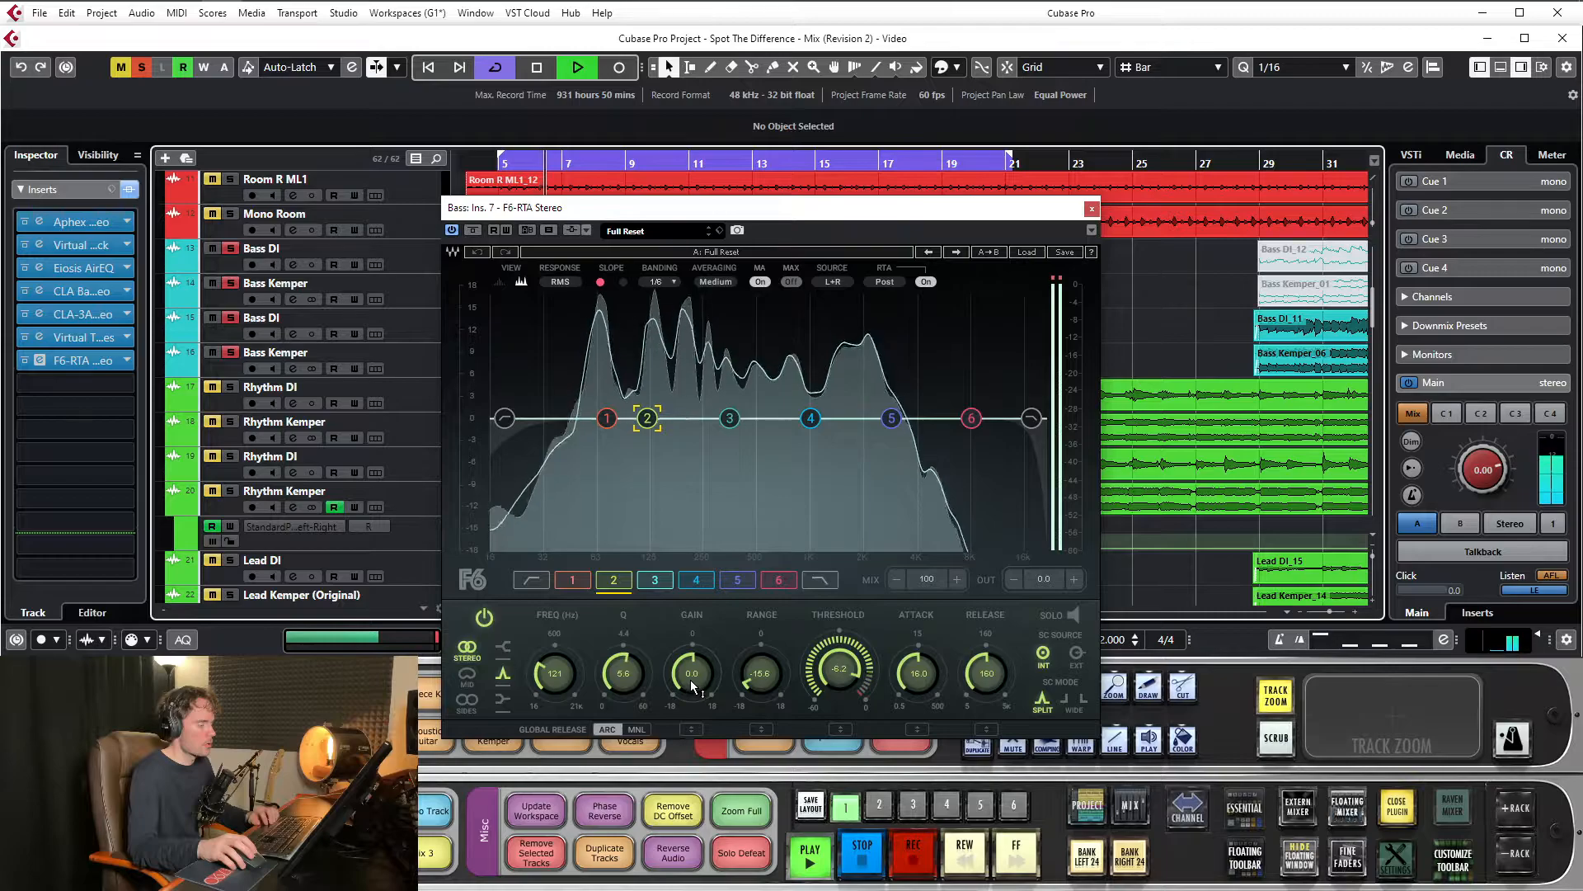
drag(690, 679, 690, 610)
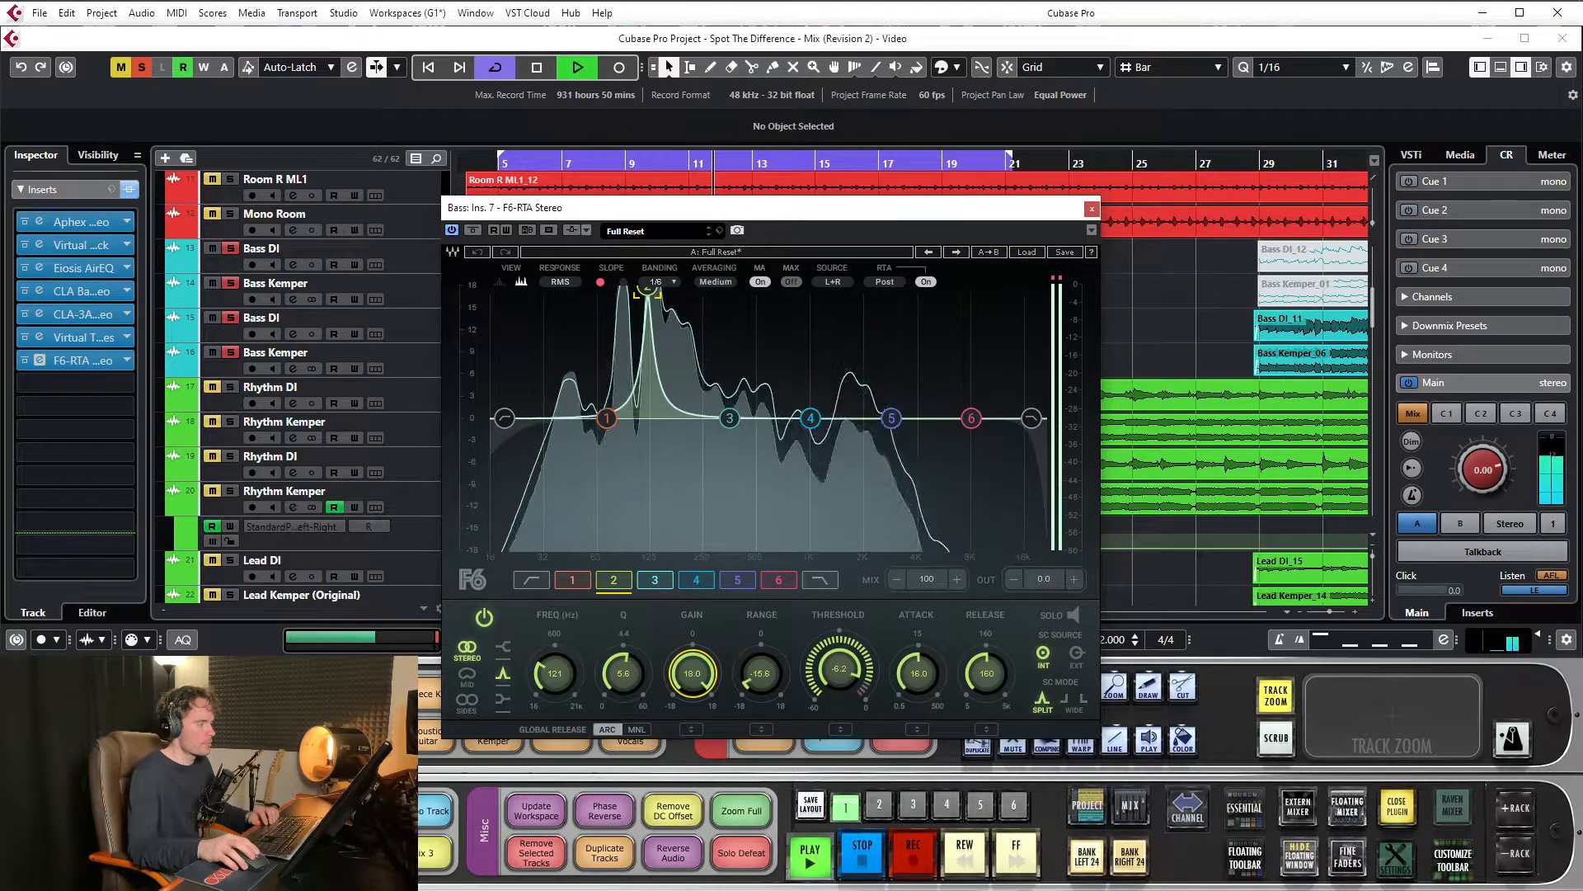
drag(691, 674, 691, 742)
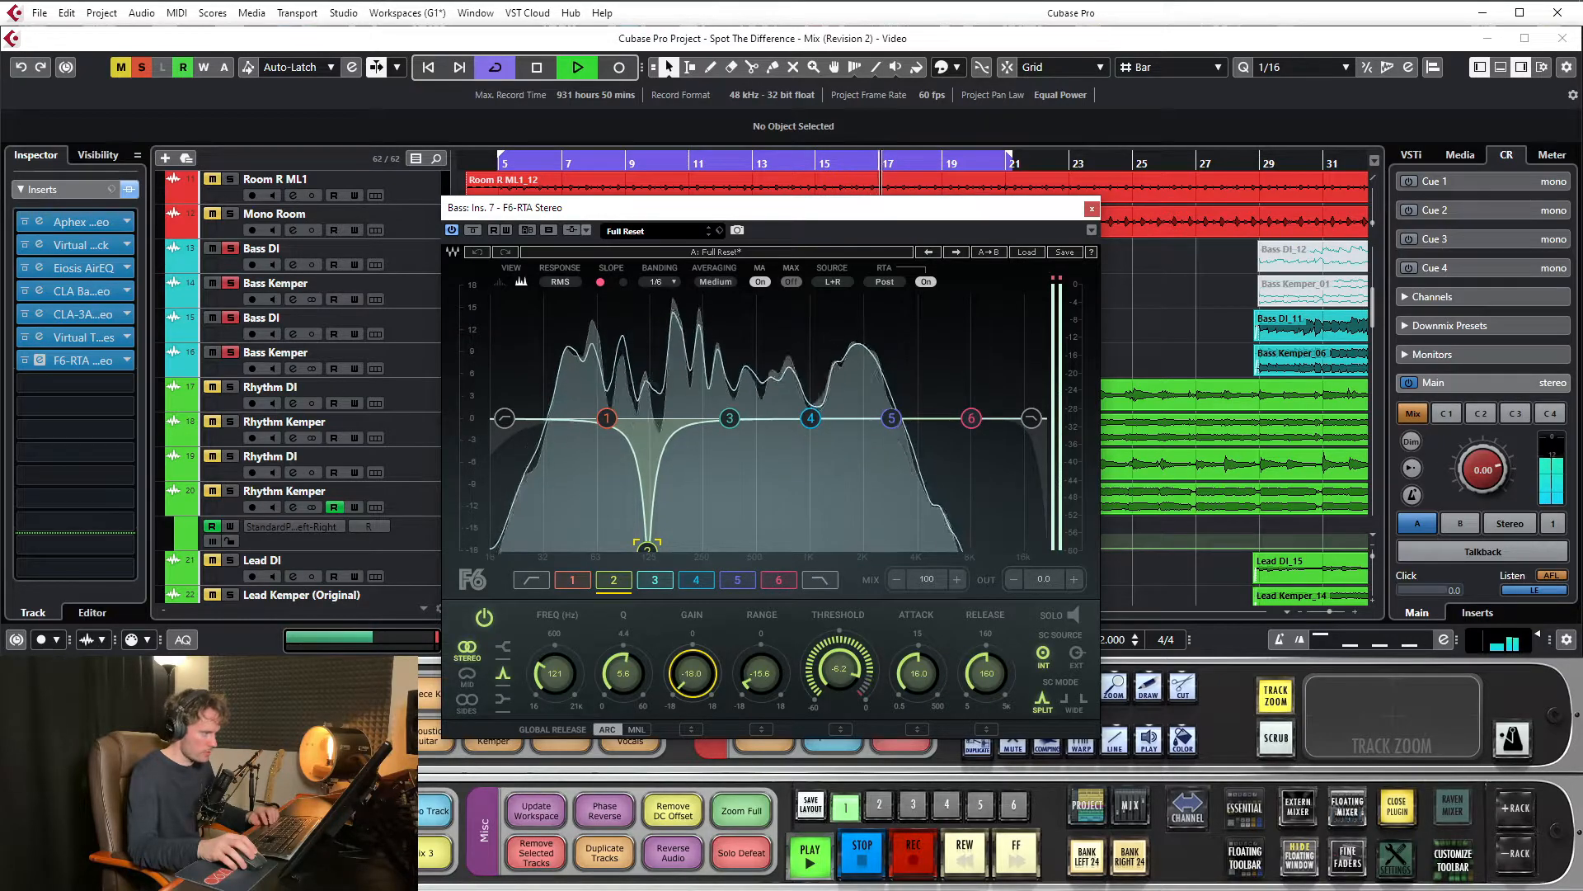
drag(692, 673, 692, 578)
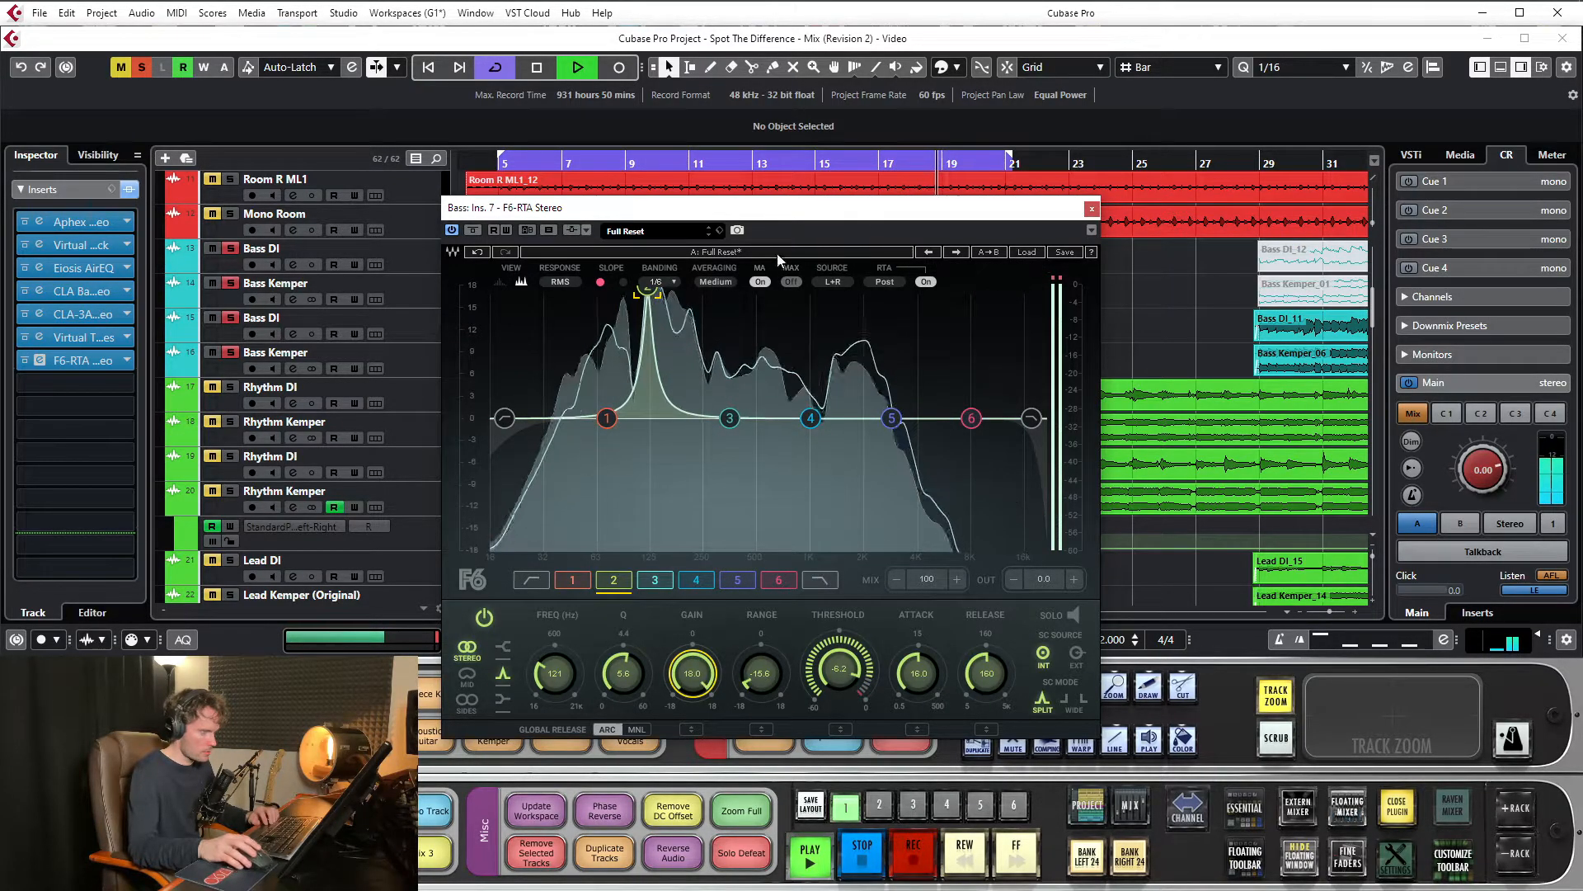
Turn off cycle playback and play from about bar 28, comparing band 2's gain at -18 and 18 dB before stopping
key(KP_Divide)
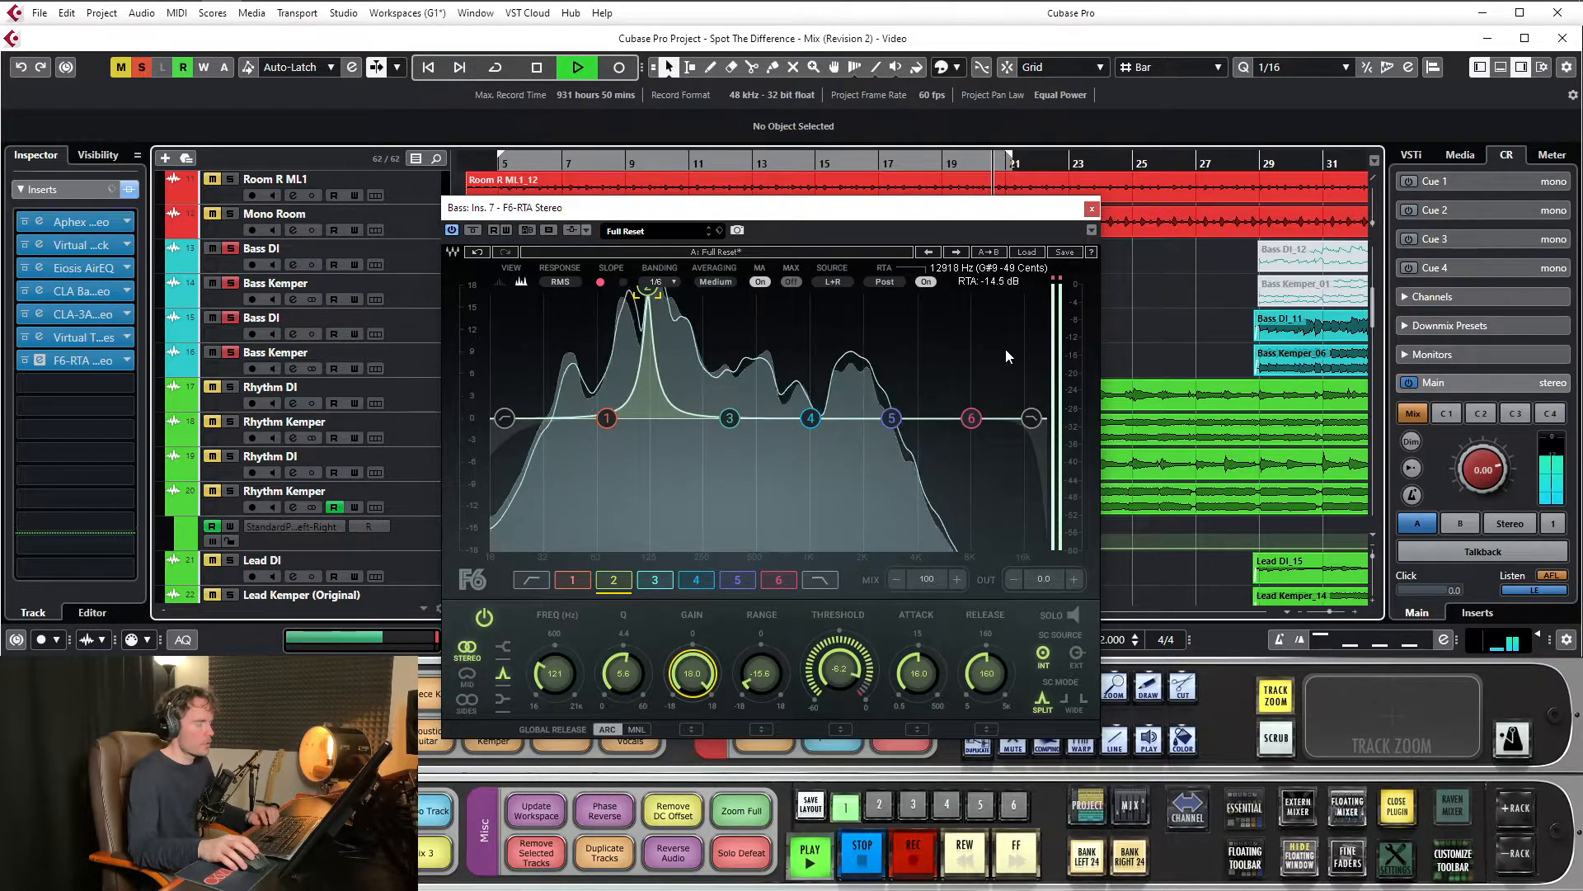
click(1230, 162)
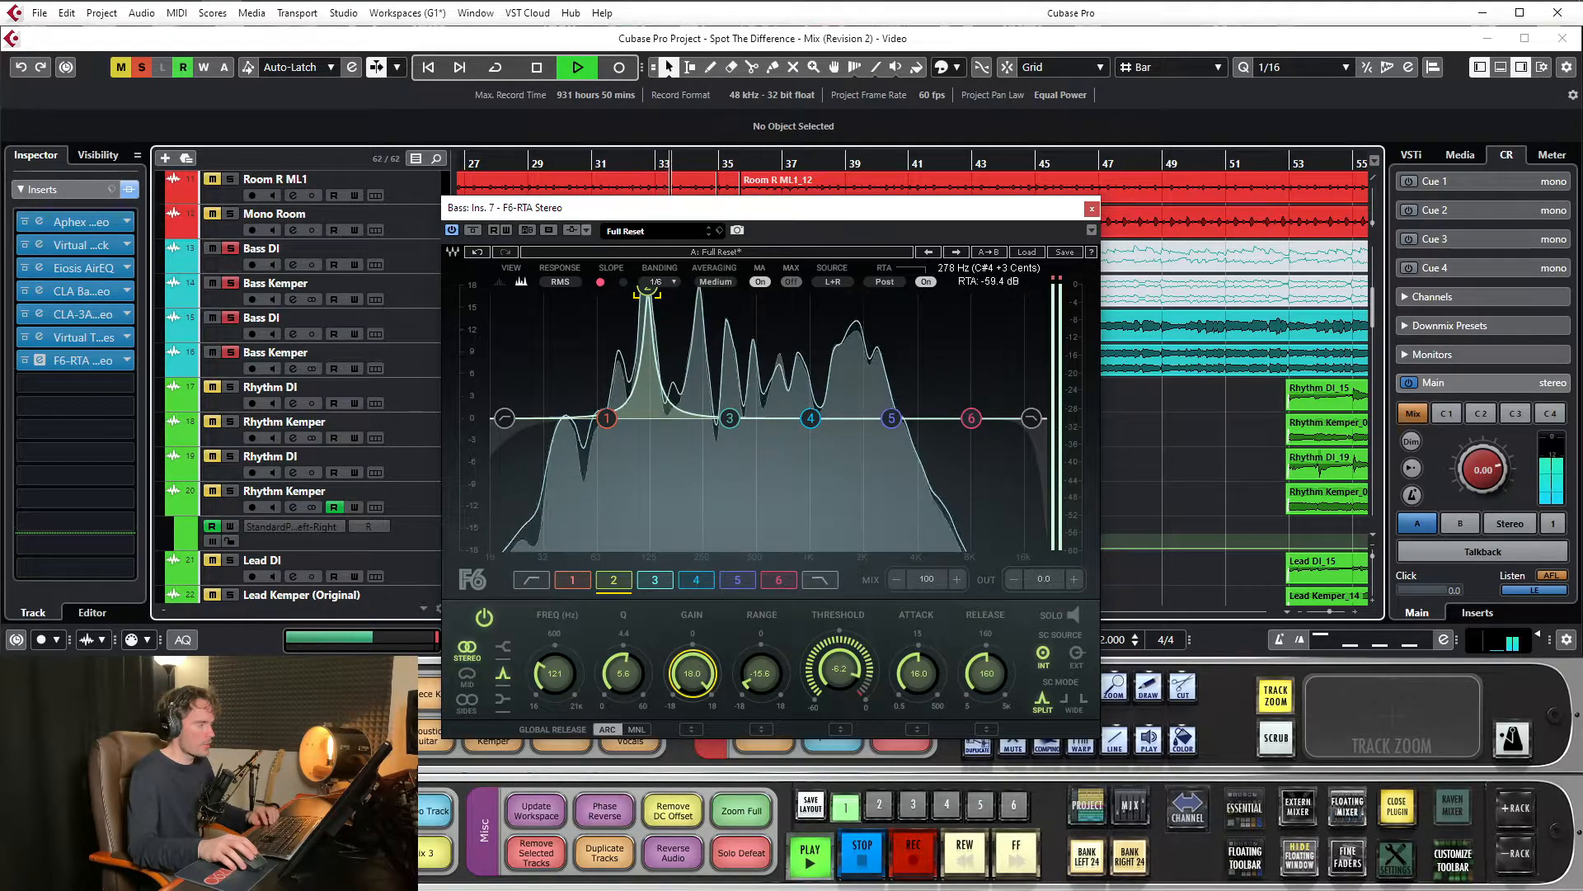
drag(692, 674, 692, 792)
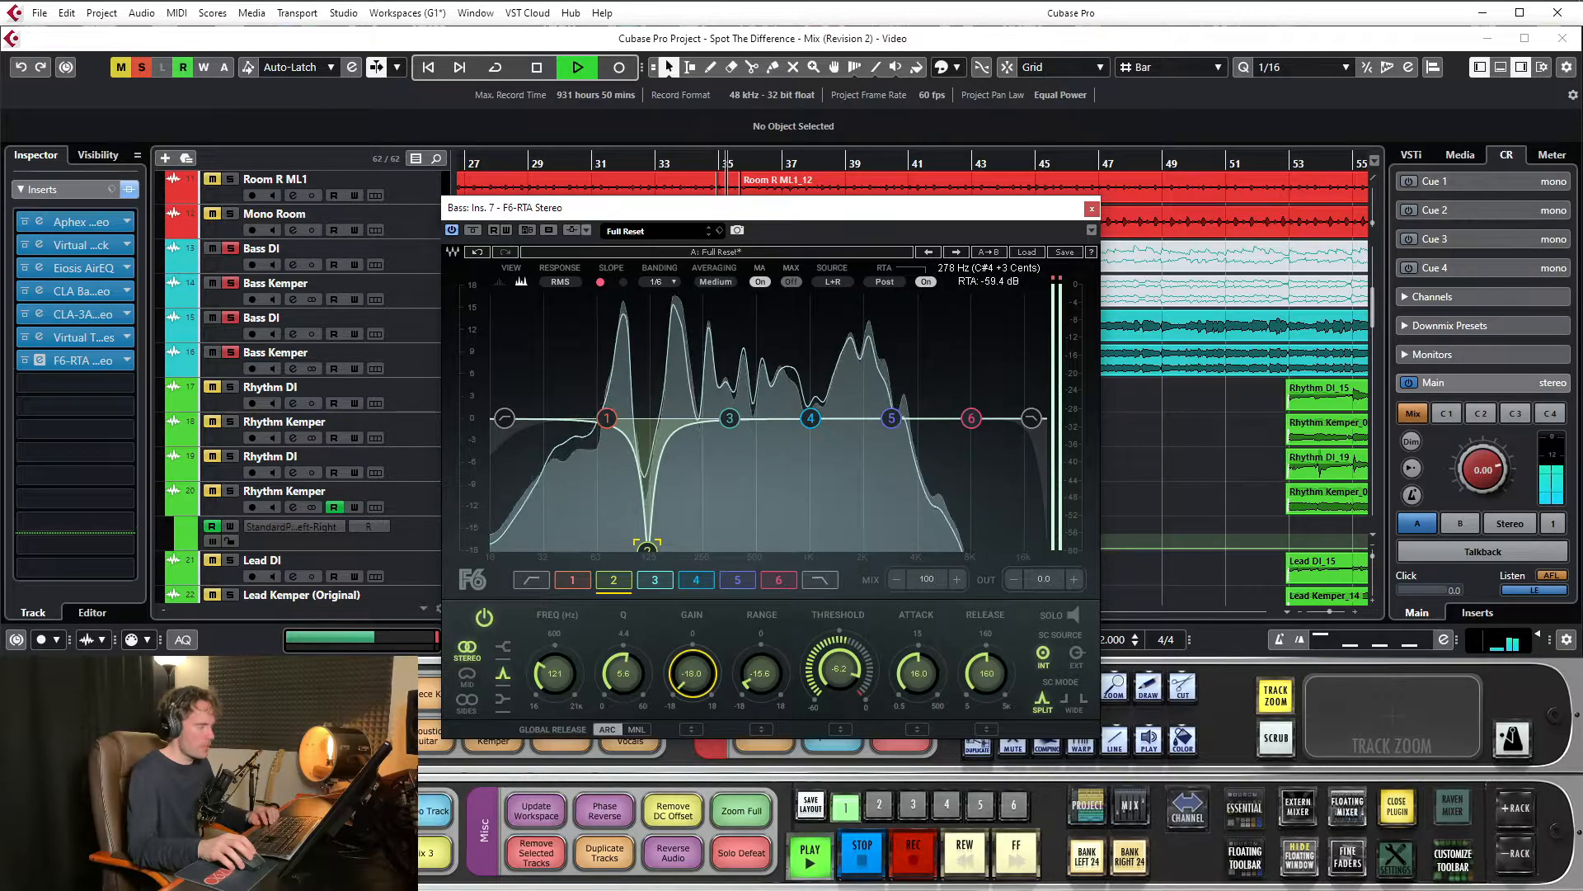
drag(692, 674, 692, 556)
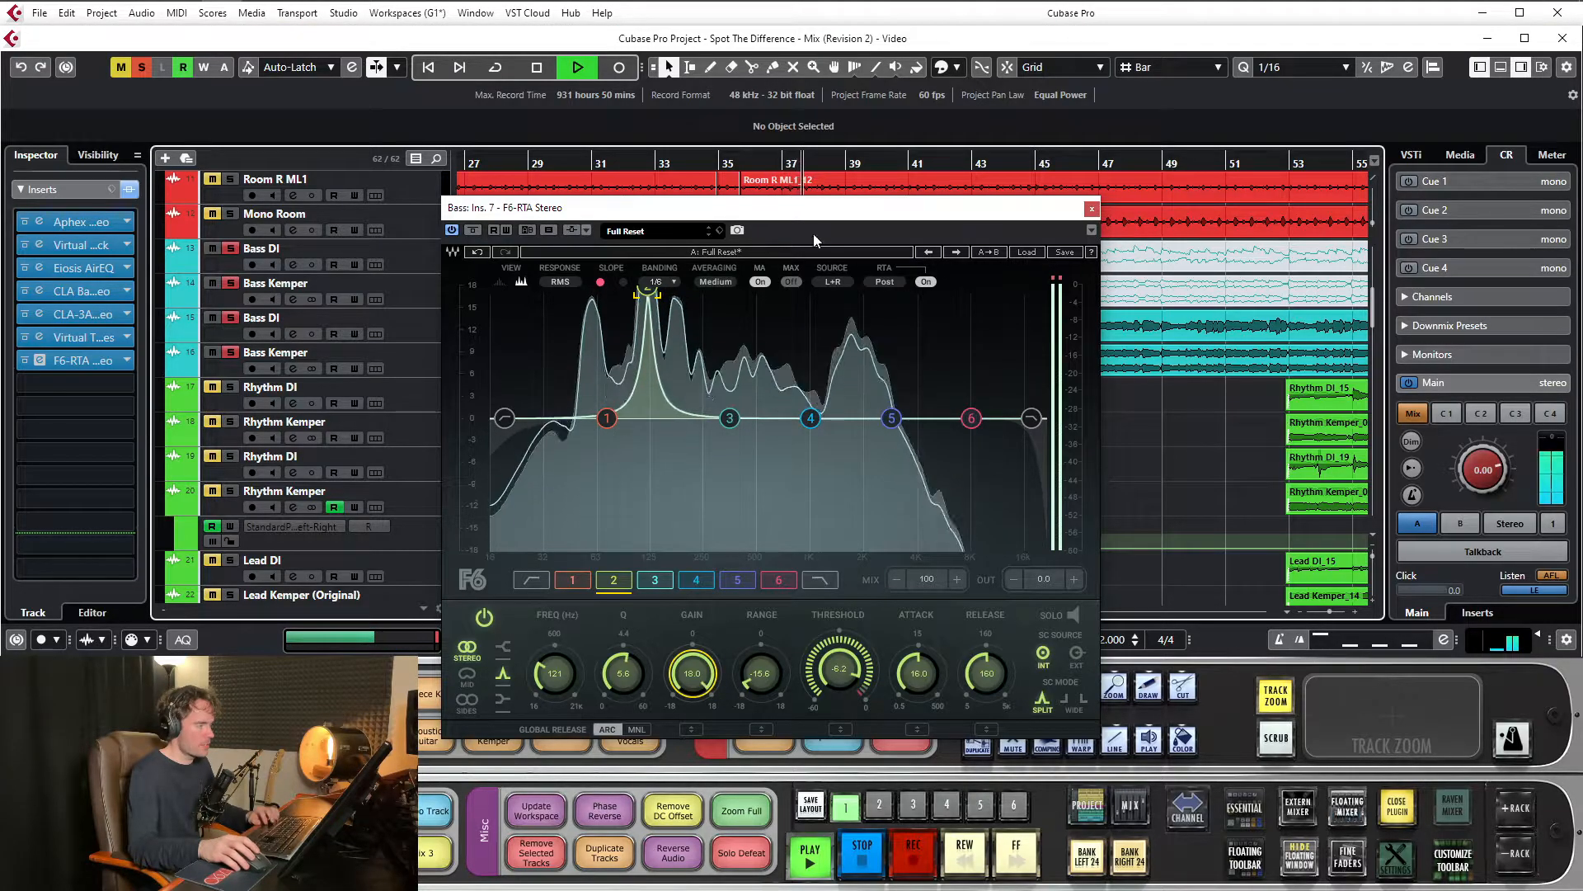
key(space)
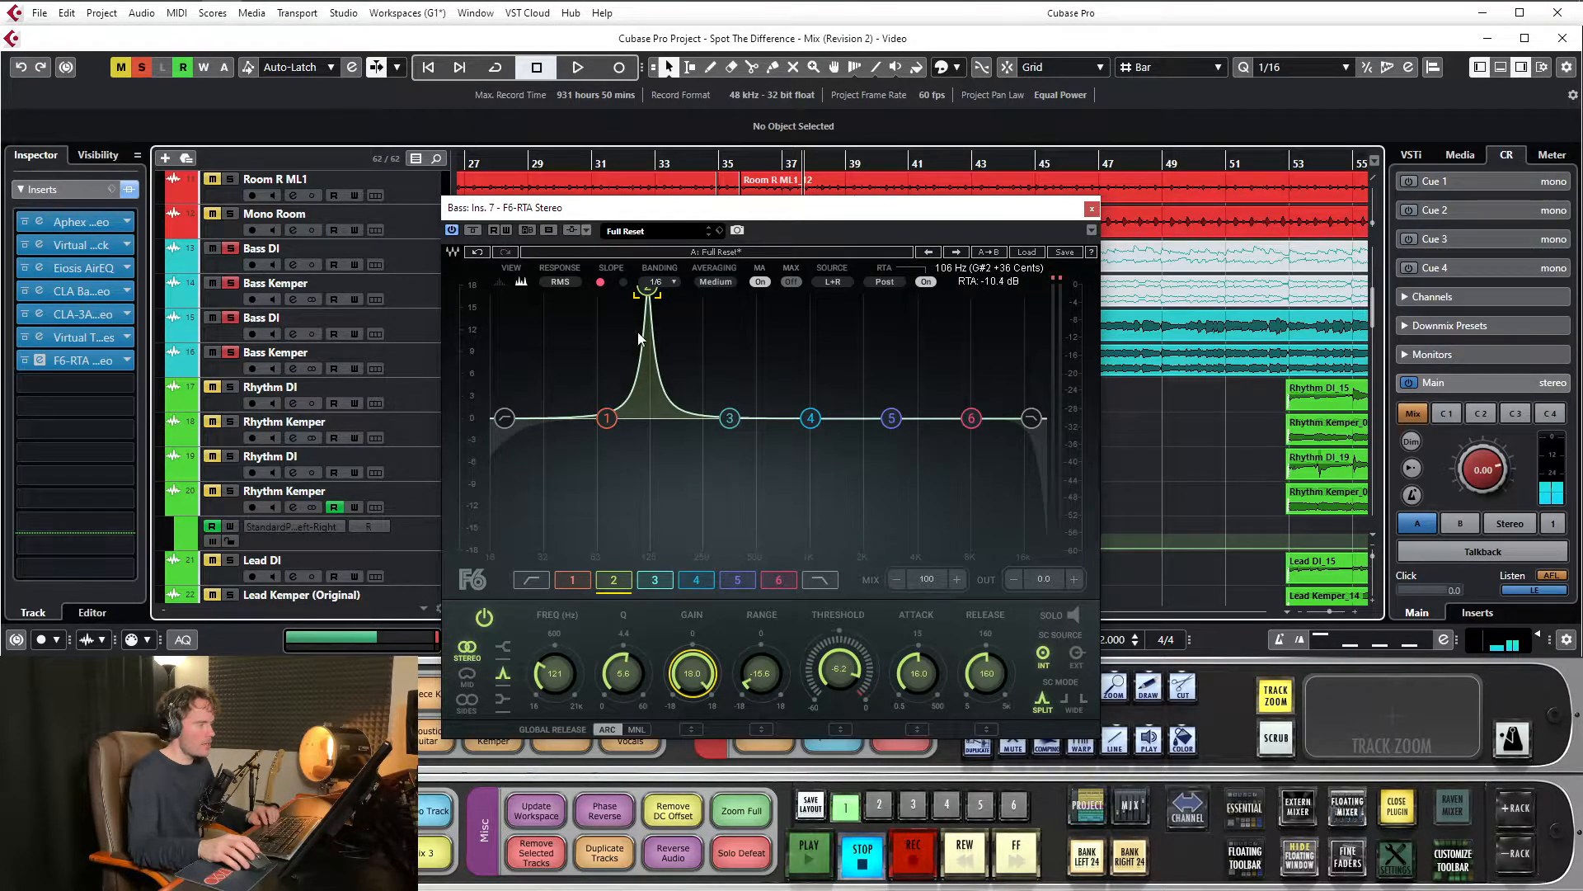
Cut band 2's gain to -16.4 dB as a static example, and reset it to 0 dB
drag(804, 207, 757, 238)
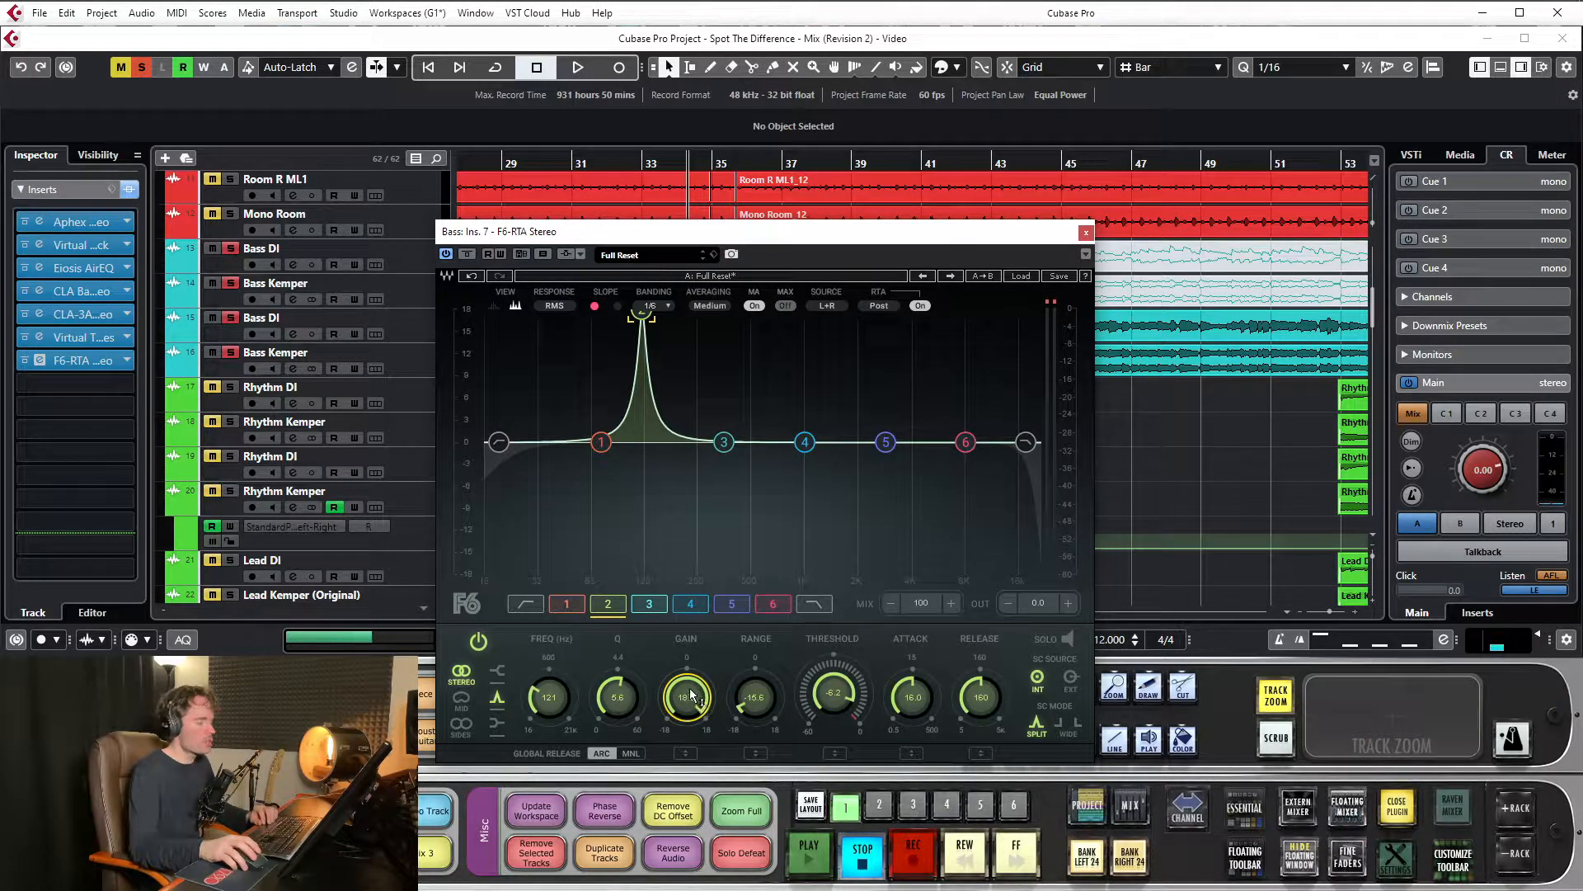
drag(775, 244, 780, 184)
drag(693, 643, 693, 697)
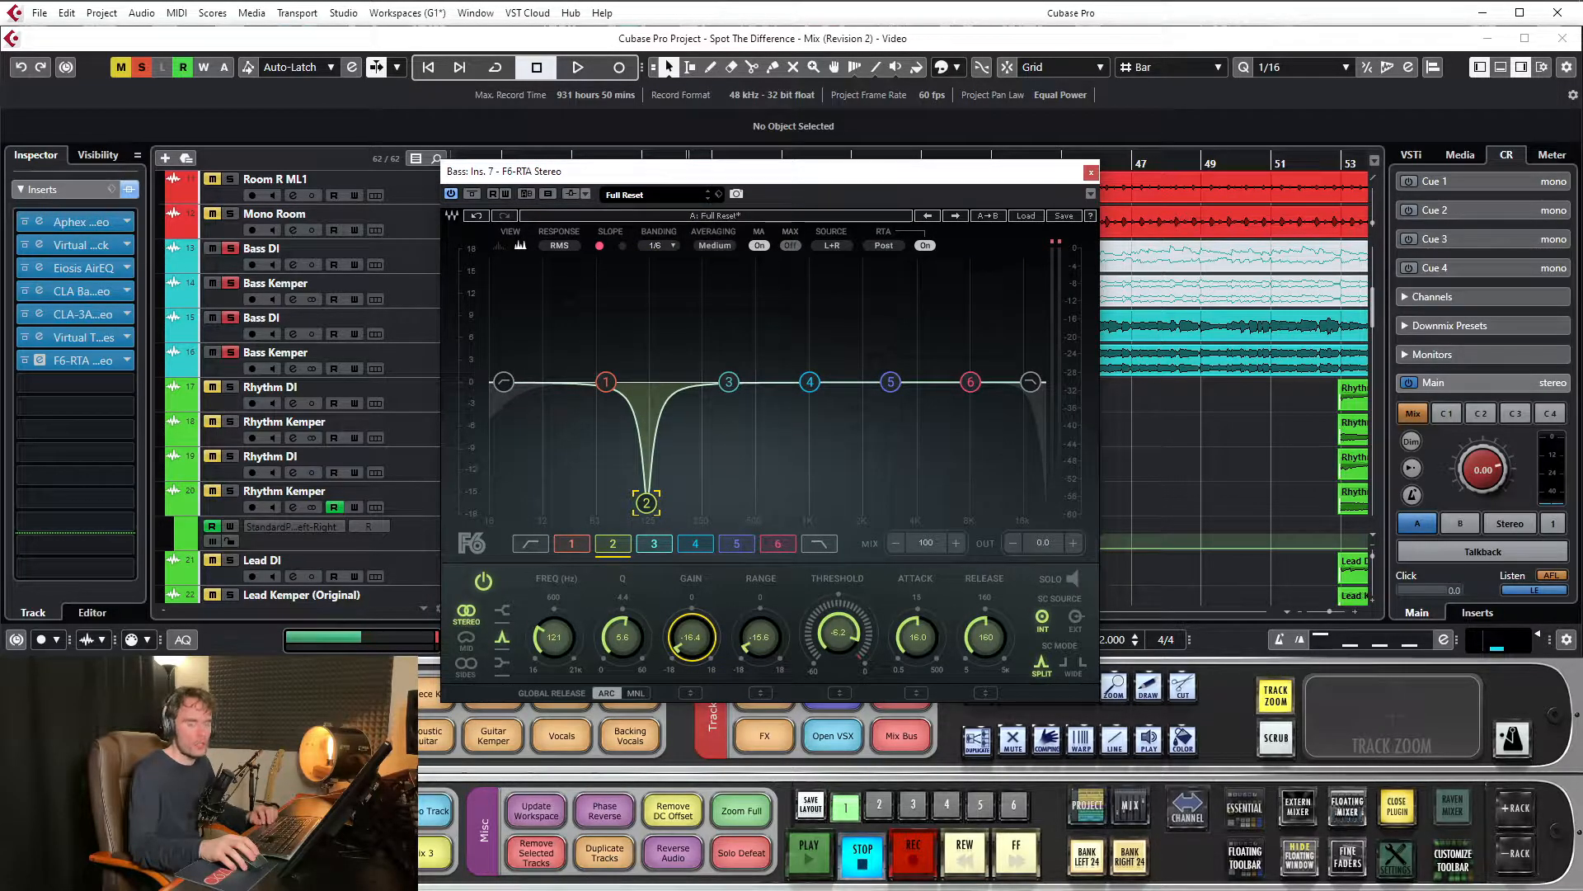
drag(804, 186, 738, 271)
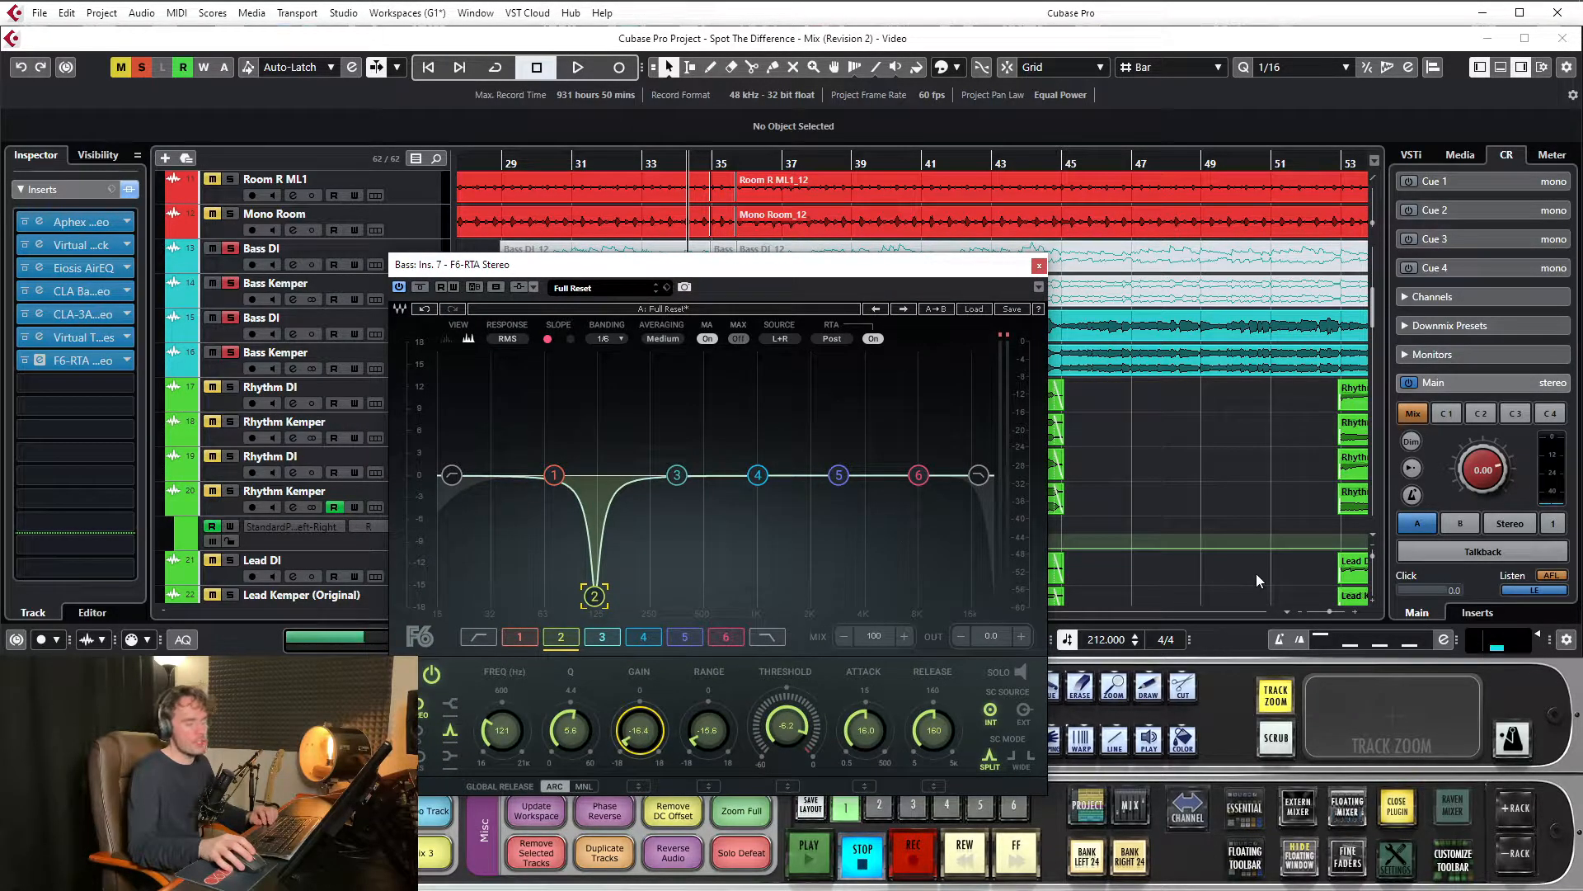
click(644, 729)
text(0)
key(Return)
drag(628, 264, 675, 235)
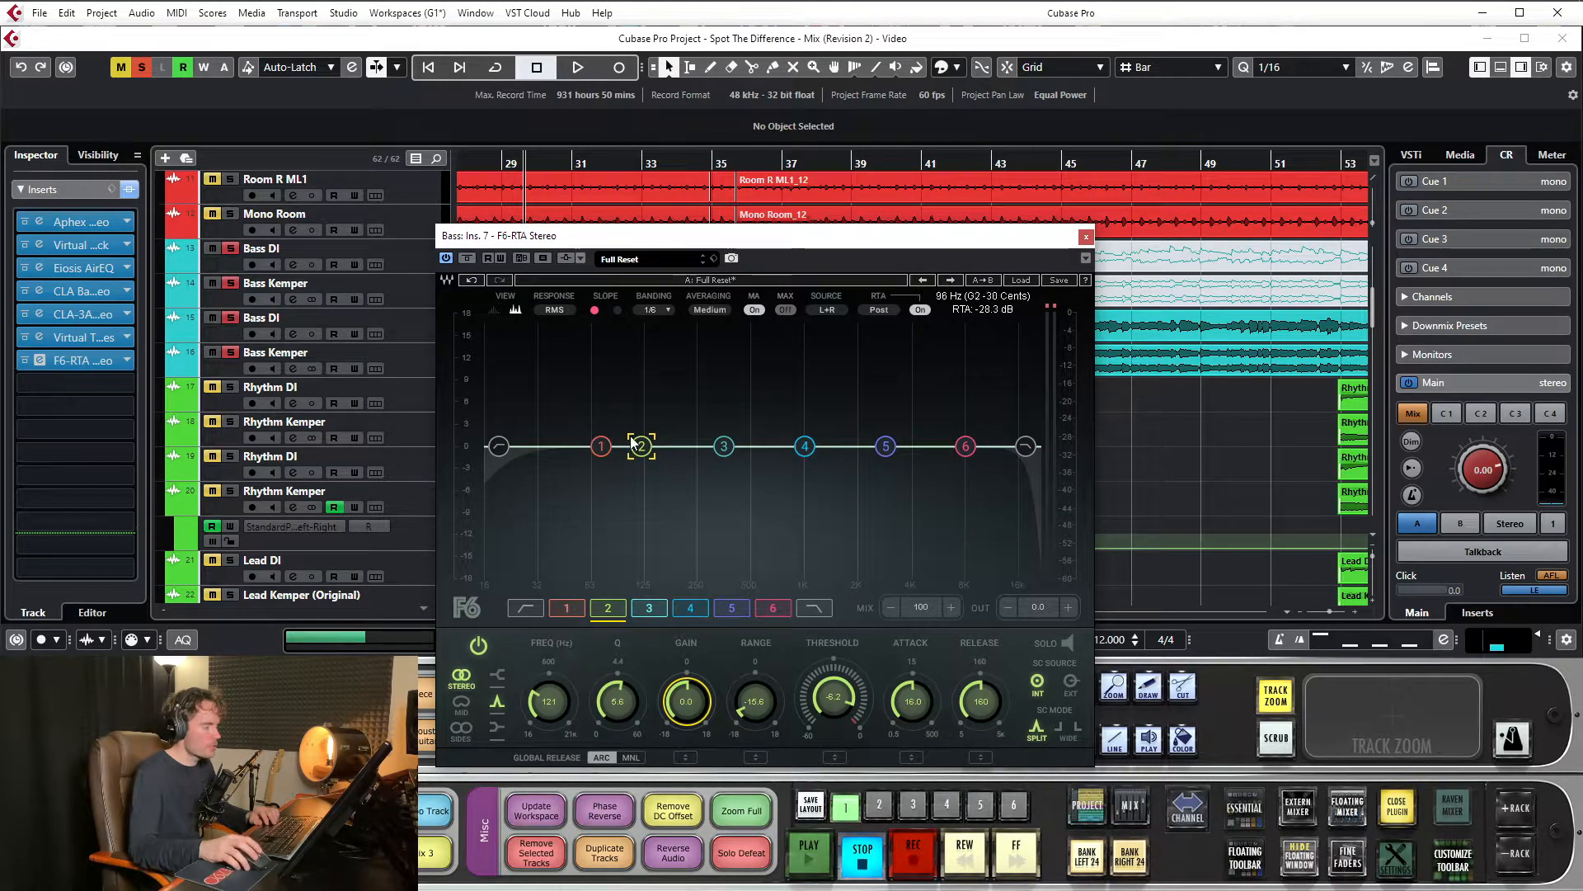
Play the bass section with band 2 flat and examine the analyzer peaks around 170 Hz
key(space)
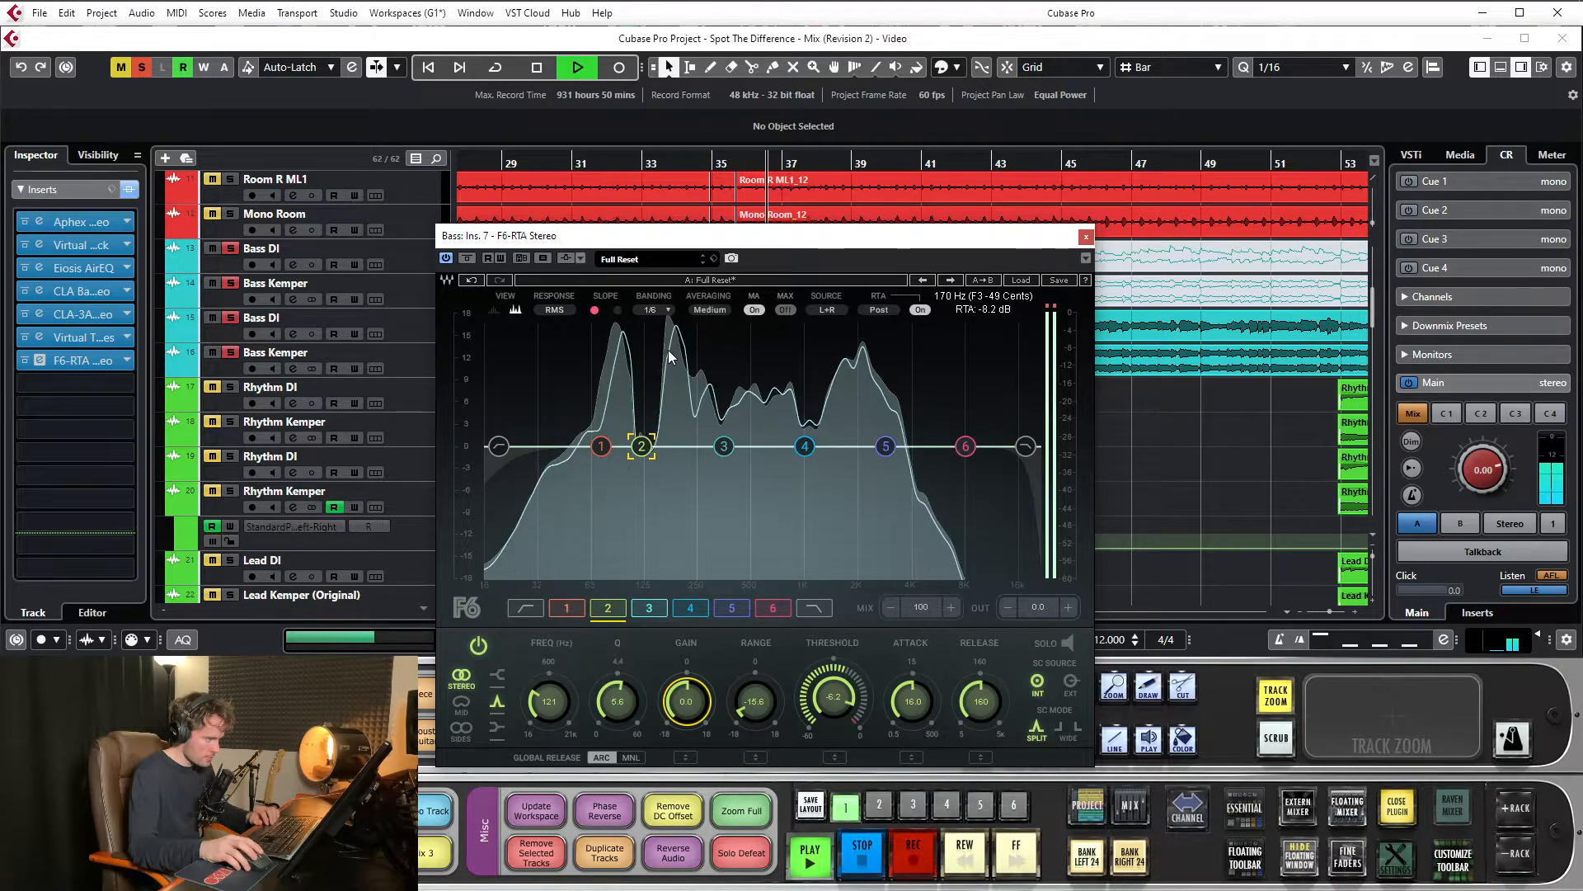
key(space)
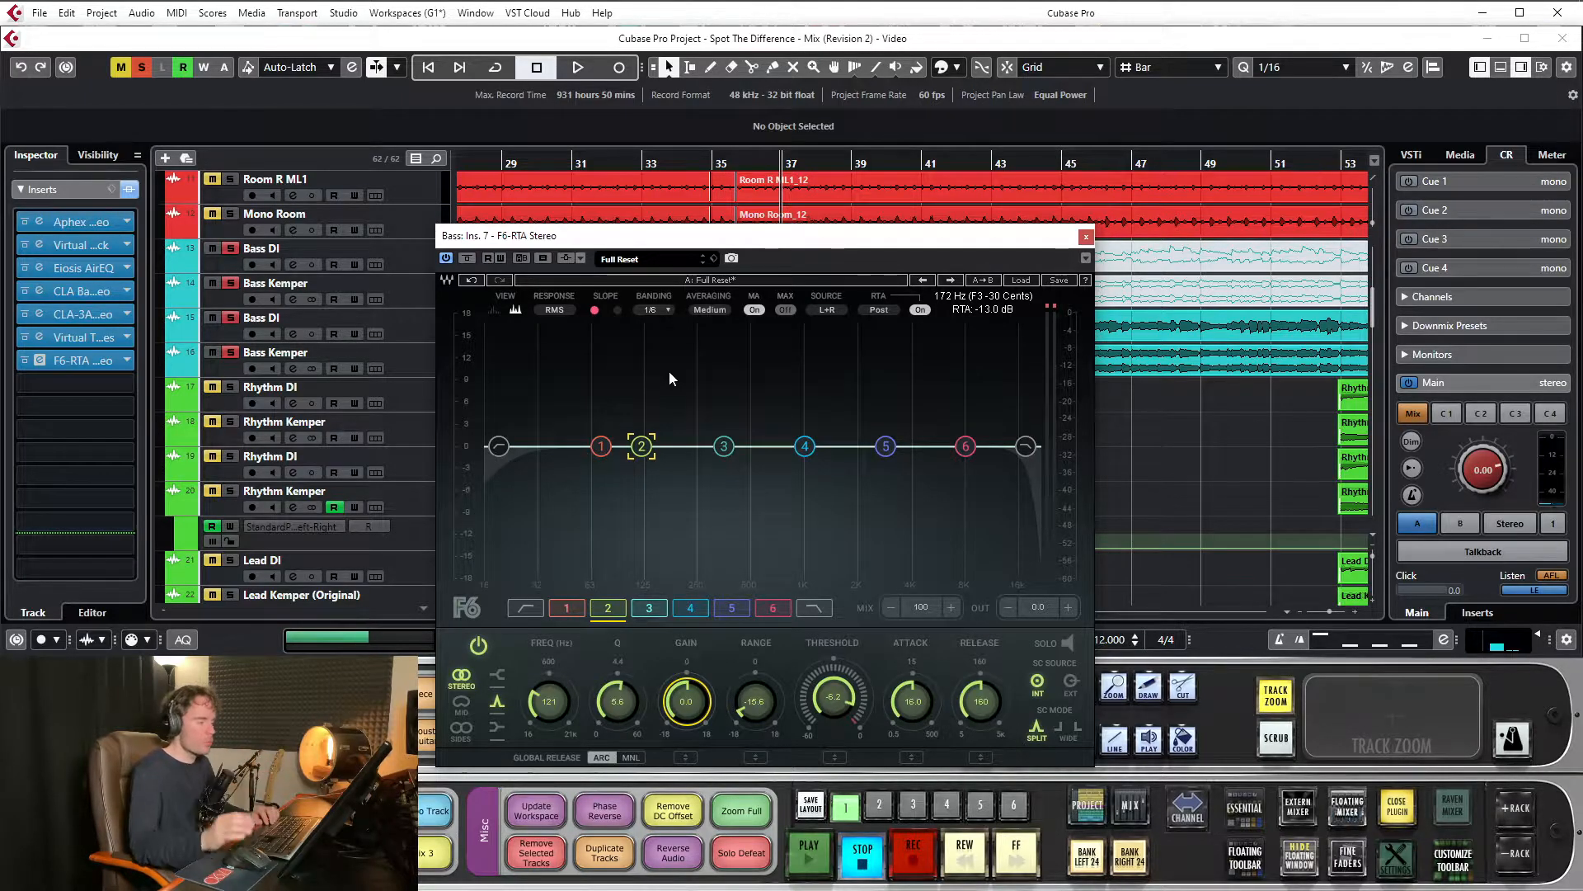
drag(722, 235, 719, 190)
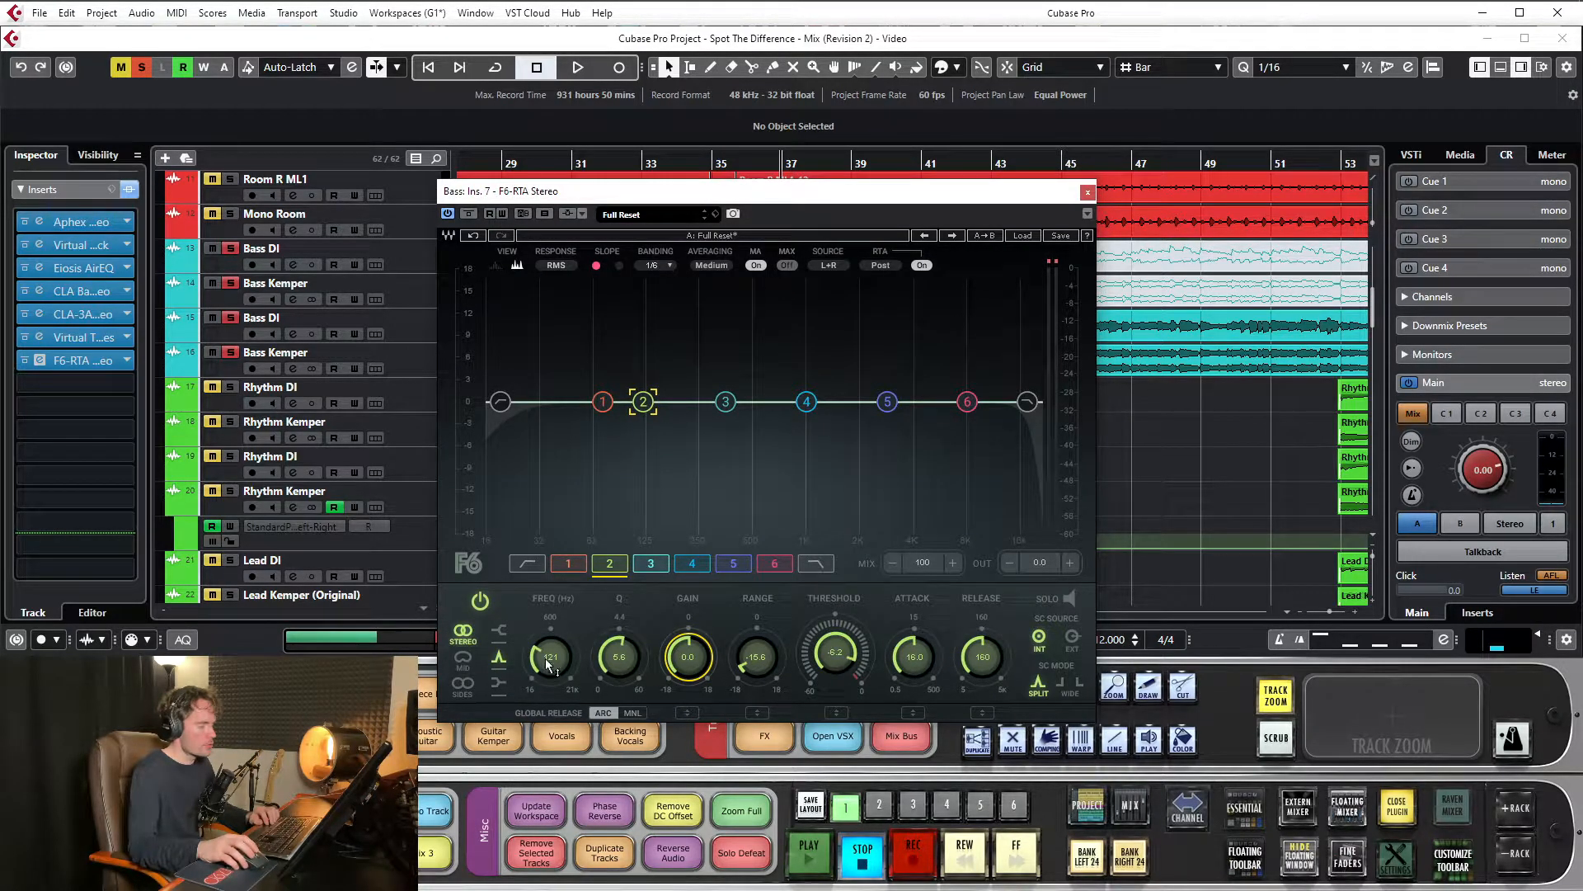
Audition band 2 with an 18 dB boost around 121 Hz during playback, and reset its gain to 0 dB
drag(681, 660, 660, 458)
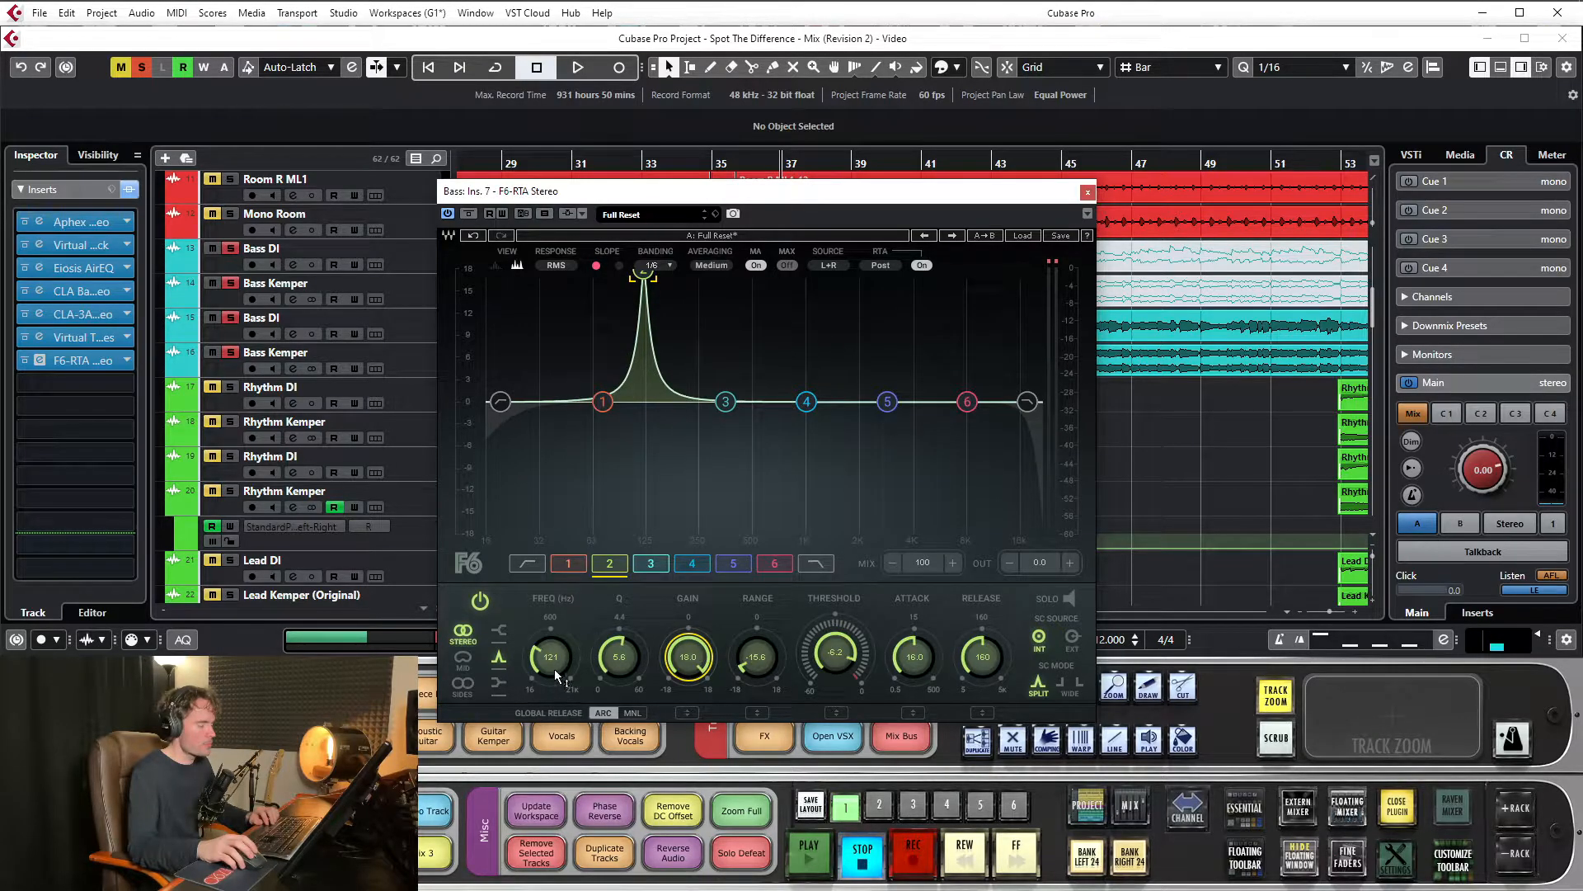
mouse_move(552, 657)
mouse_down()
mouse_move(552, 641)
mouse_move(552, 676)
mouse_move(553, 617)
mouse_move(553, 637)
mouse_up()
key(space)
drag(660, 272, 643, 272)
key(space)
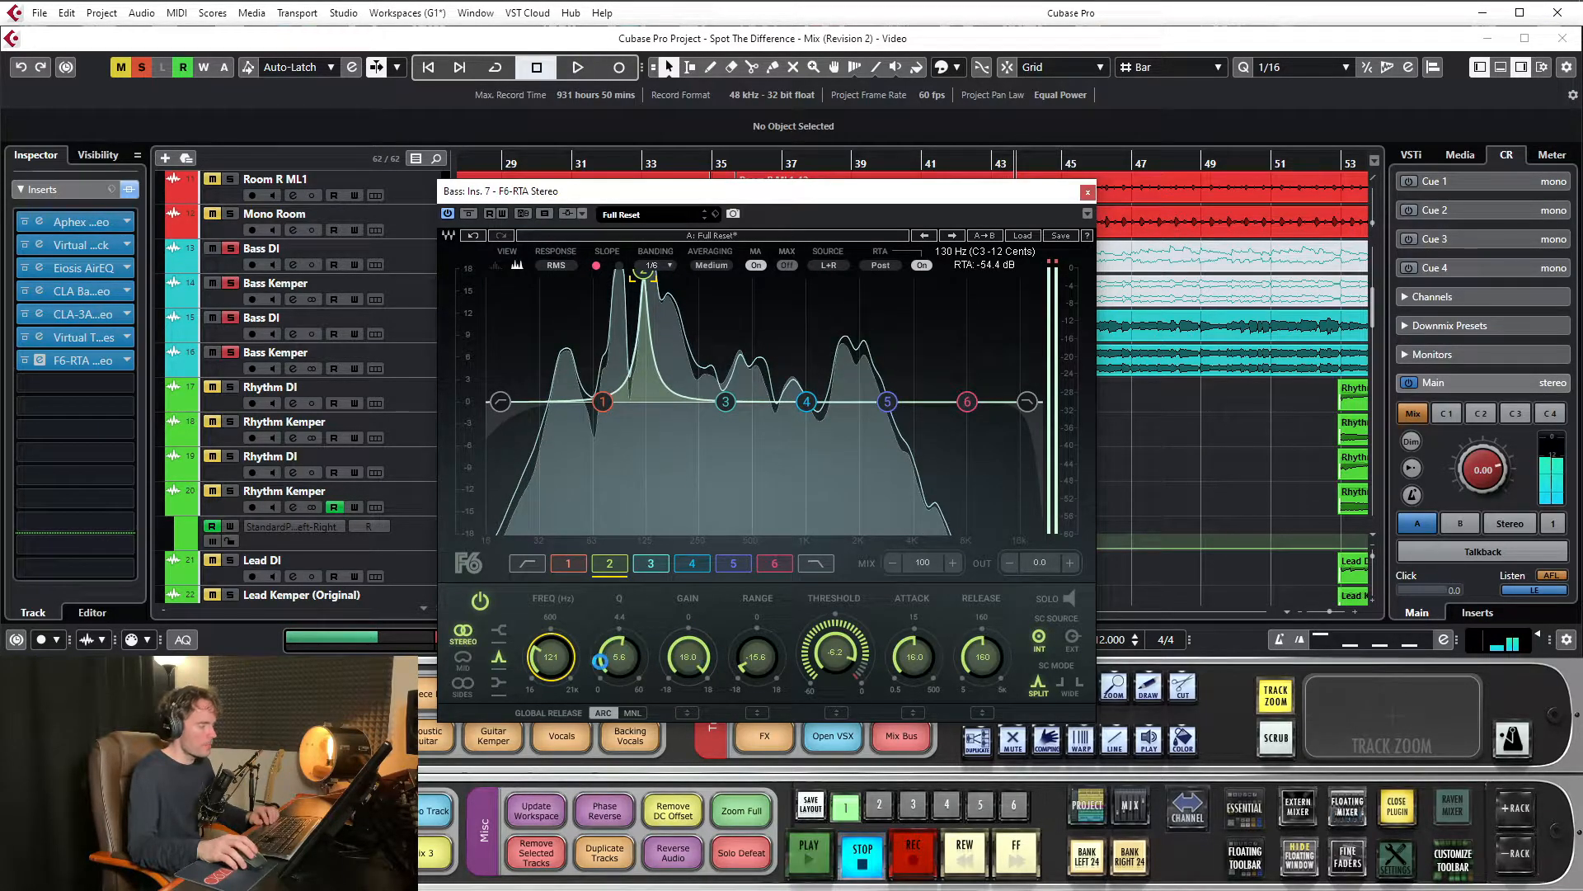
alt+click(688, 653)
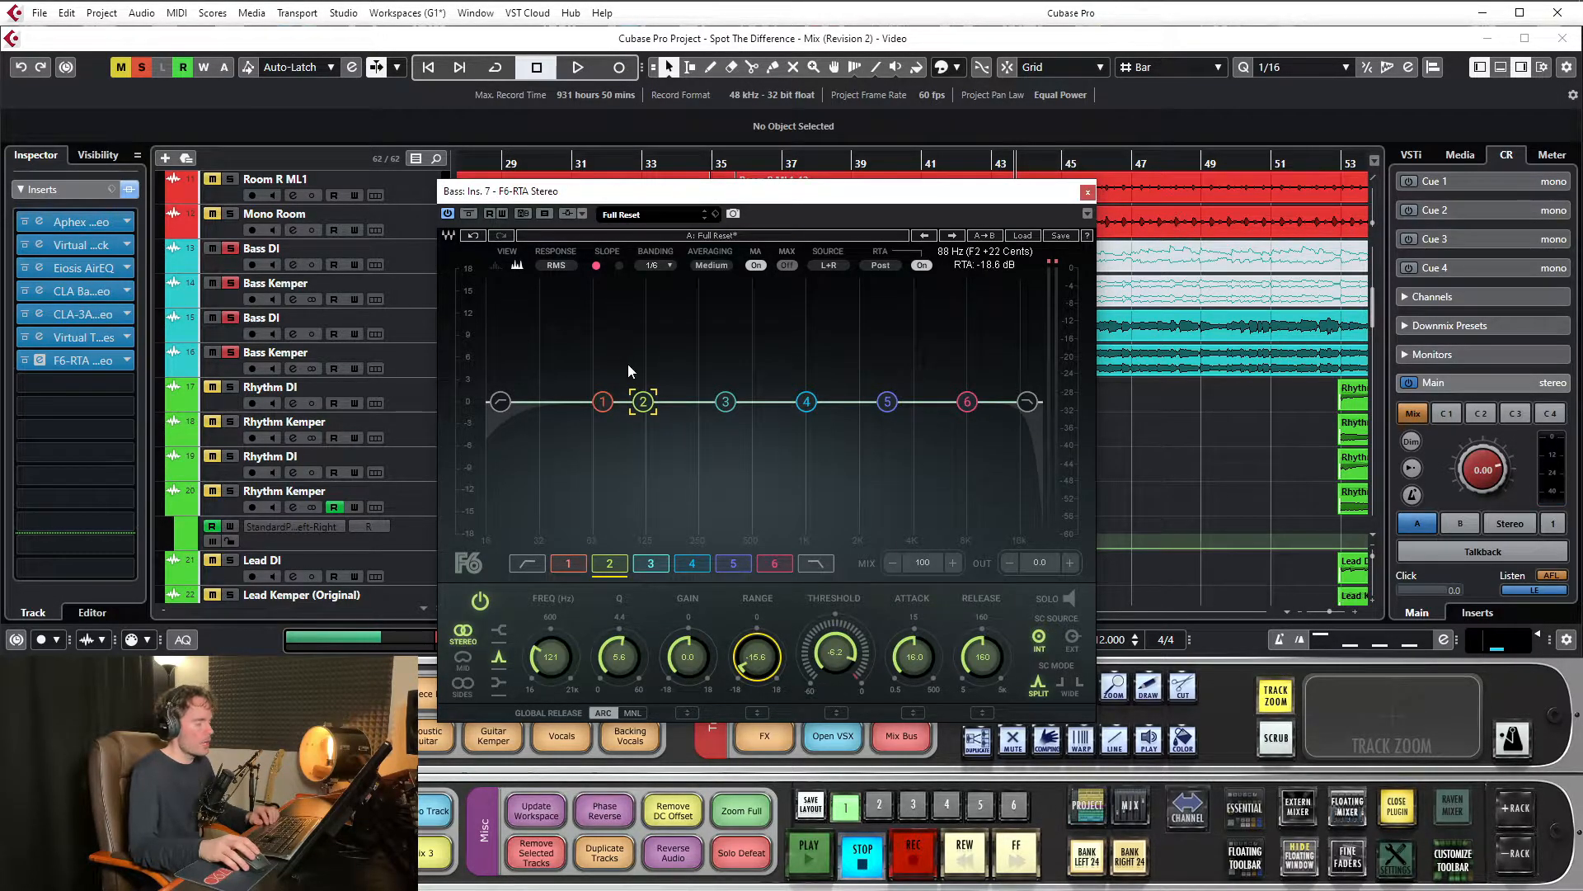
Demonstrate dynamic cutting in band 2 with range -18.0 and threshold -17.4 during playback, and undo both changes
drag(644, 196, 652, 192)
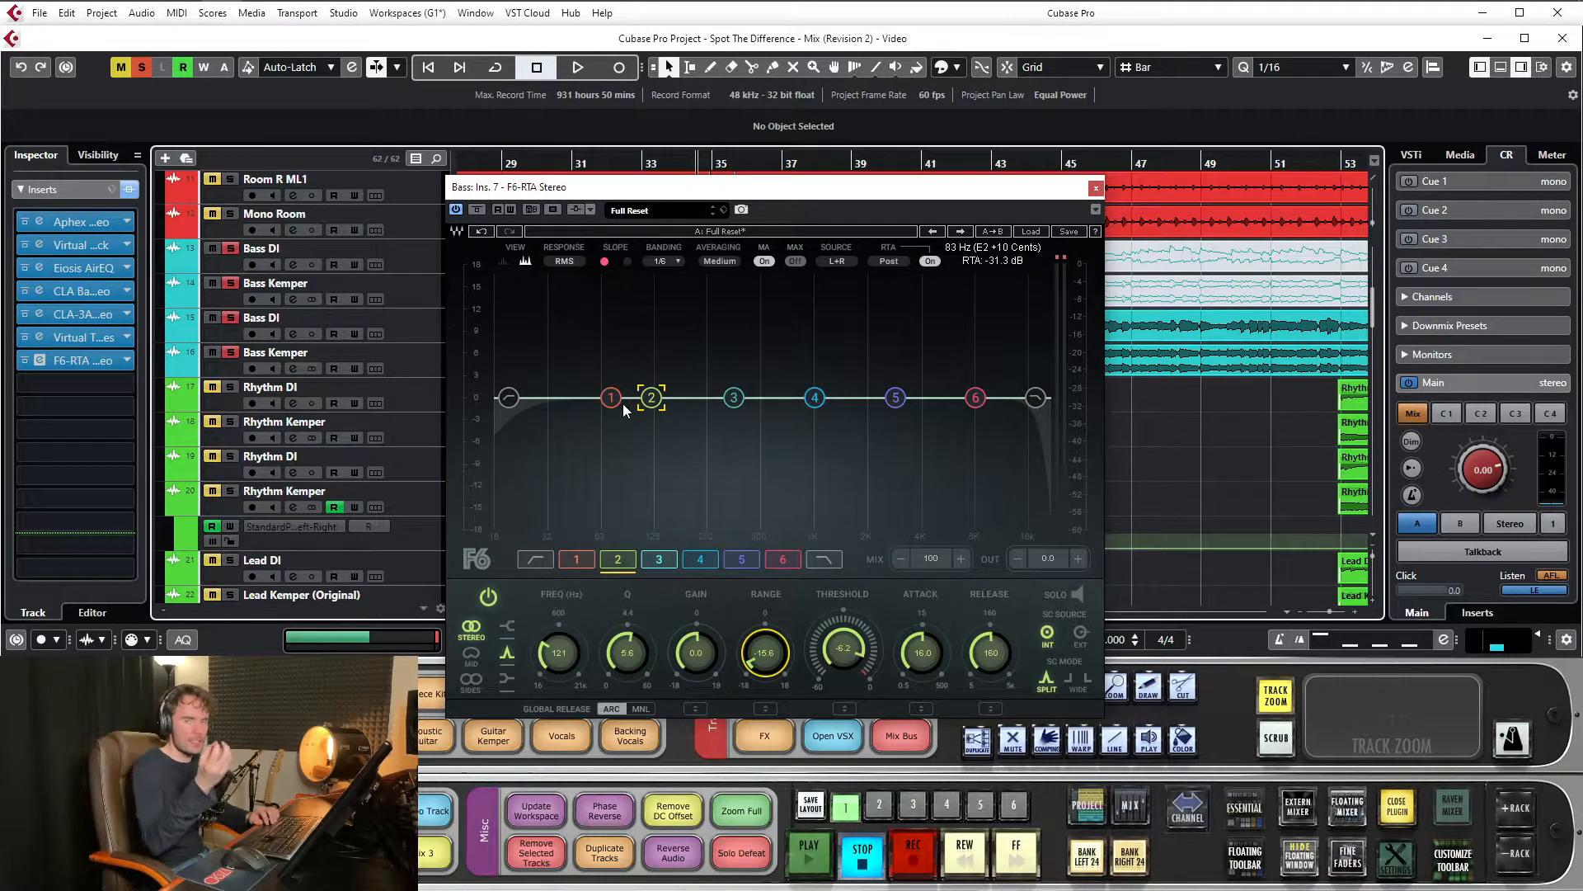
key(space)
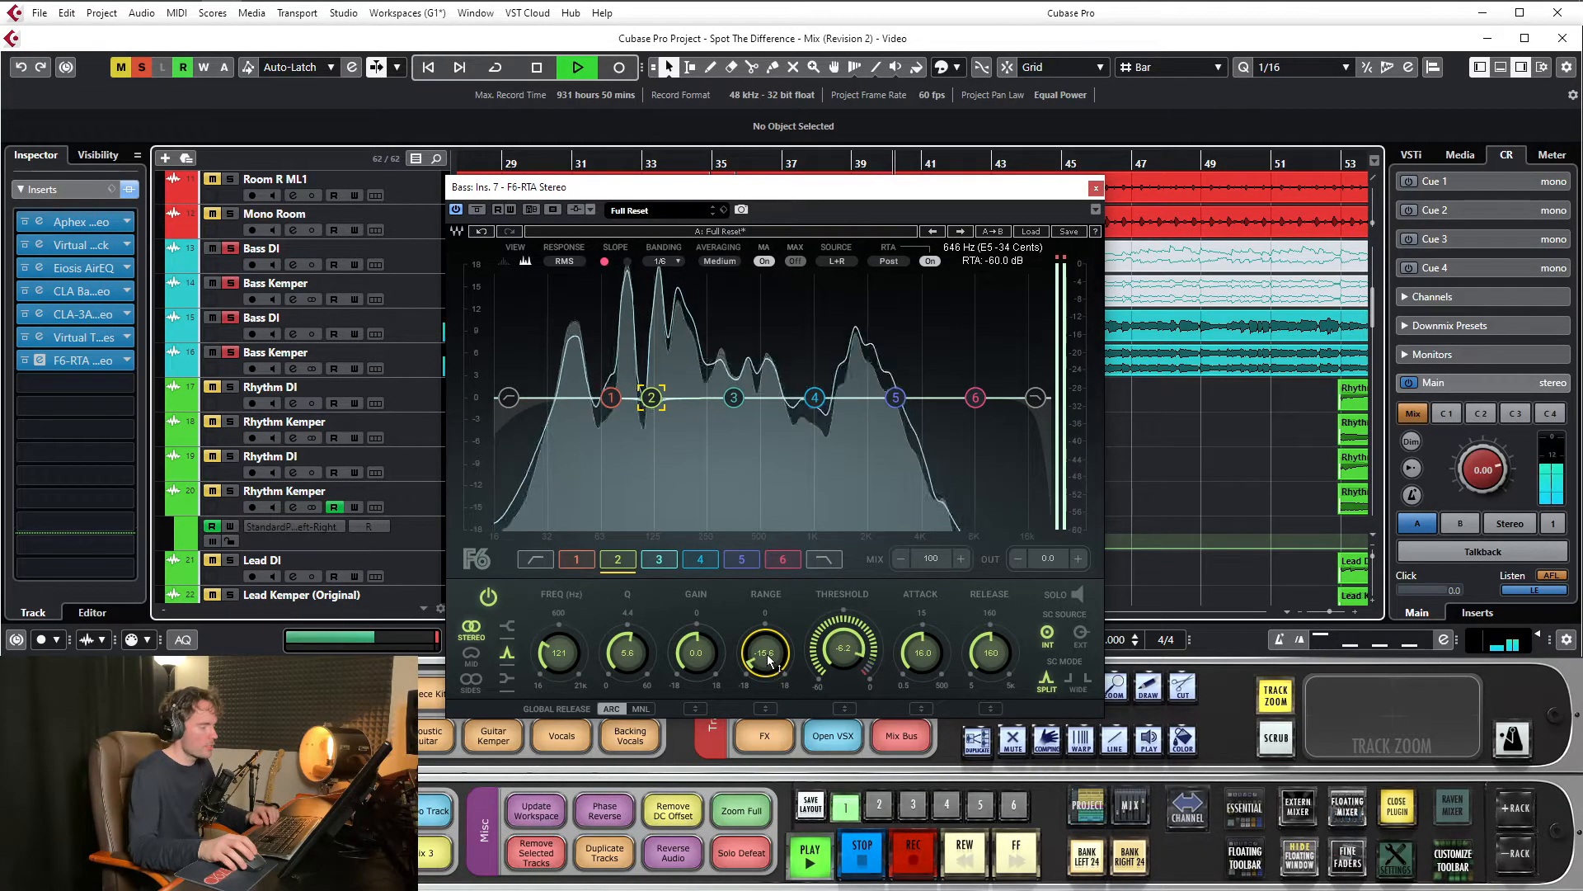
drag(764, 652, 764, 665)
drag(843, 649, 842, 681)
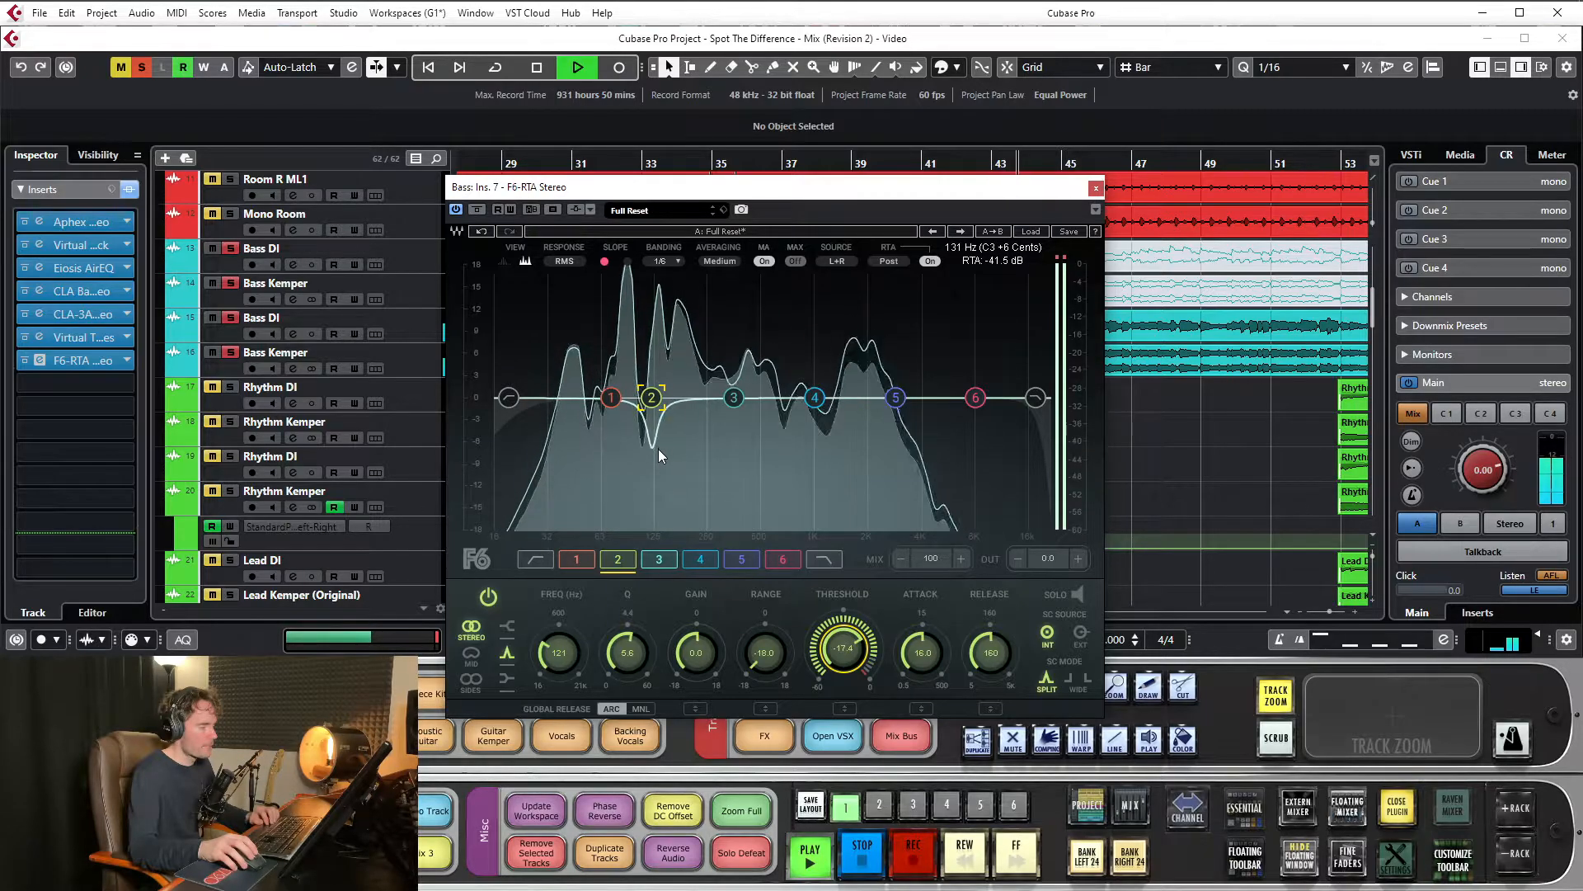
key(space)
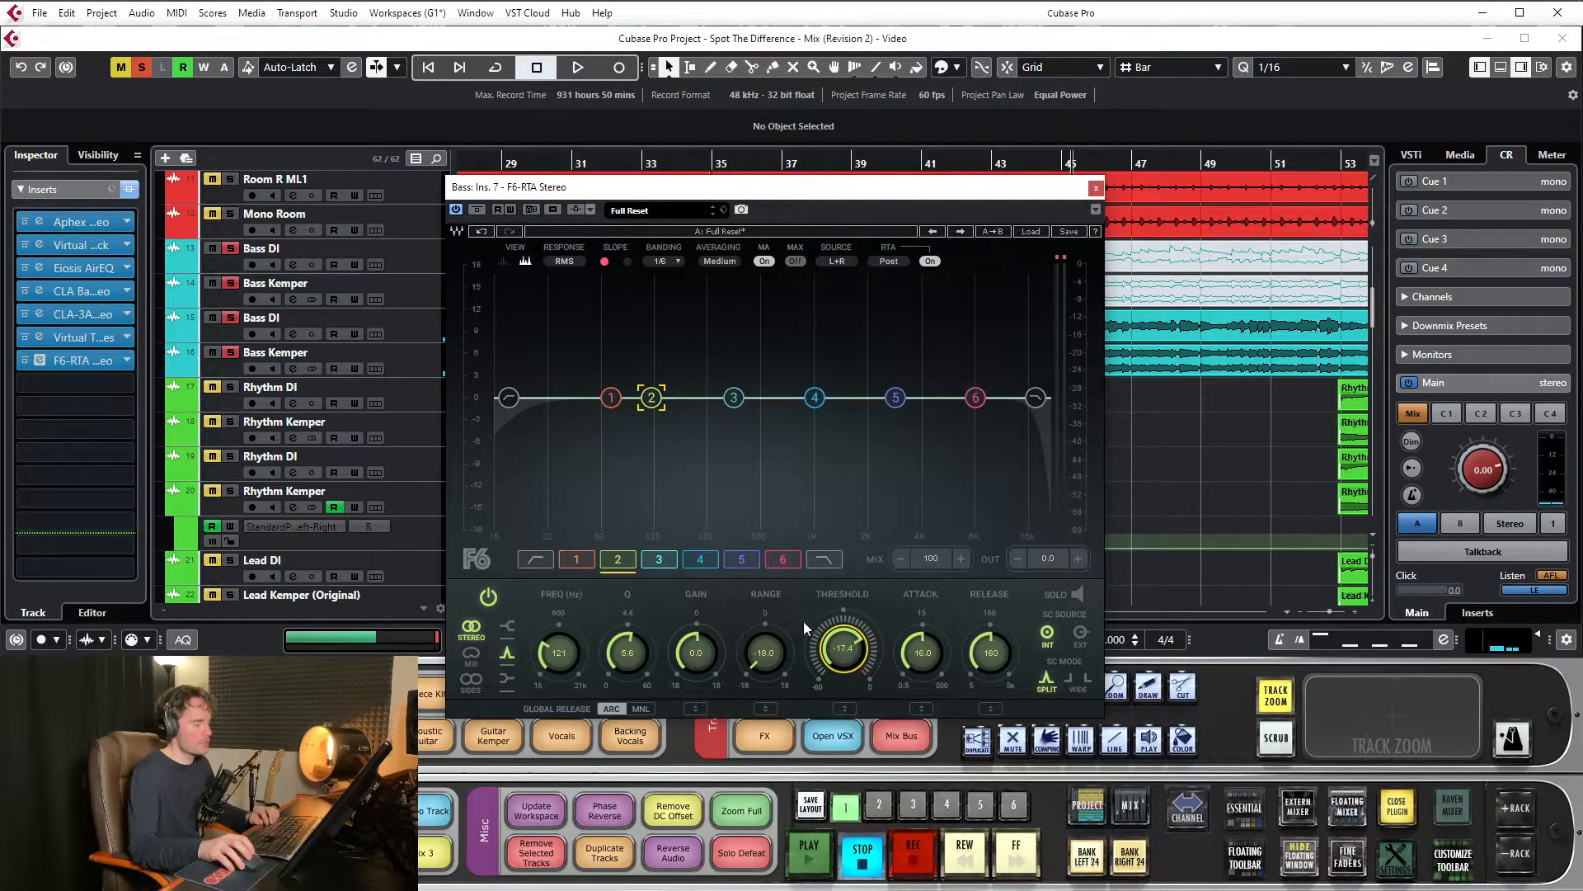
click(483, 232)
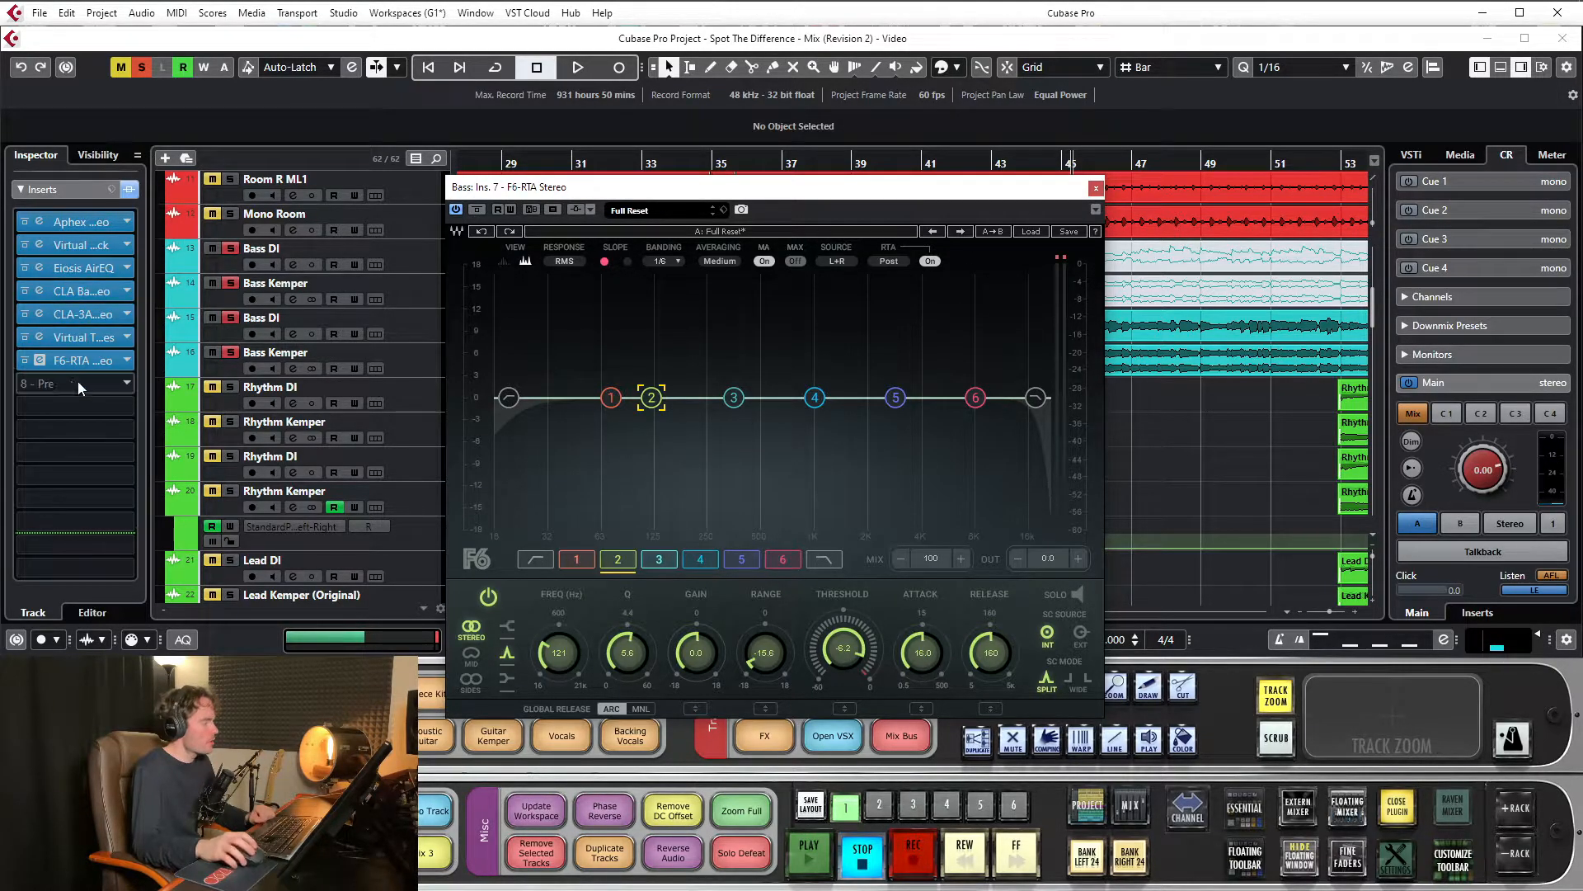
Open the Bass channel's Eiosis AirEQ insert and boost its Body band at 112 Hz with a Q of 7.00
click(88, 269)
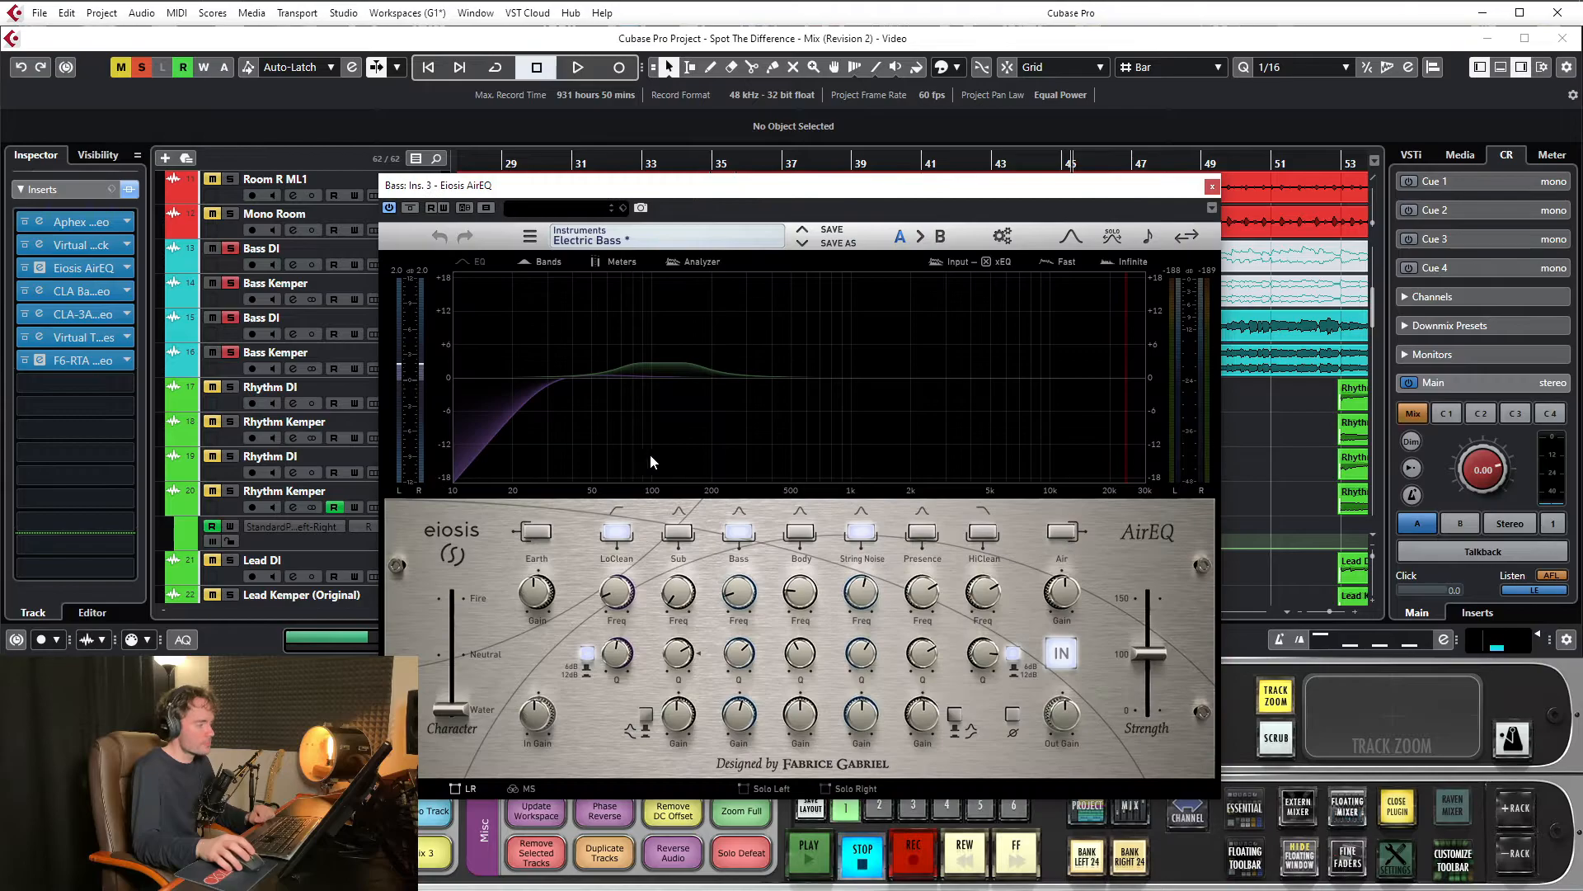
drag(800, 596, 801, 582)
drag(806, 722, 815, 658)
drag(806, 593, 800, 599)
drag(804, 661, 833, 361)
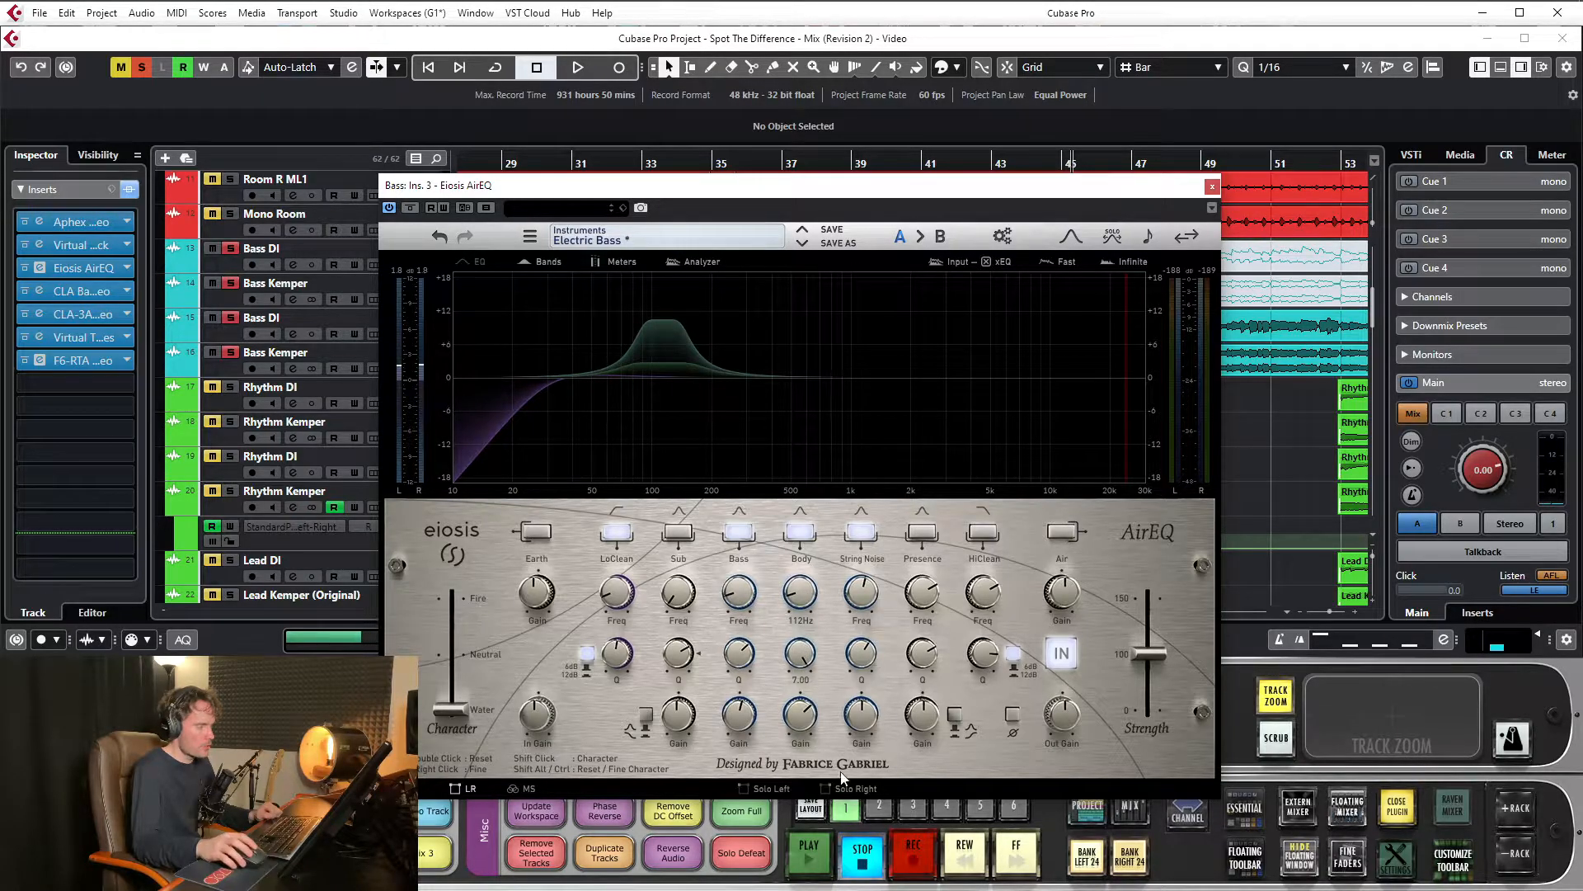
Turn the AirEQ Body band into a cut, reset its gain to 0.00 dB, and close the window to return to the F6-RTA
drag(810, 712, 804, 857)
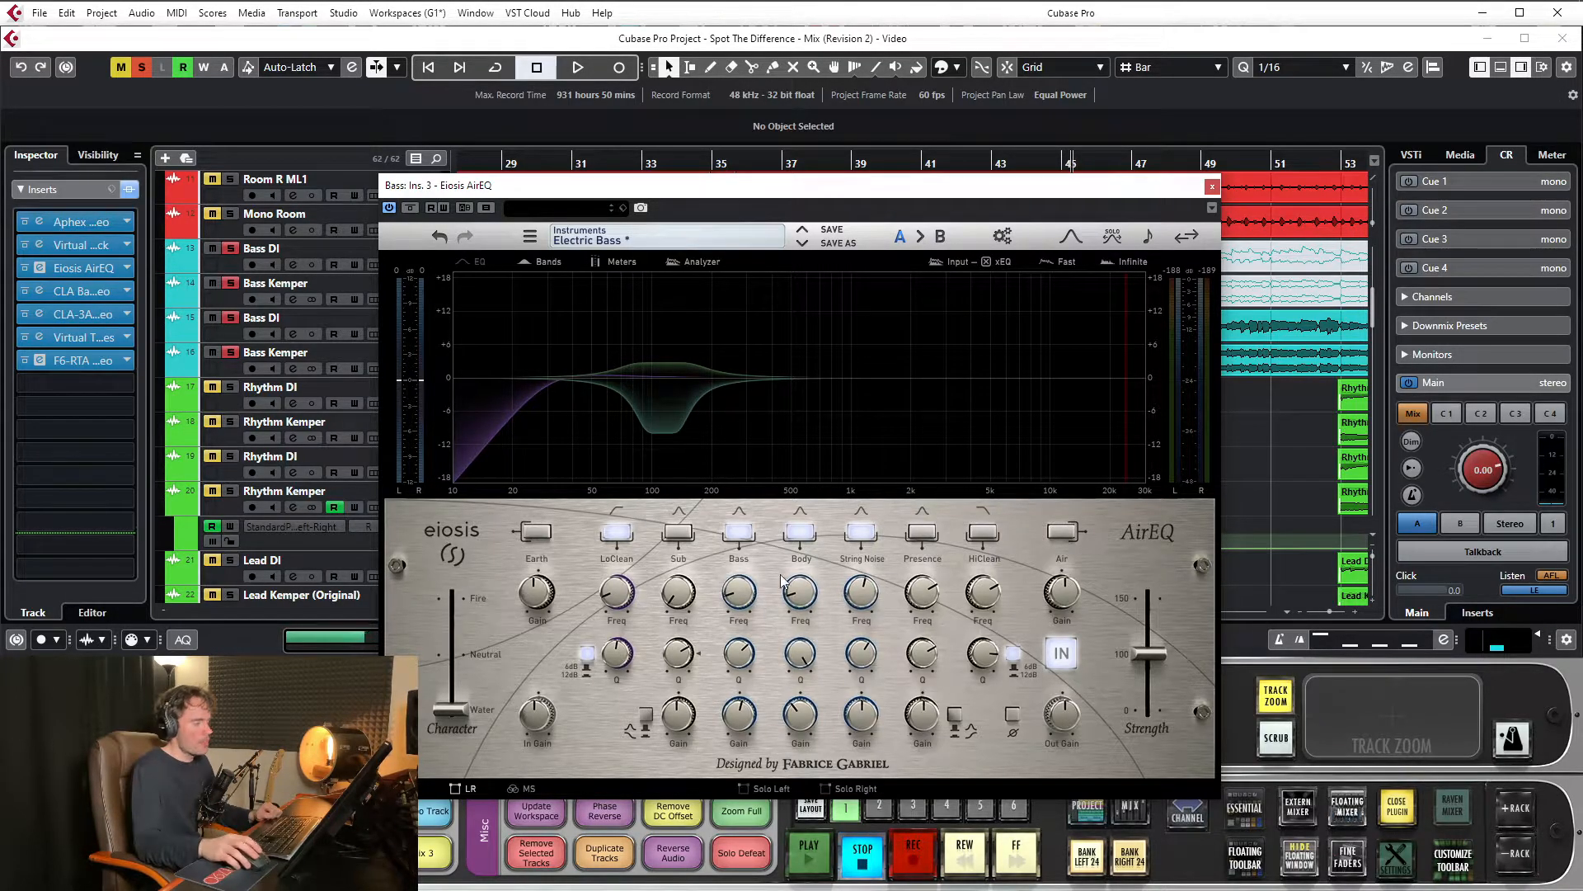
double_click(802, 714)
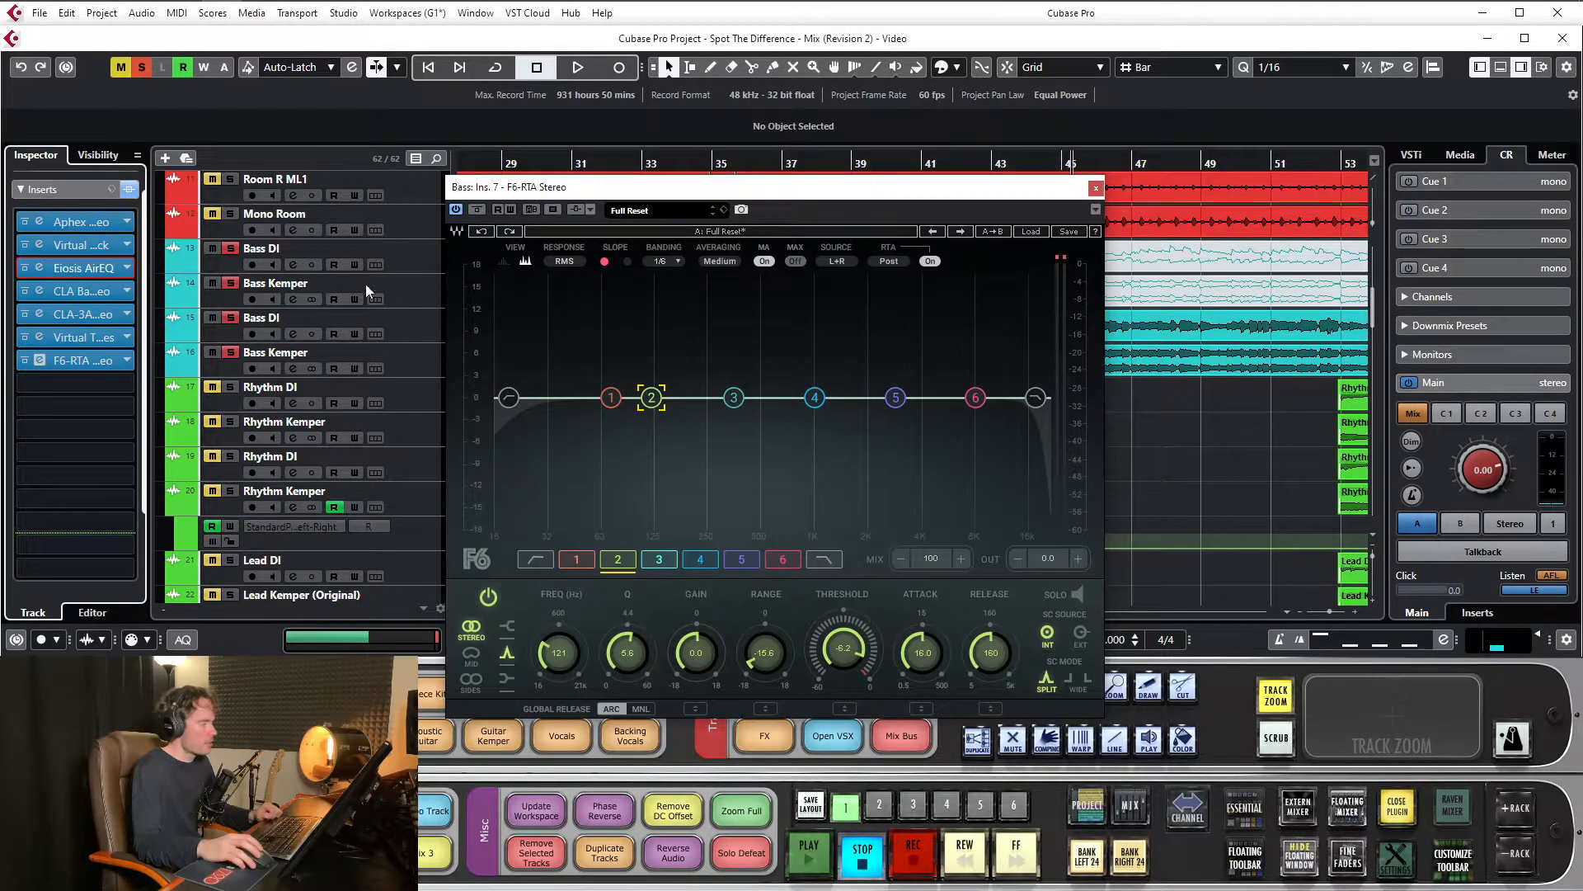
click(1212, 186)
drag(793, 186, 799, 177)
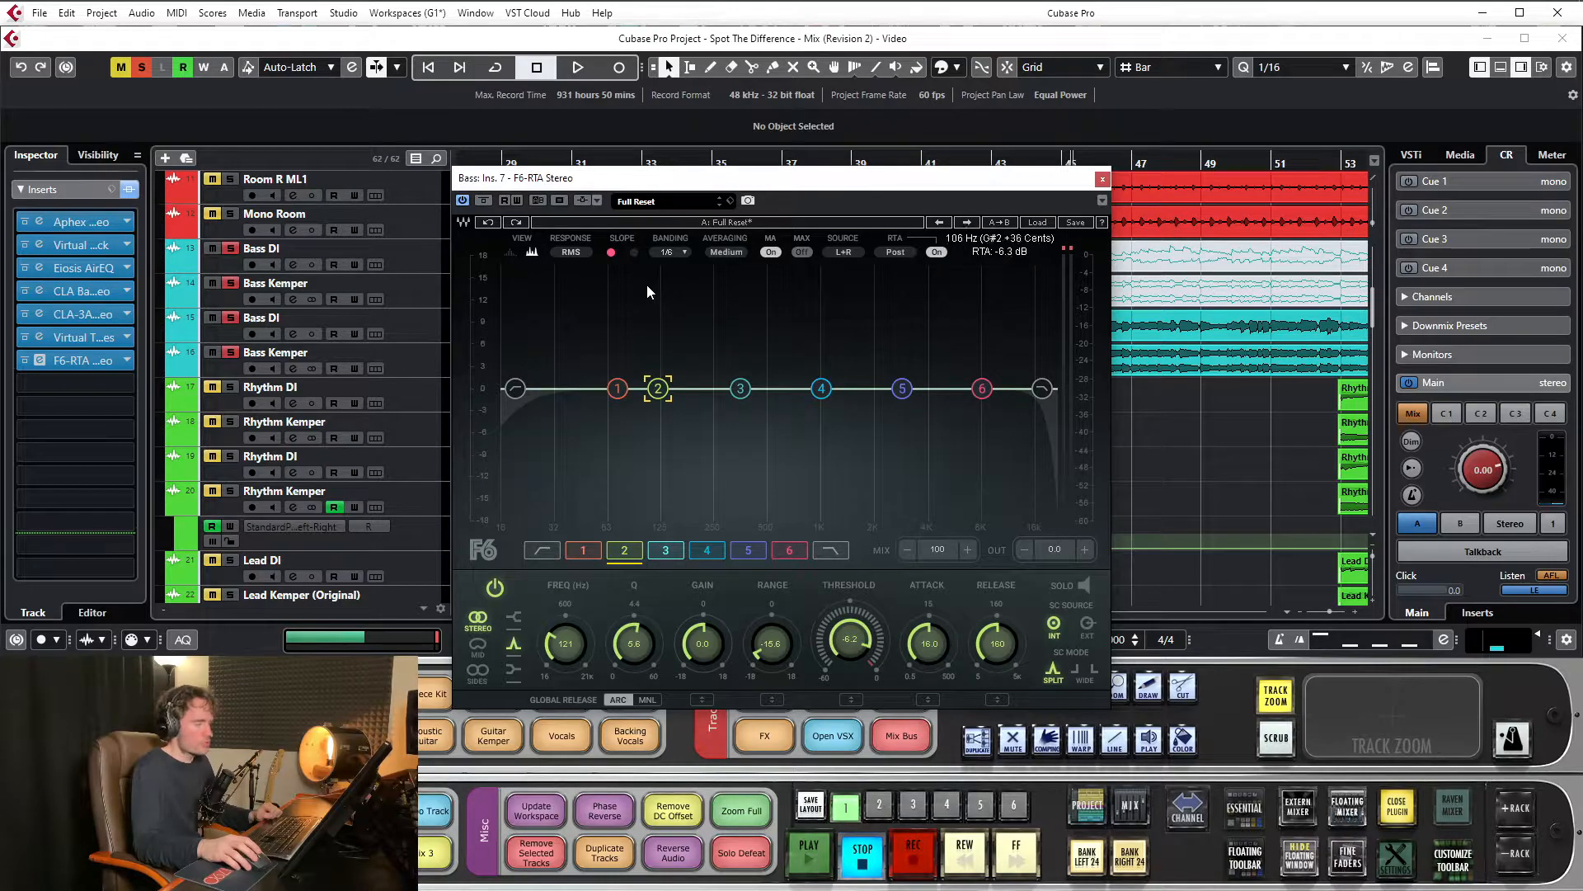
Reposition the Bass channel's F6-RTA window while reviewing it, and close it
drag(743, 185, 737, 171)
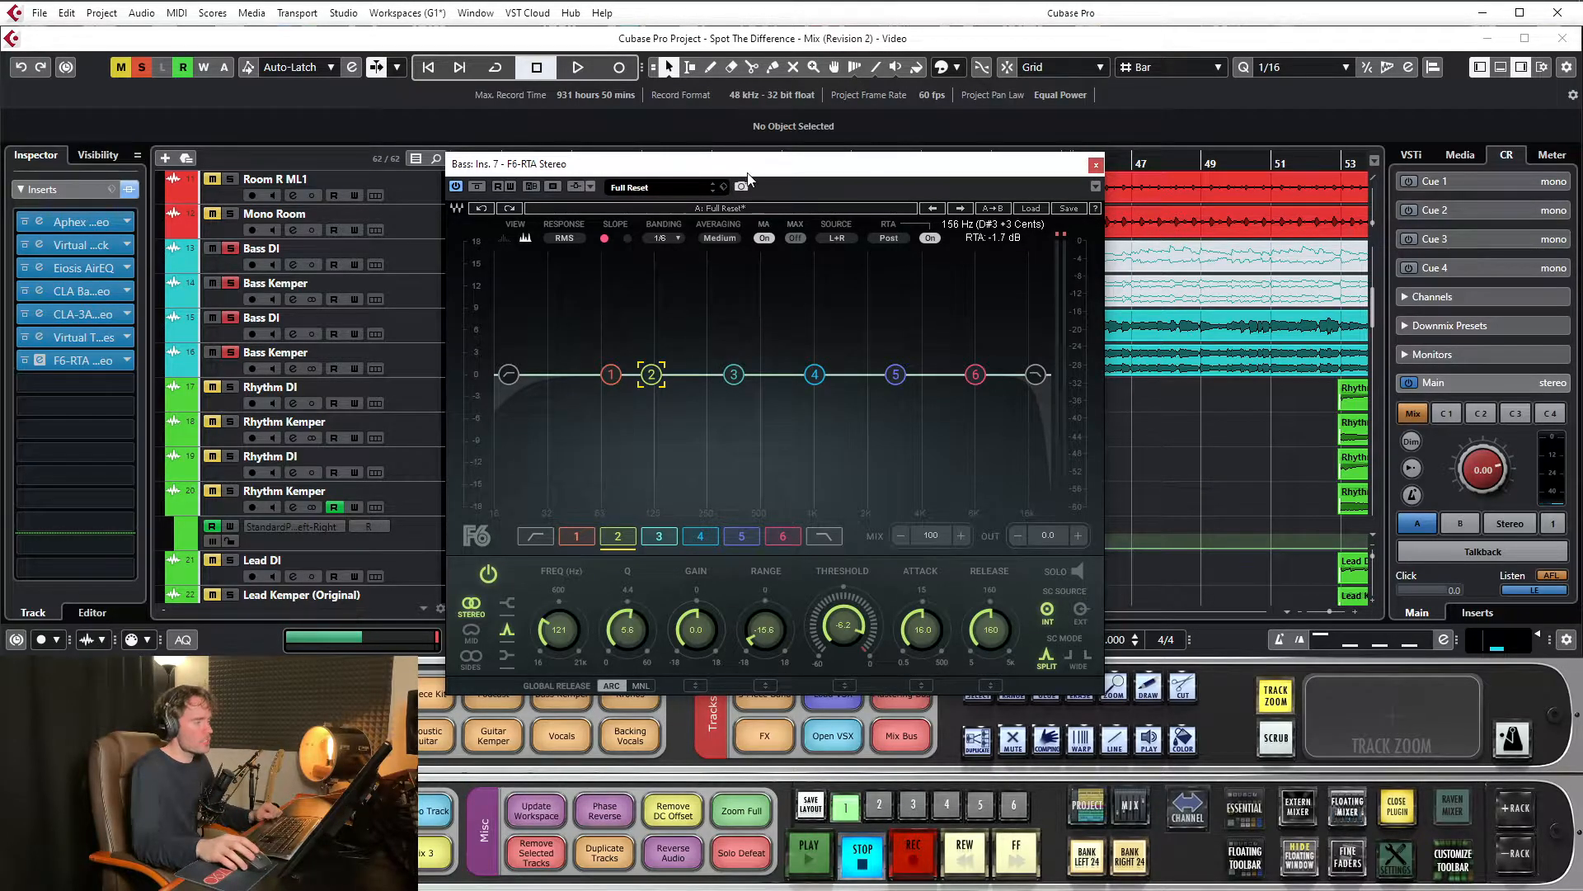
drag(748, 174, 739, 166)
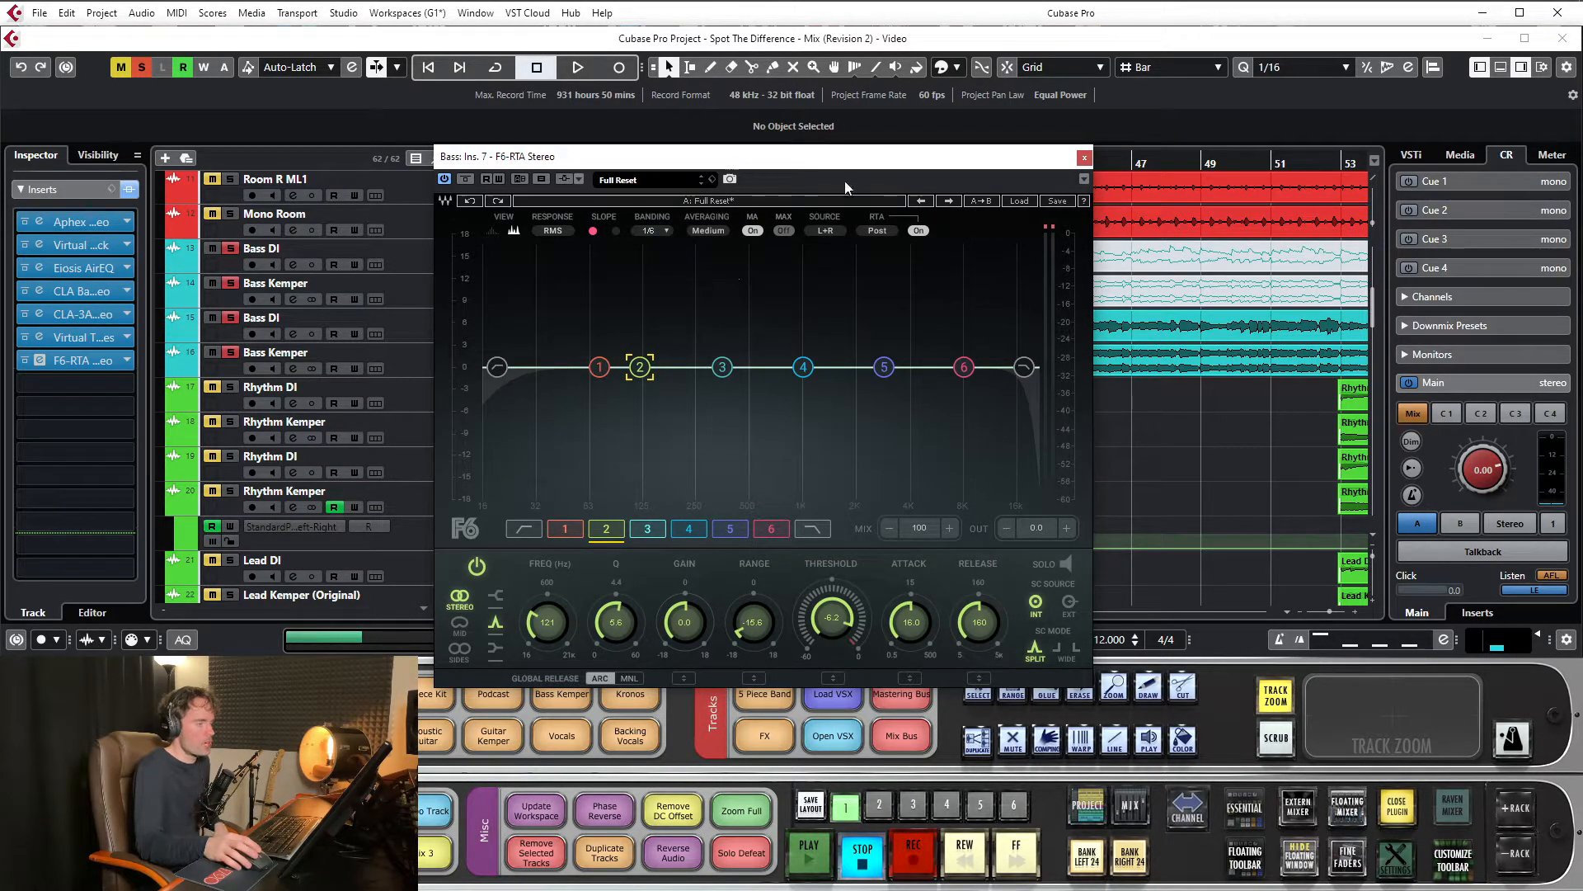
drag(829, 172, 837, 161)
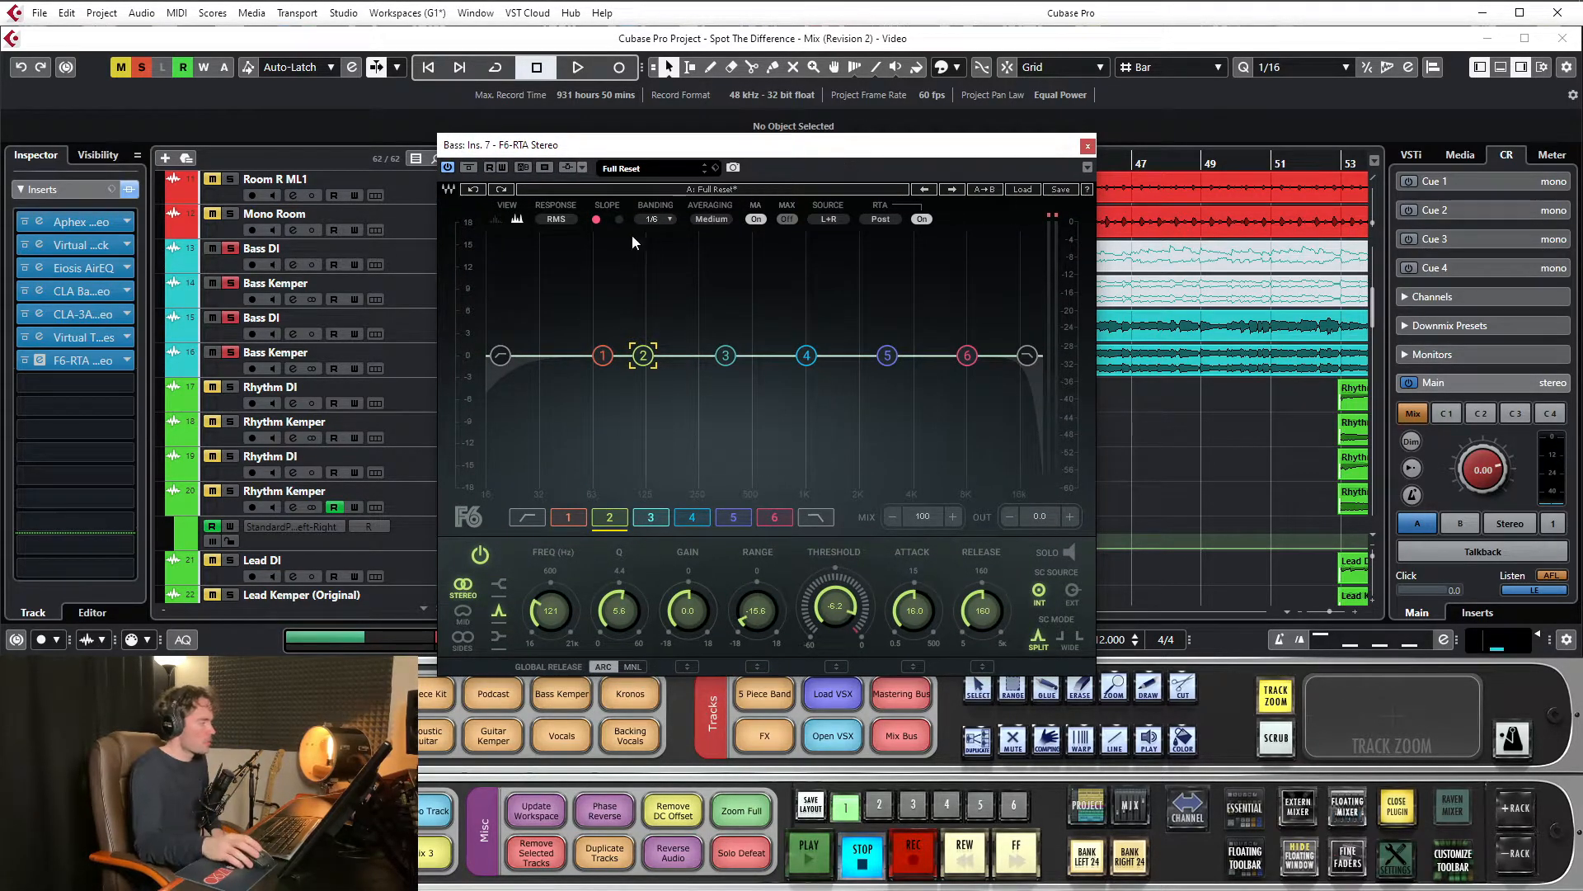
click(1088, 146)
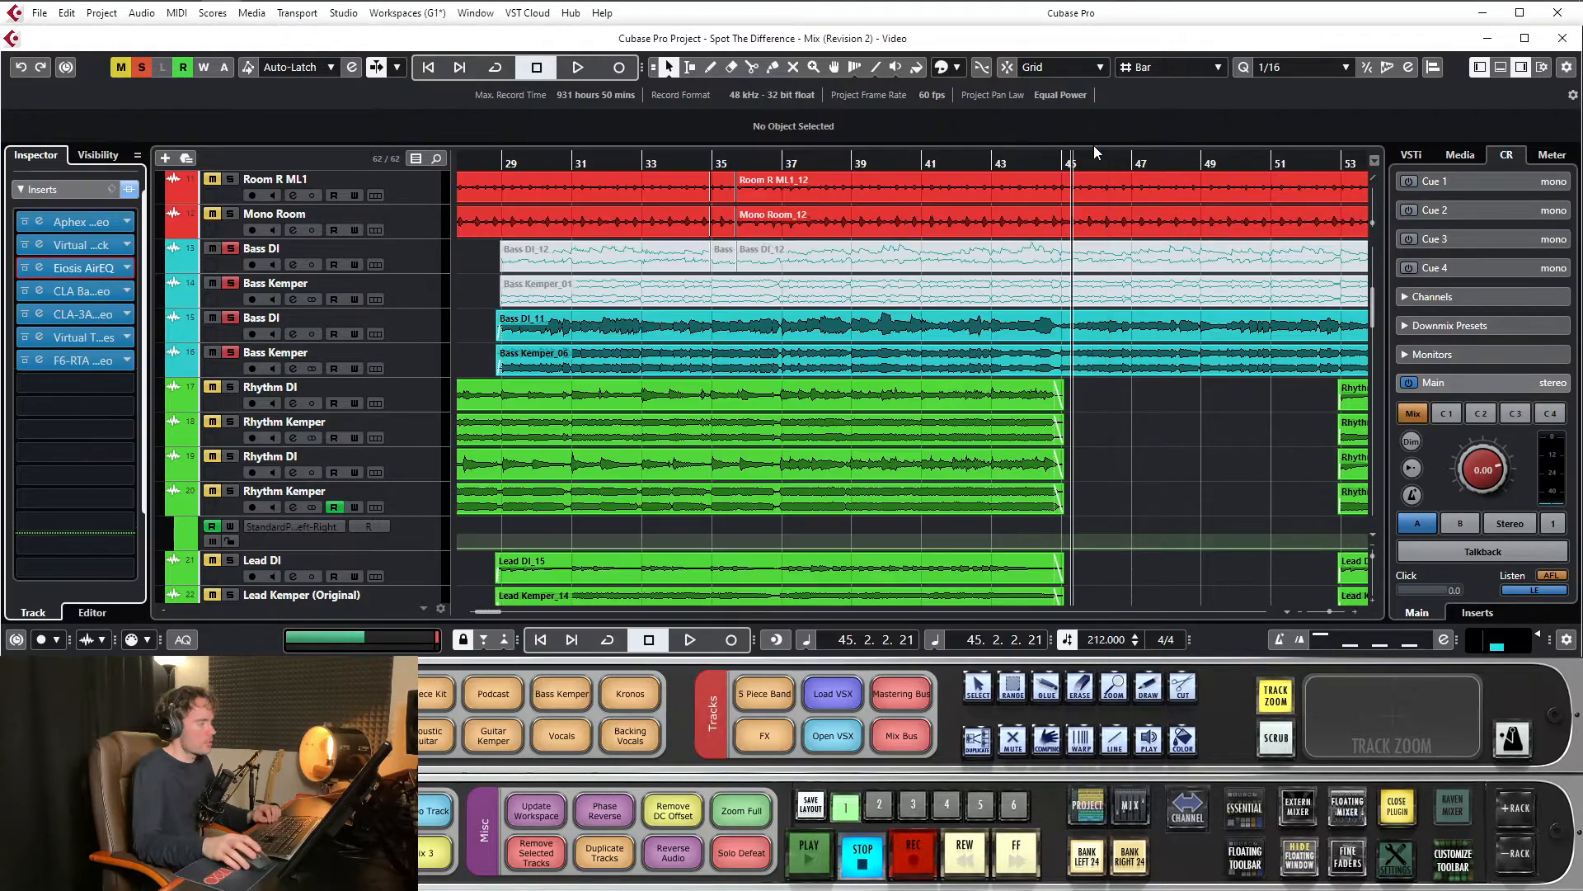
Play the soloed bass from bar 29 and compare its sound with the channel's inserts bypassed and re-enabled
click(505, 161)
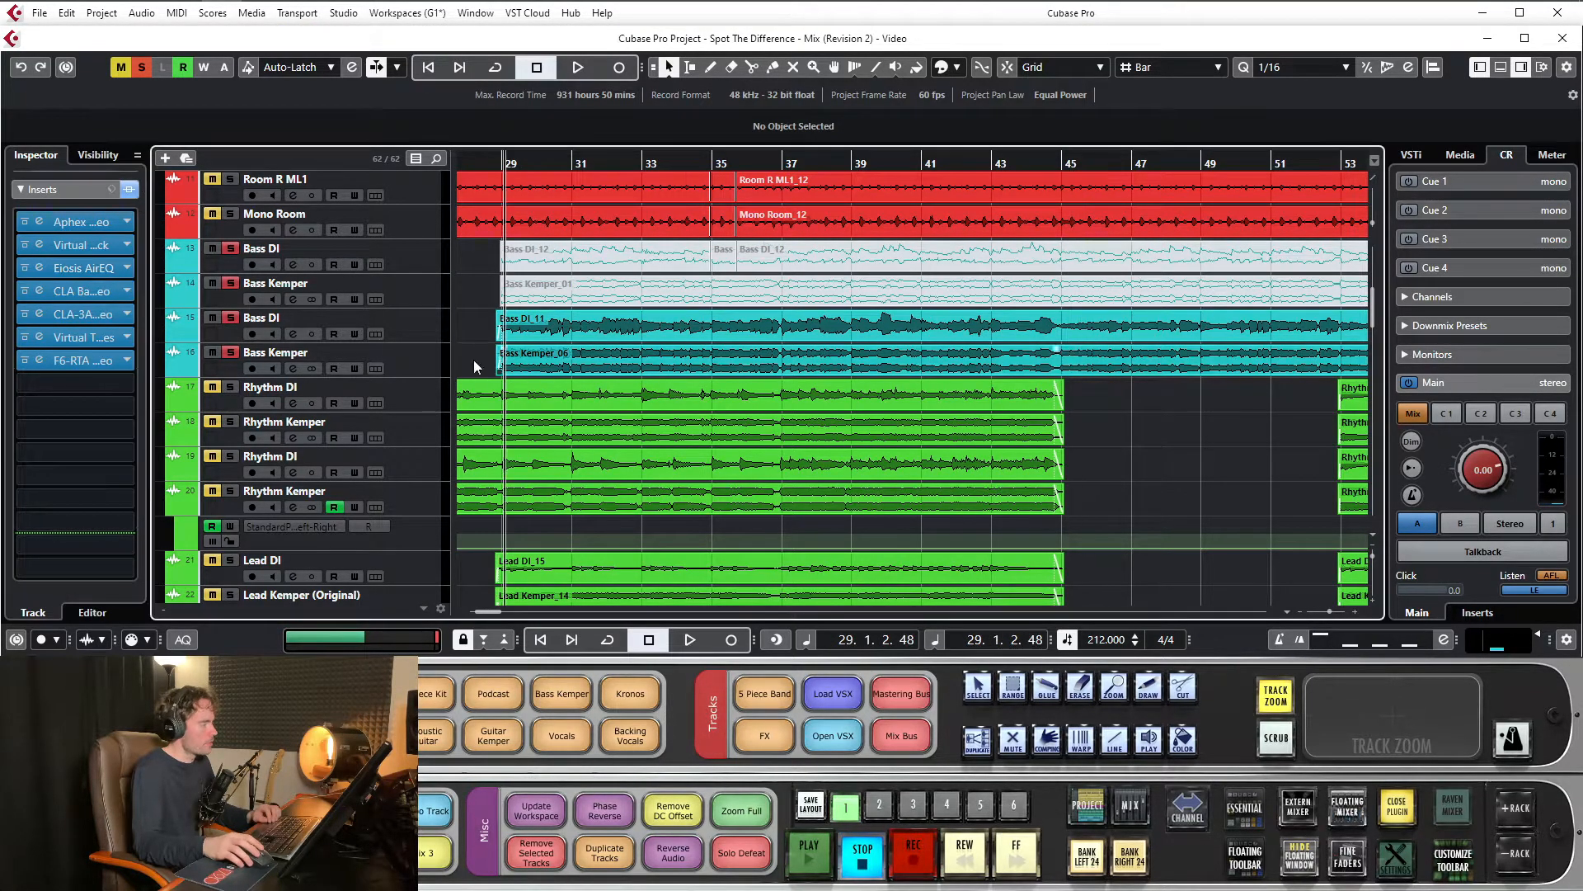
key(space)
click(130, 190)
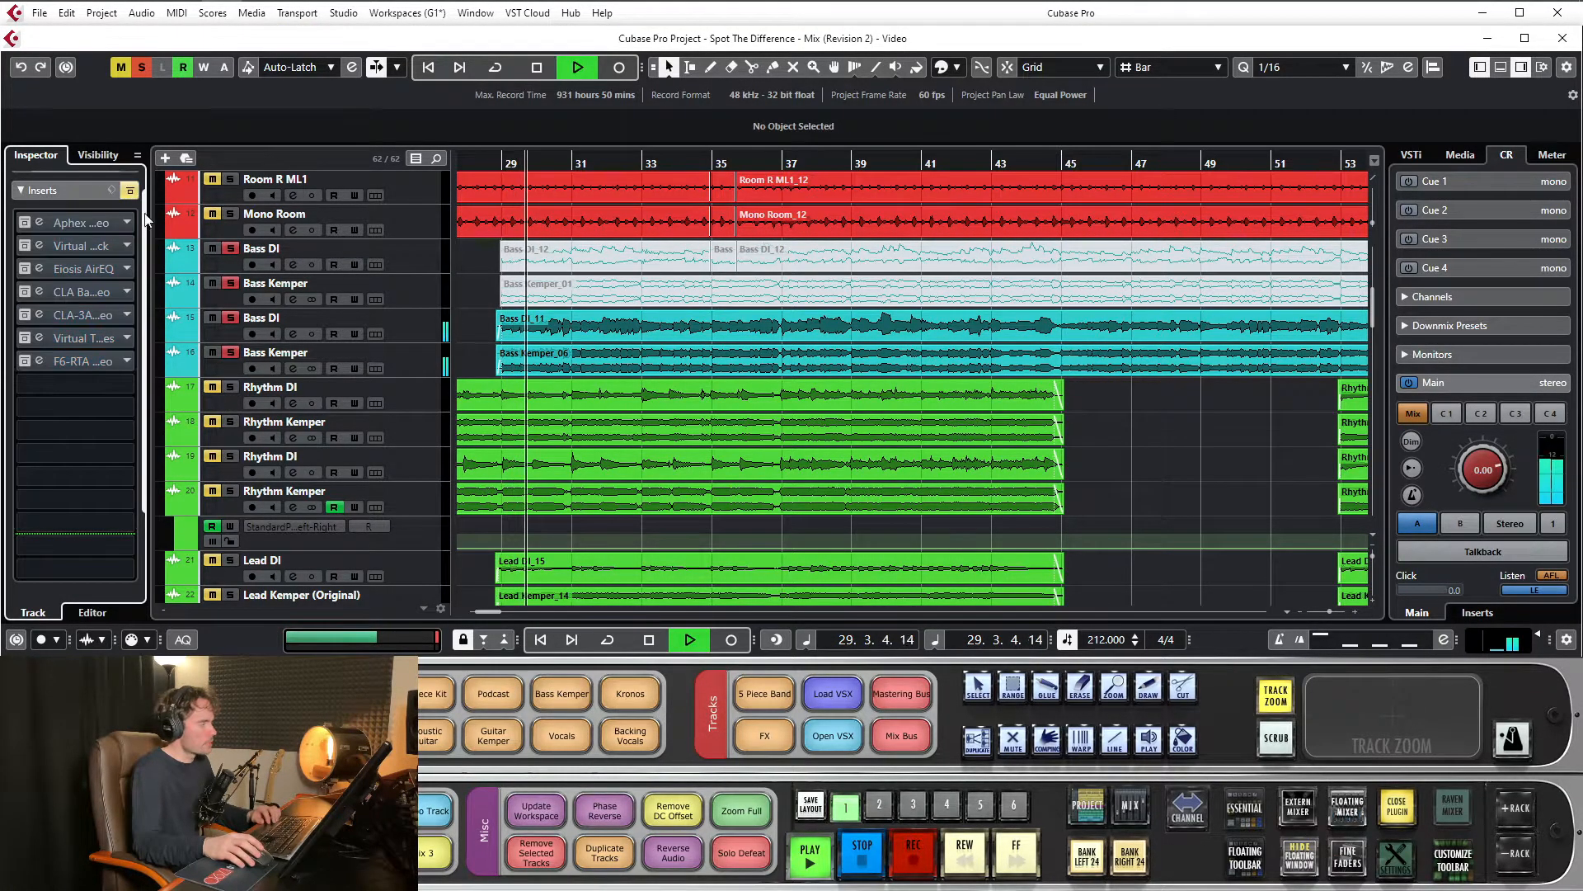
scroll(569, 284, down, 5)
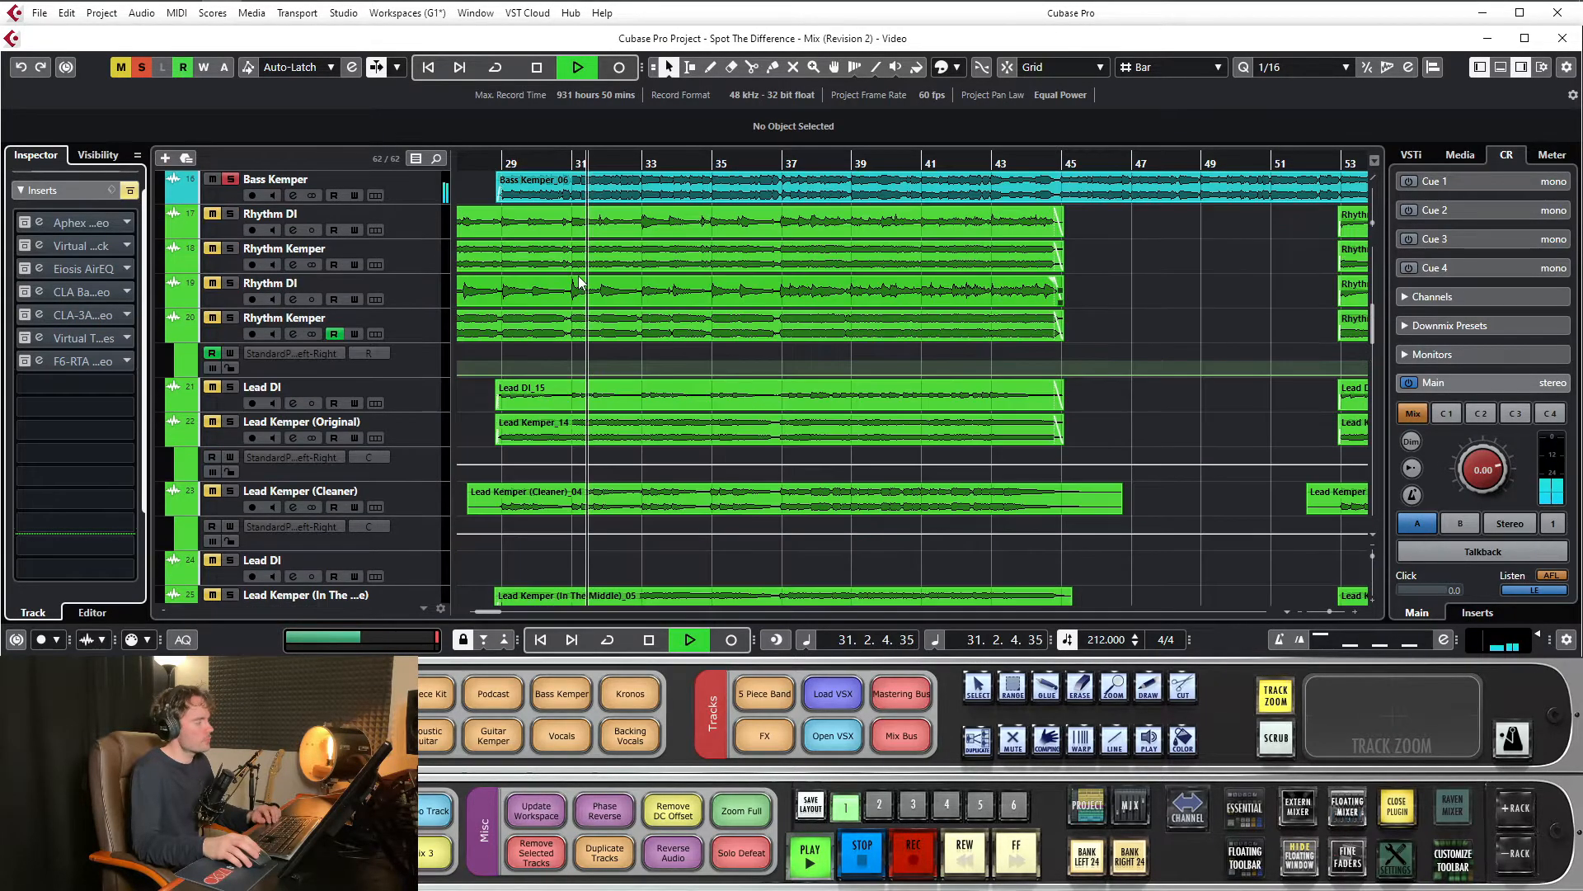
click(129, 191)
scroll(707, 314, up, 5)
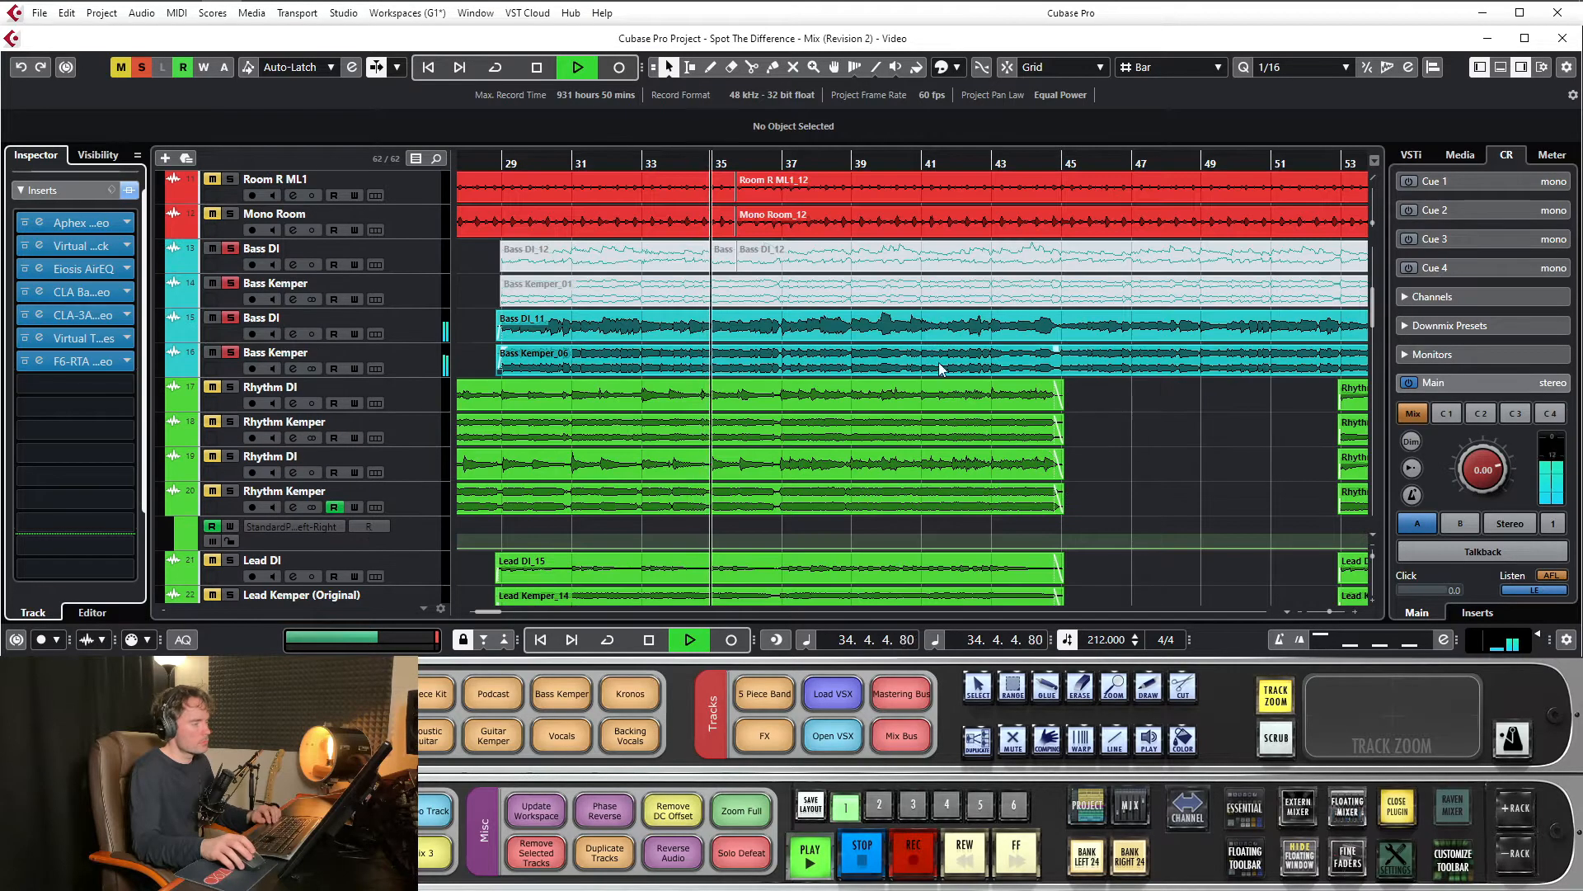
Clear all solos and compare the bass within the full mix with its inserts bypassed and re-enabled
click(144, 68)
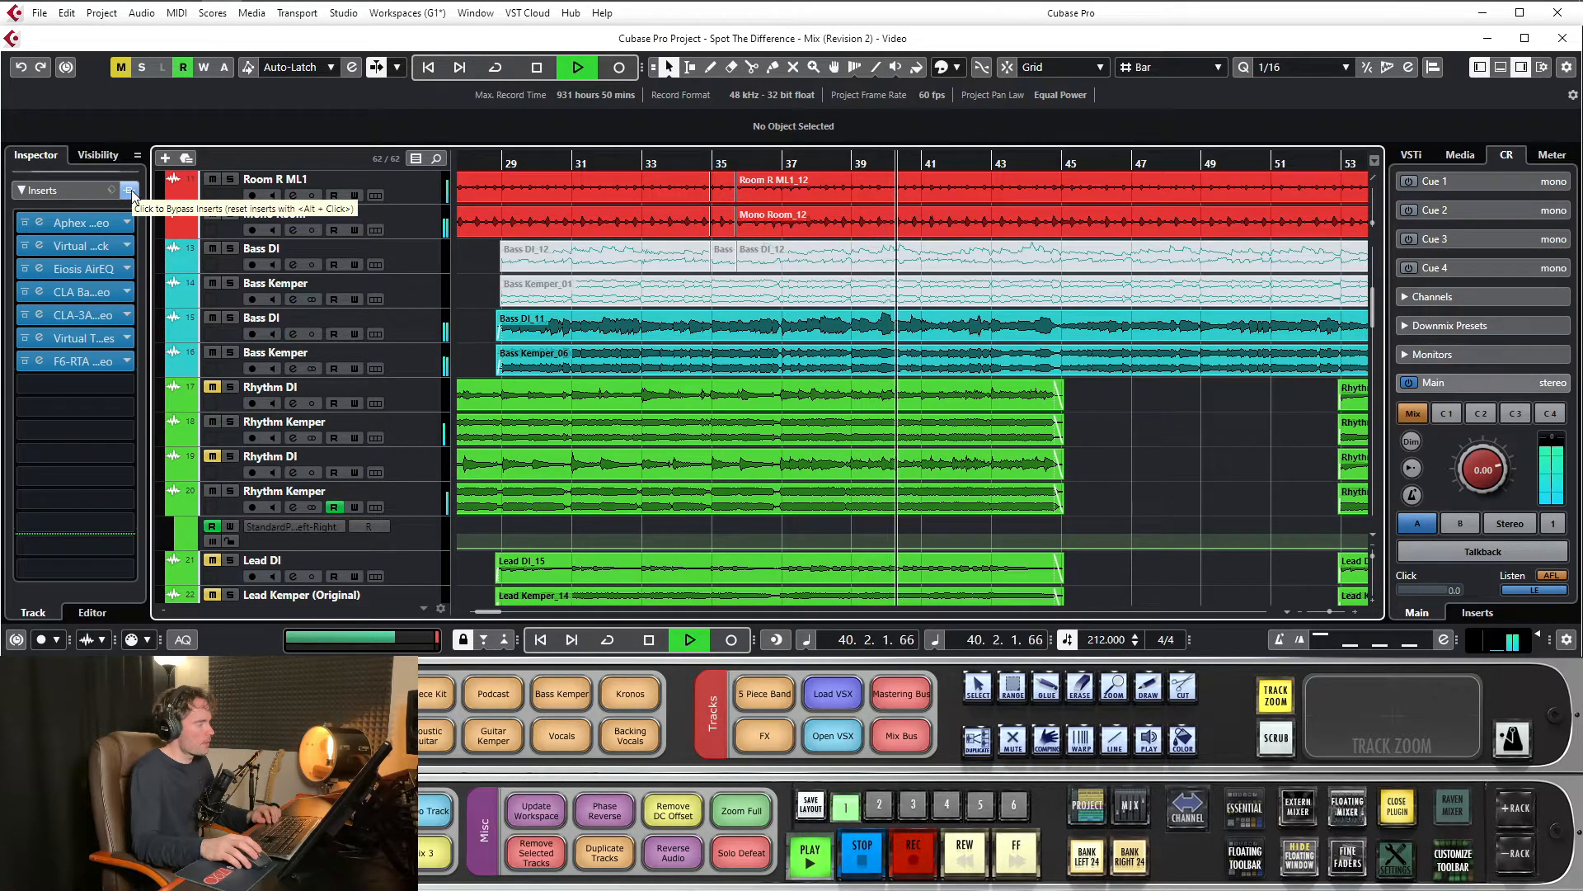
click(130, 193)
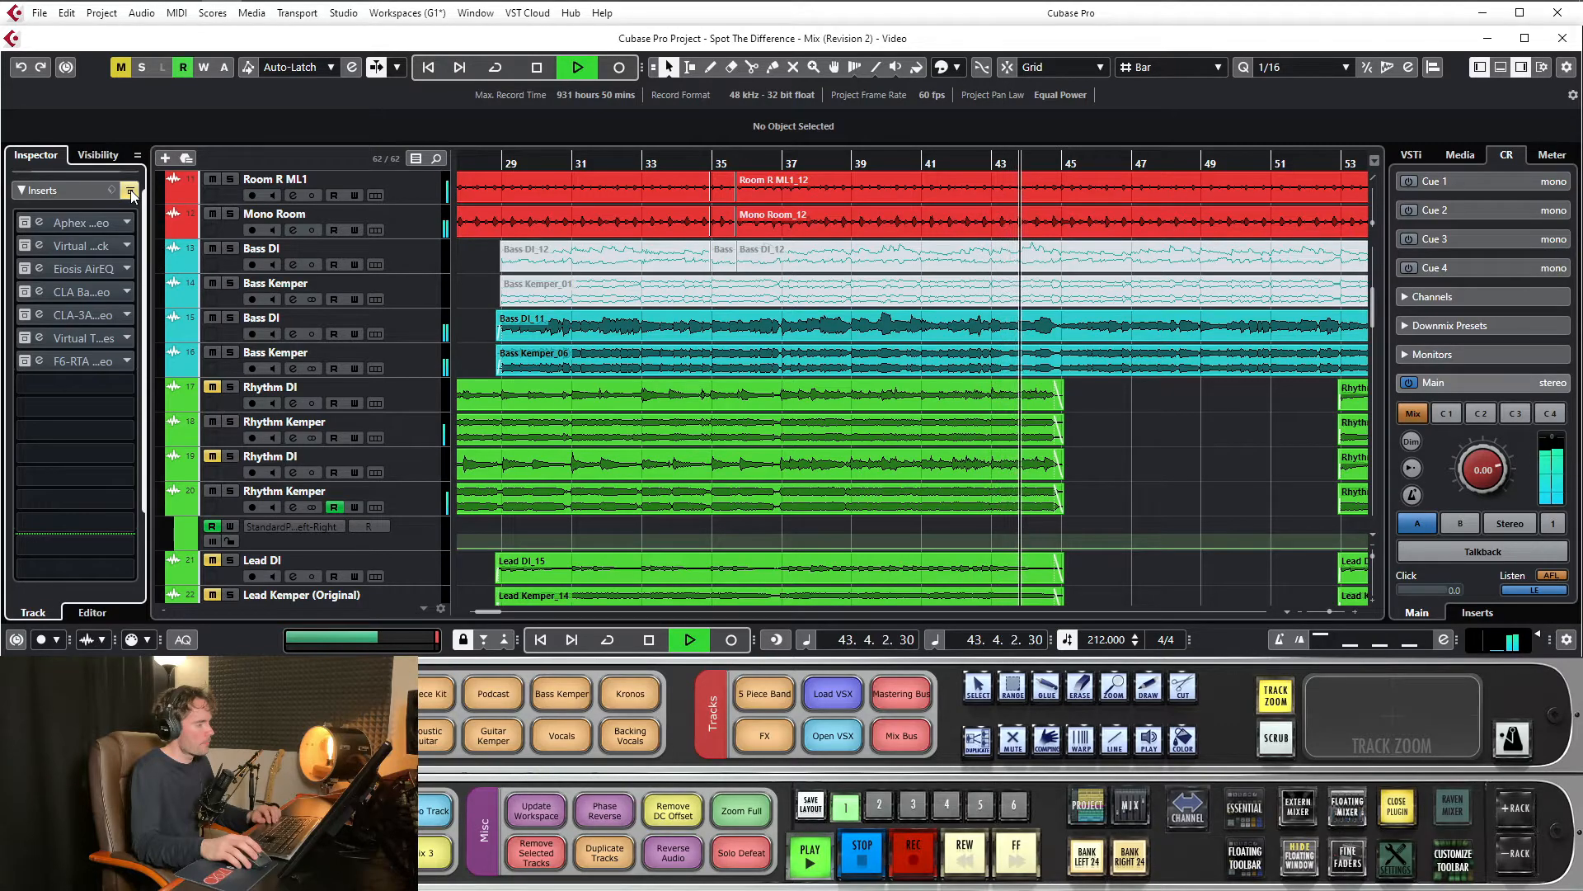
click(130, 190)
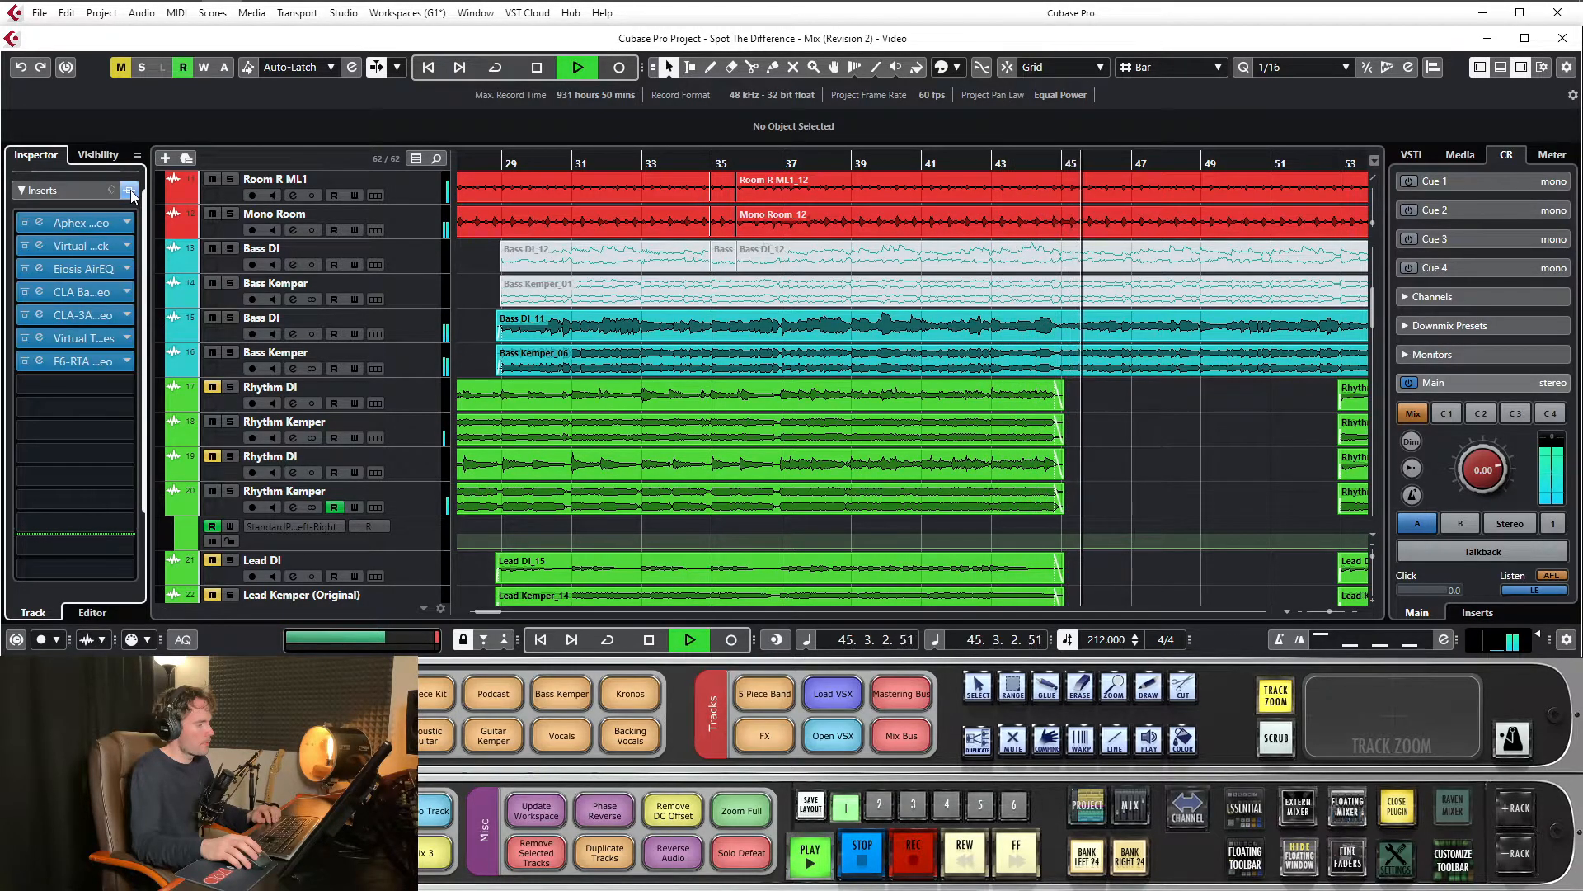
Solo the Bass DI and Bass Kemper tracks 15 and 16, and stop playback
click(230, 353)
click(229, 319)
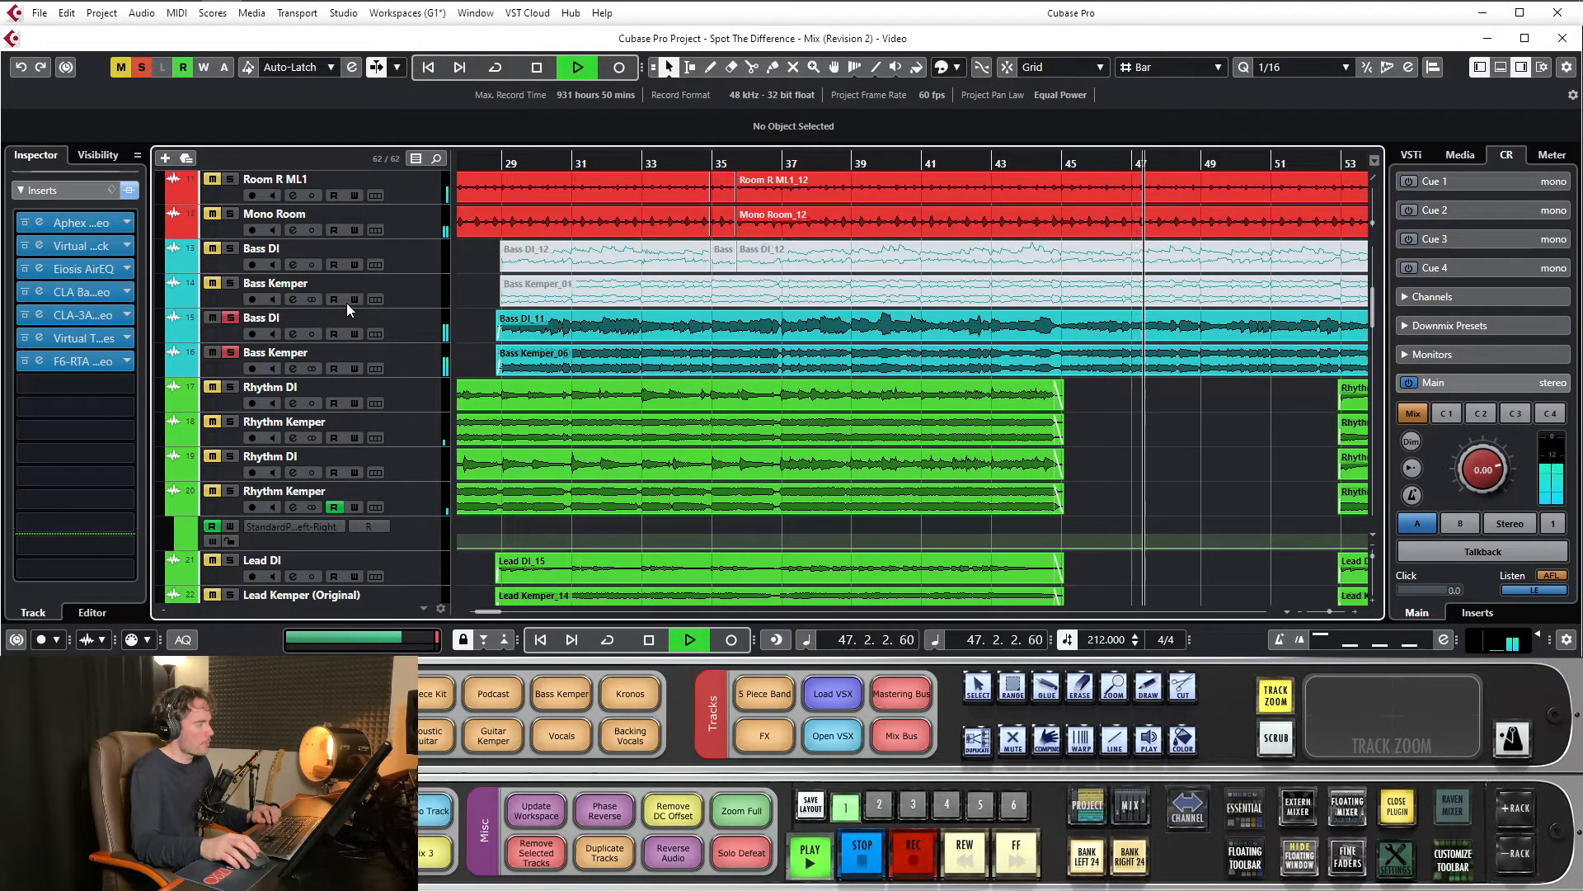
key(space)
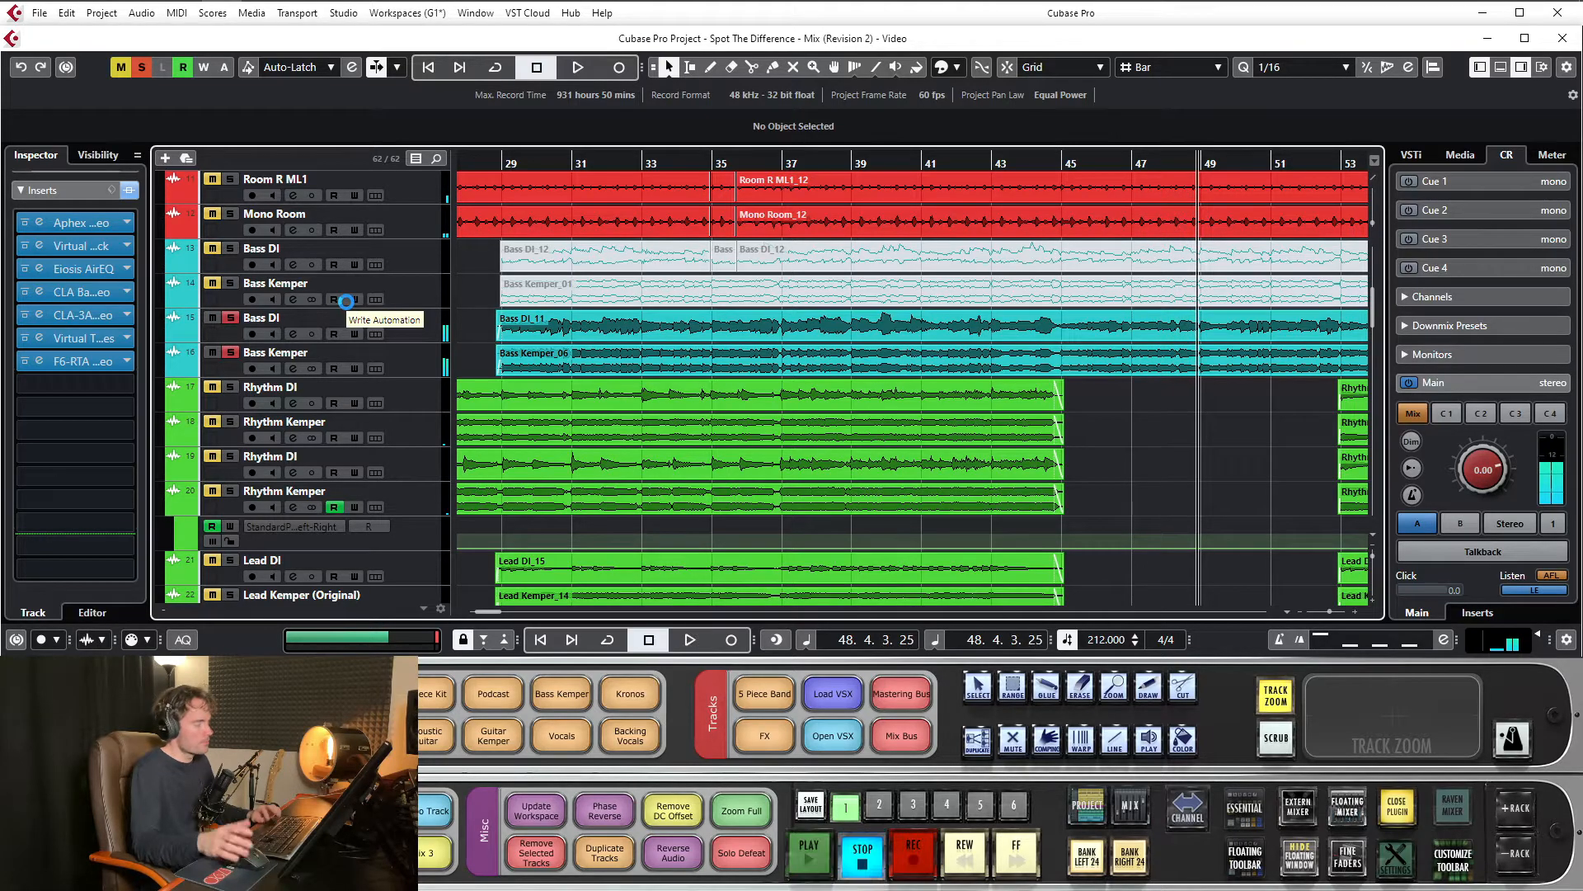
Zoom out to the whole arrangement, reopen the Bass channel's F6-RTA insert to review it, and close it
drag(1113, 163, 1073, 124)
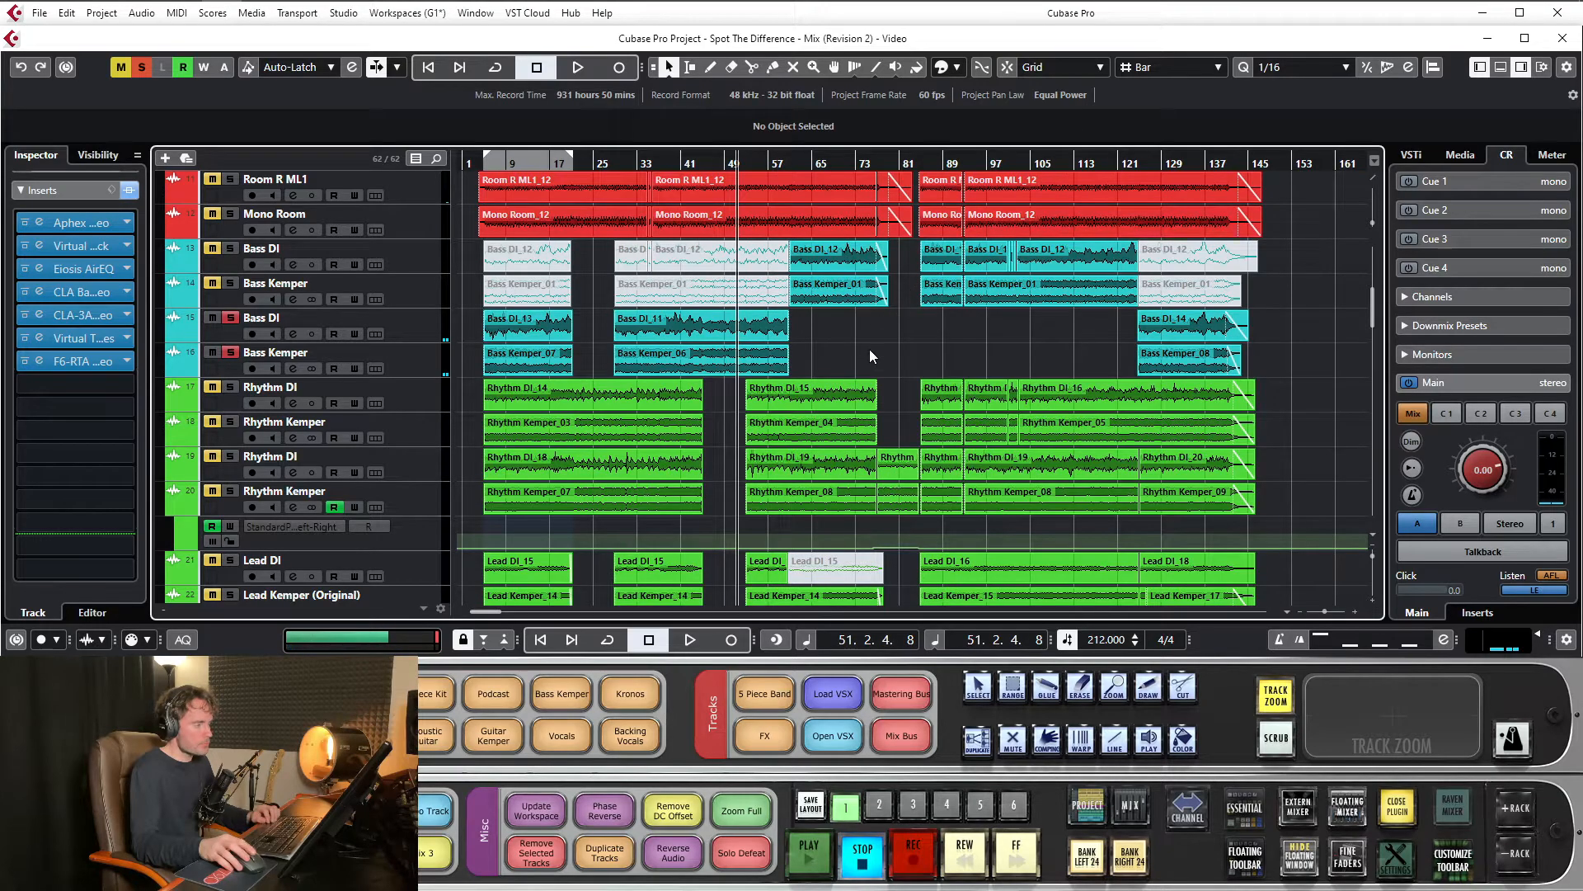
click(97, 363)
drag(772, 149, 742, 199)
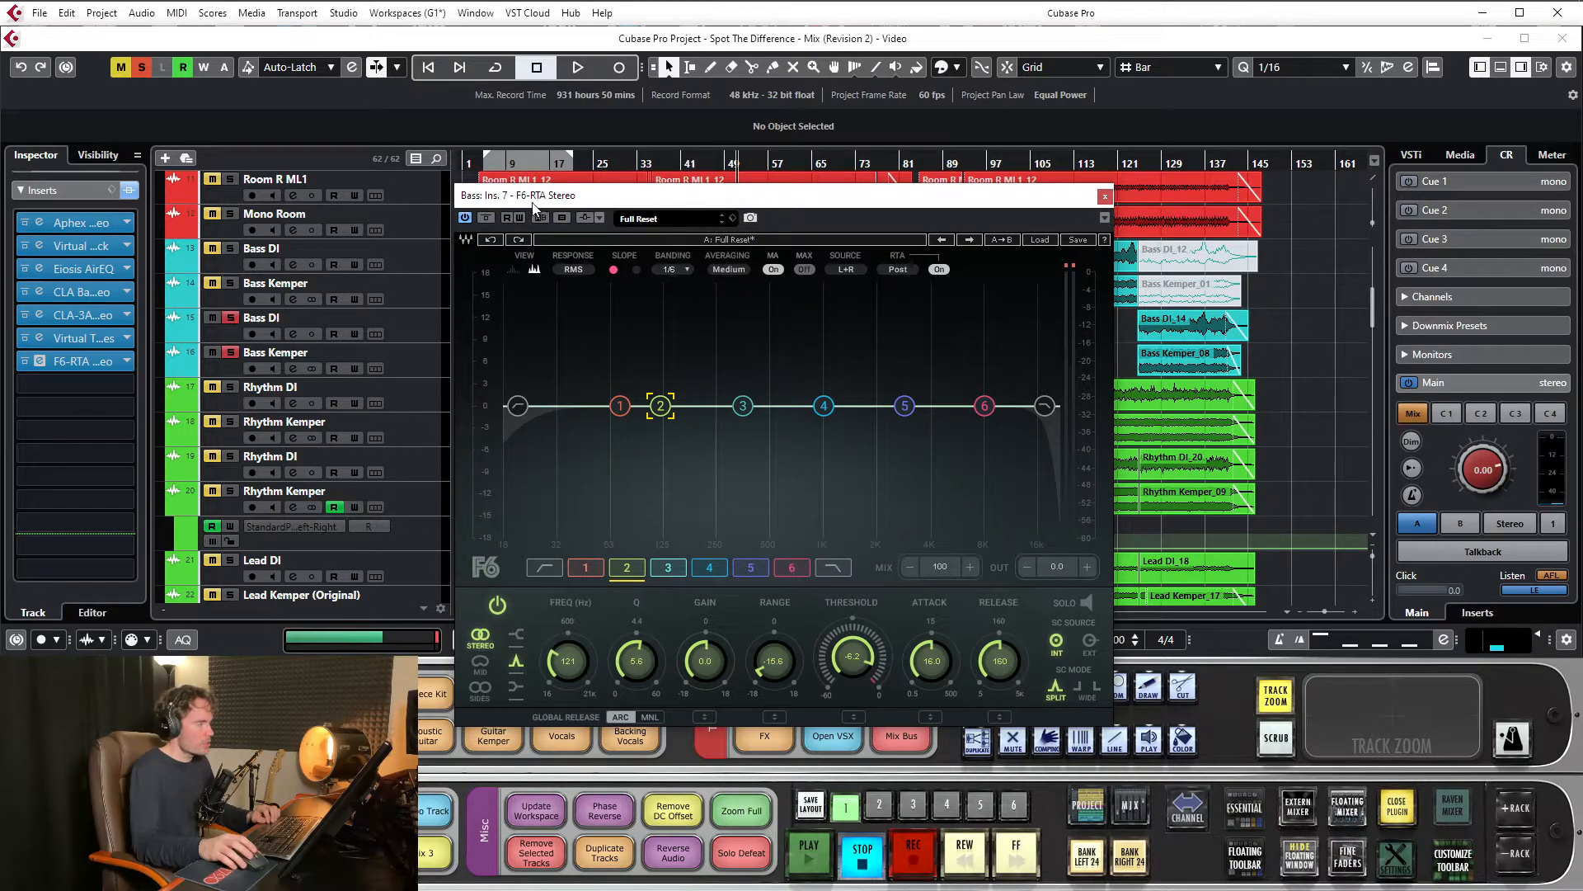
click(112, 369)
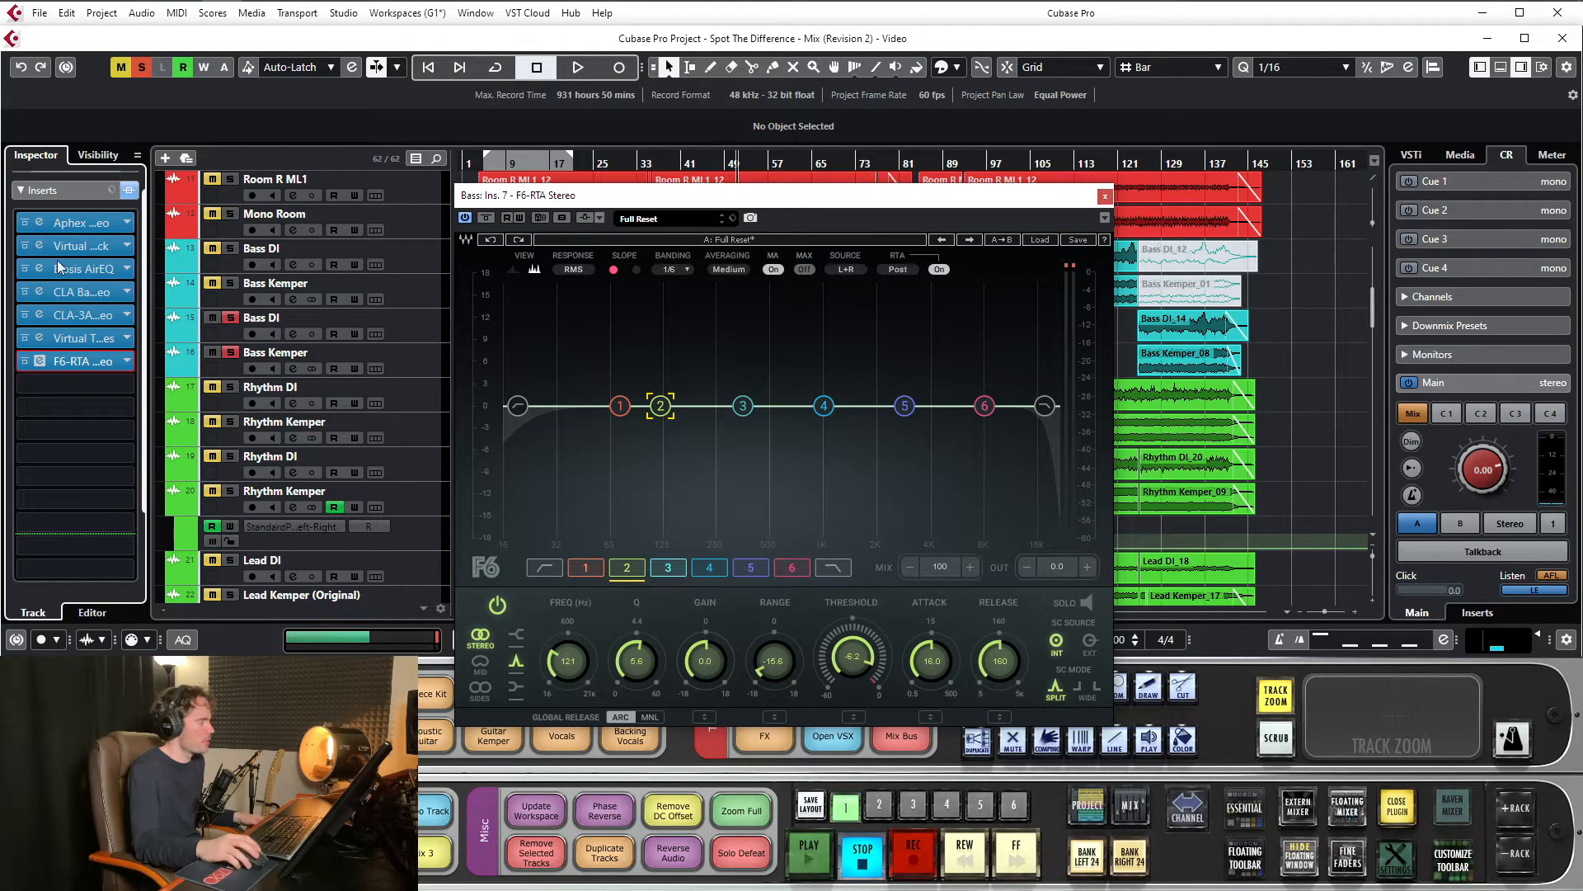
drag(560, 197, 551, 186)
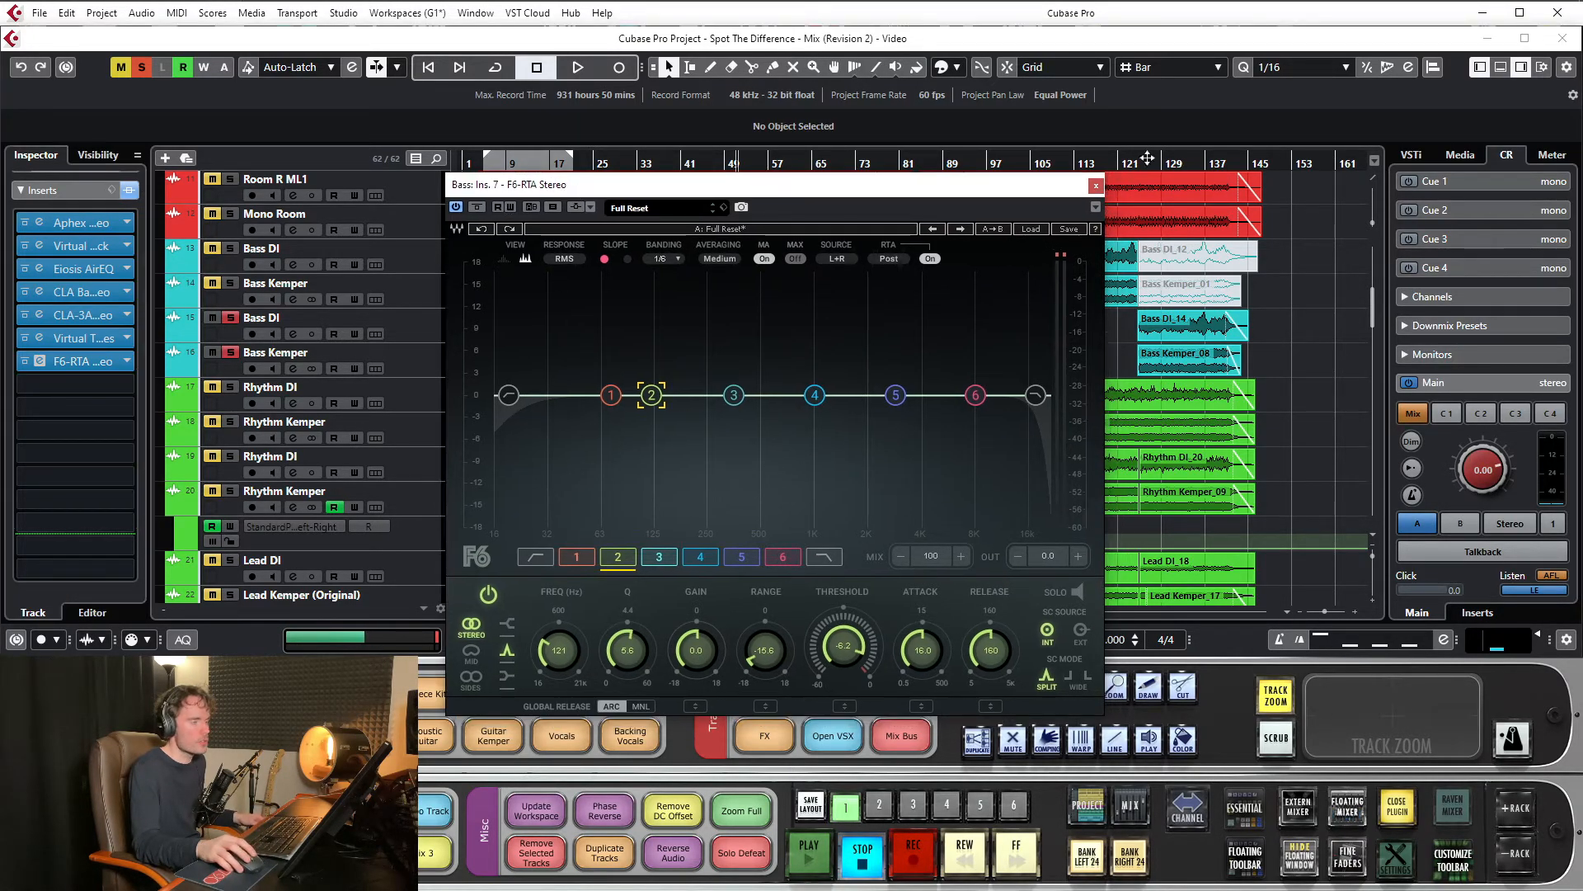
click(1096, 187)
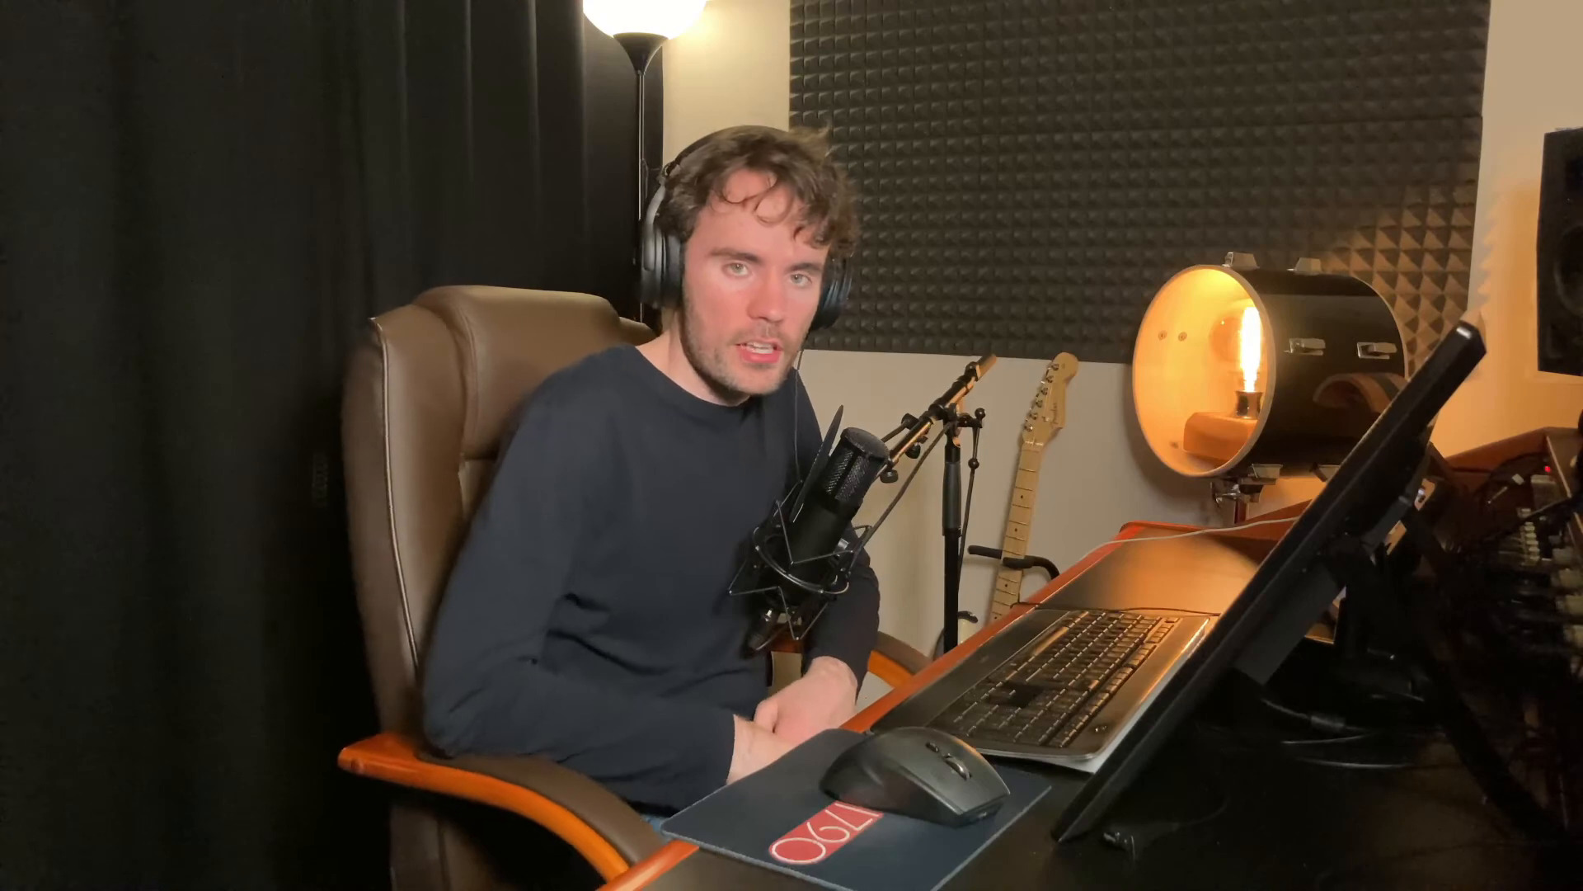